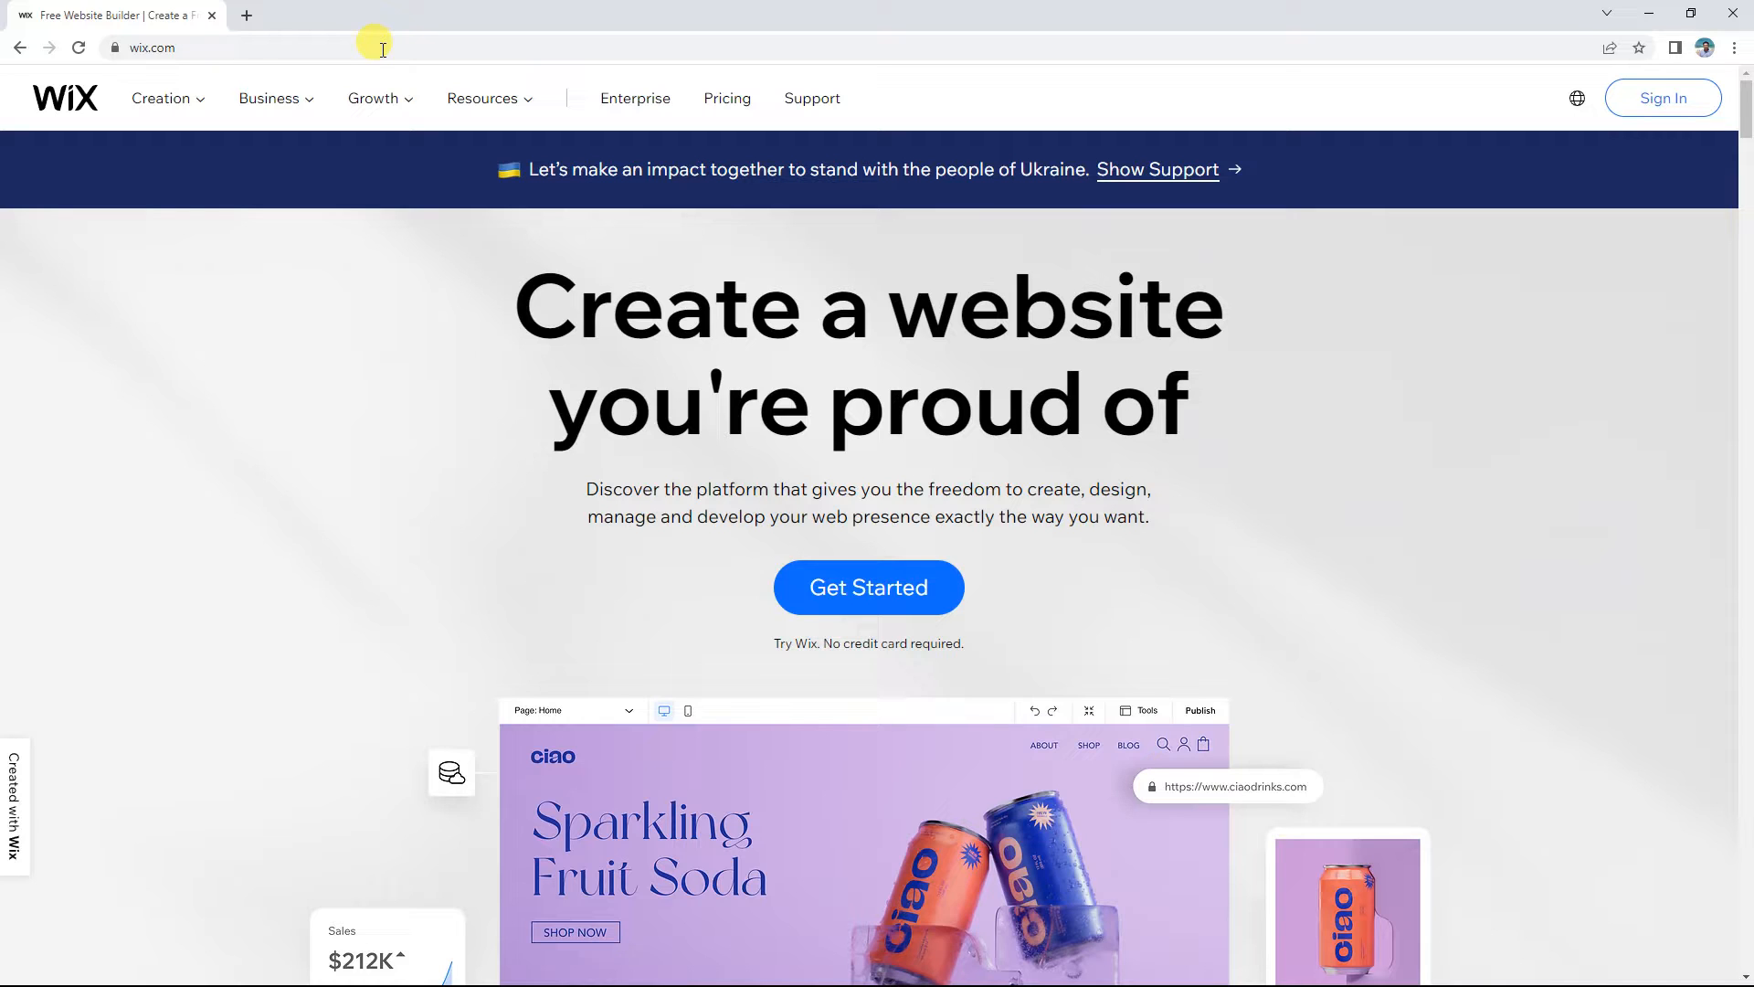
Step: Go from Sign In to the Sign Up page and try its email and password fields
click(1641, 106)
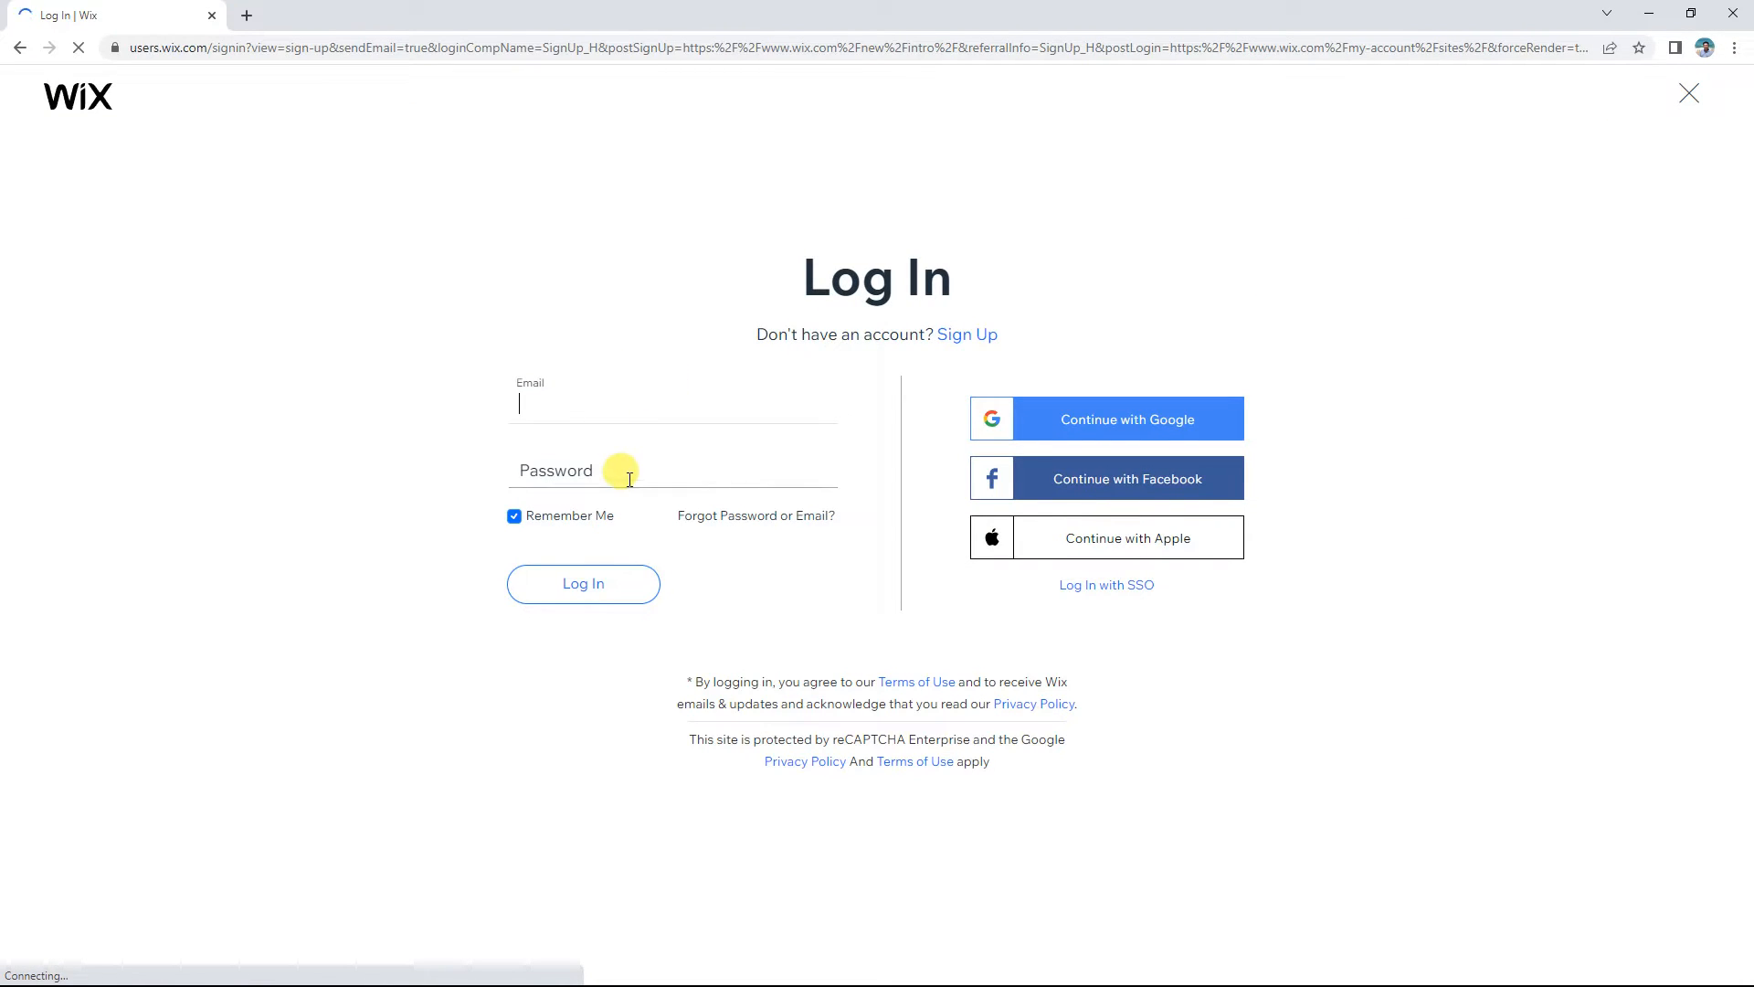
click(980, 337)
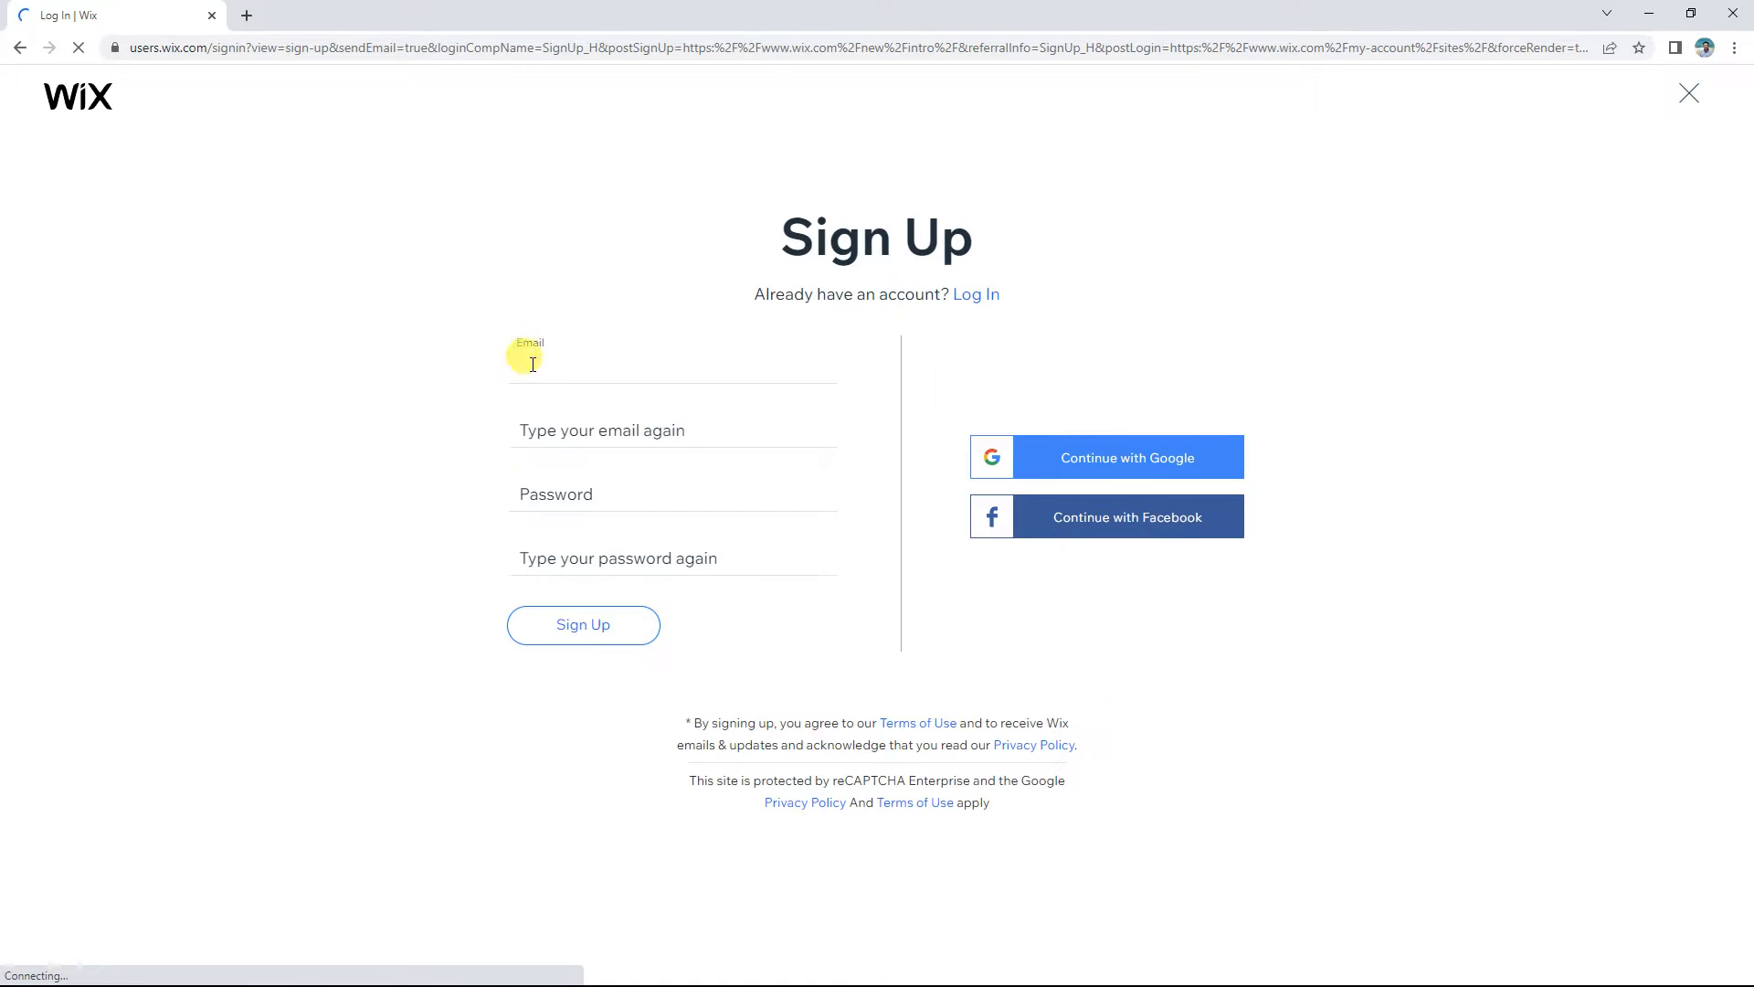
click(574, 363)
click(604, 419)
click(589, 494)
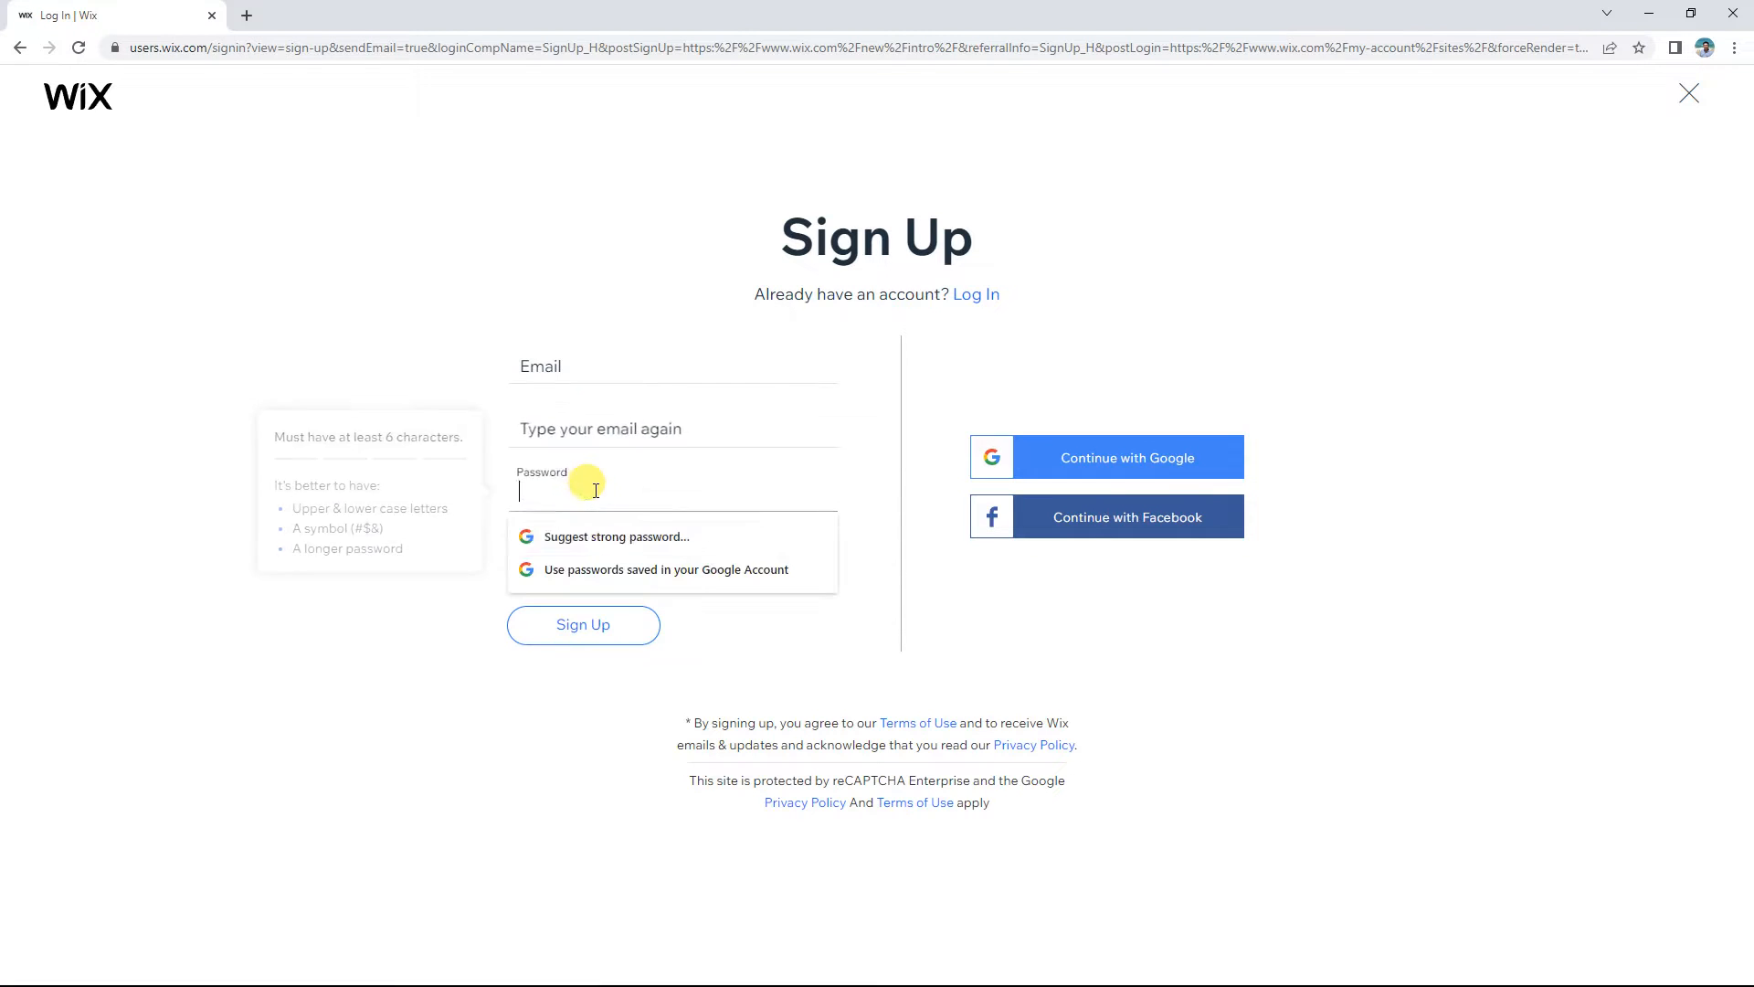
click(386, 598)
click(521, 553)
click(1192, 608)
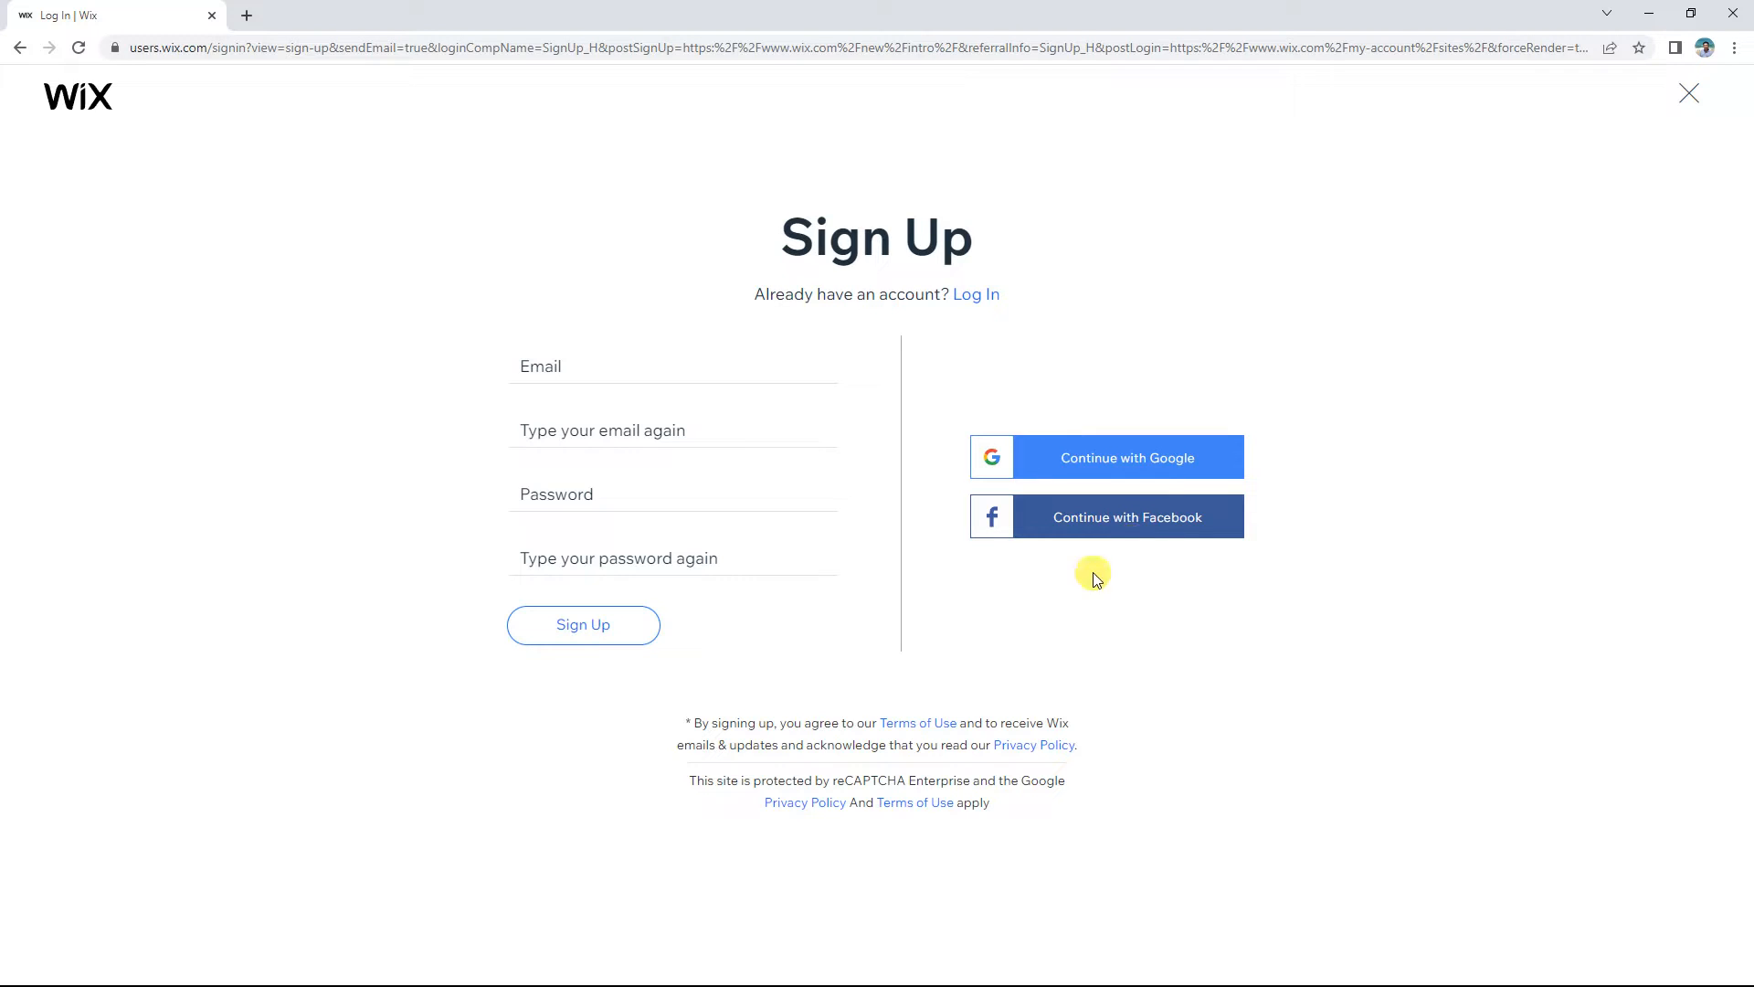
Step: Log in to the existing Wix account with its e-mail and password, passing the robot check
click(972, 305)
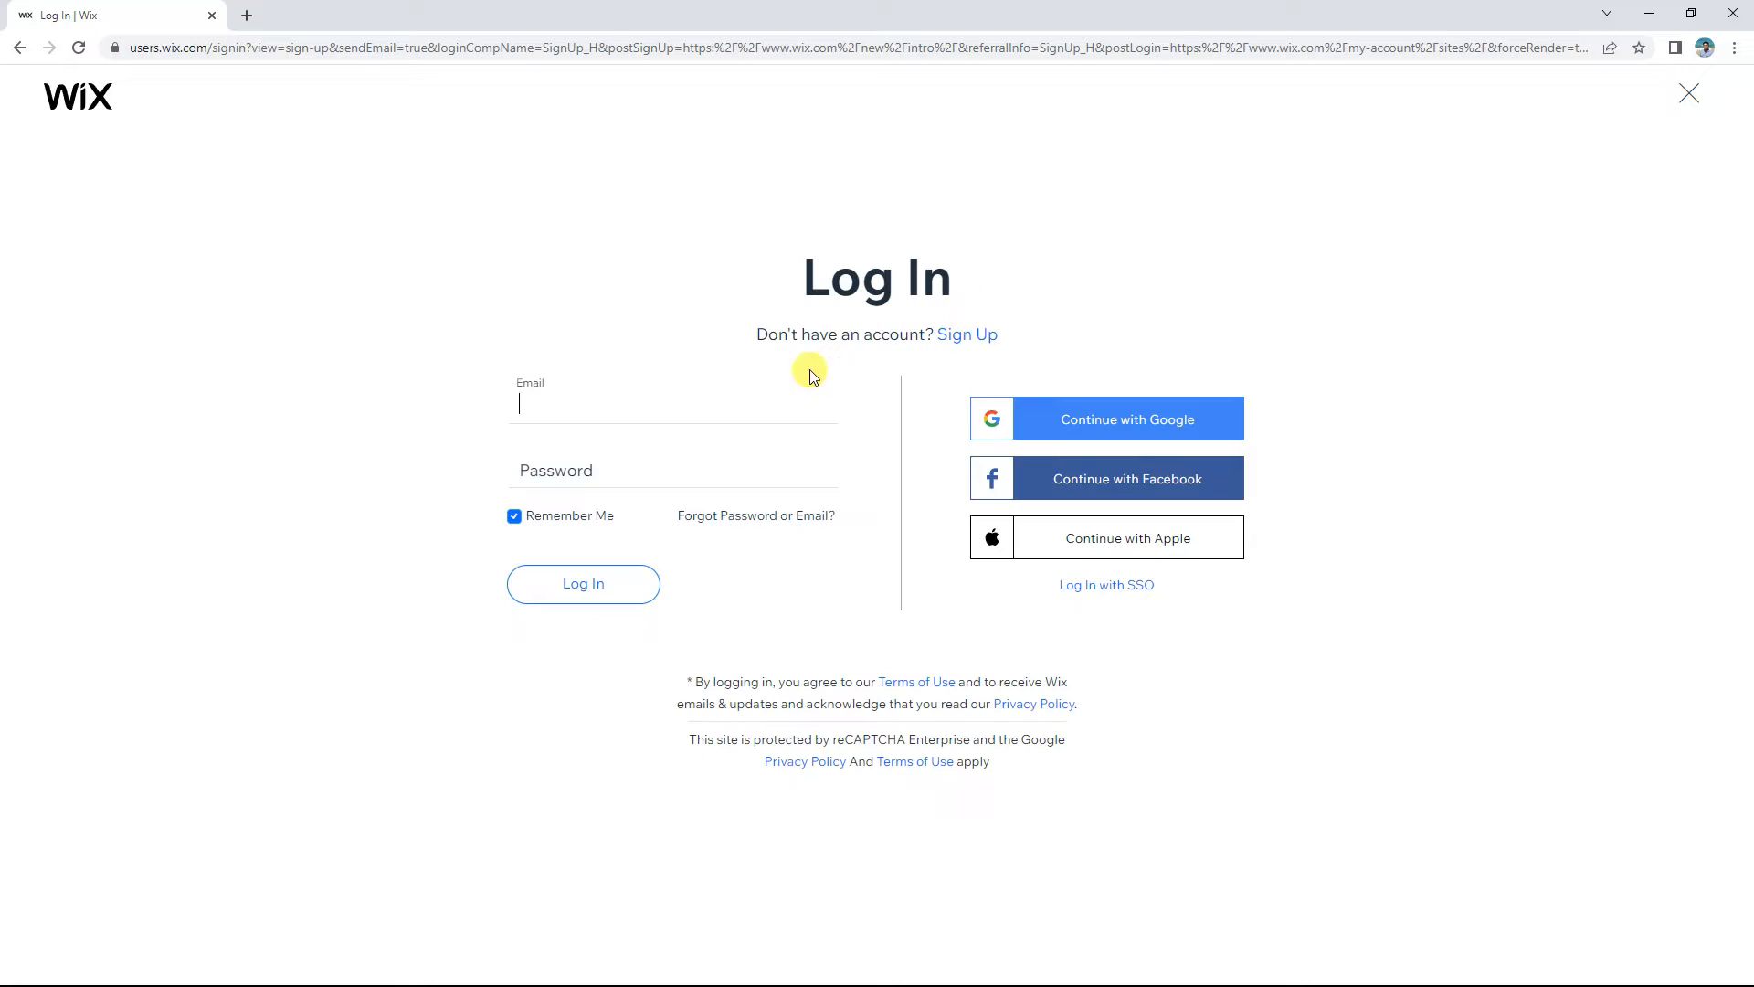
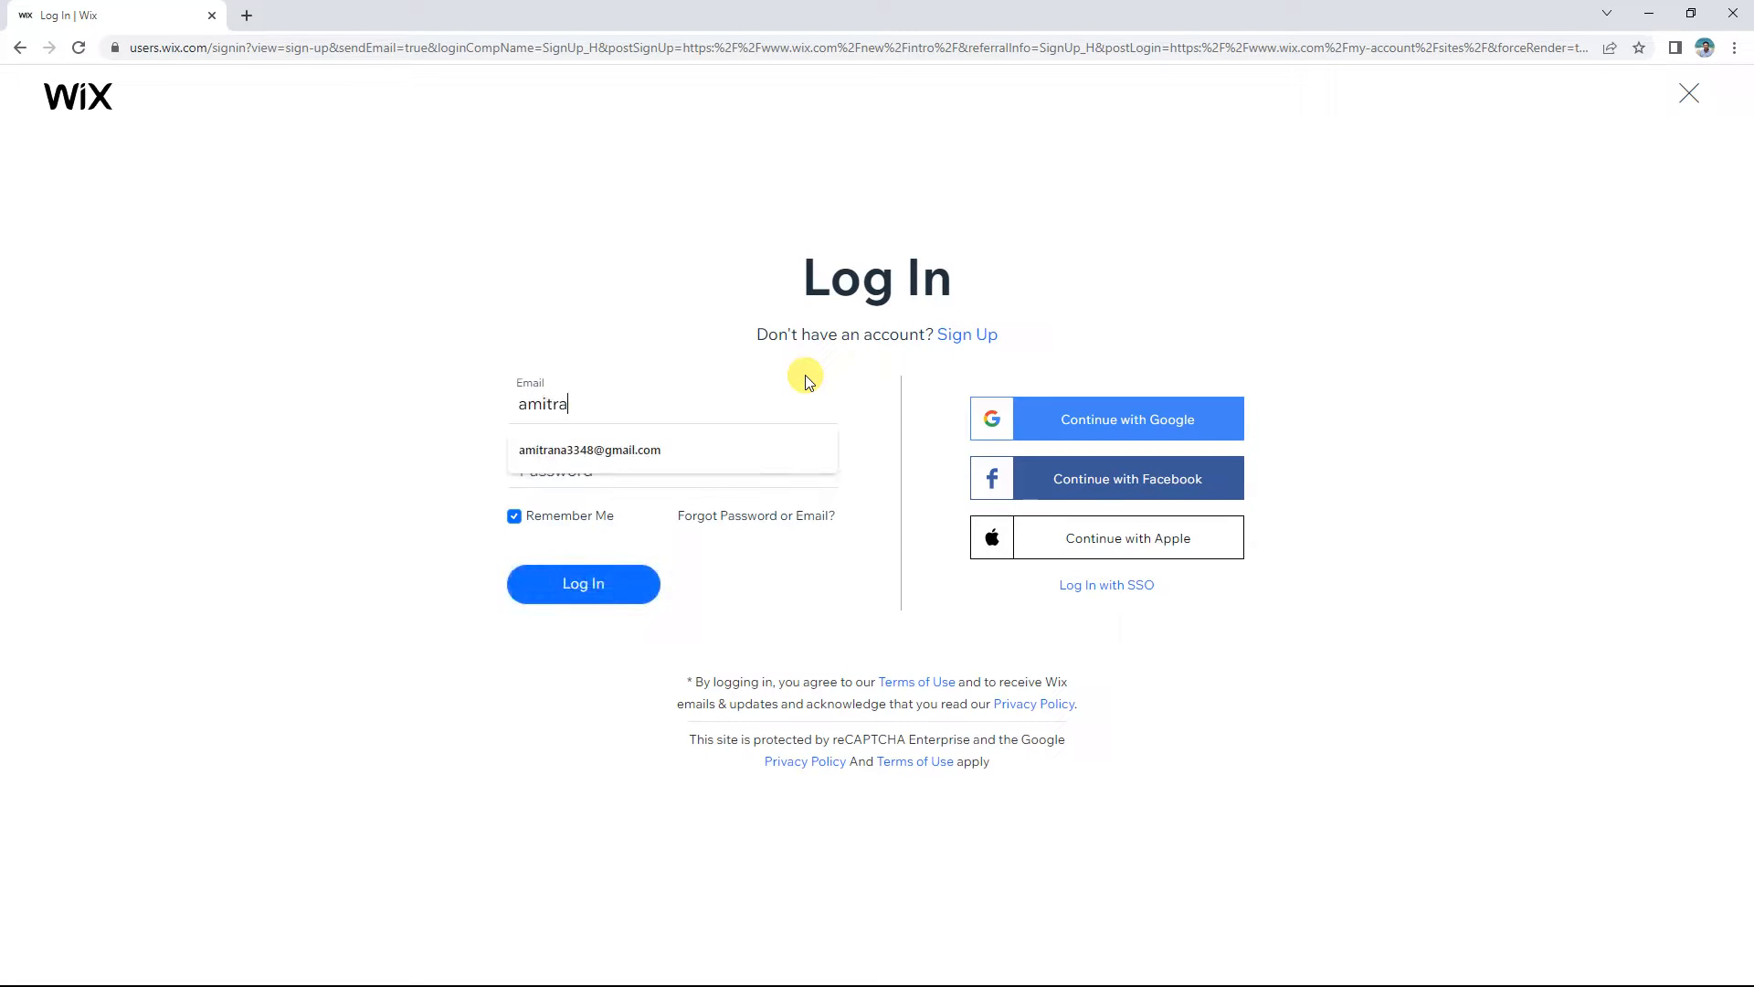
key(Tab)
text(••••••••)
key(Return)
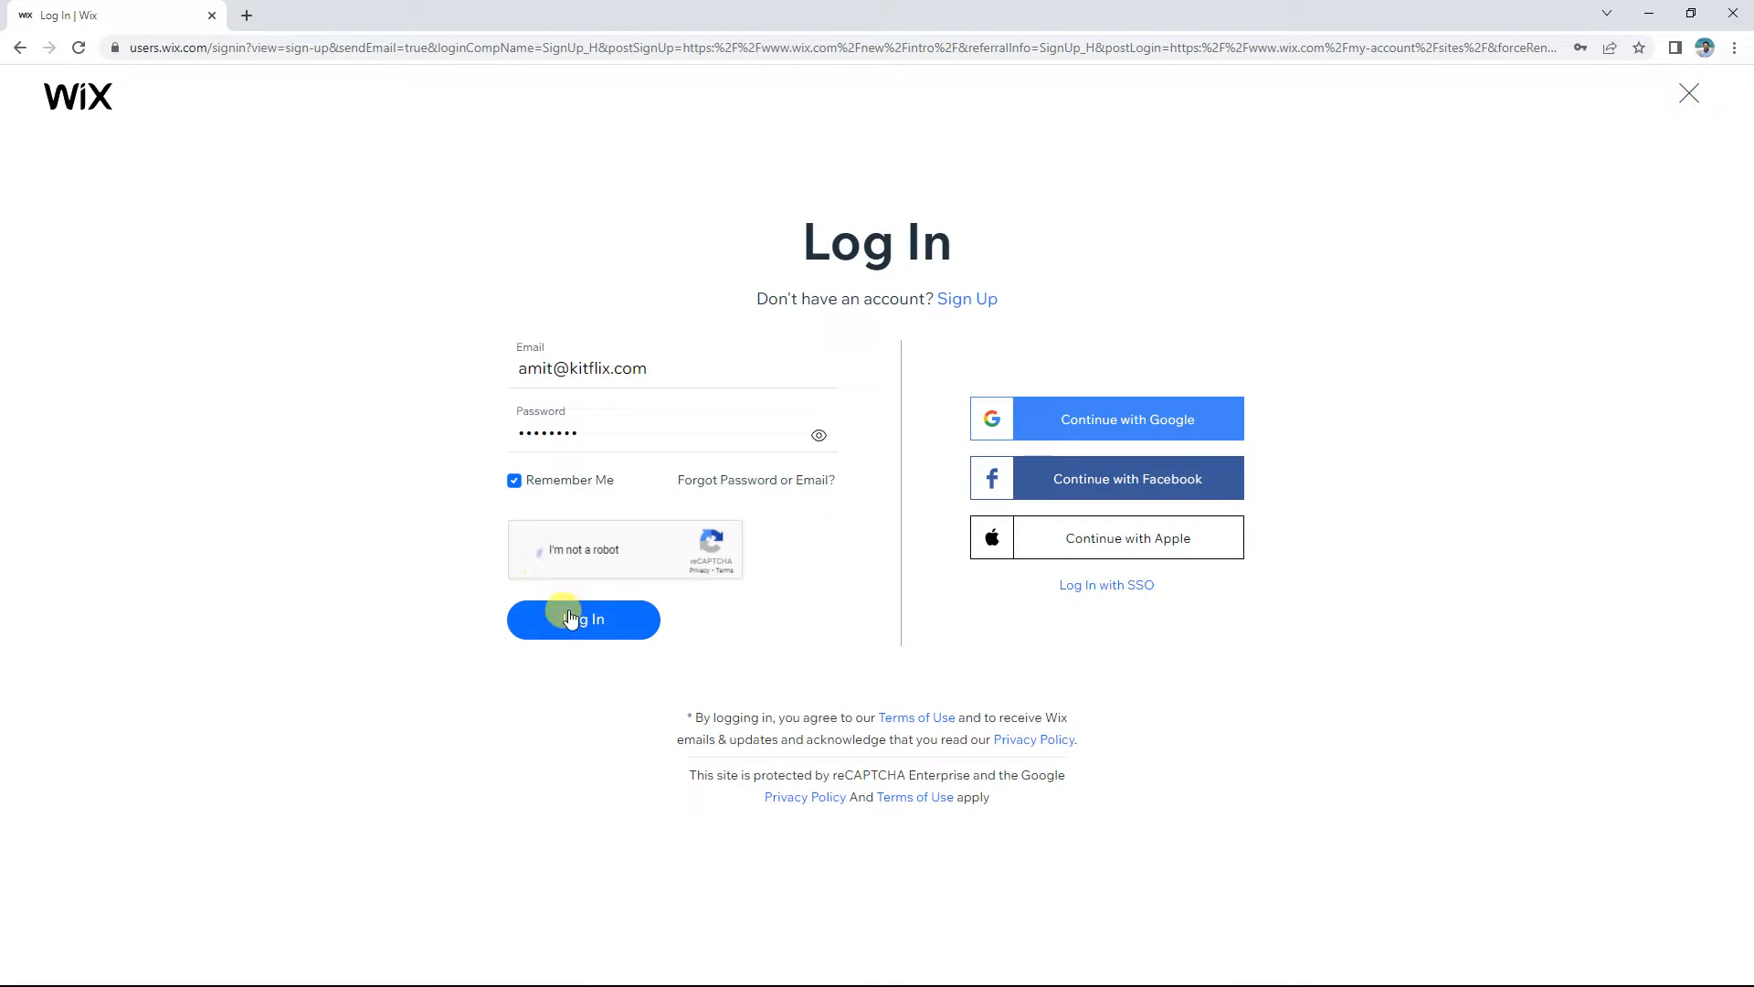
click(570, 615)
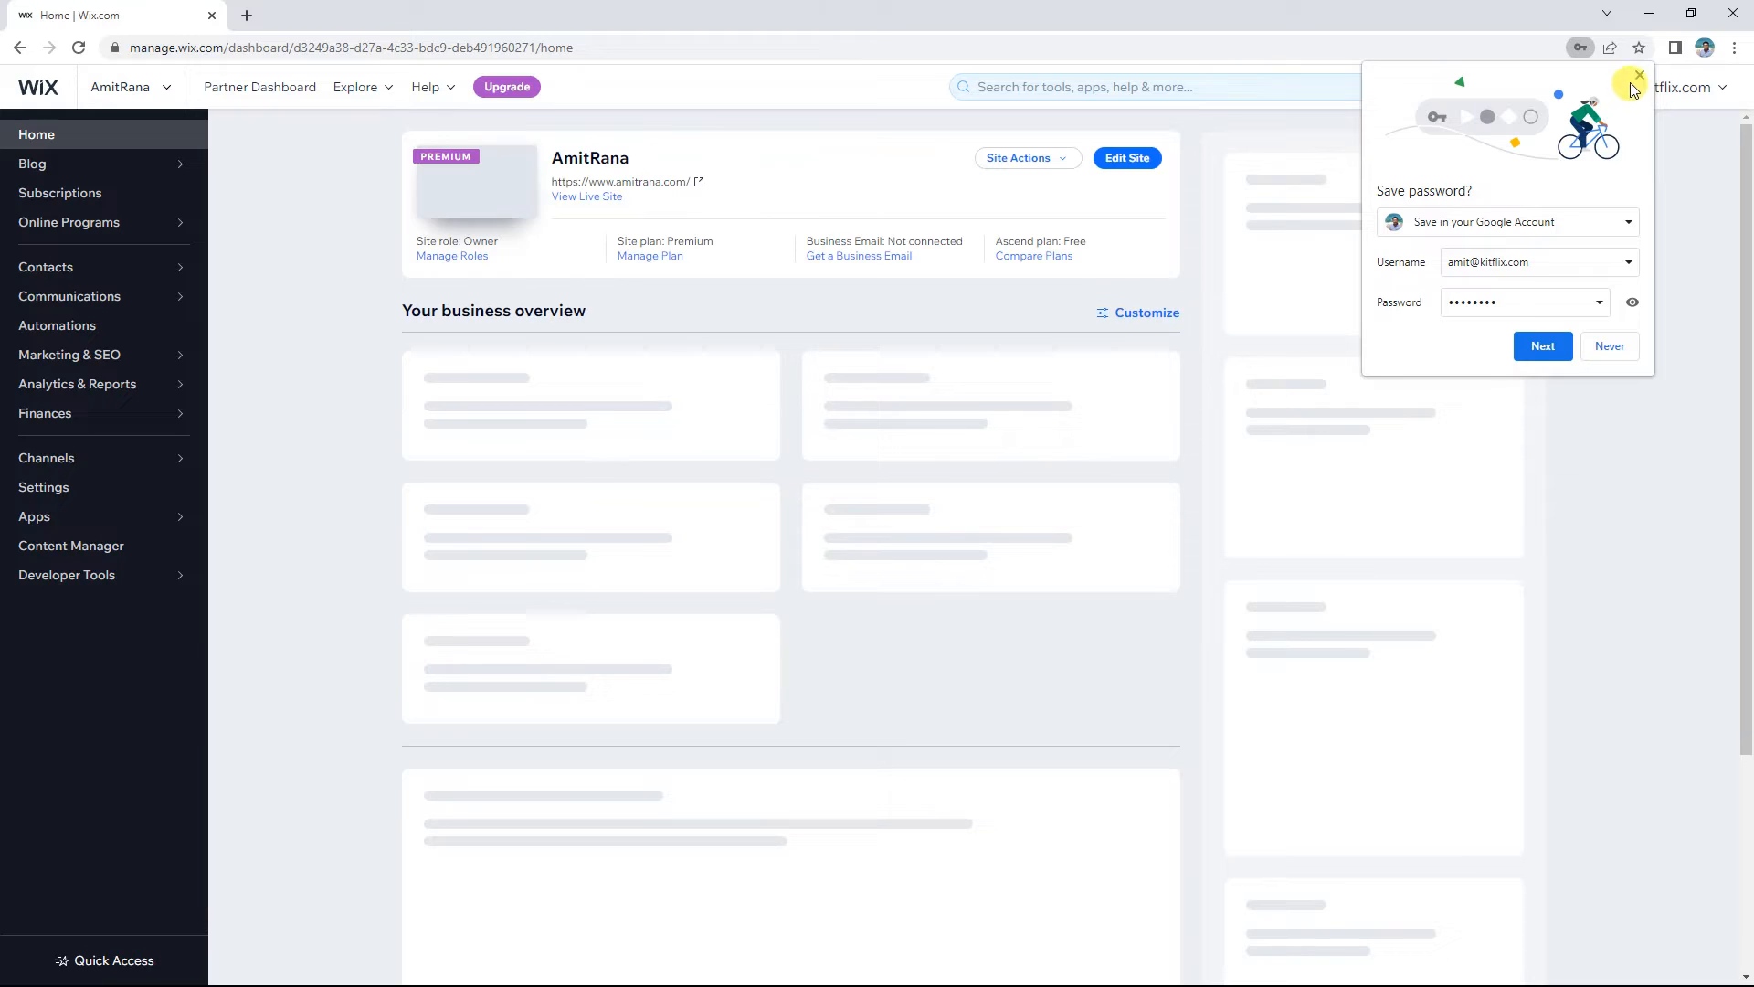
Step: Dismiss the save-password bubble and choose Go to All Sites from the site selector
click(1638, 79)
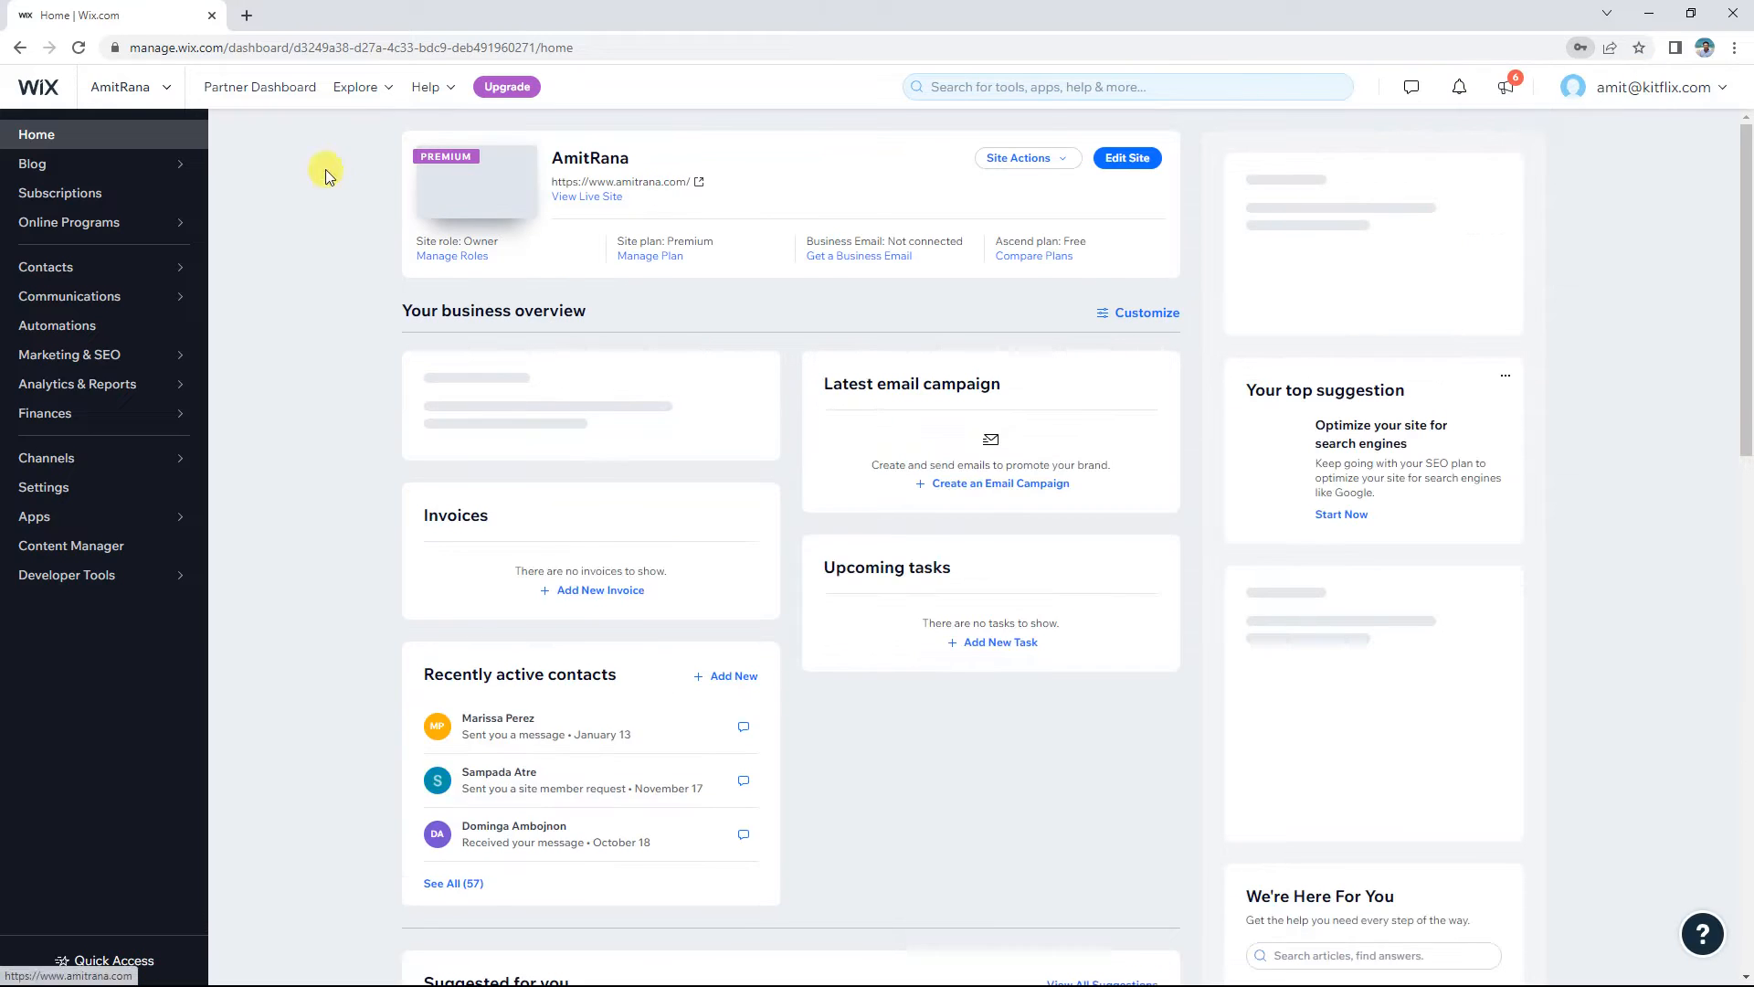
click(44, 98)
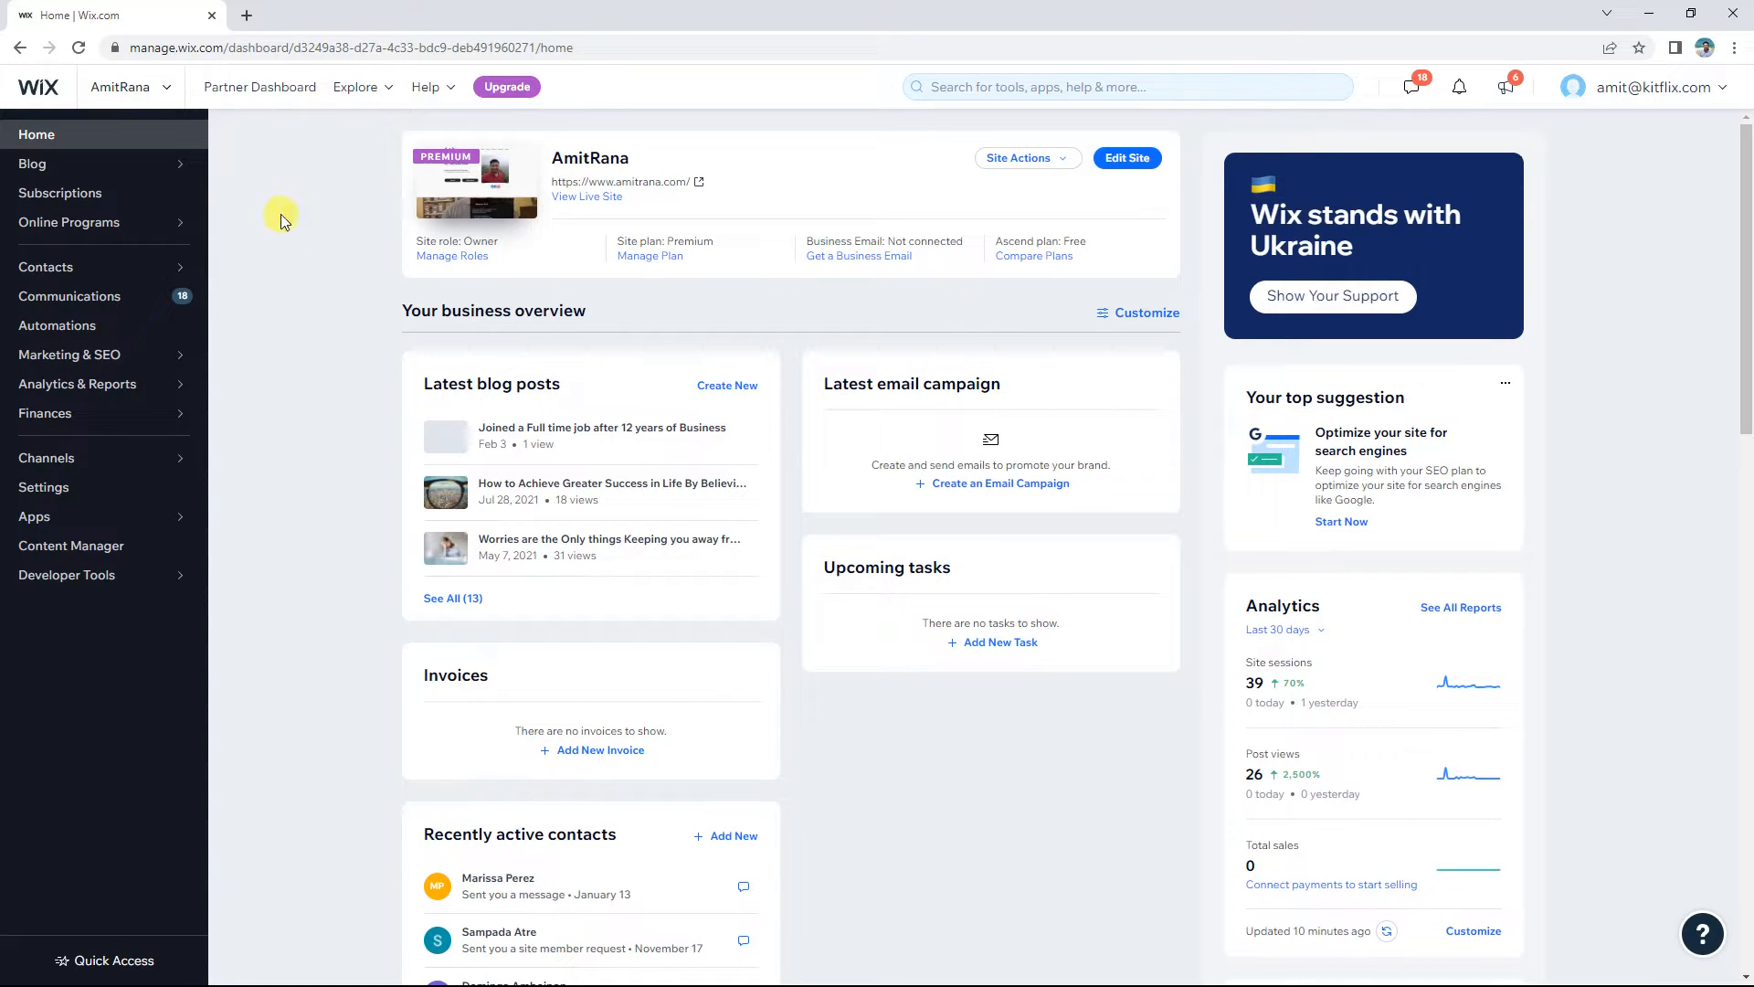
click(160, 103)
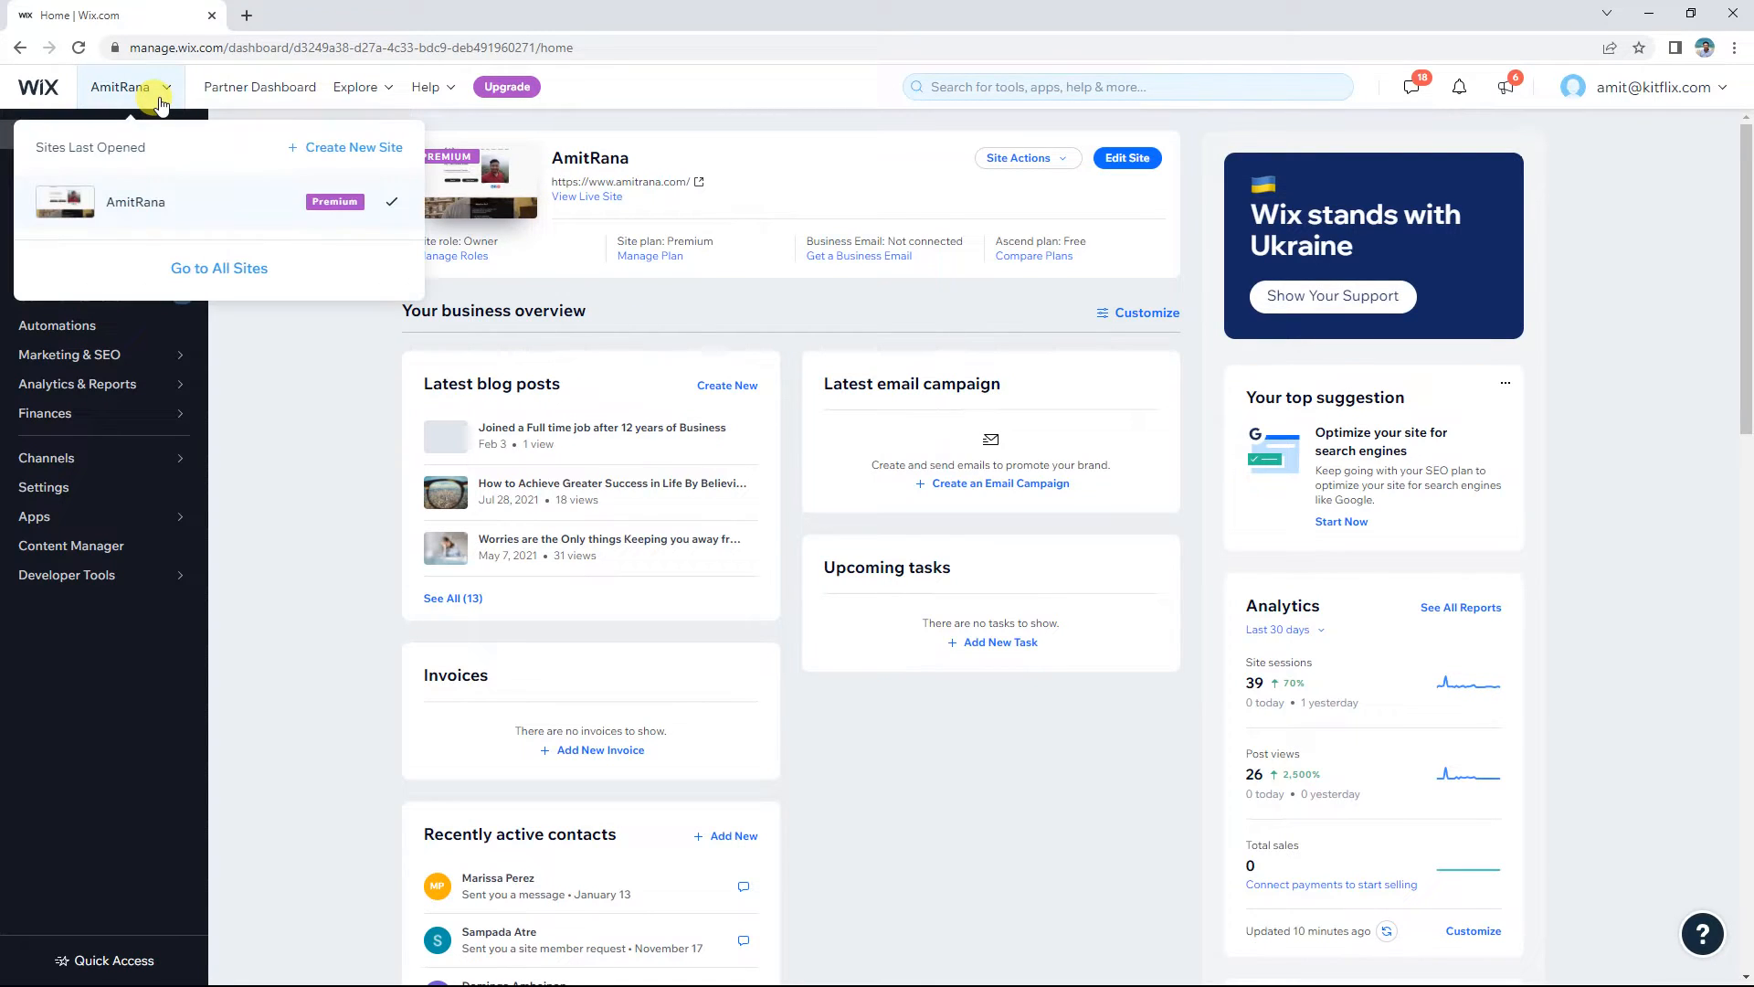
click(241, 271)
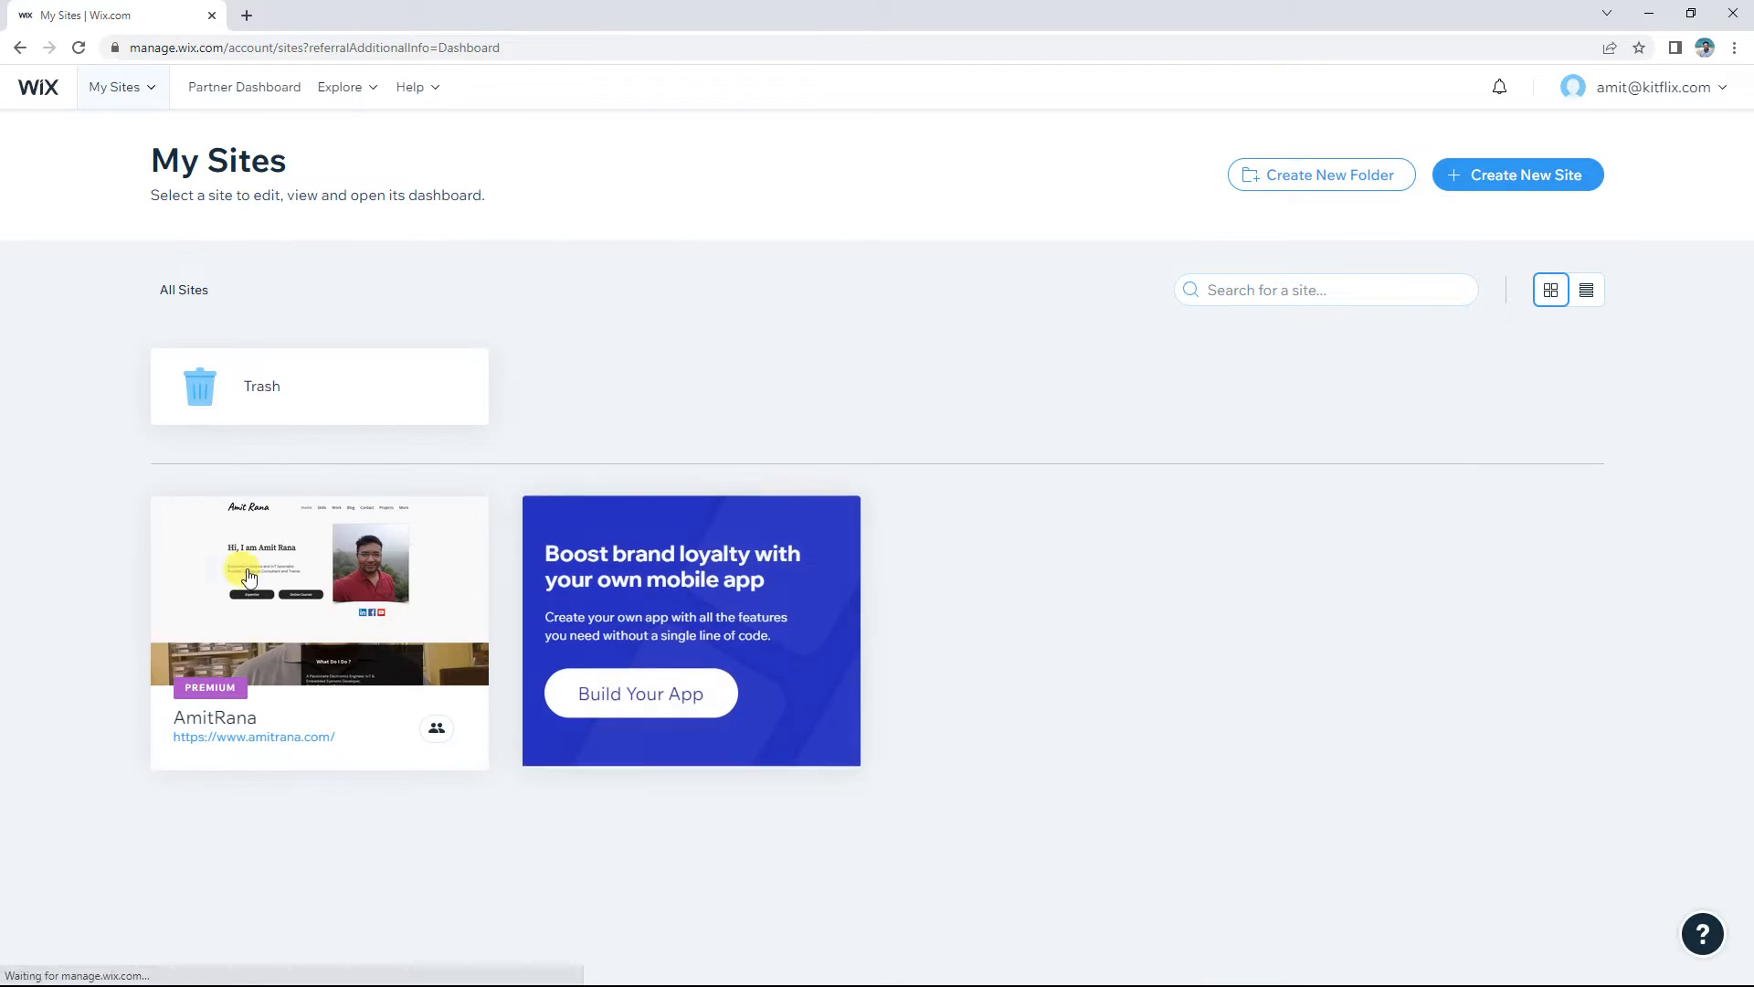
mouse_move(256, 637)
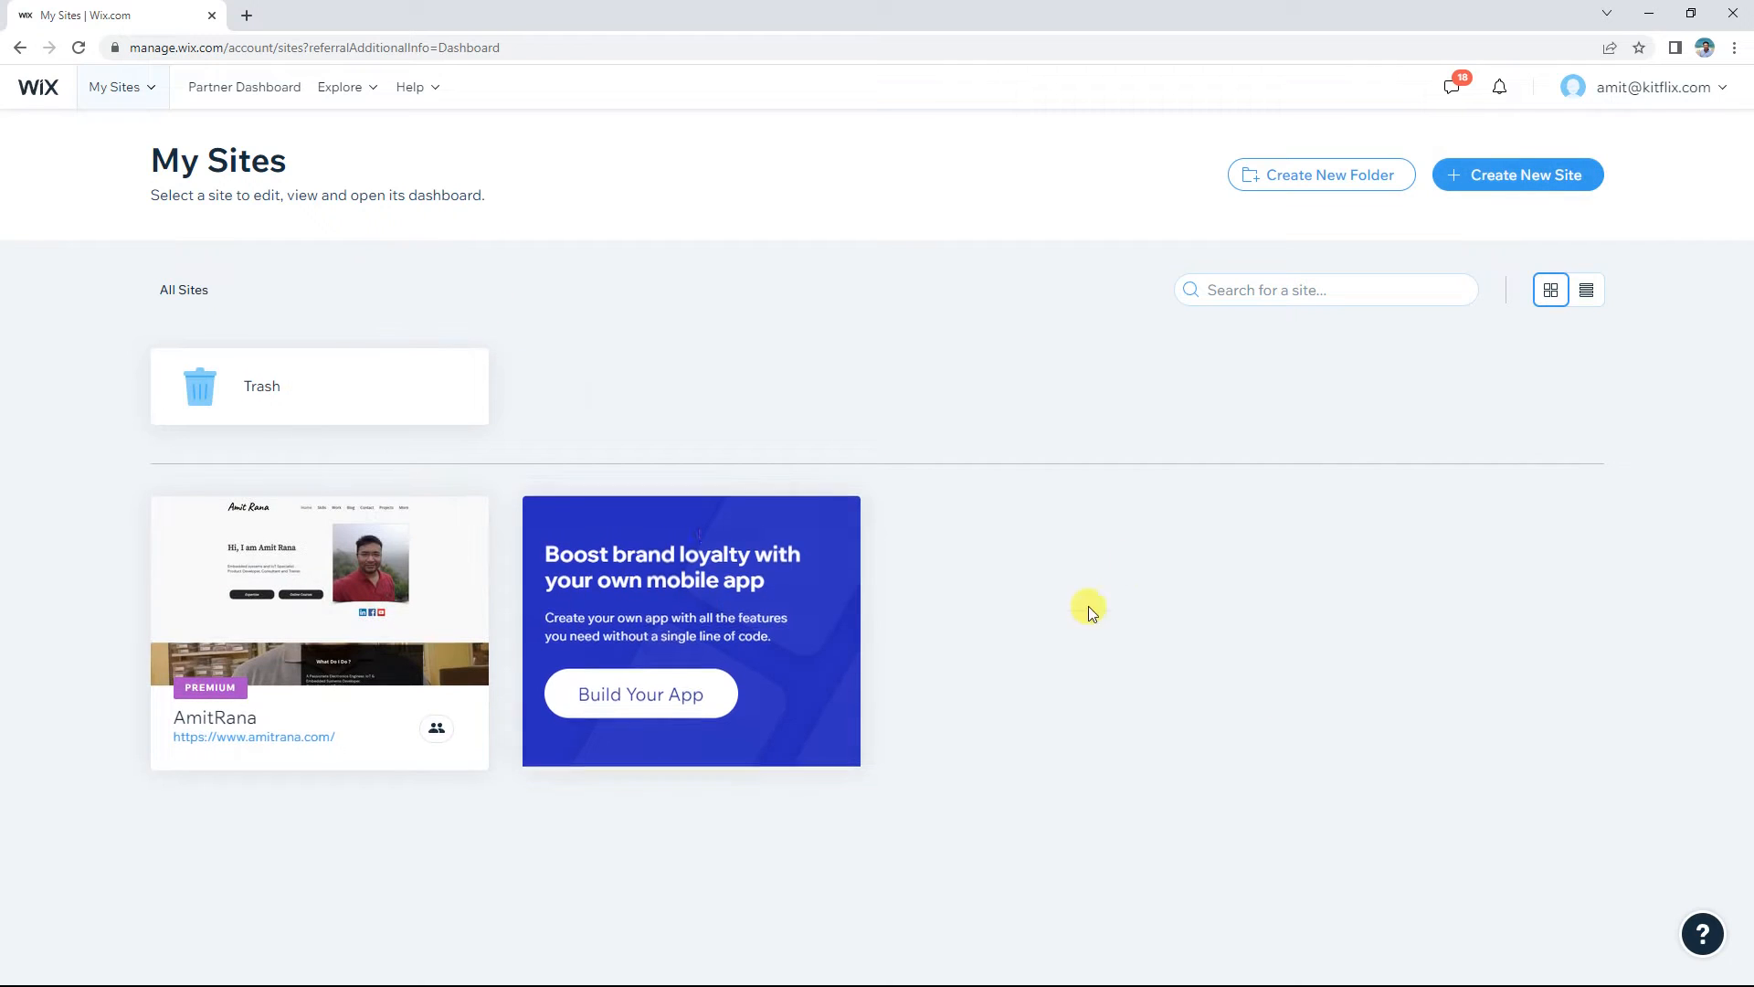
Step: Start a new website with Create New Site on the My Sites page
click(1504, 184)
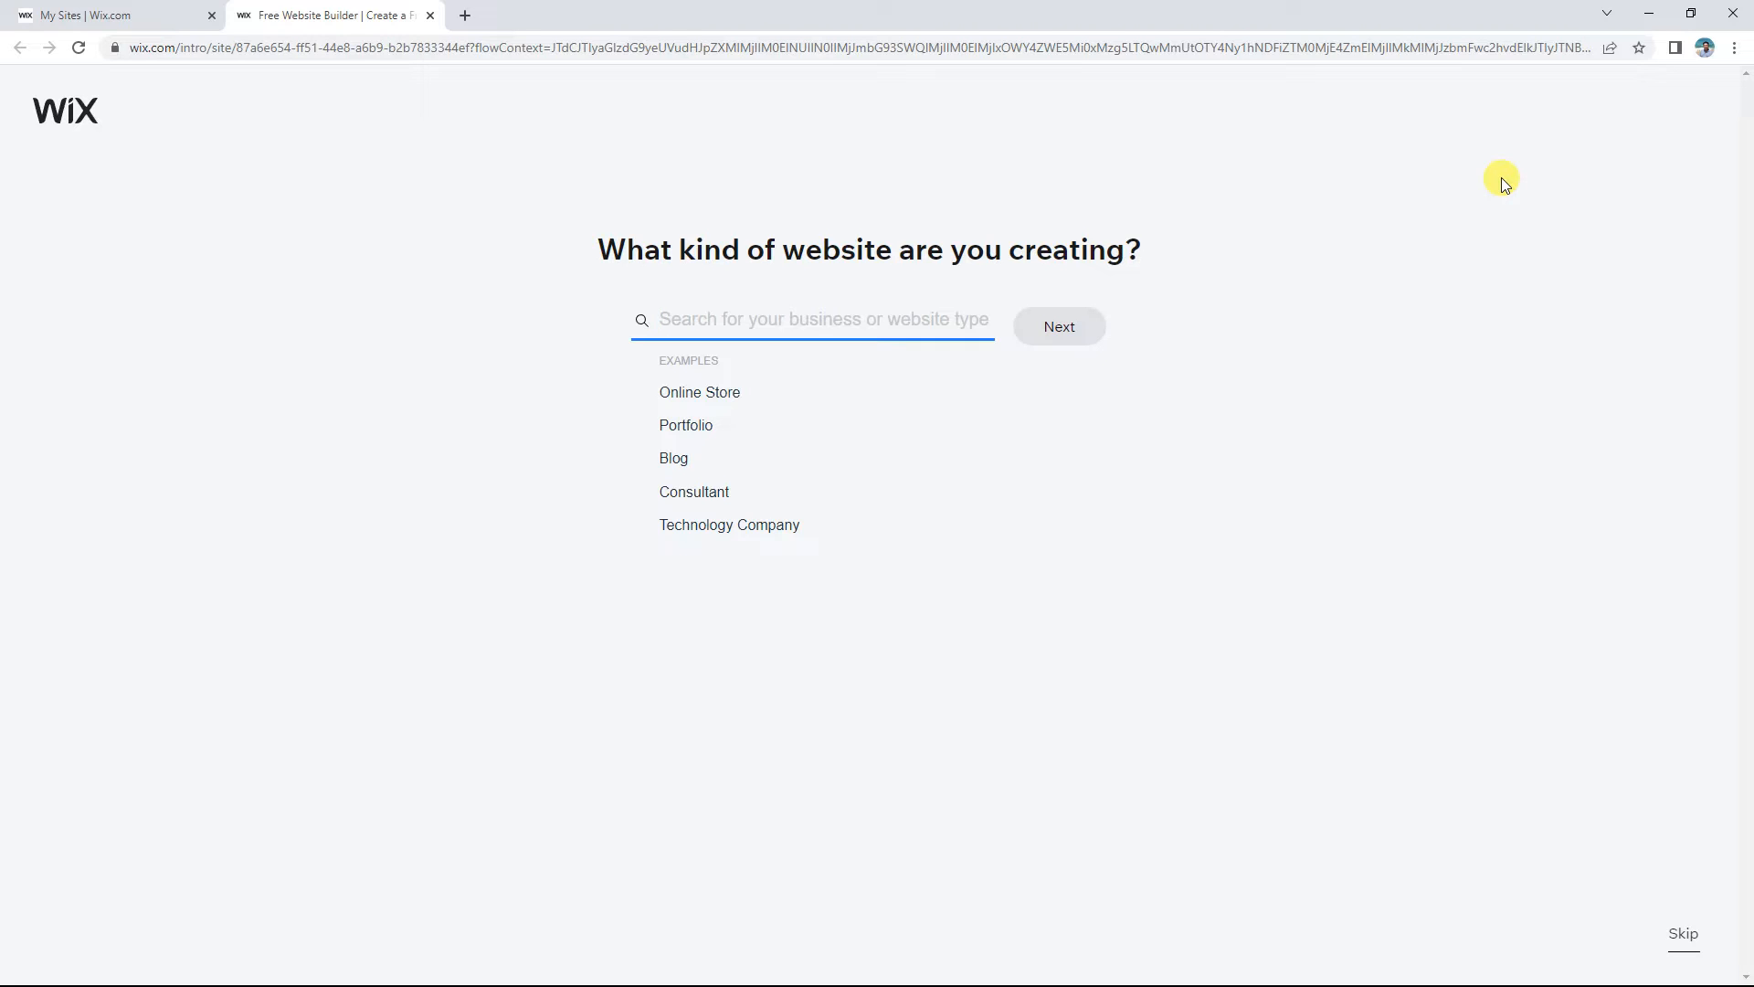
Step: Search 'personal', pick Personal Site as the website type and continue
text(personal)
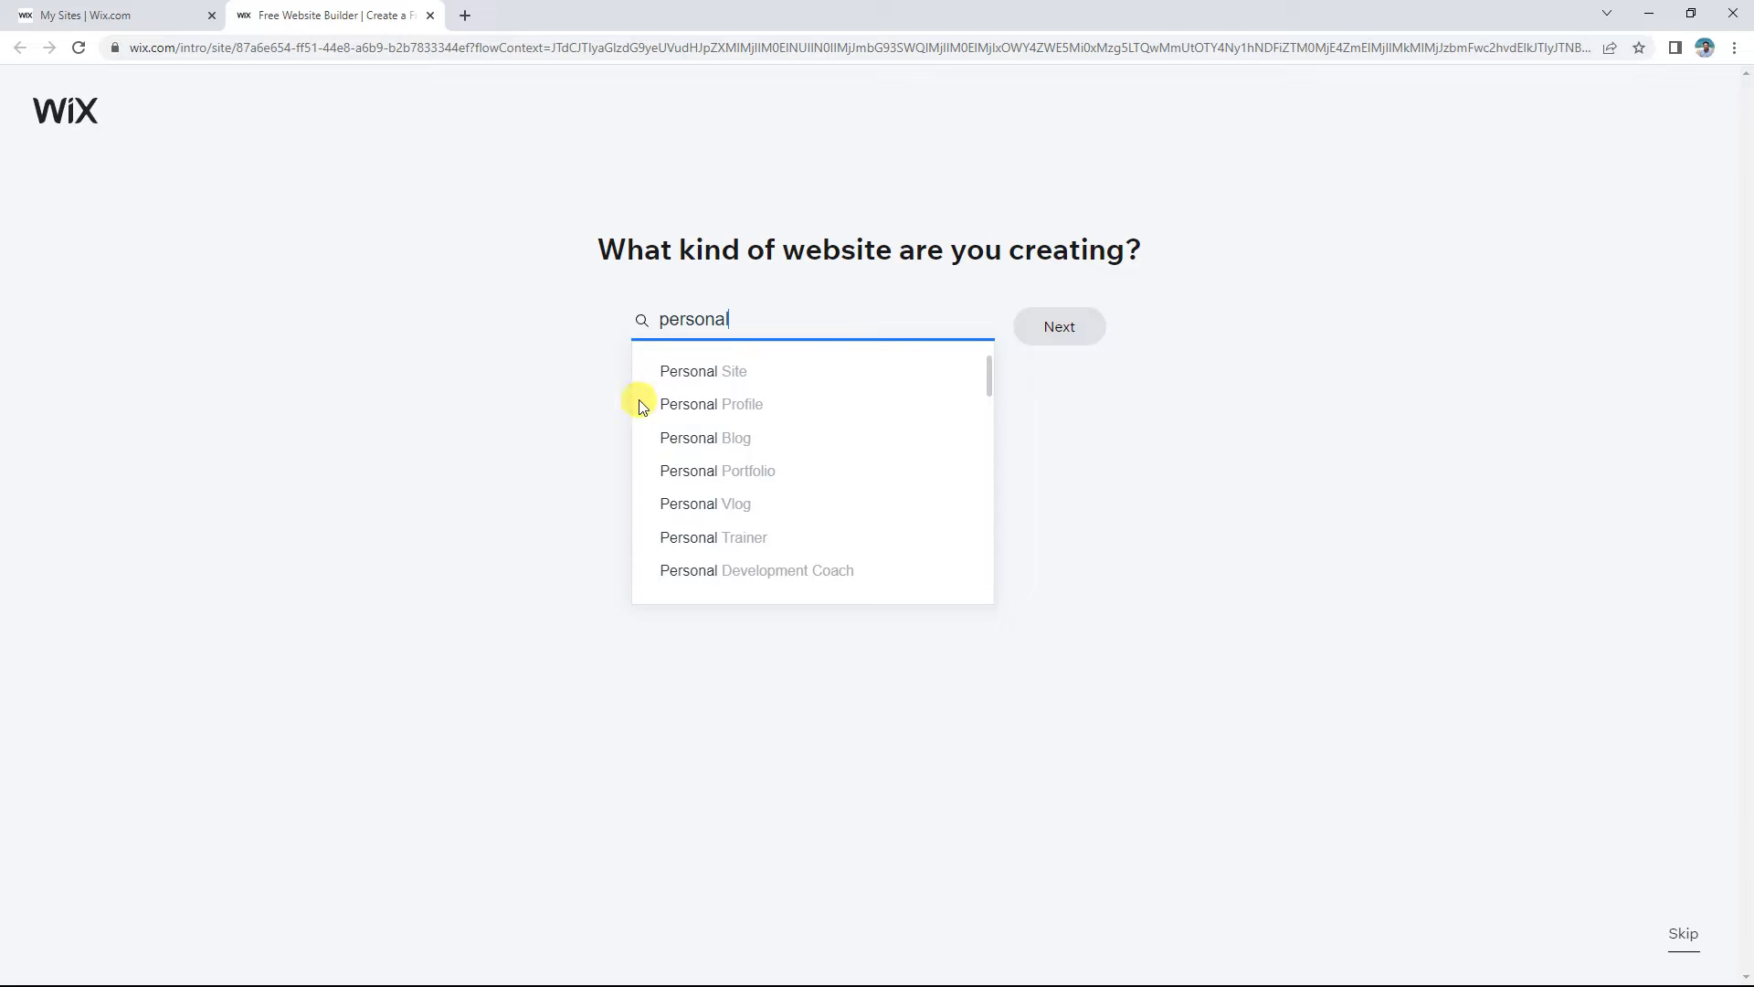
click(712, 375)
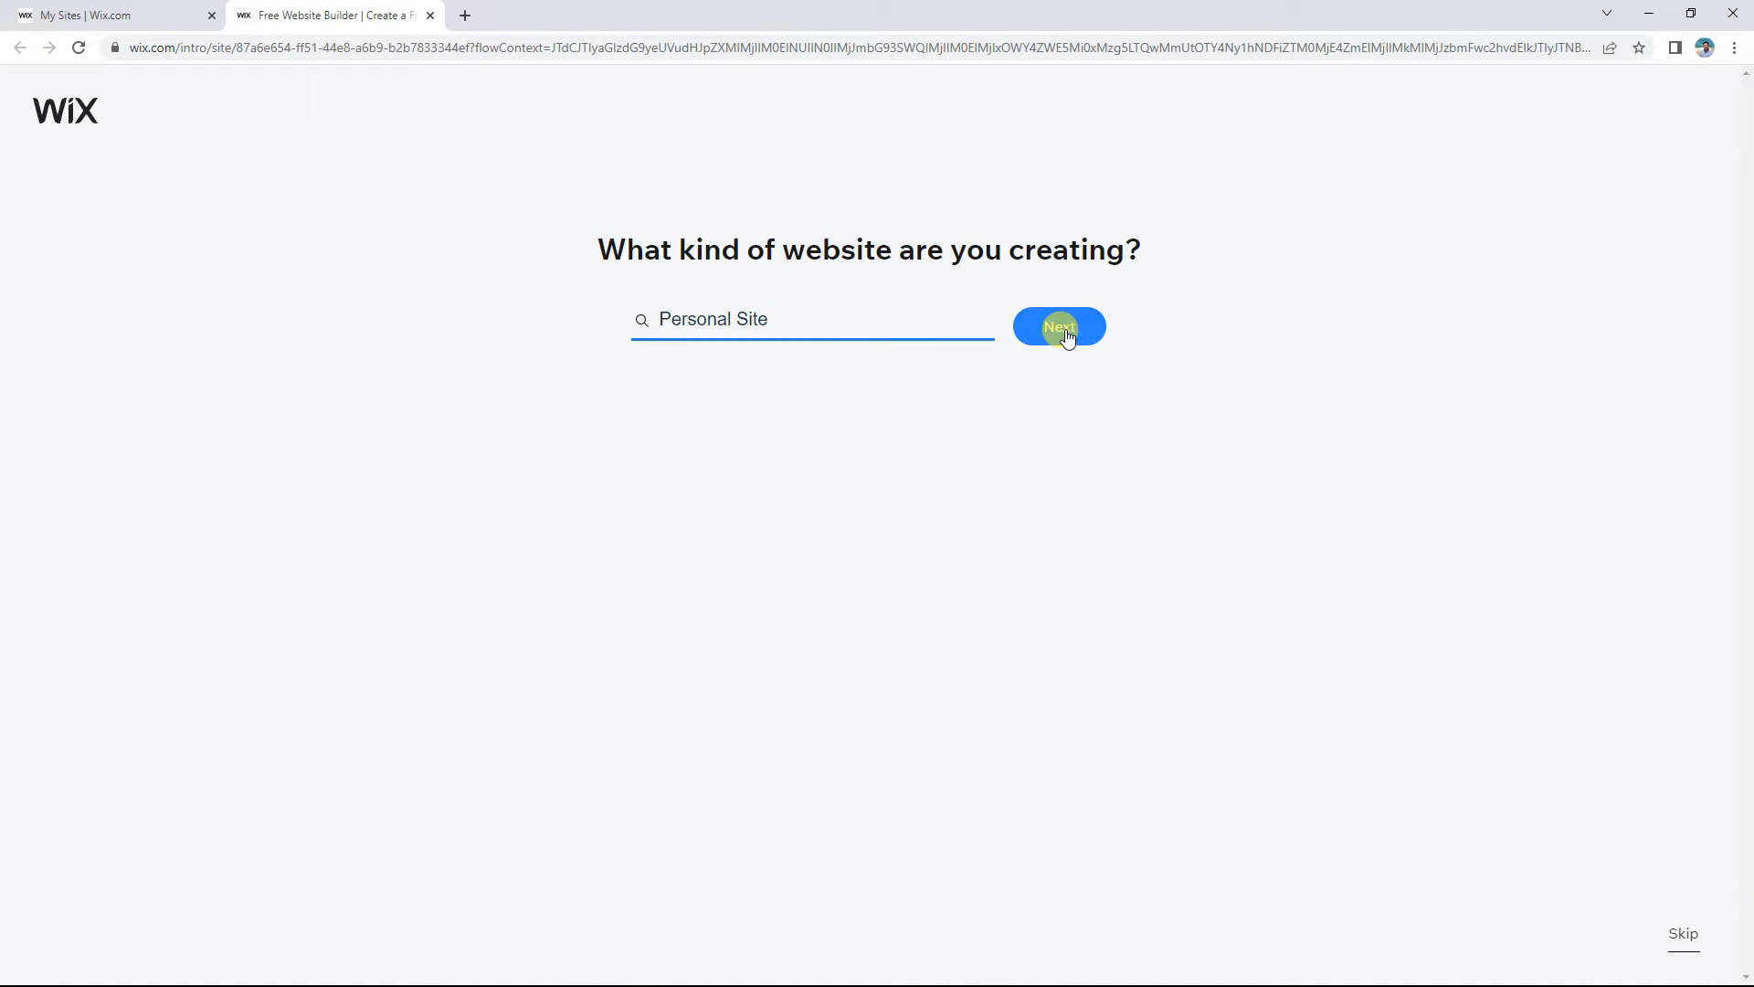
click(1051, 329)
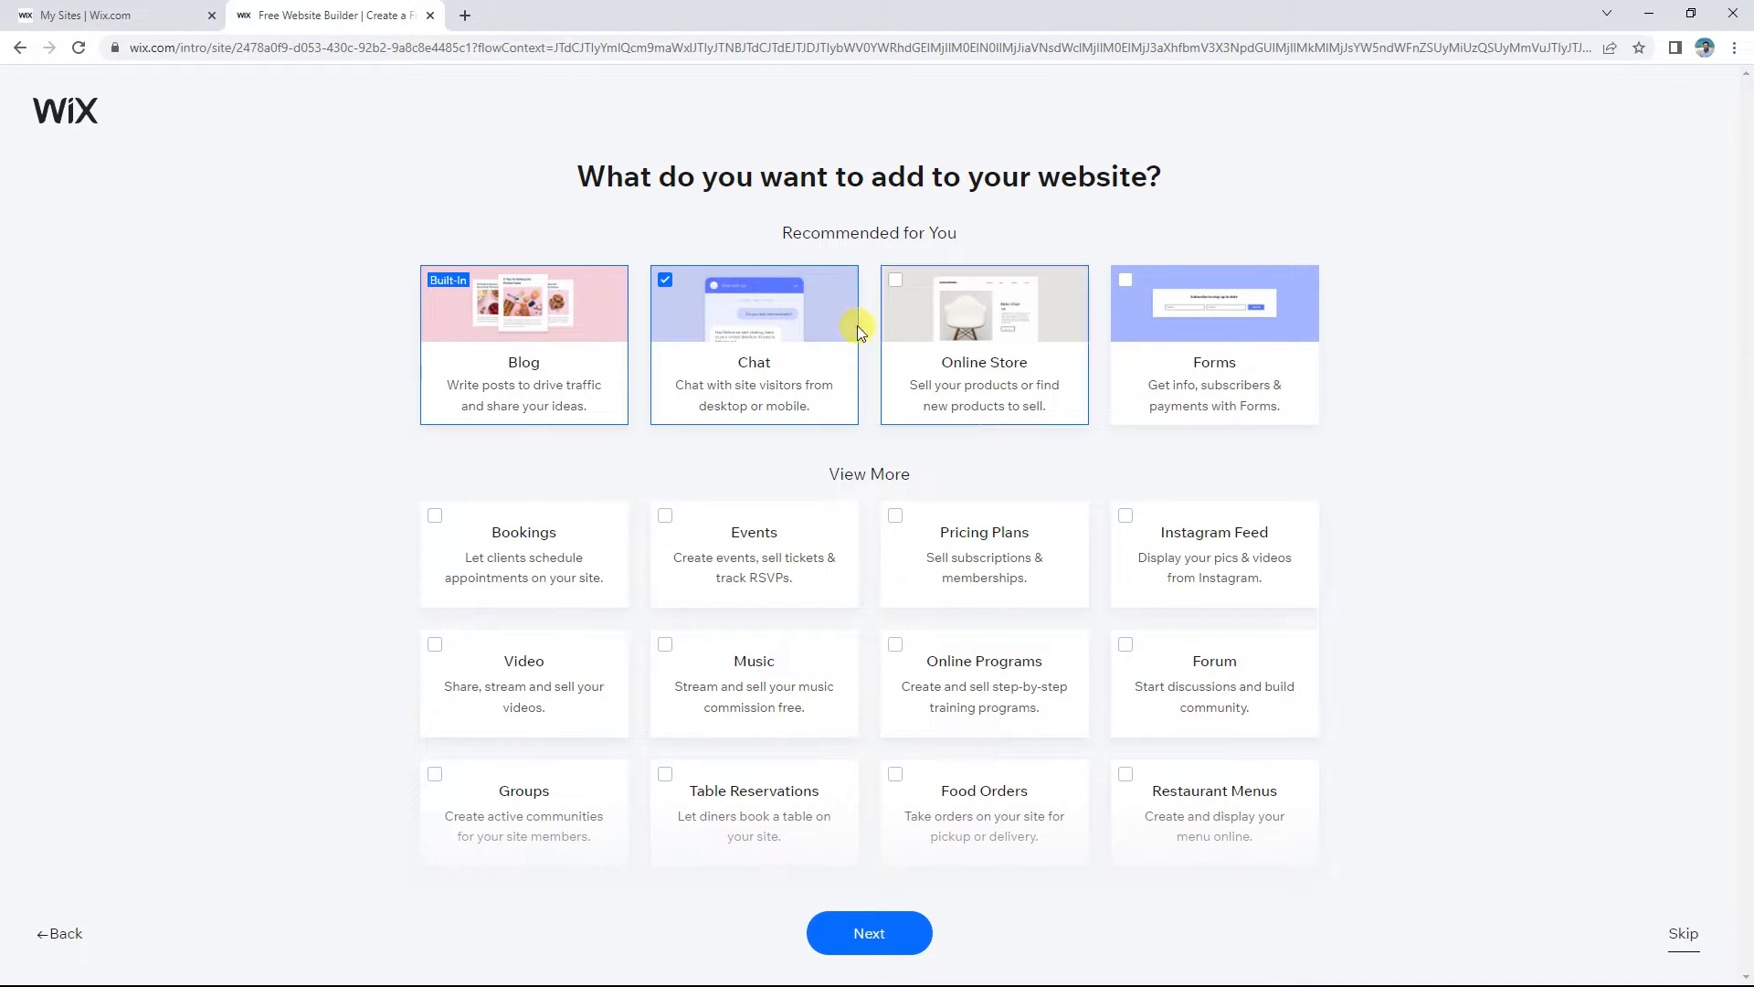
Step: Remove Chat and add Video to the new site's features
click(668, 283)
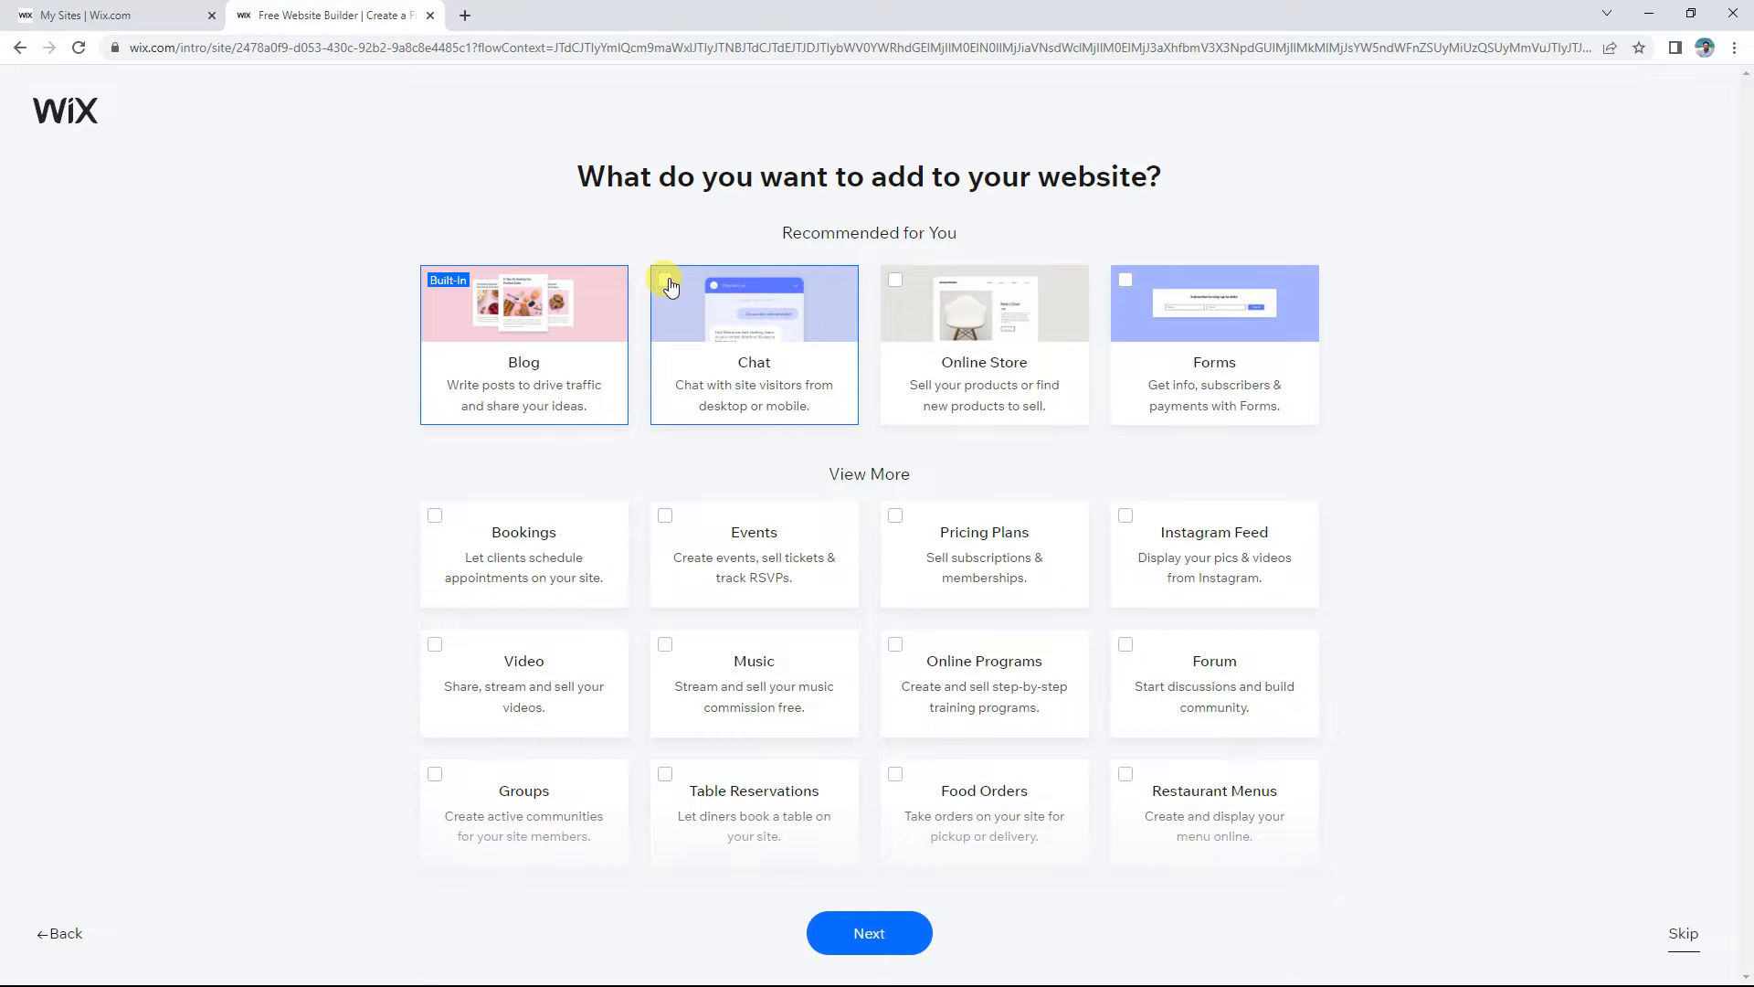
scroll(1253, 468, down, 2)
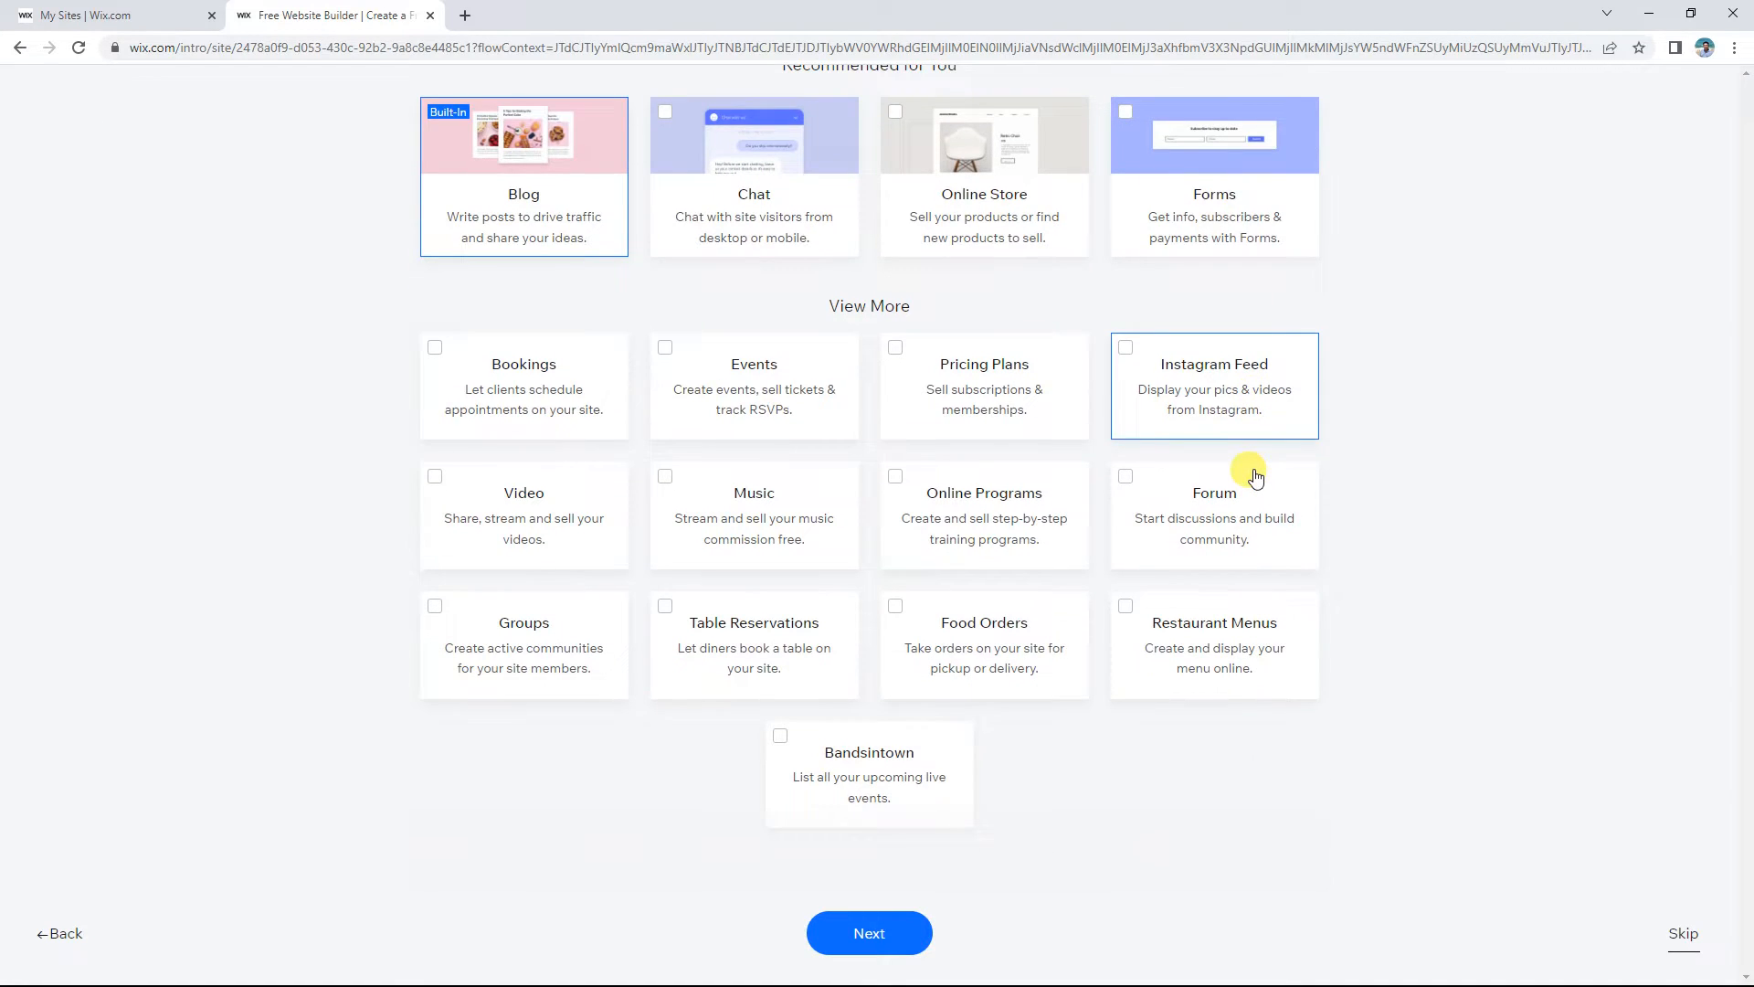
scroll(1255, 475, up, 1)
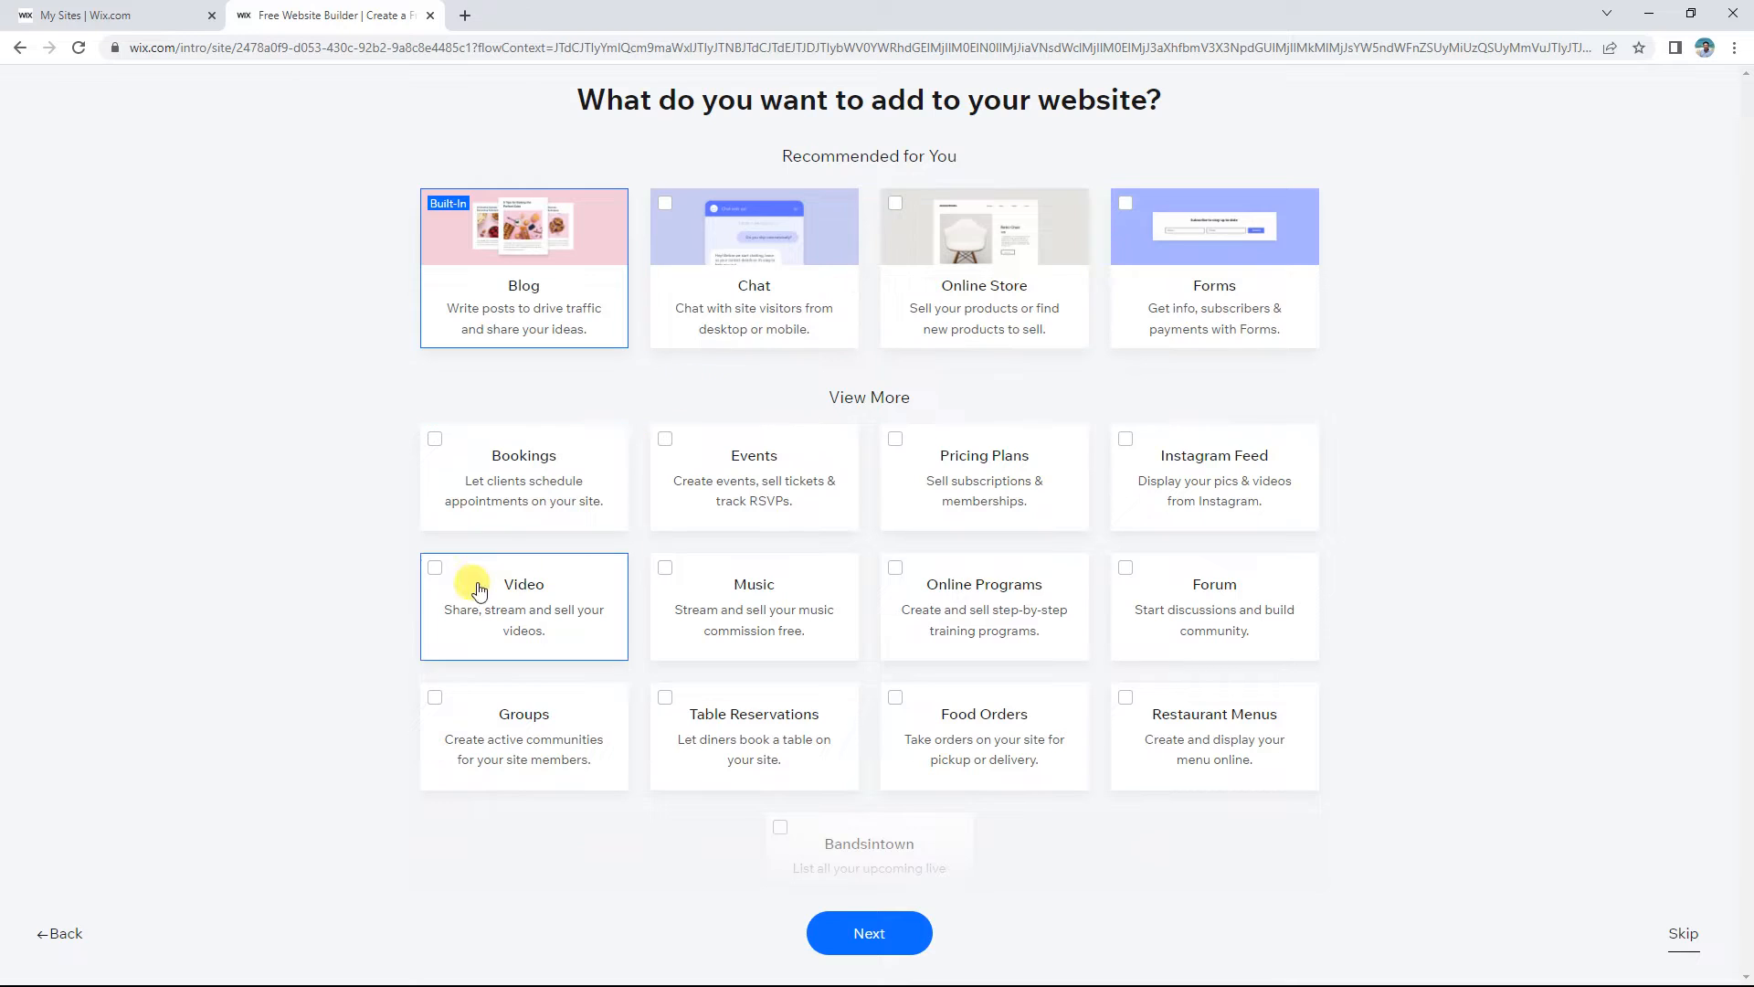
click(434, 583)
scroll(1613, 448, down, 1)
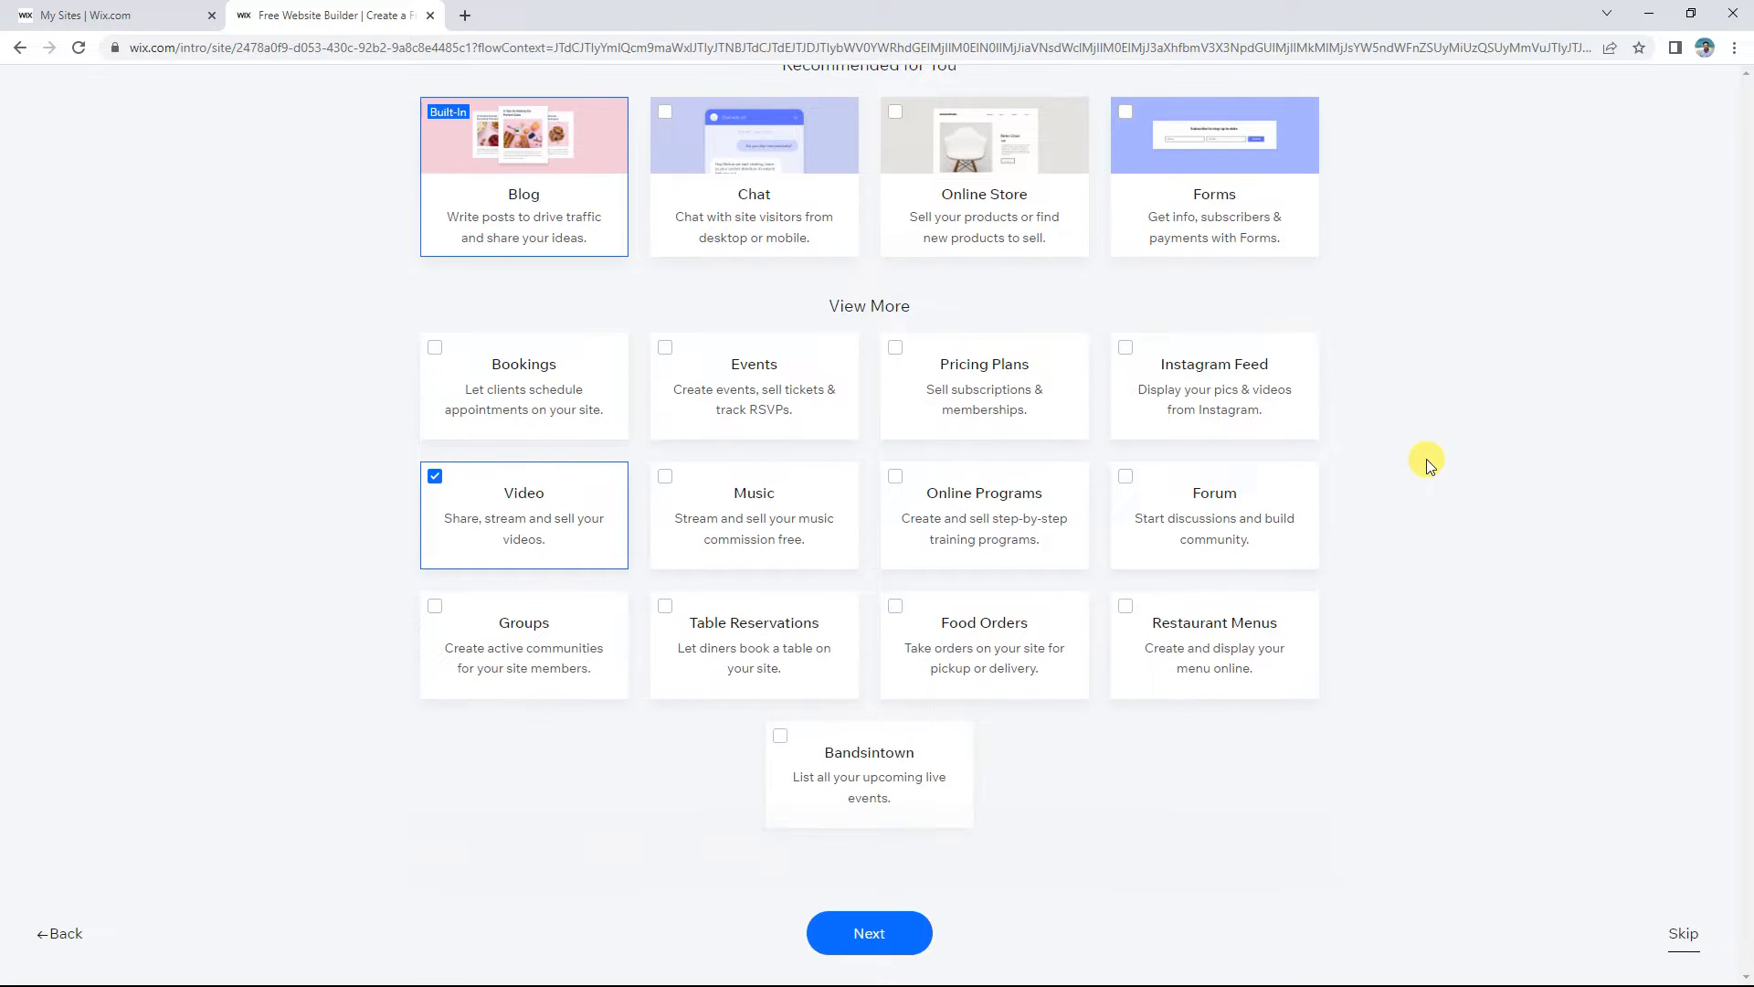
scroll(1445, 738, up, 2)
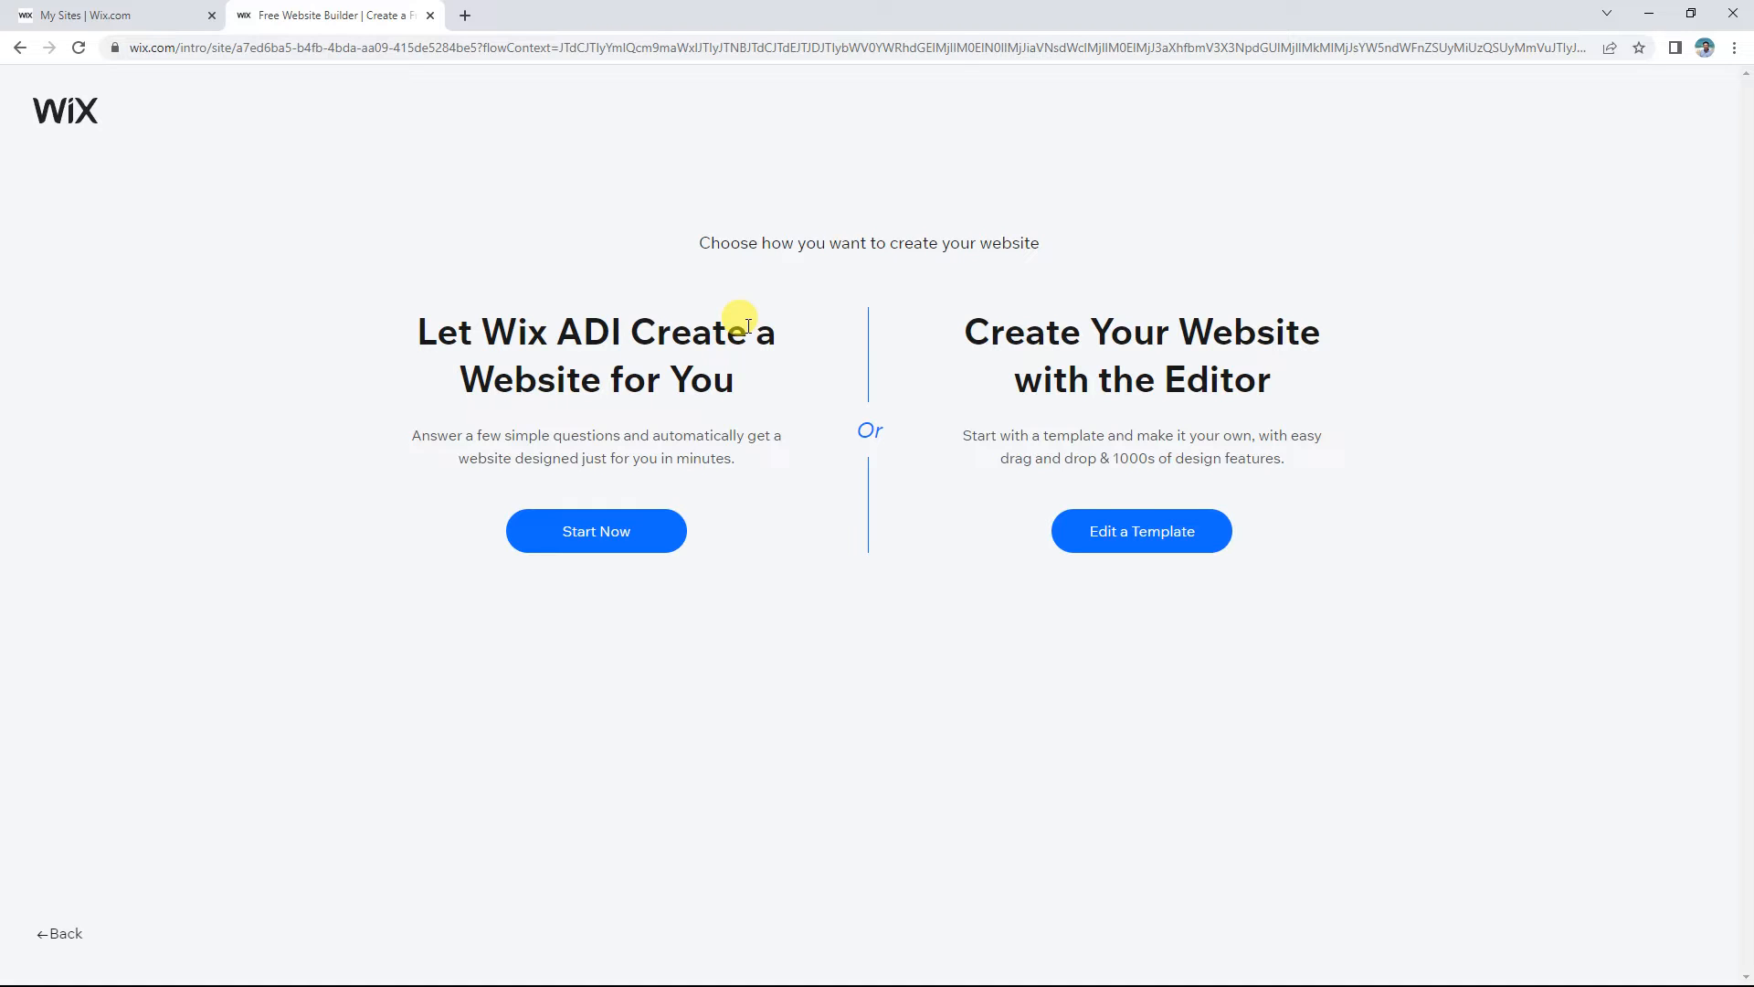
Step: Compare the Wix ADI and Editor options, then choose Edit a Template under the Editor
drag(403, 337, 751, 468)
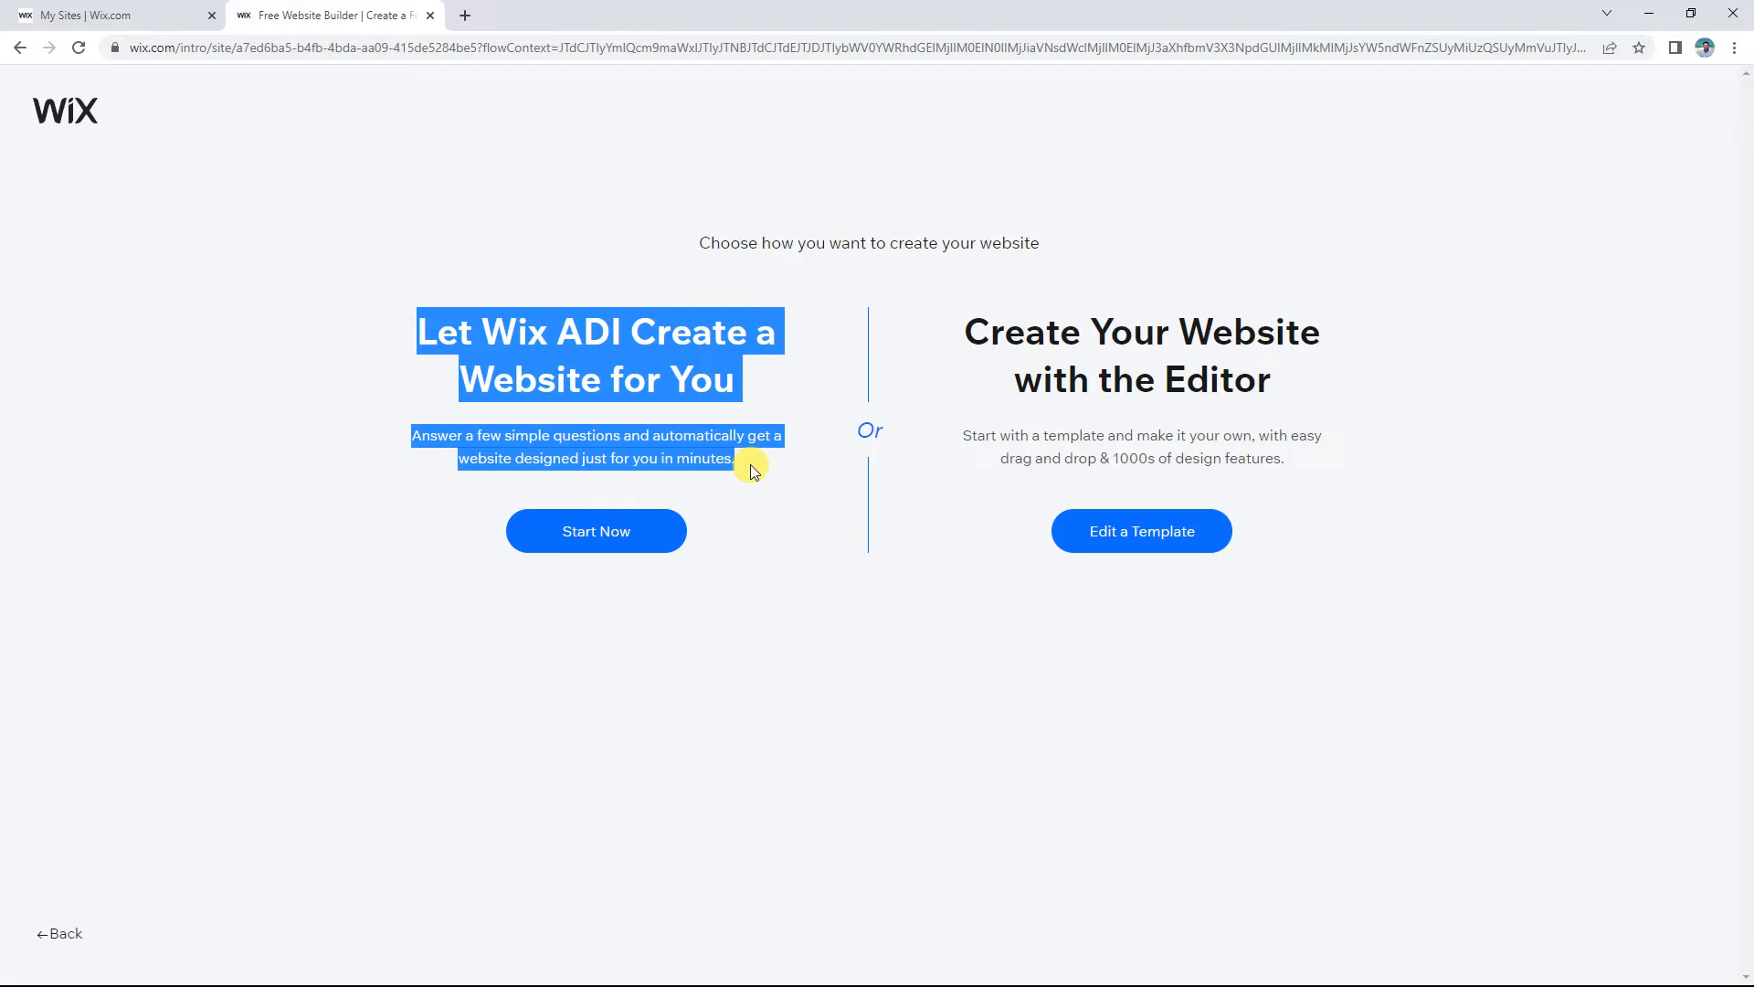
click(690, 404)
double_click(691, 399)
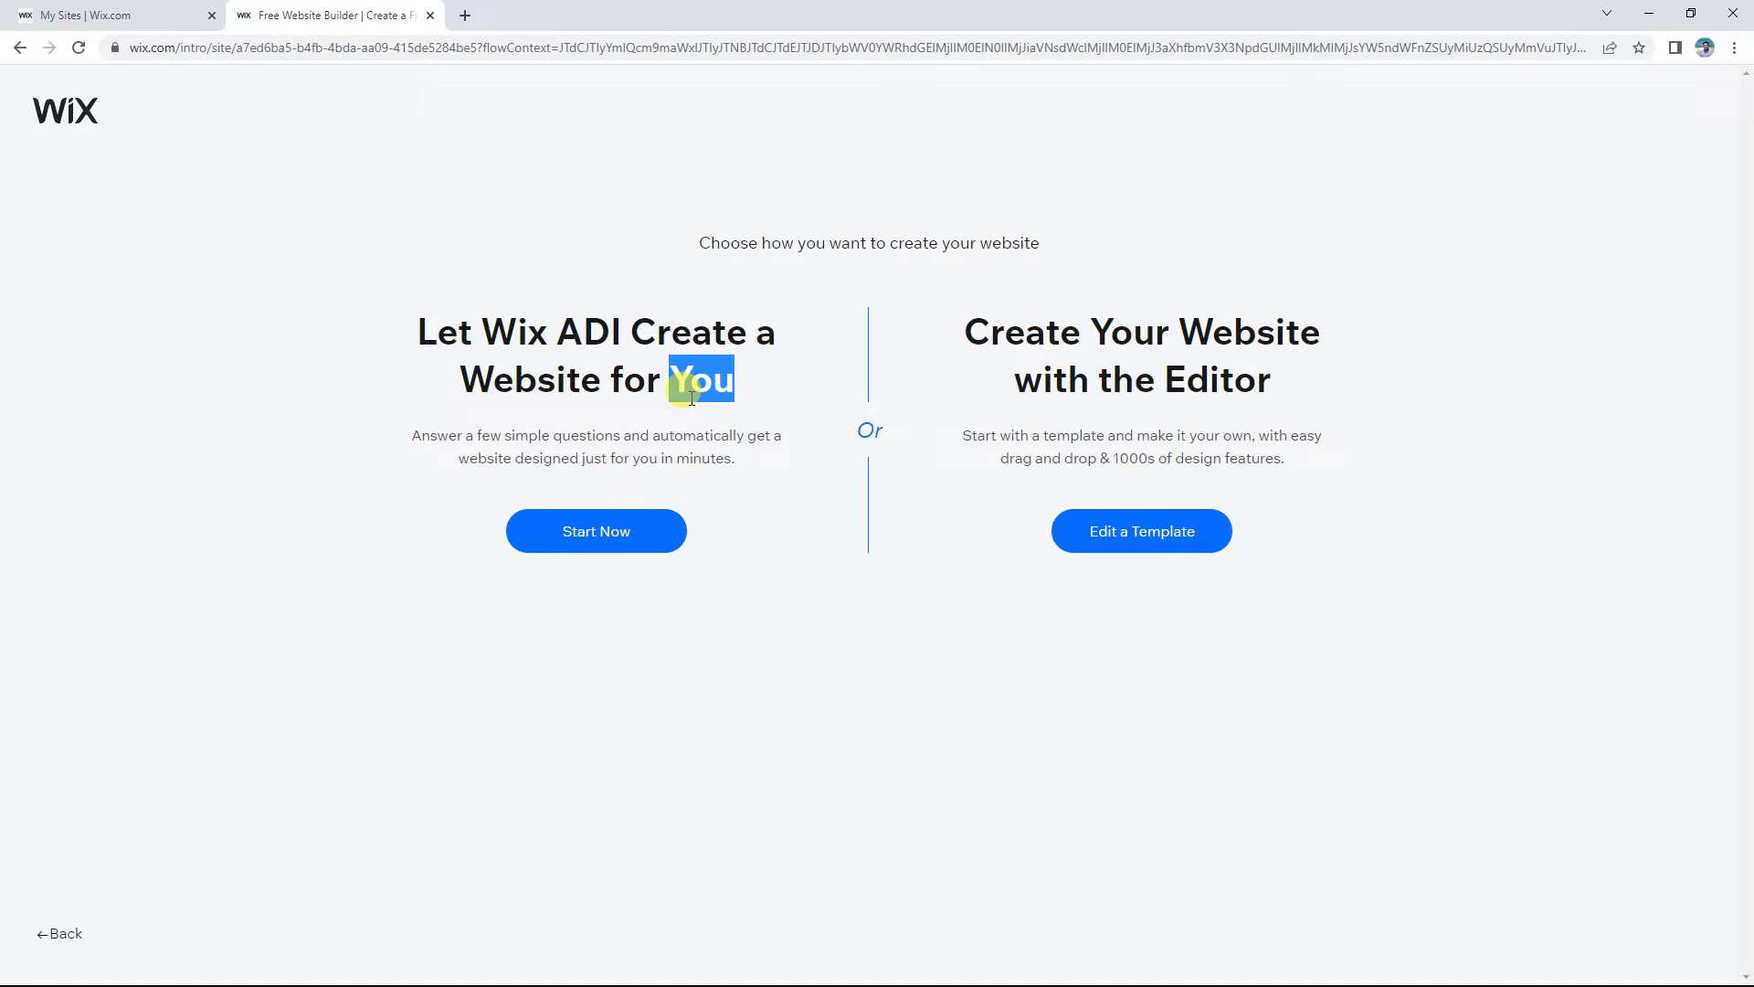
triple_click(612, 373)
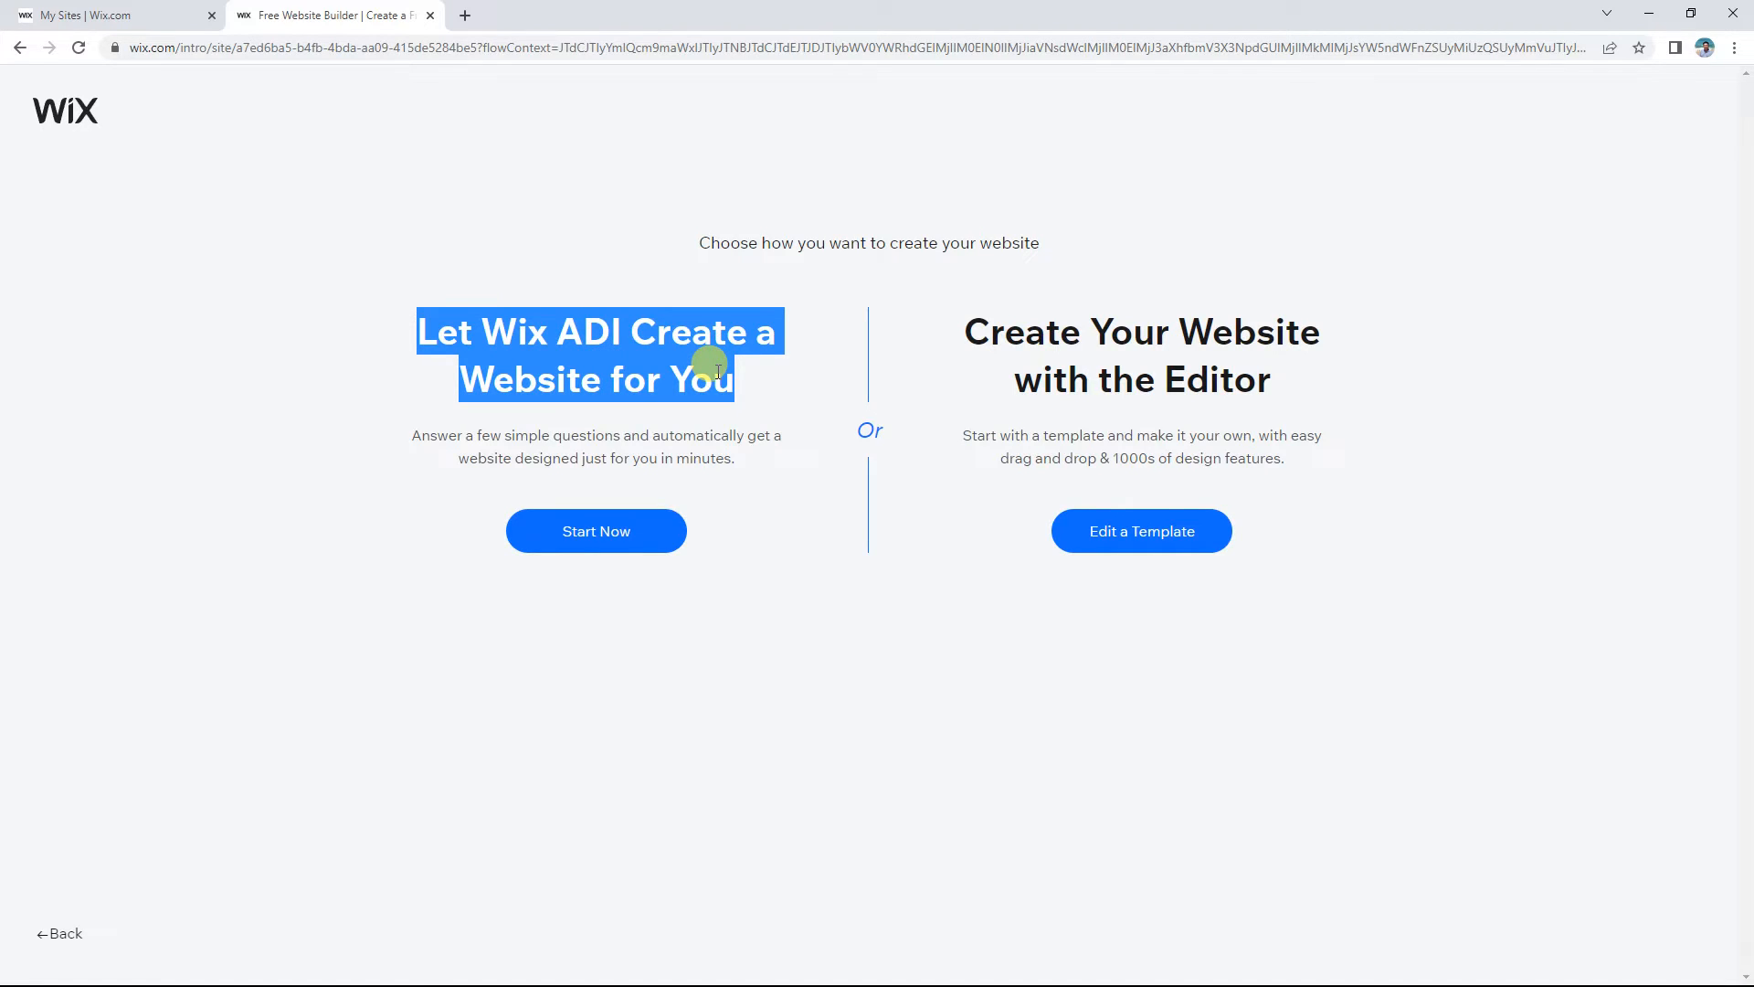
triple_click(1129, 355)
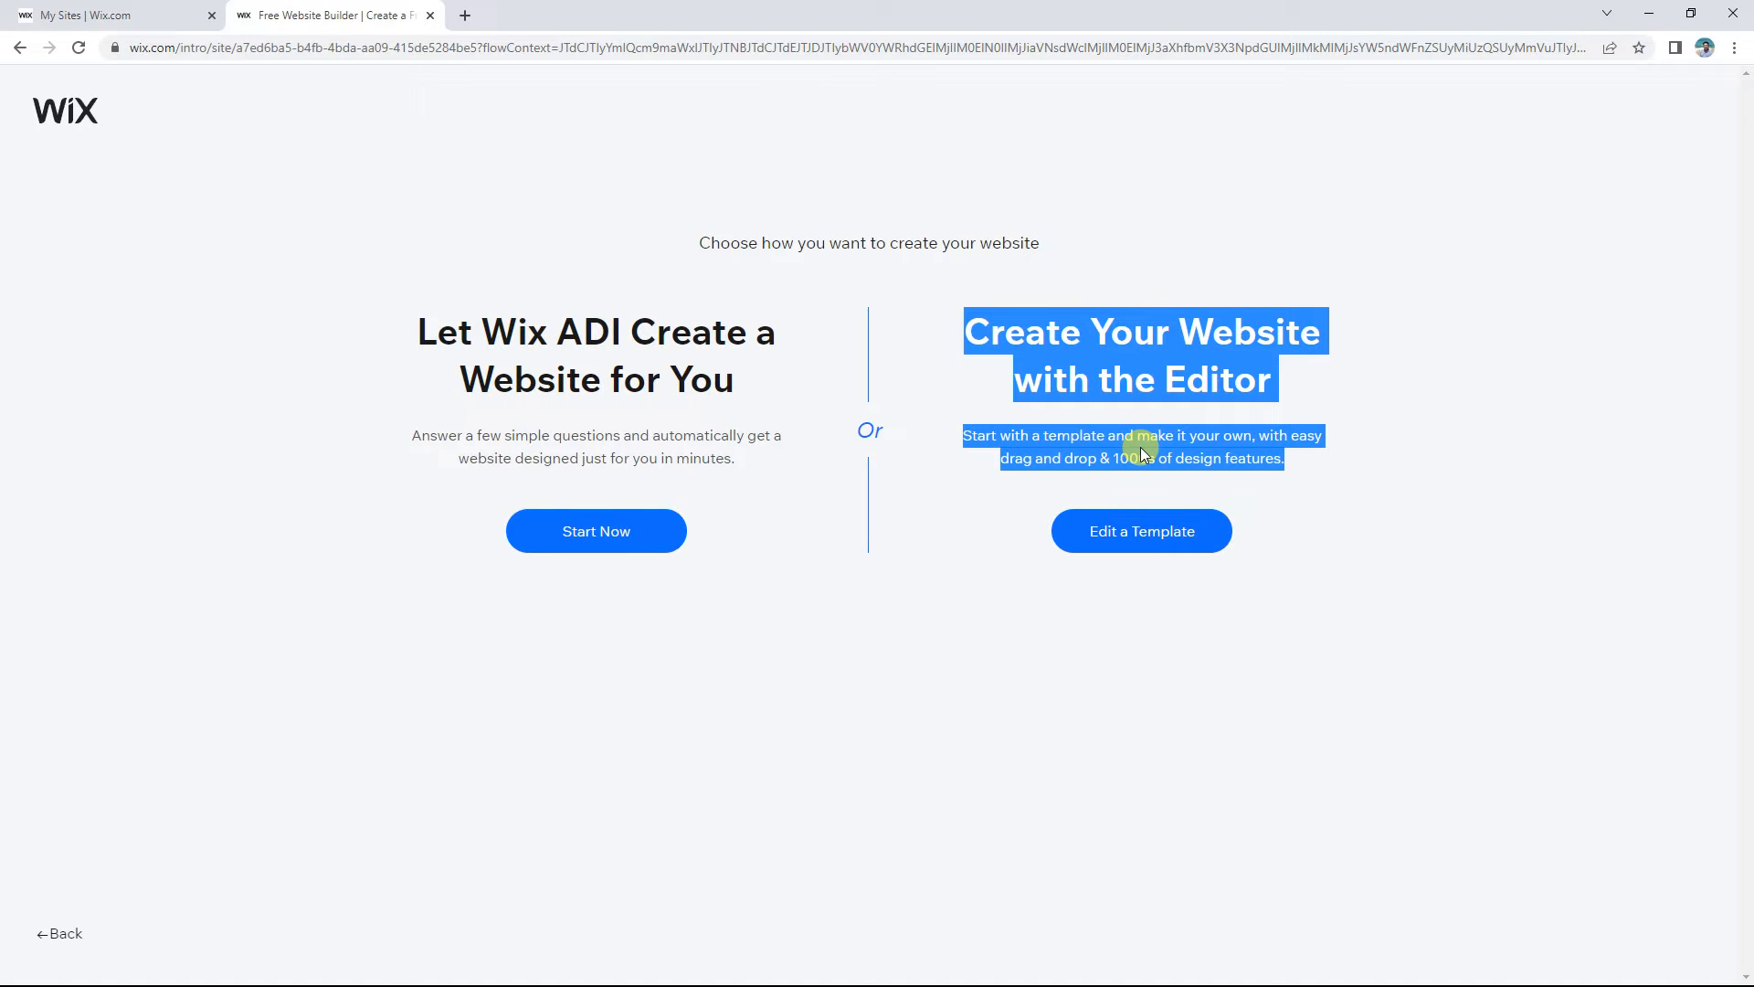
click(1140, 446)
drag(414, 314, 763, 405)
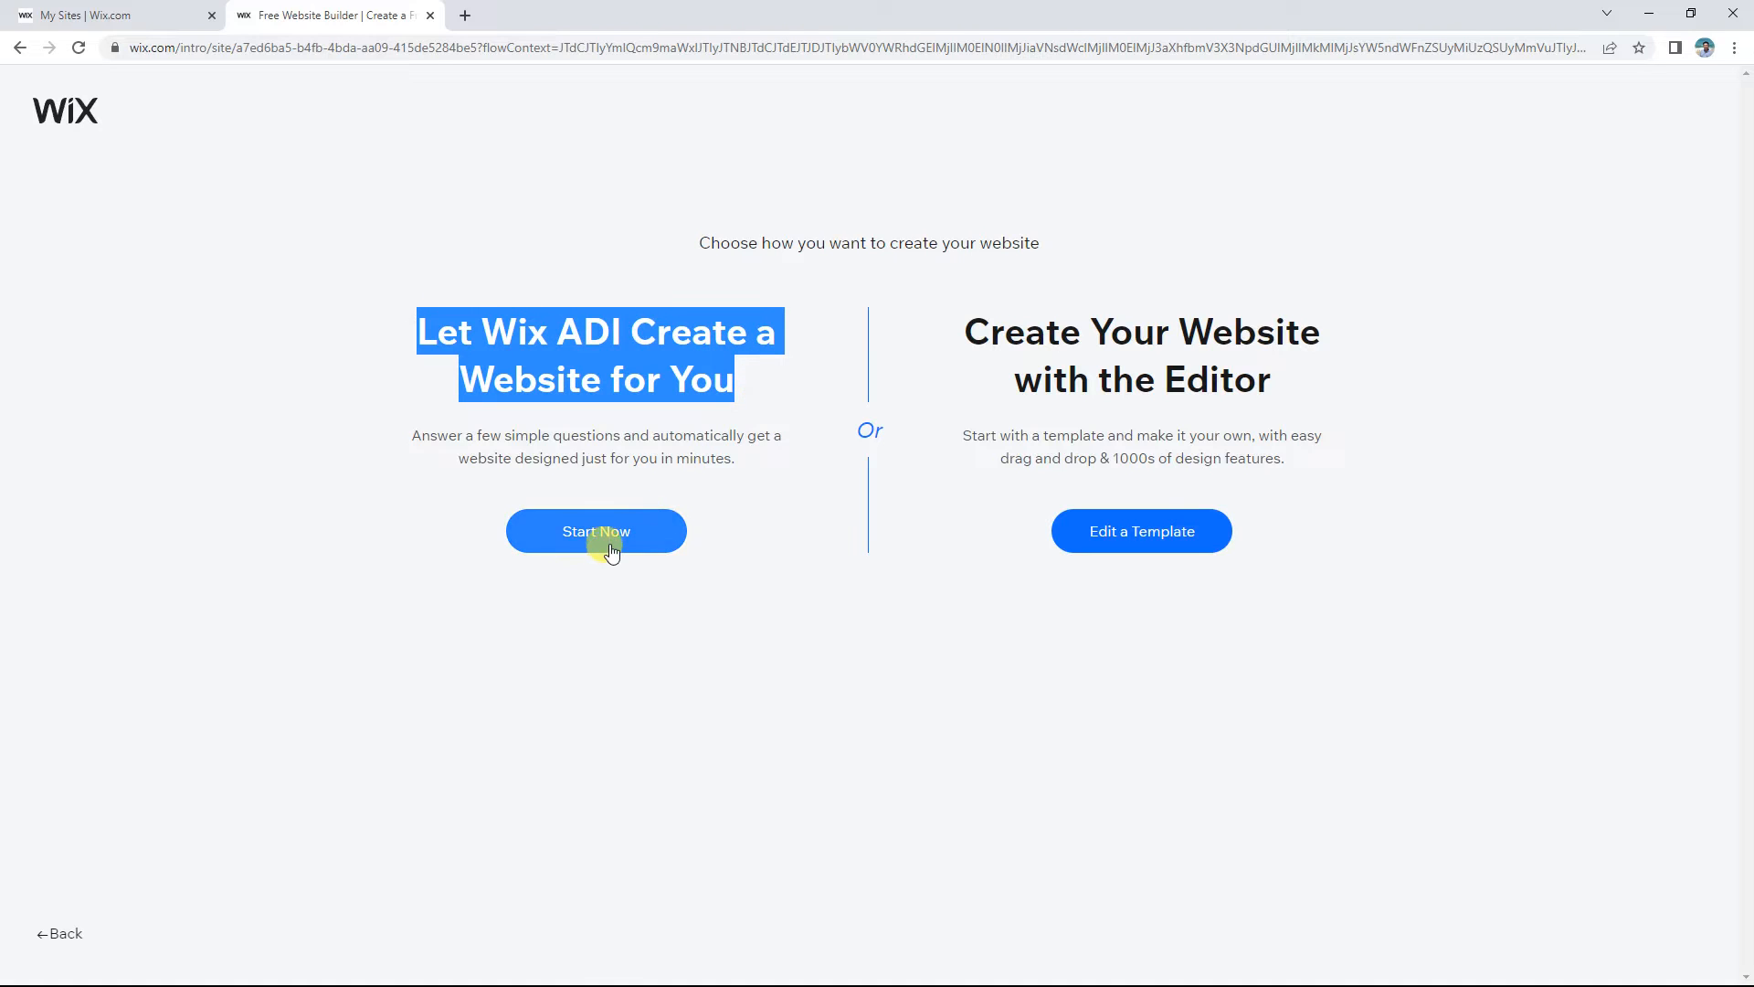
double_click(681, 436)
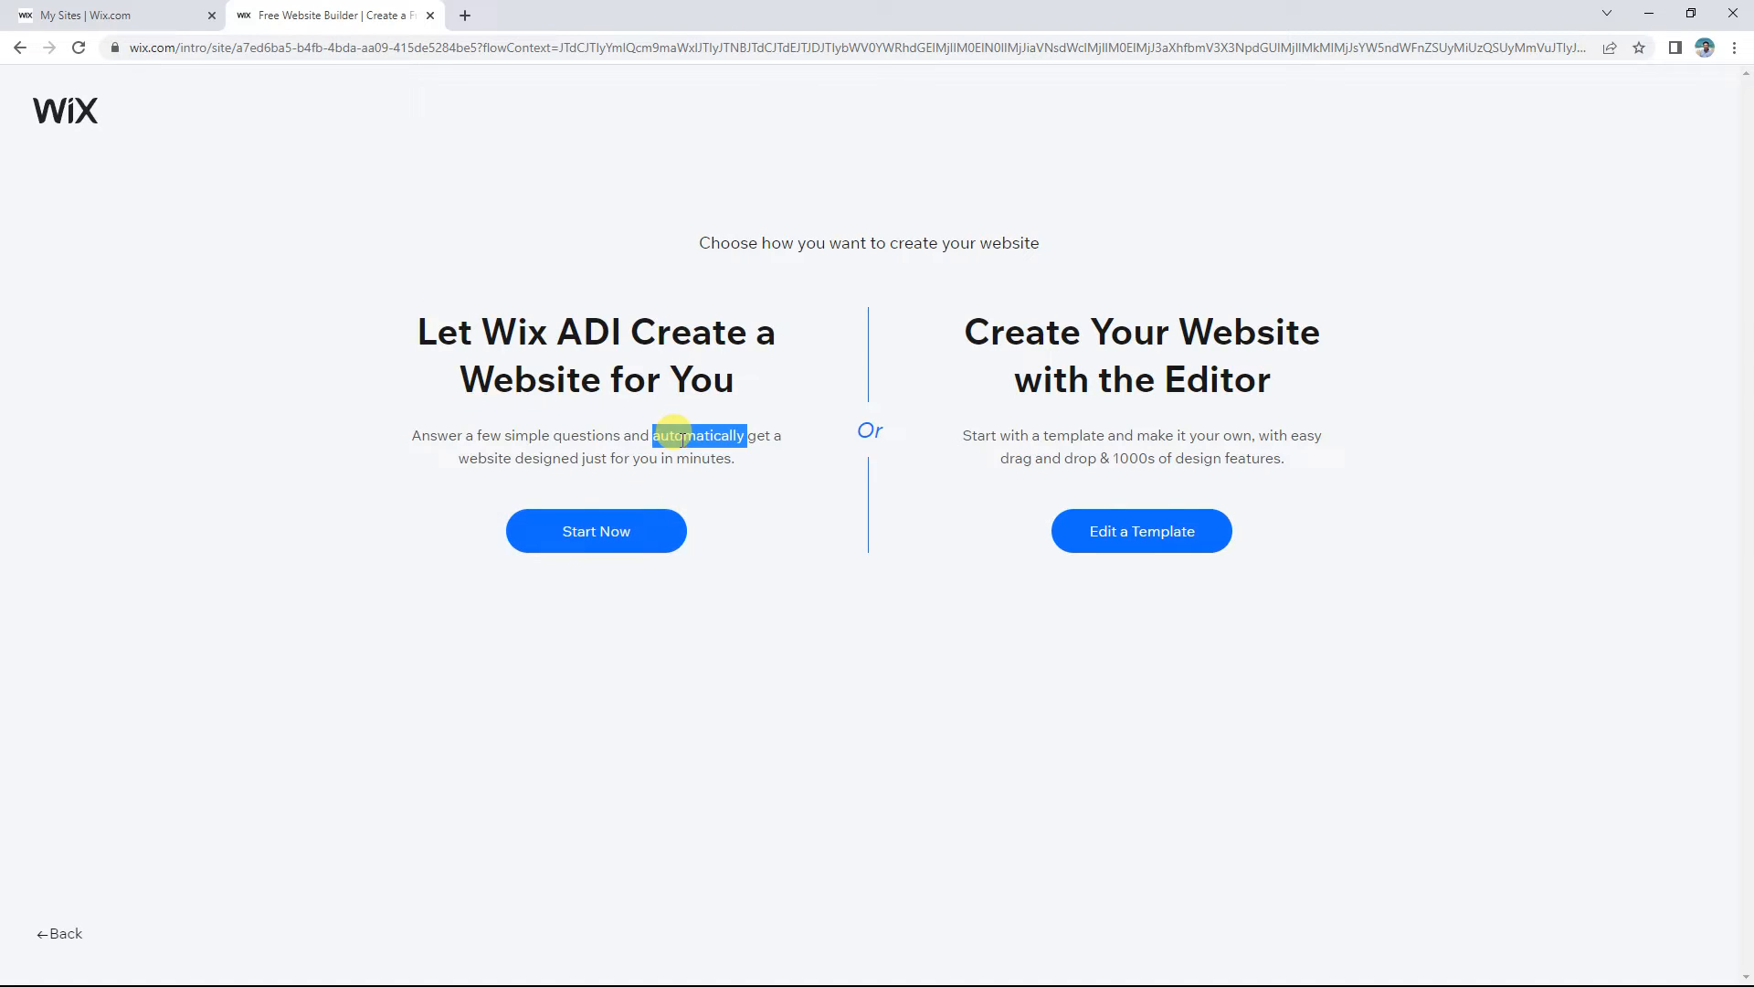
triple_click(1143, 336)
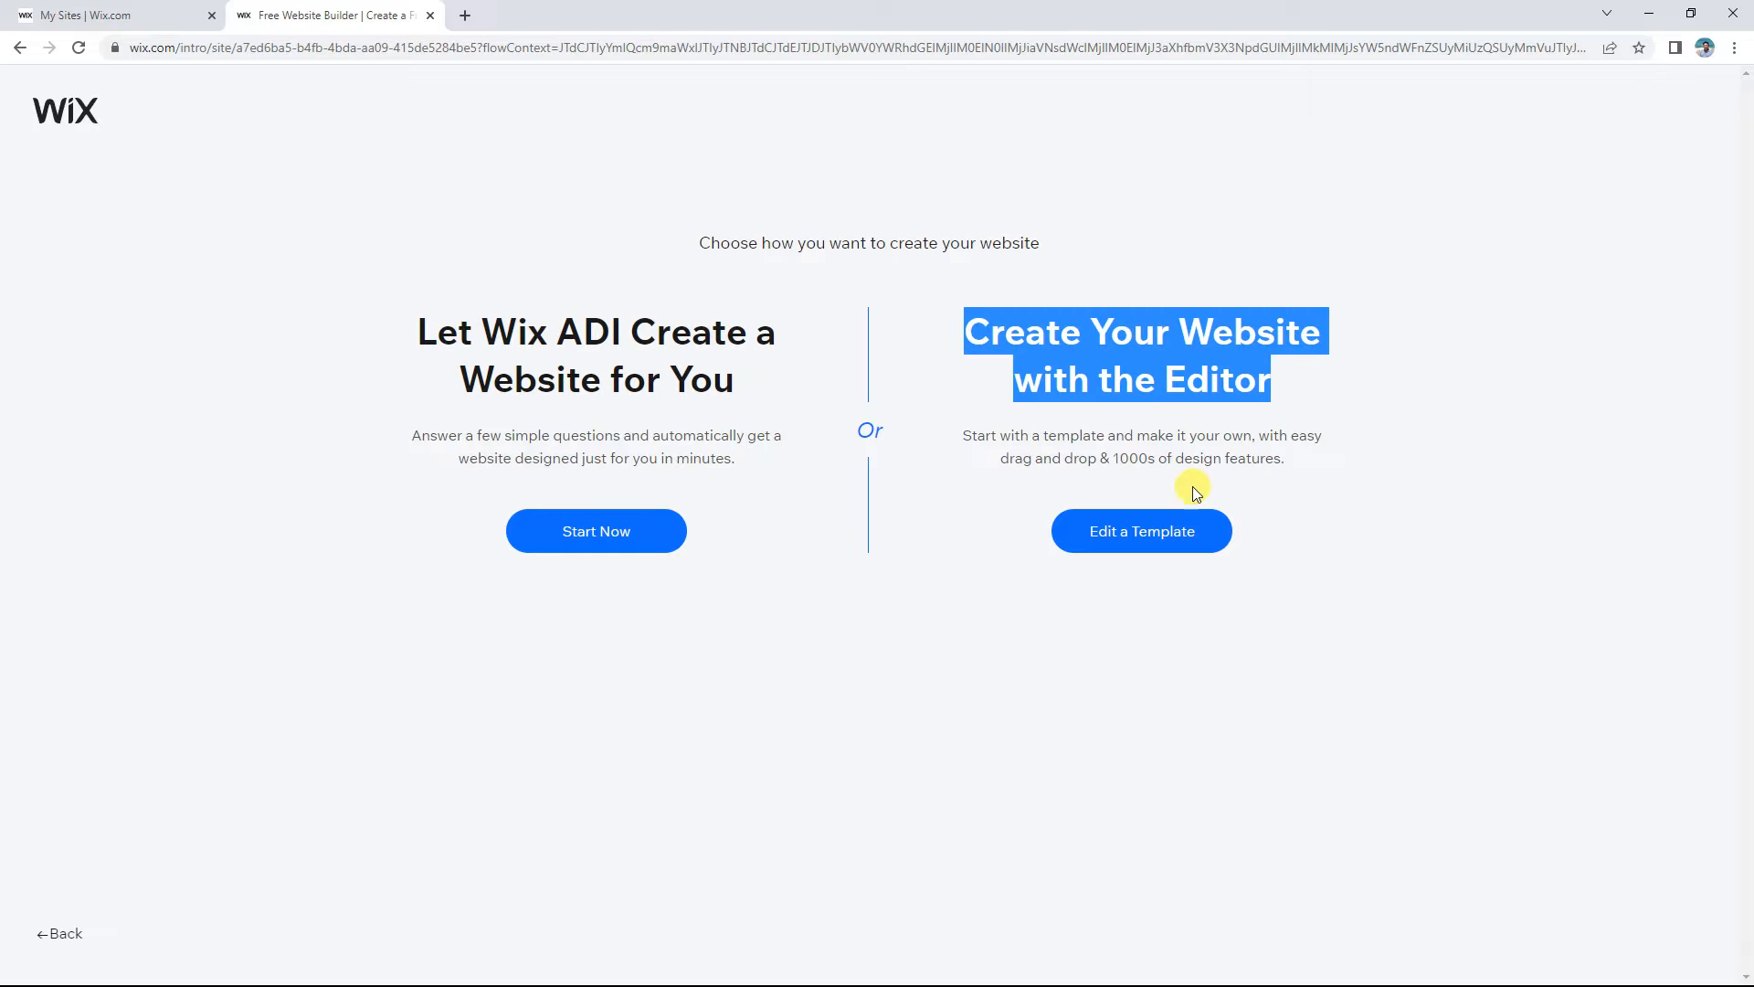
click(1211, 464)
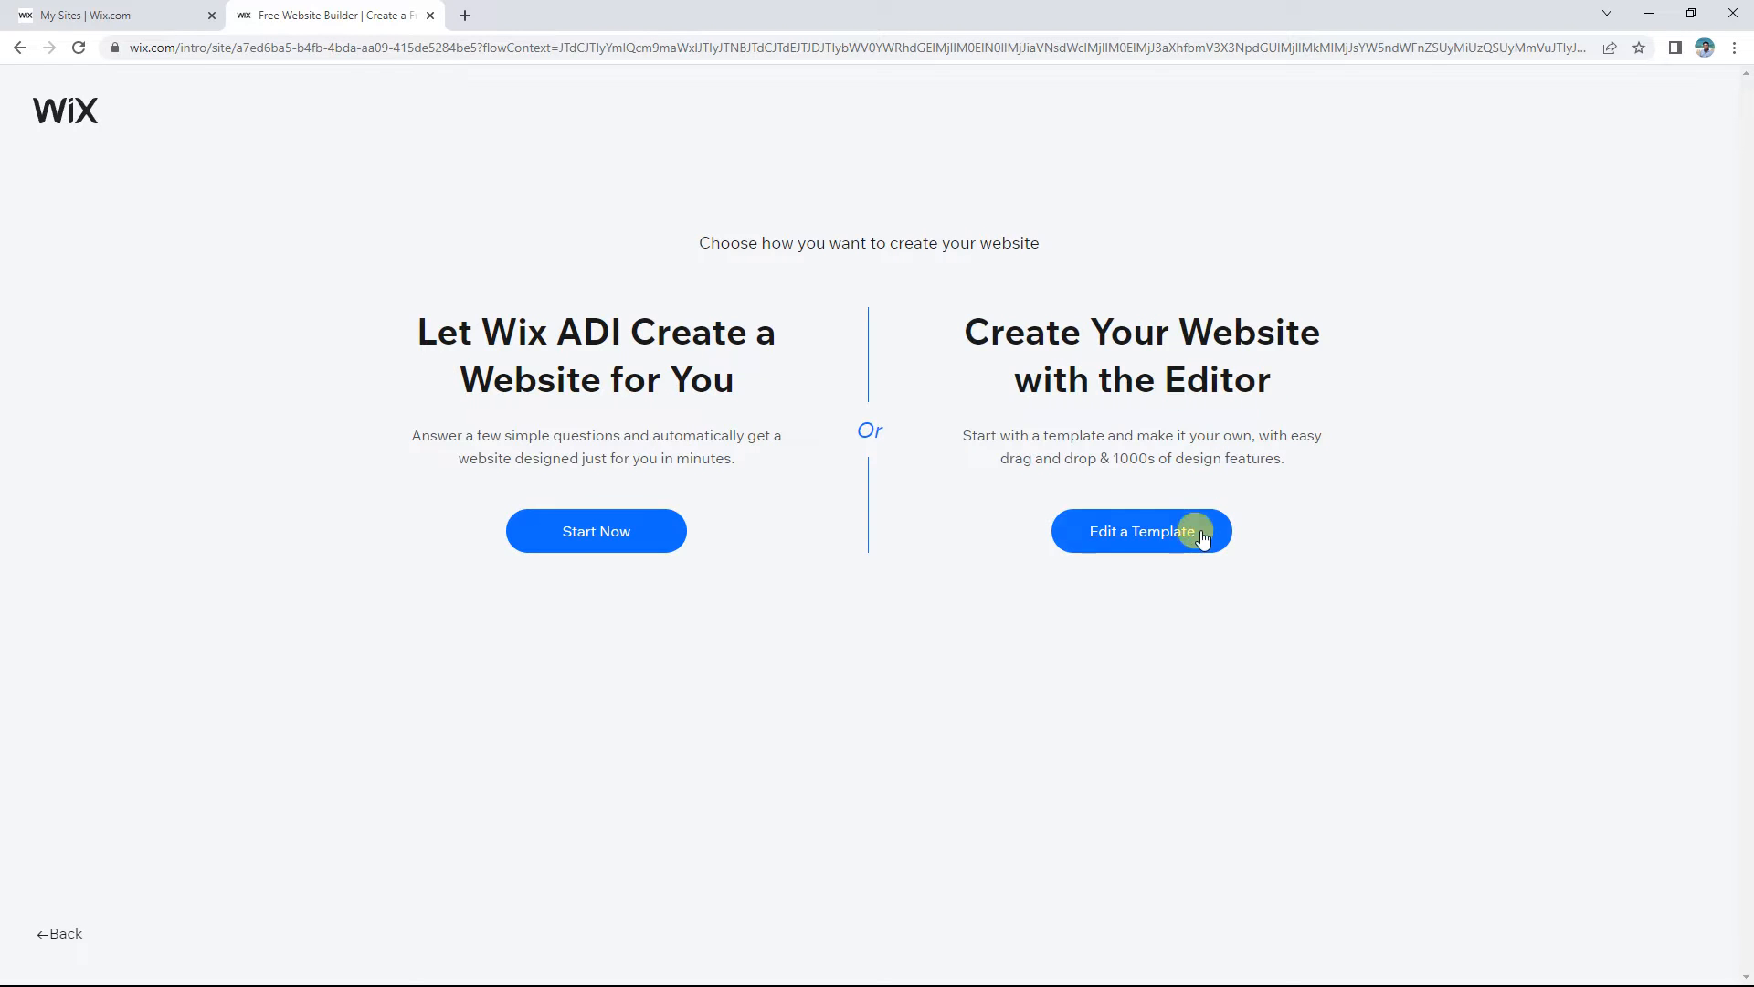
click(1150, 538)
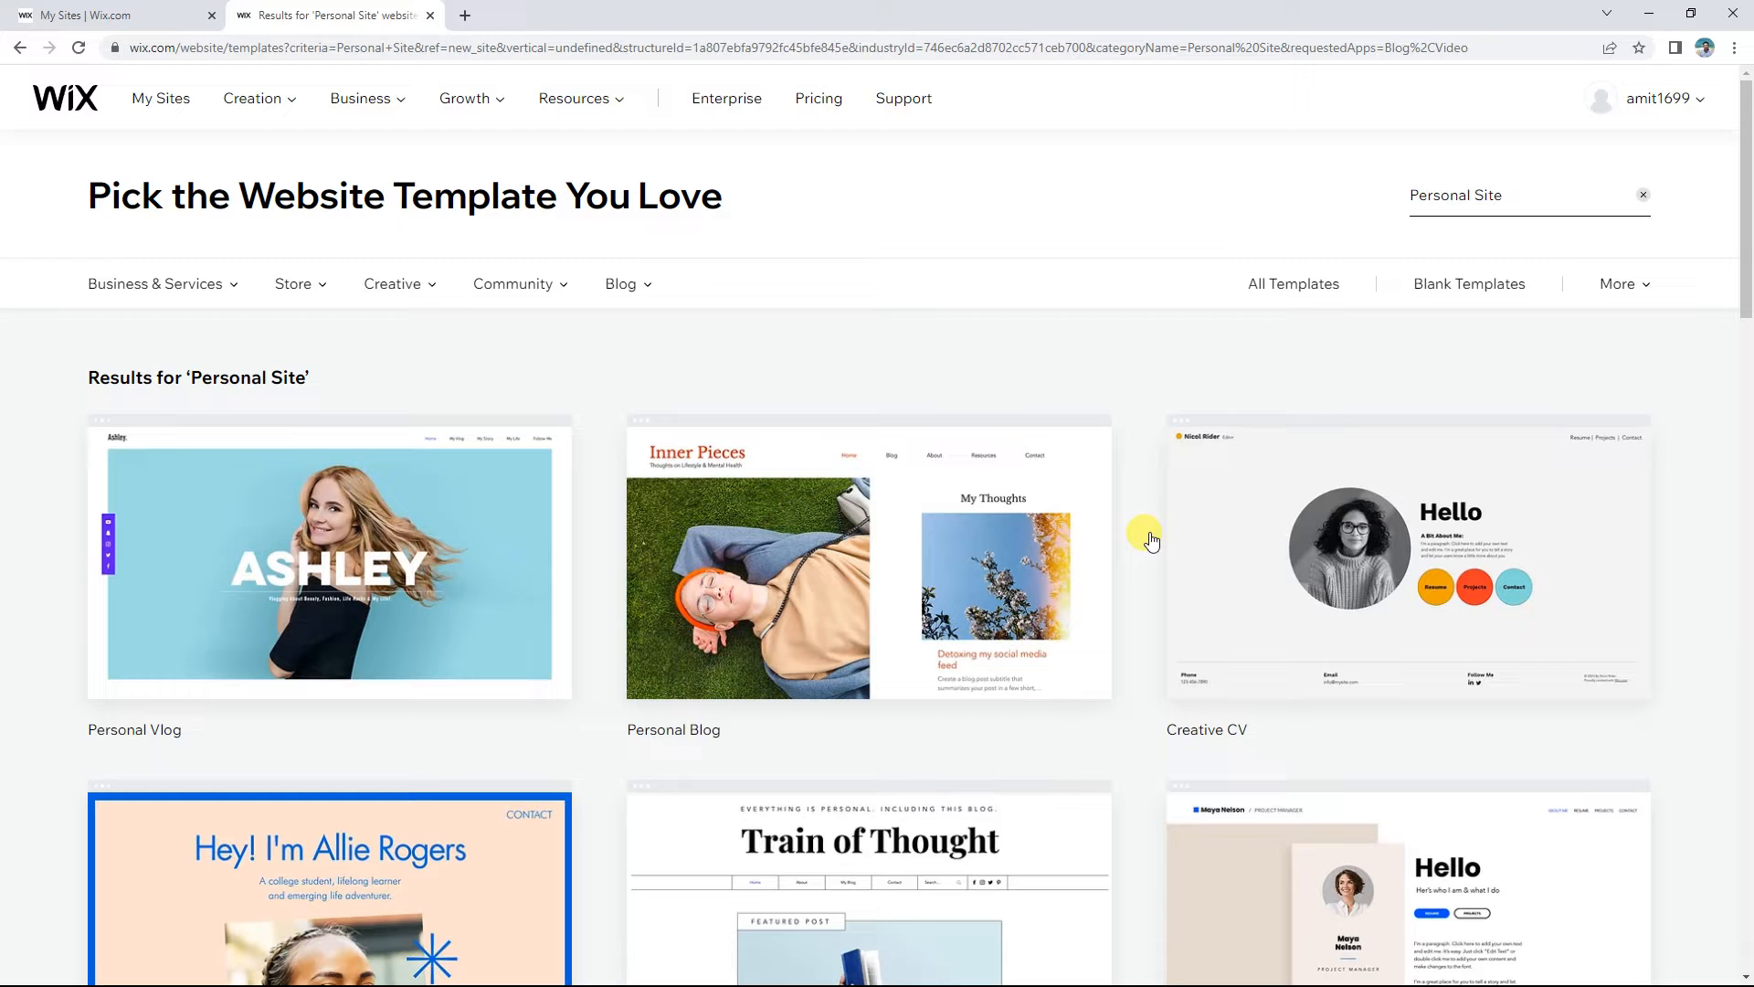
Step: Scroll the first page of Personal Site templates and move to page 2
scroll(1142, 498, down, 1)
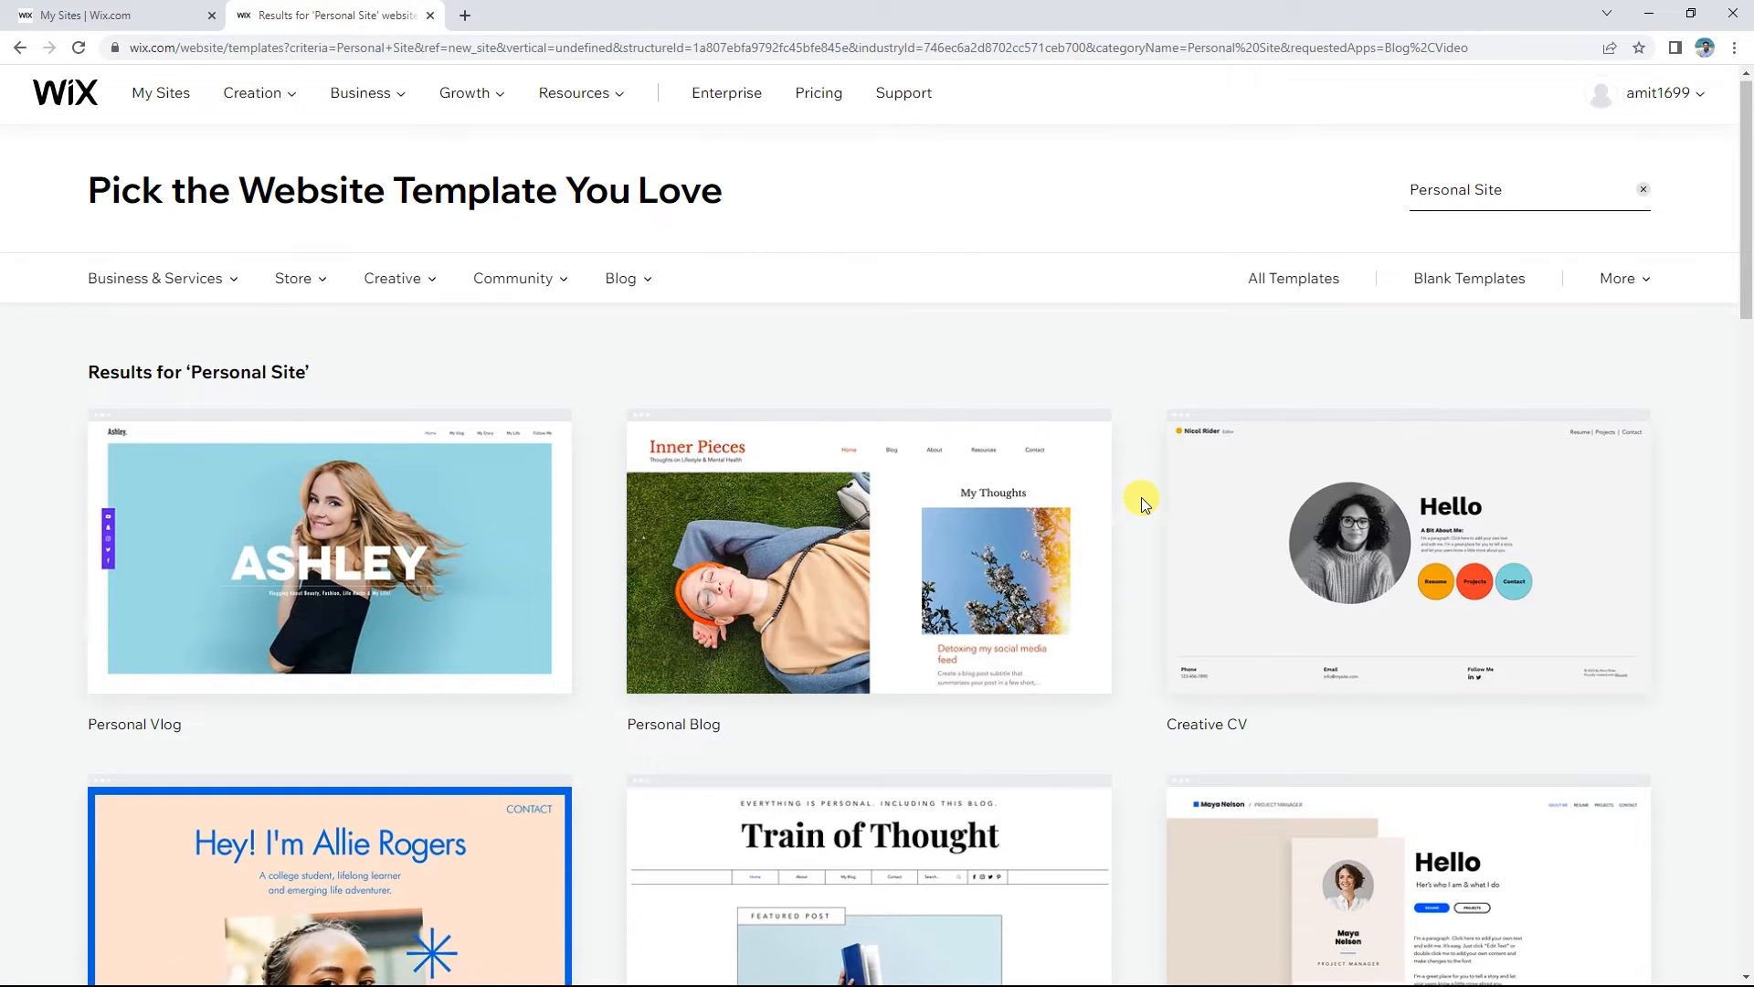
scroll(1142, 497, down, 10)
scroll(1142, 497, down, 3)
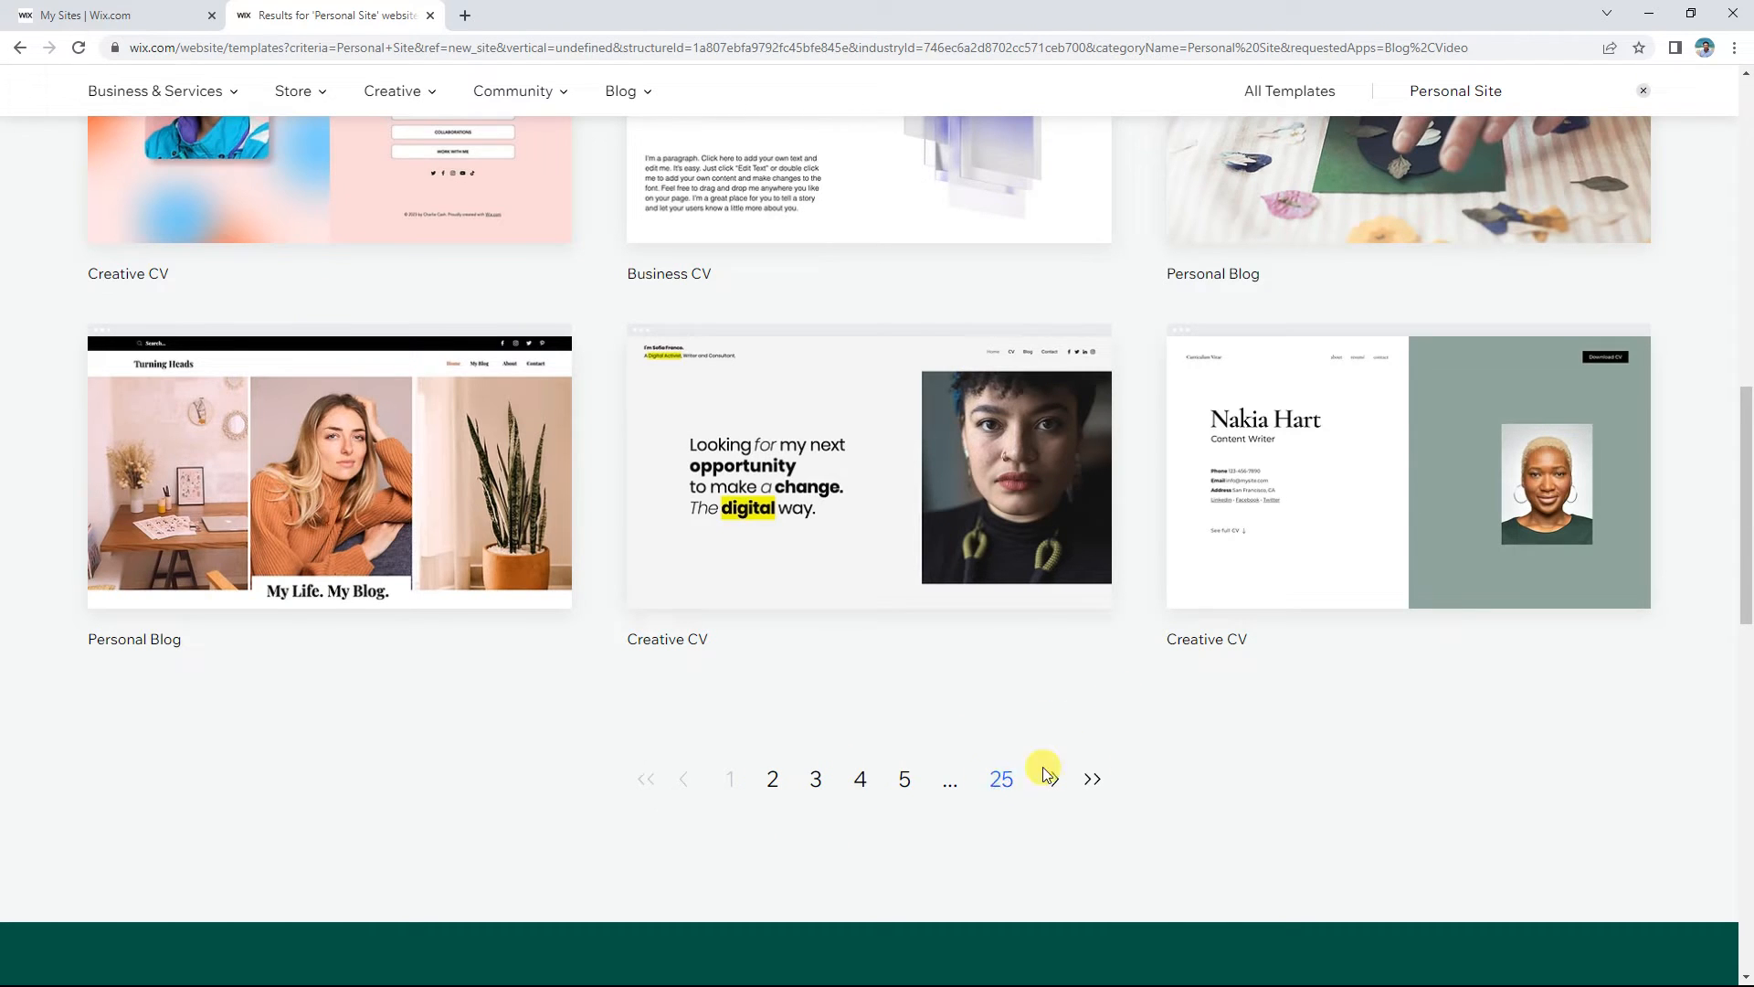
scroll(1002, 771, up, 8)
scroll(1092, 775, up, 3)
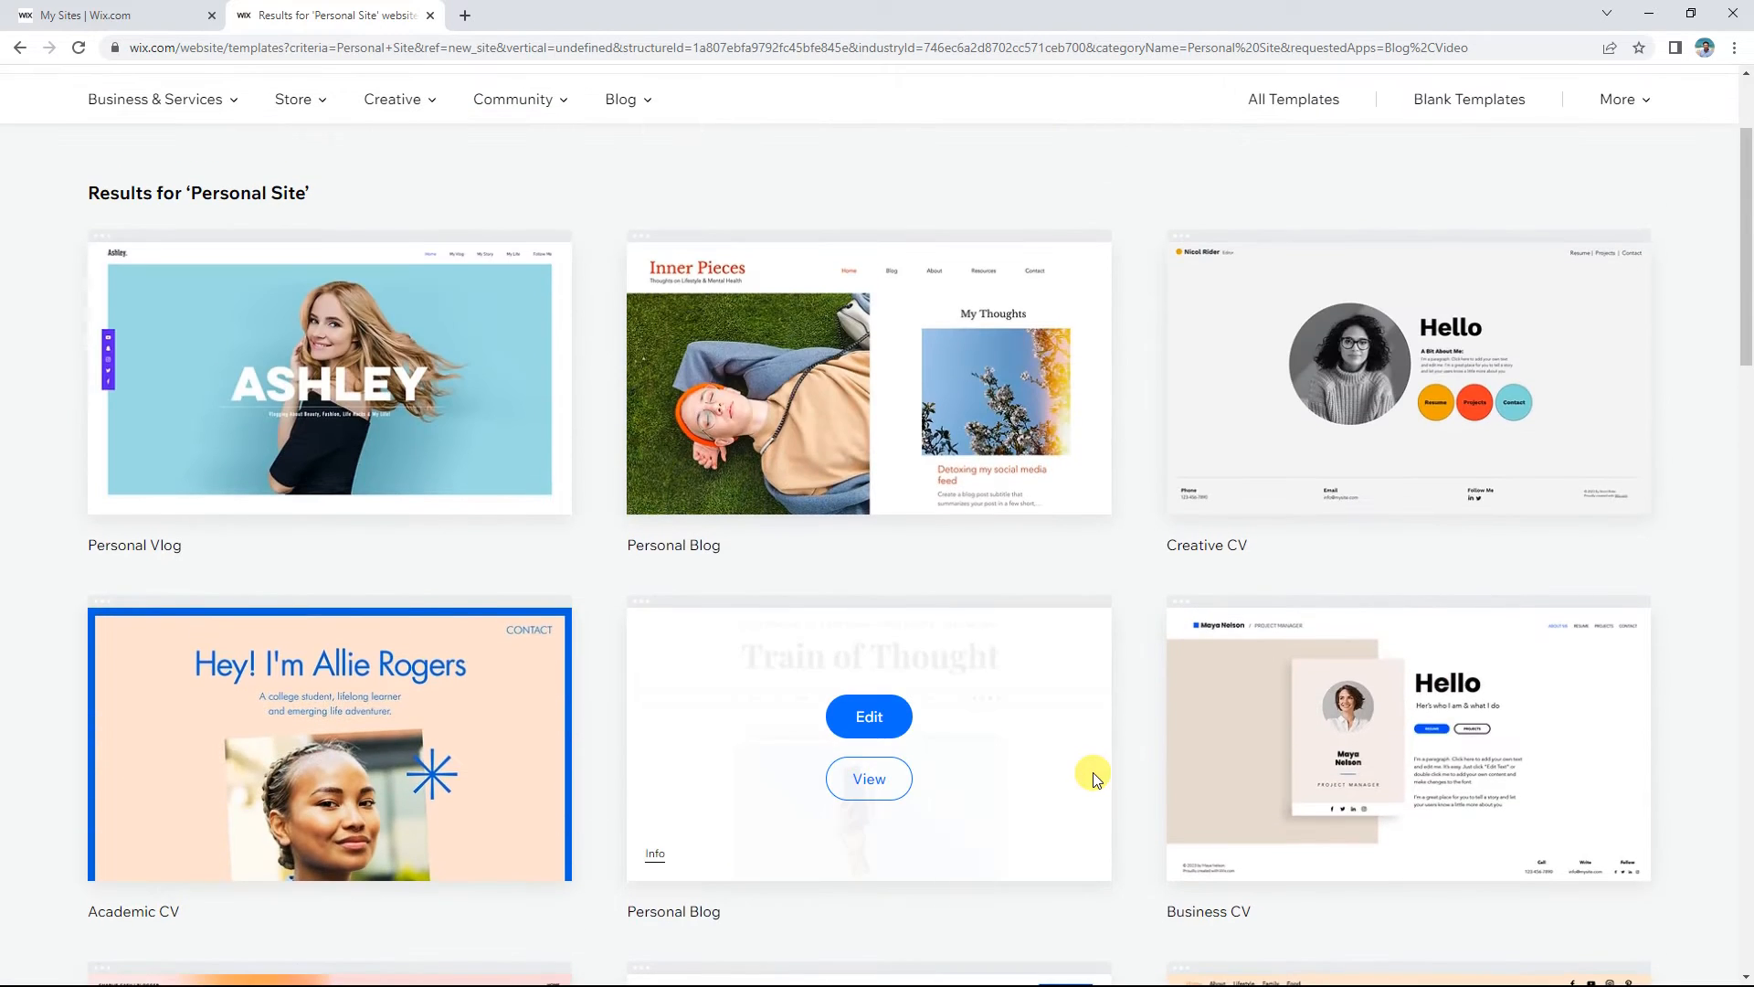
scroll(1093, 775, down, 8)
scroll(1092, 771, down, 3)
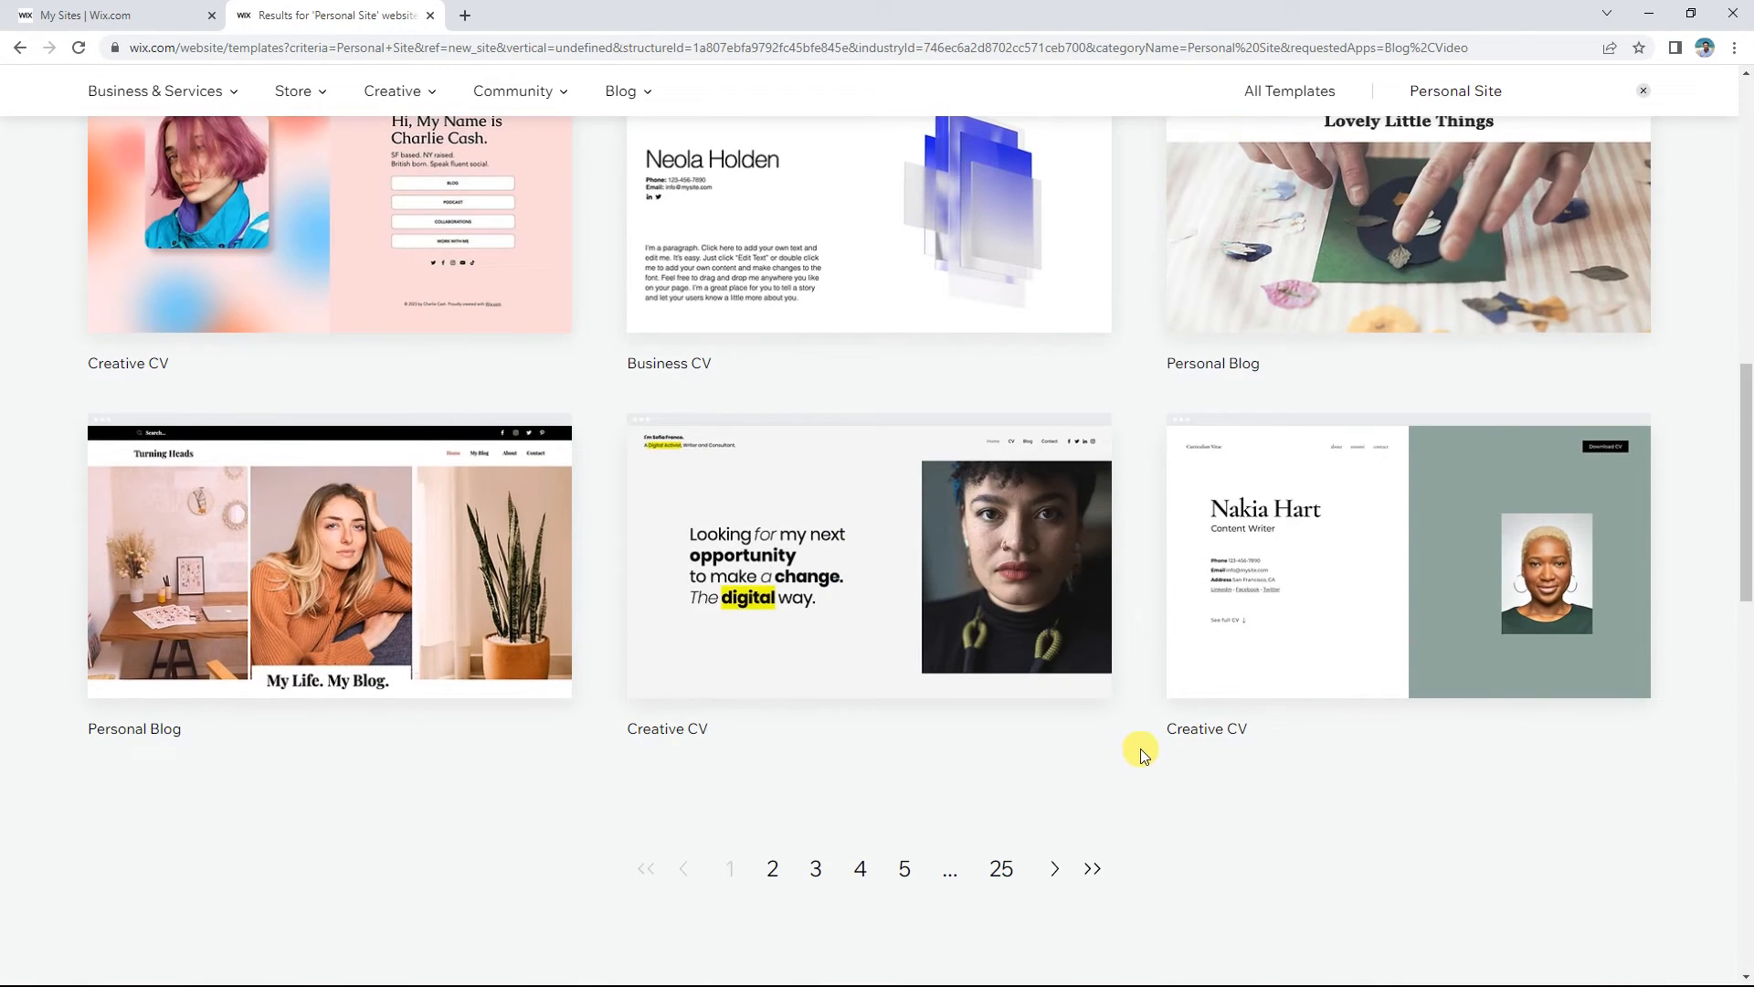
scroll(1143, 742, up, 3)
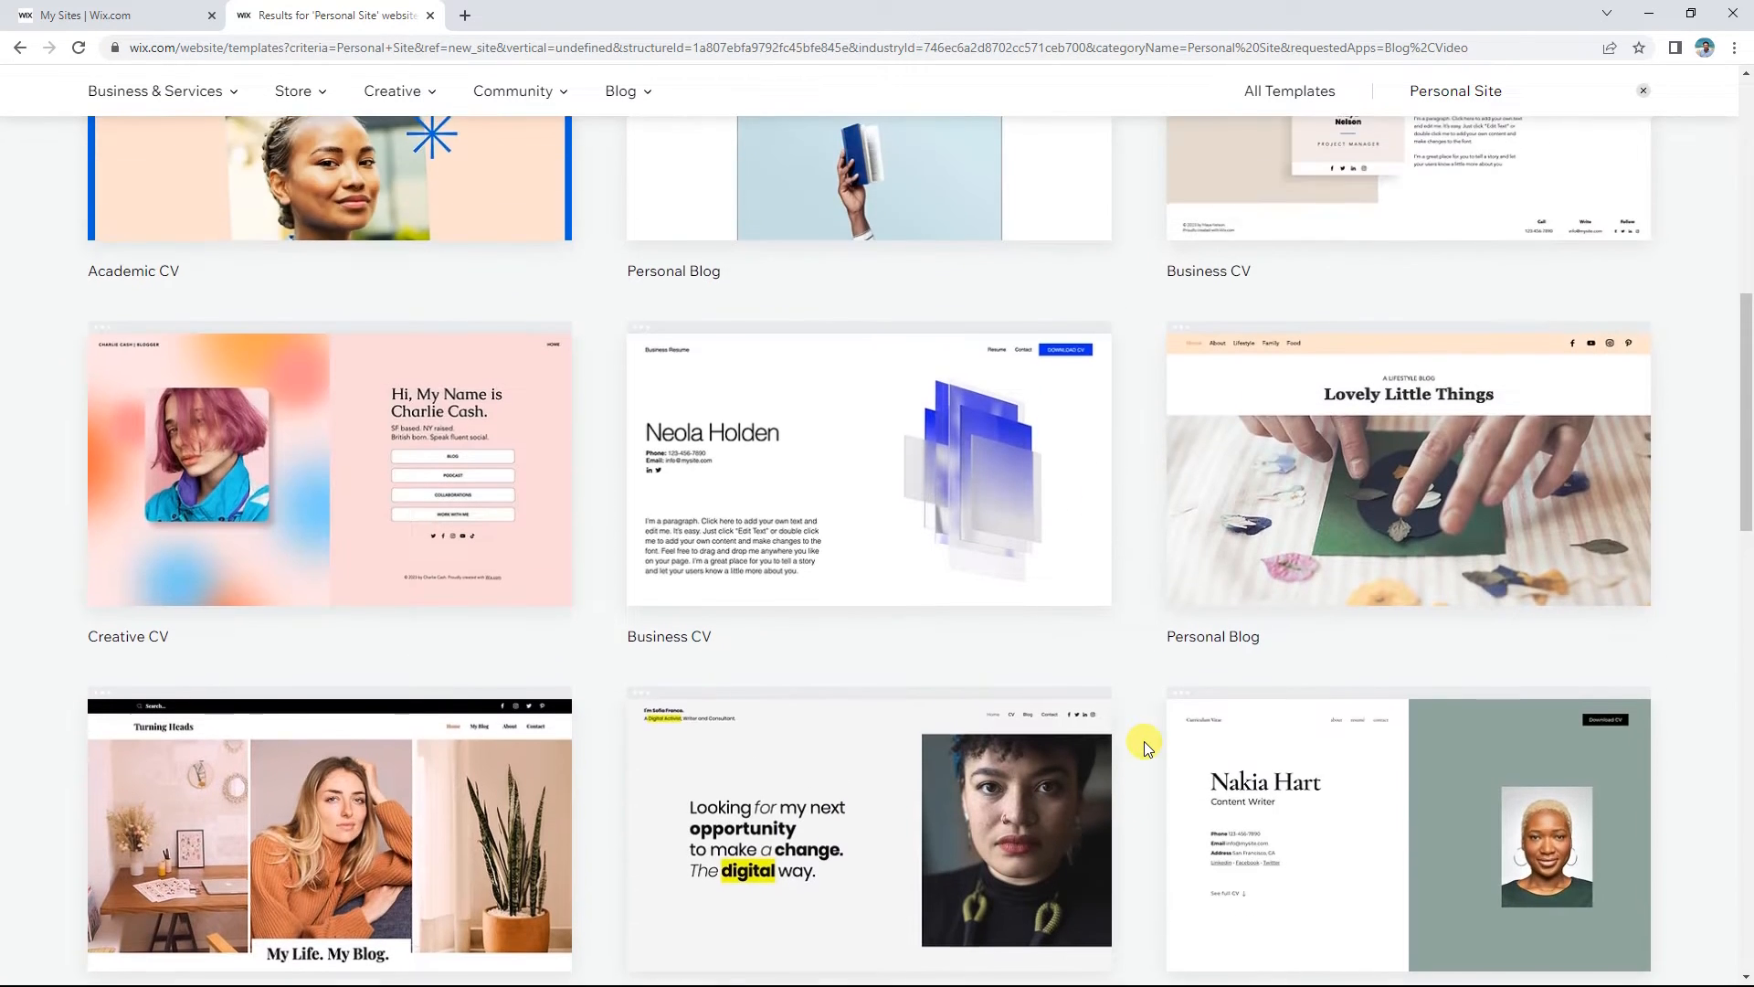
scroll(1144, 742, down, 5)
click(773, 685)
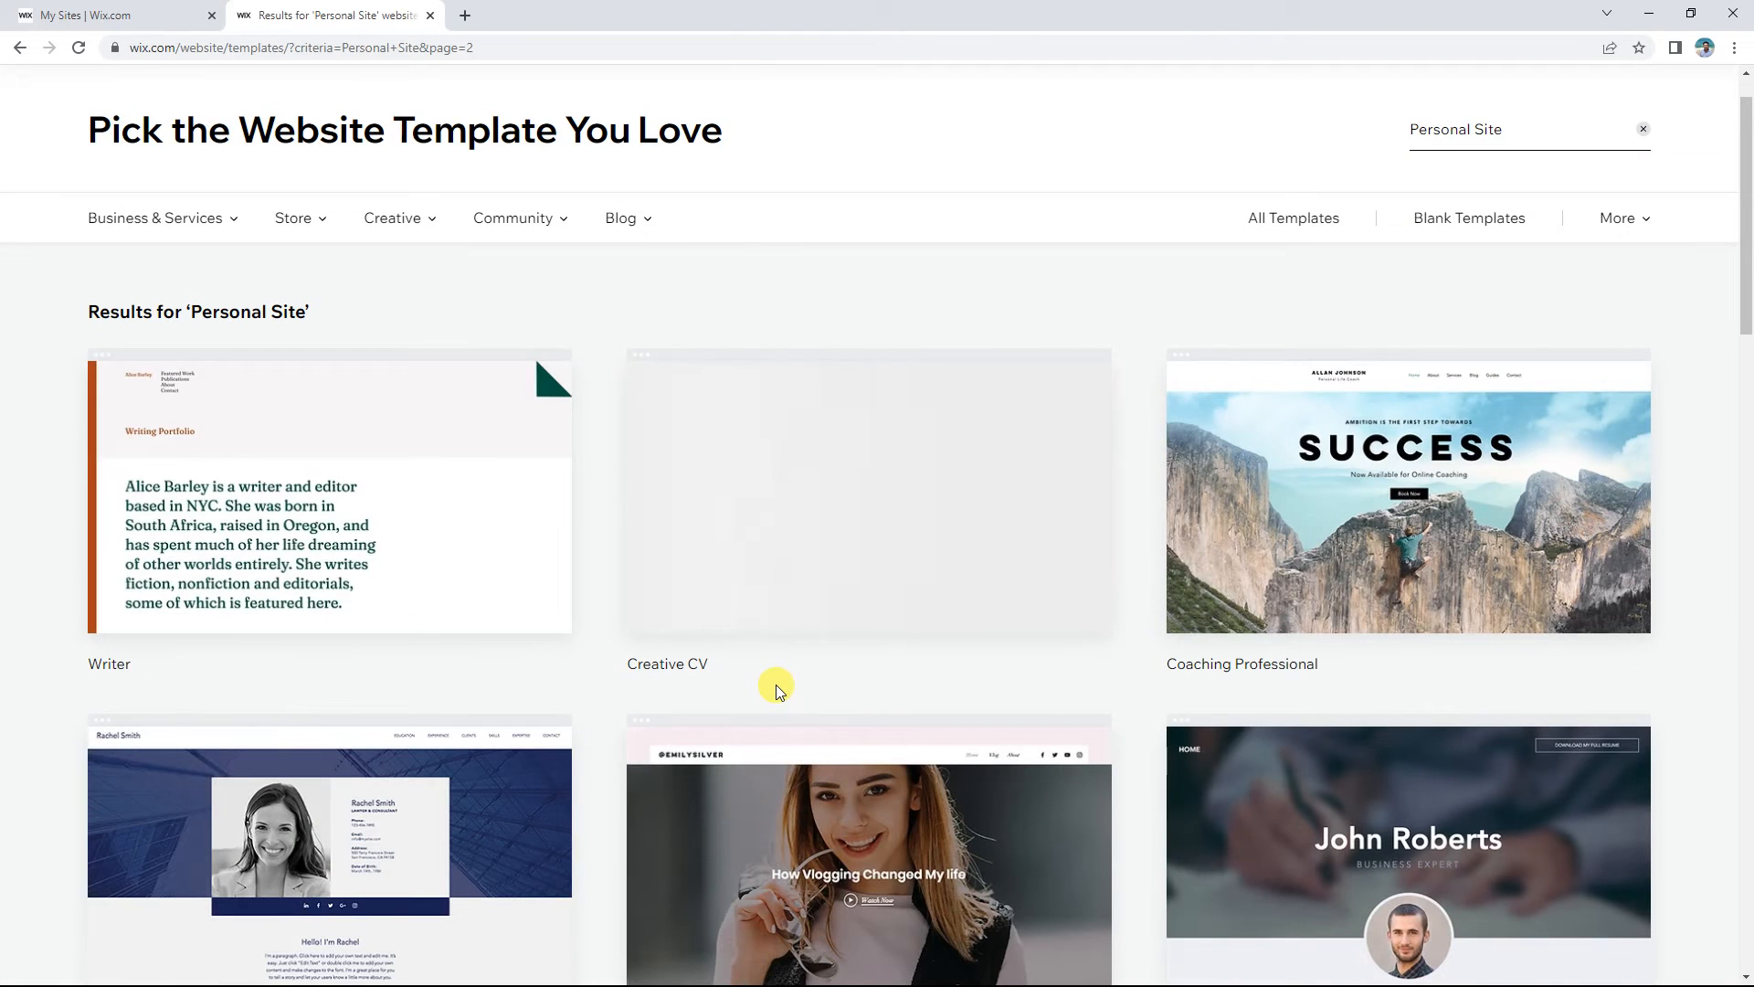
mouse_move(1002, 528)
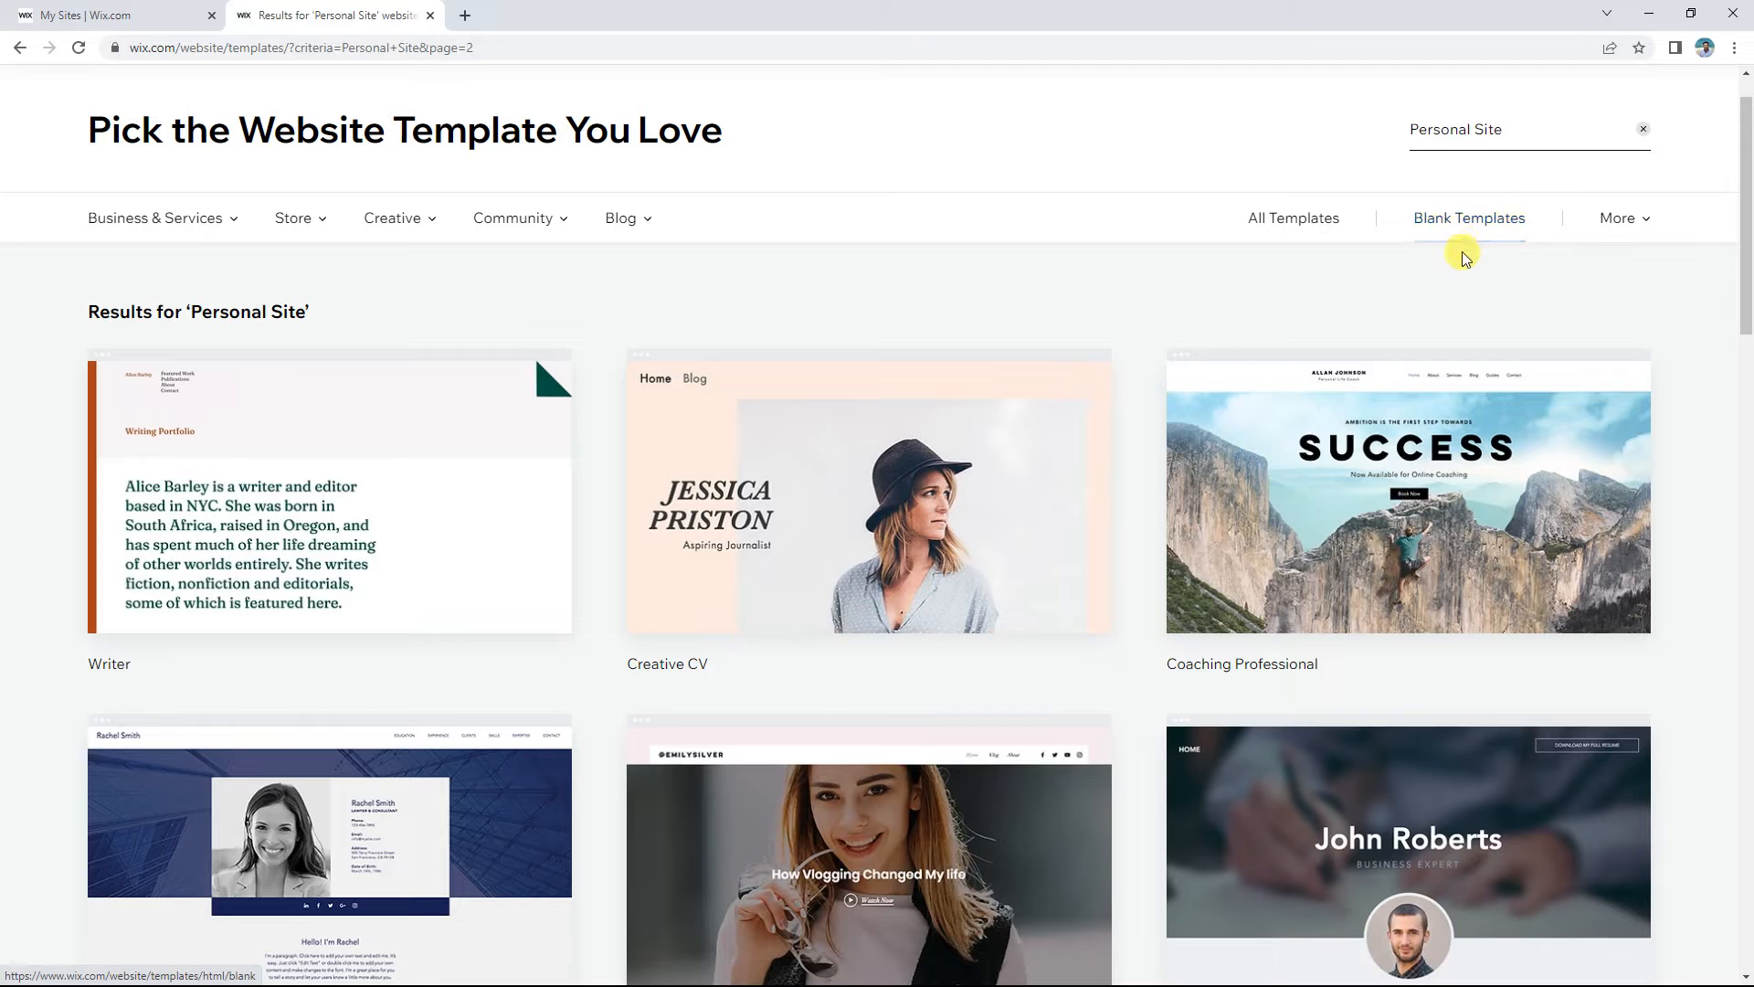
click(1542, 137)
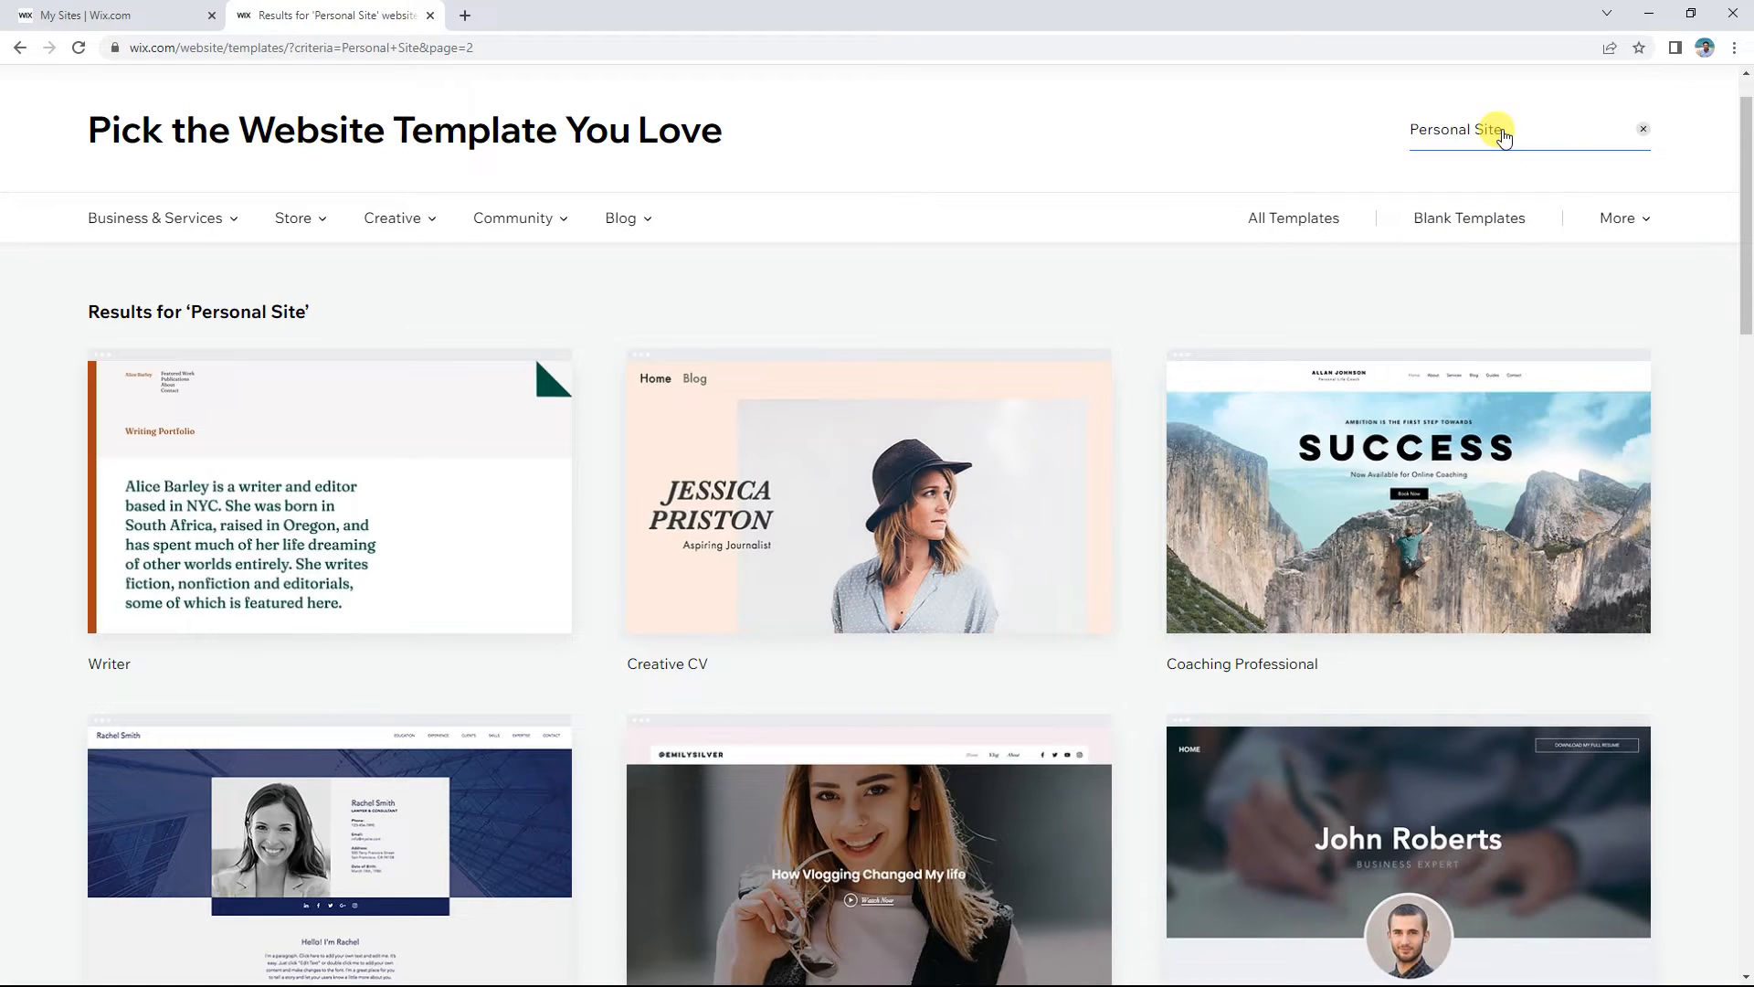
Step: Browse pages 2, 3 and 4 of the template results
scroll(1439, 319, down, 2)
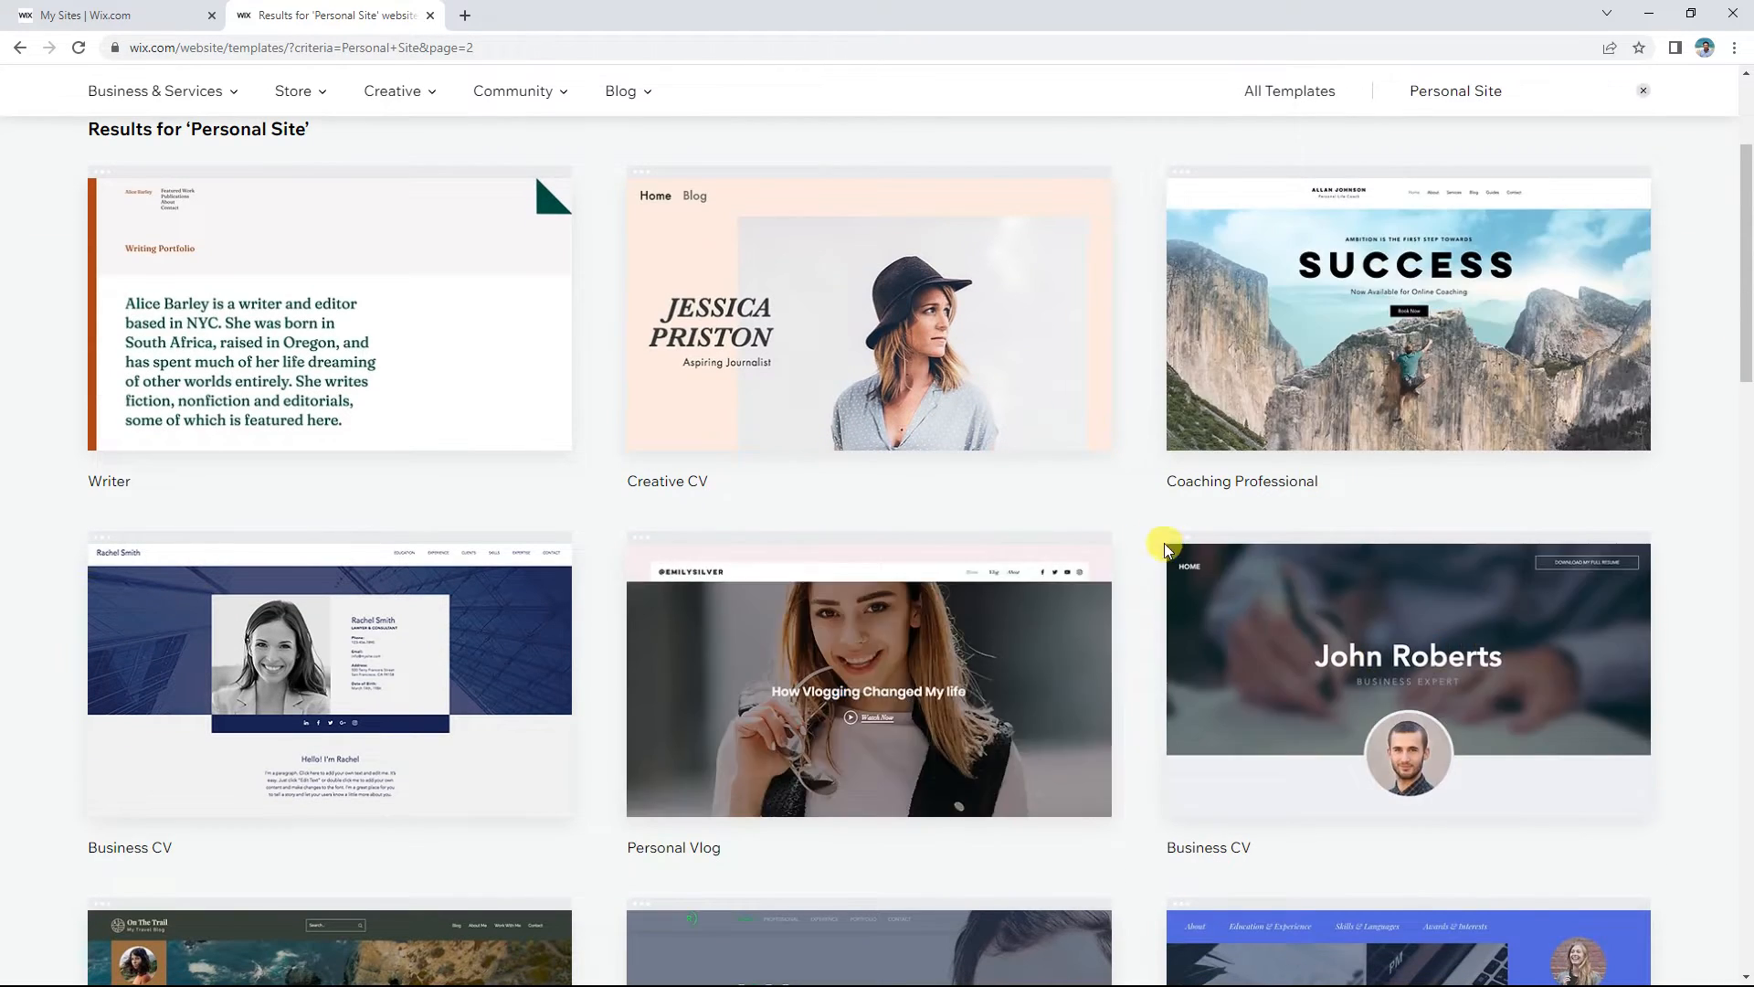
scroll(1135, 548, down, 6)
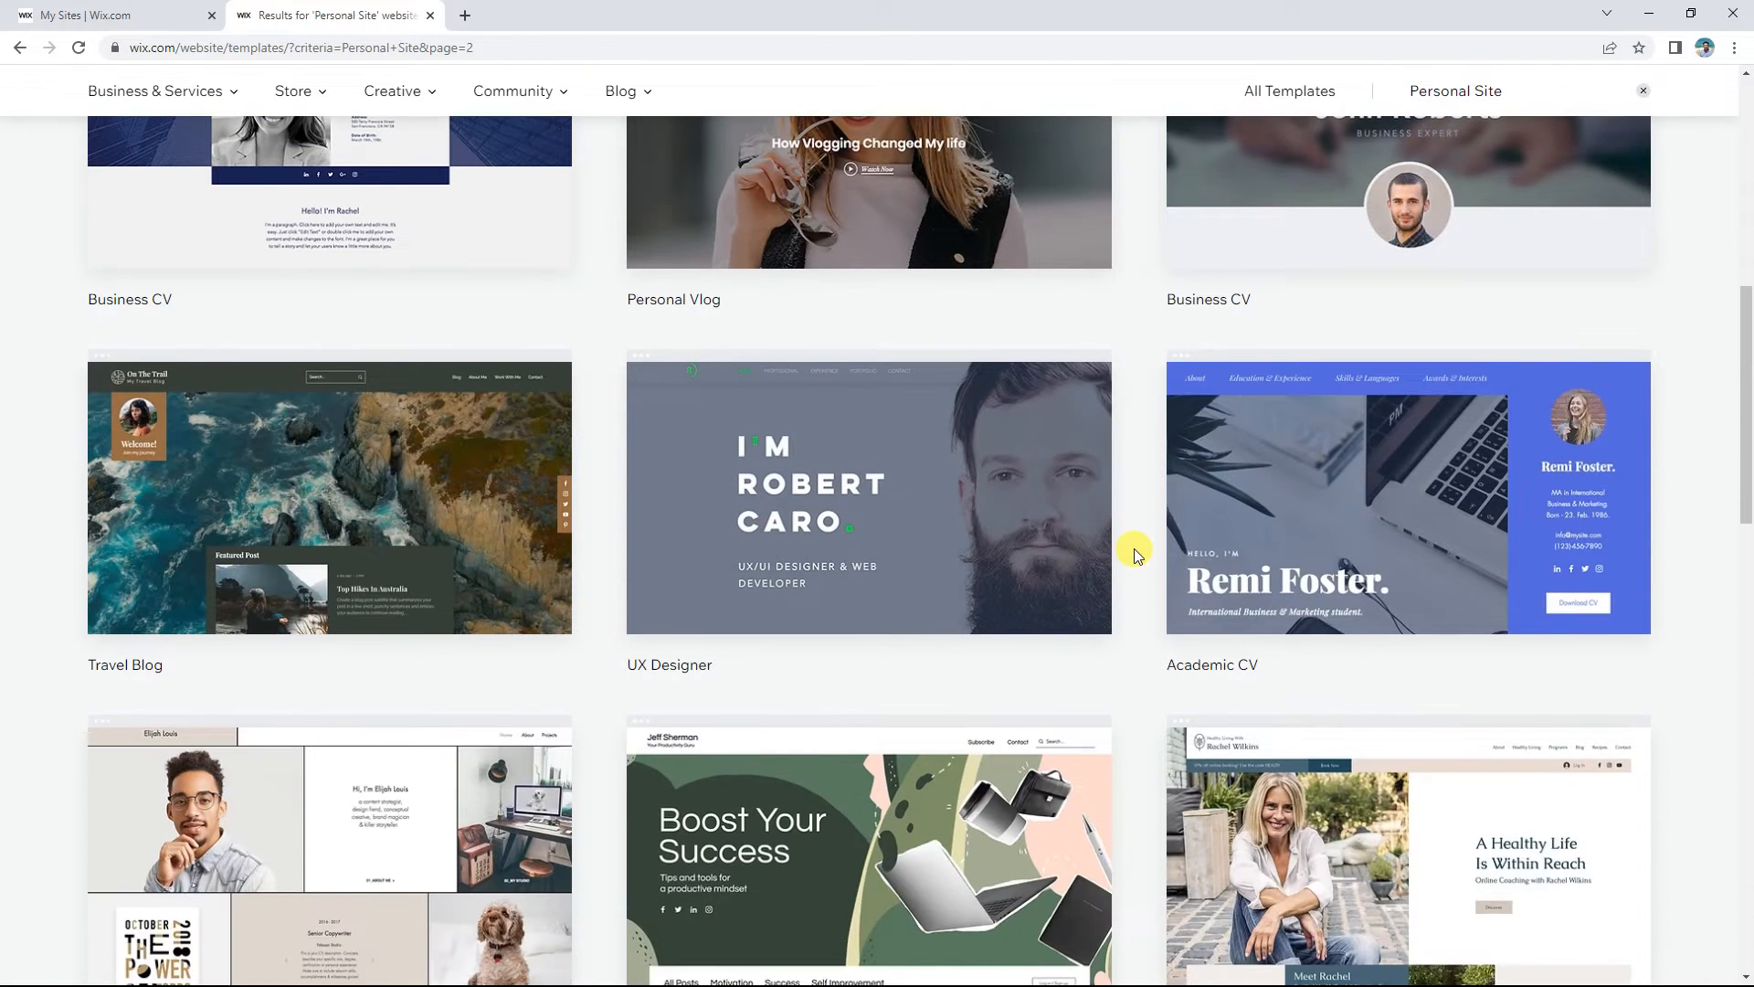
scroll(1135, 554, down, 2)
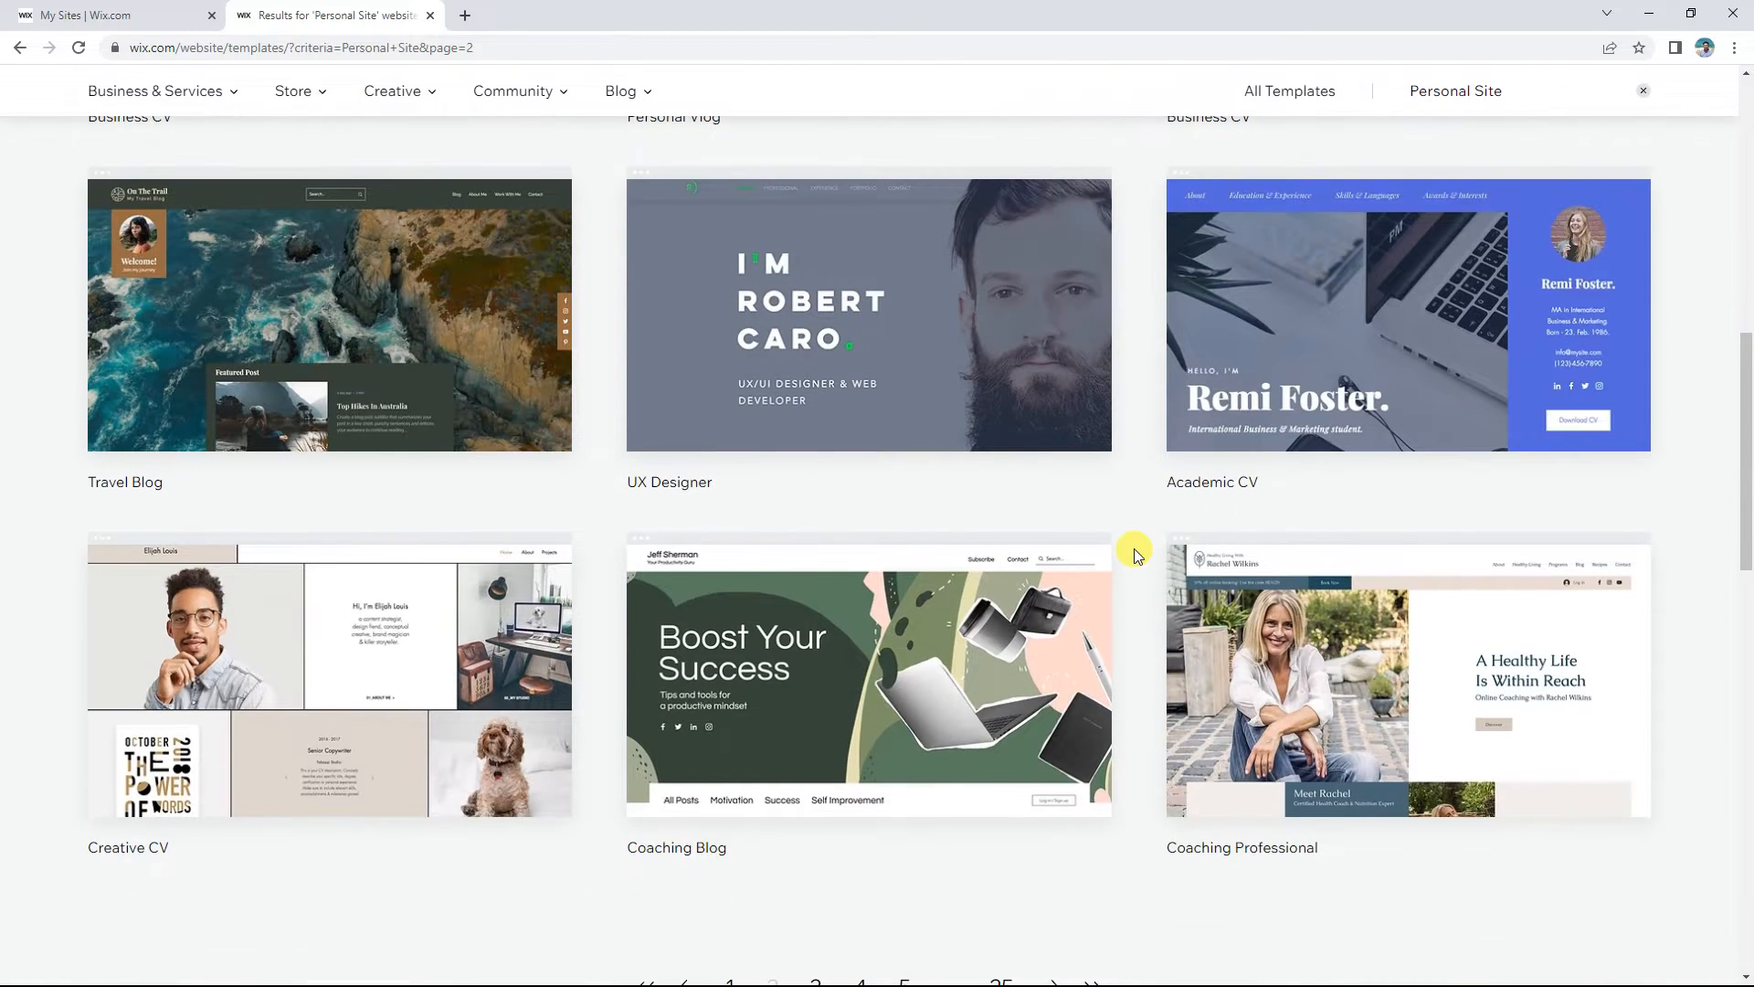
scroll(1135, 554, down, 3)
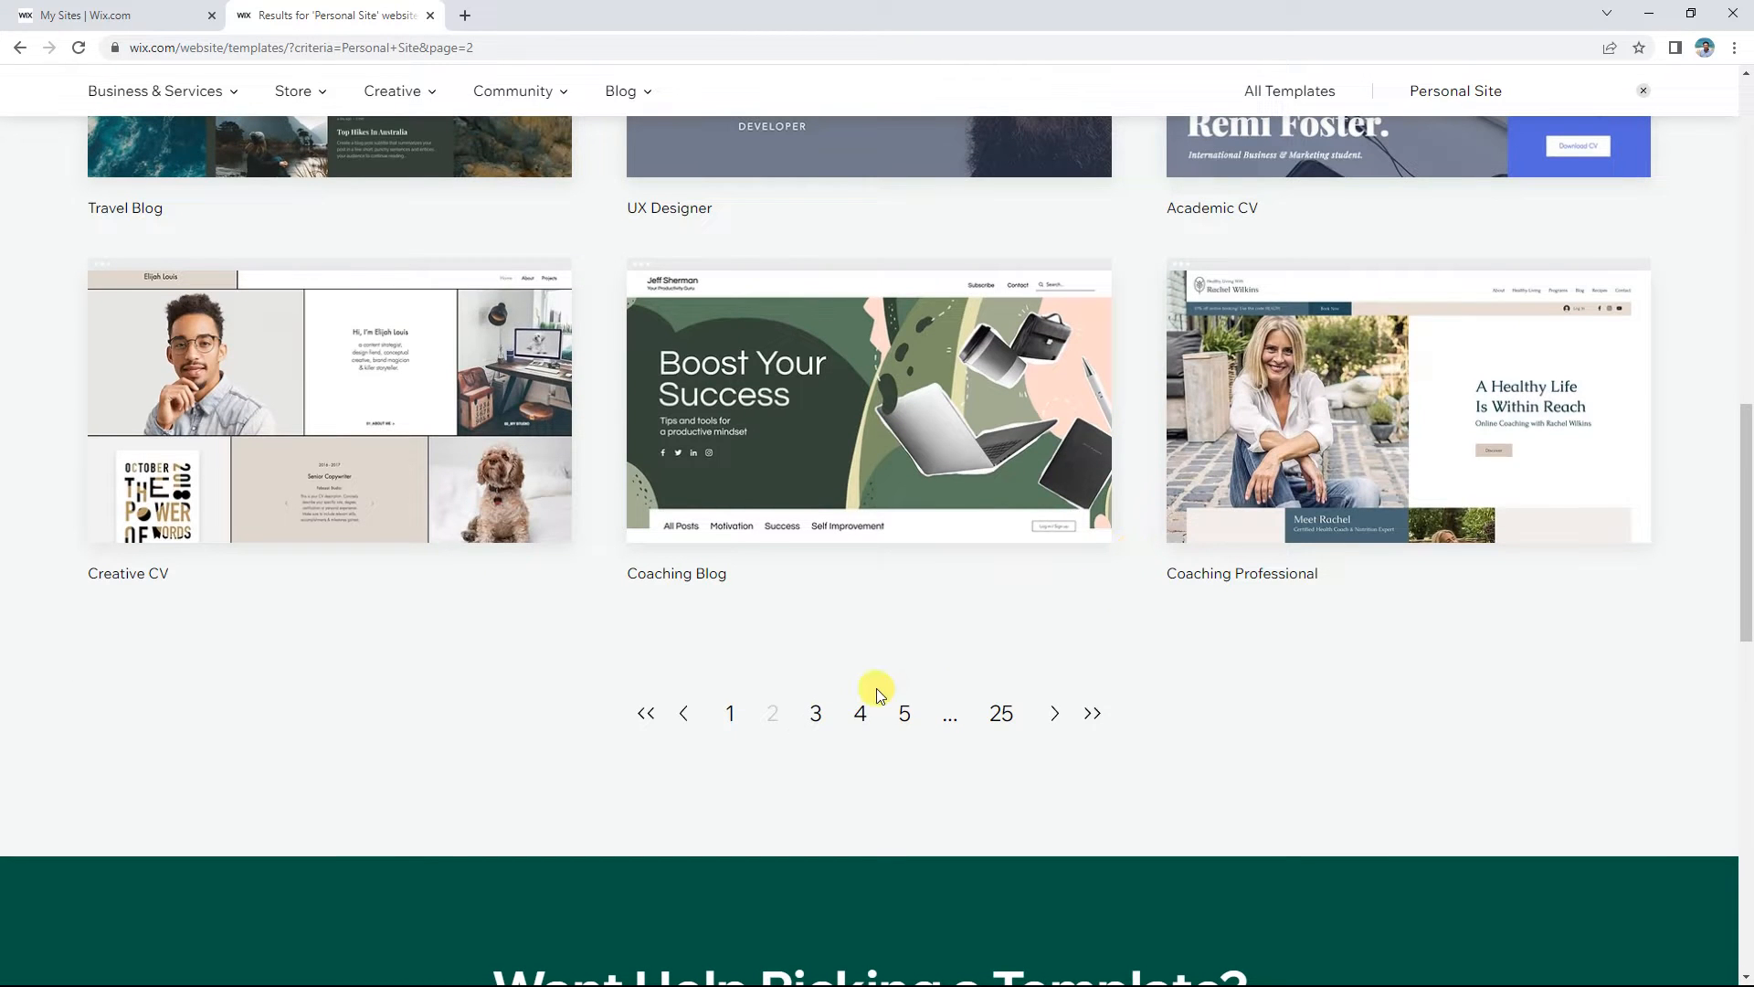
click(818, 719)
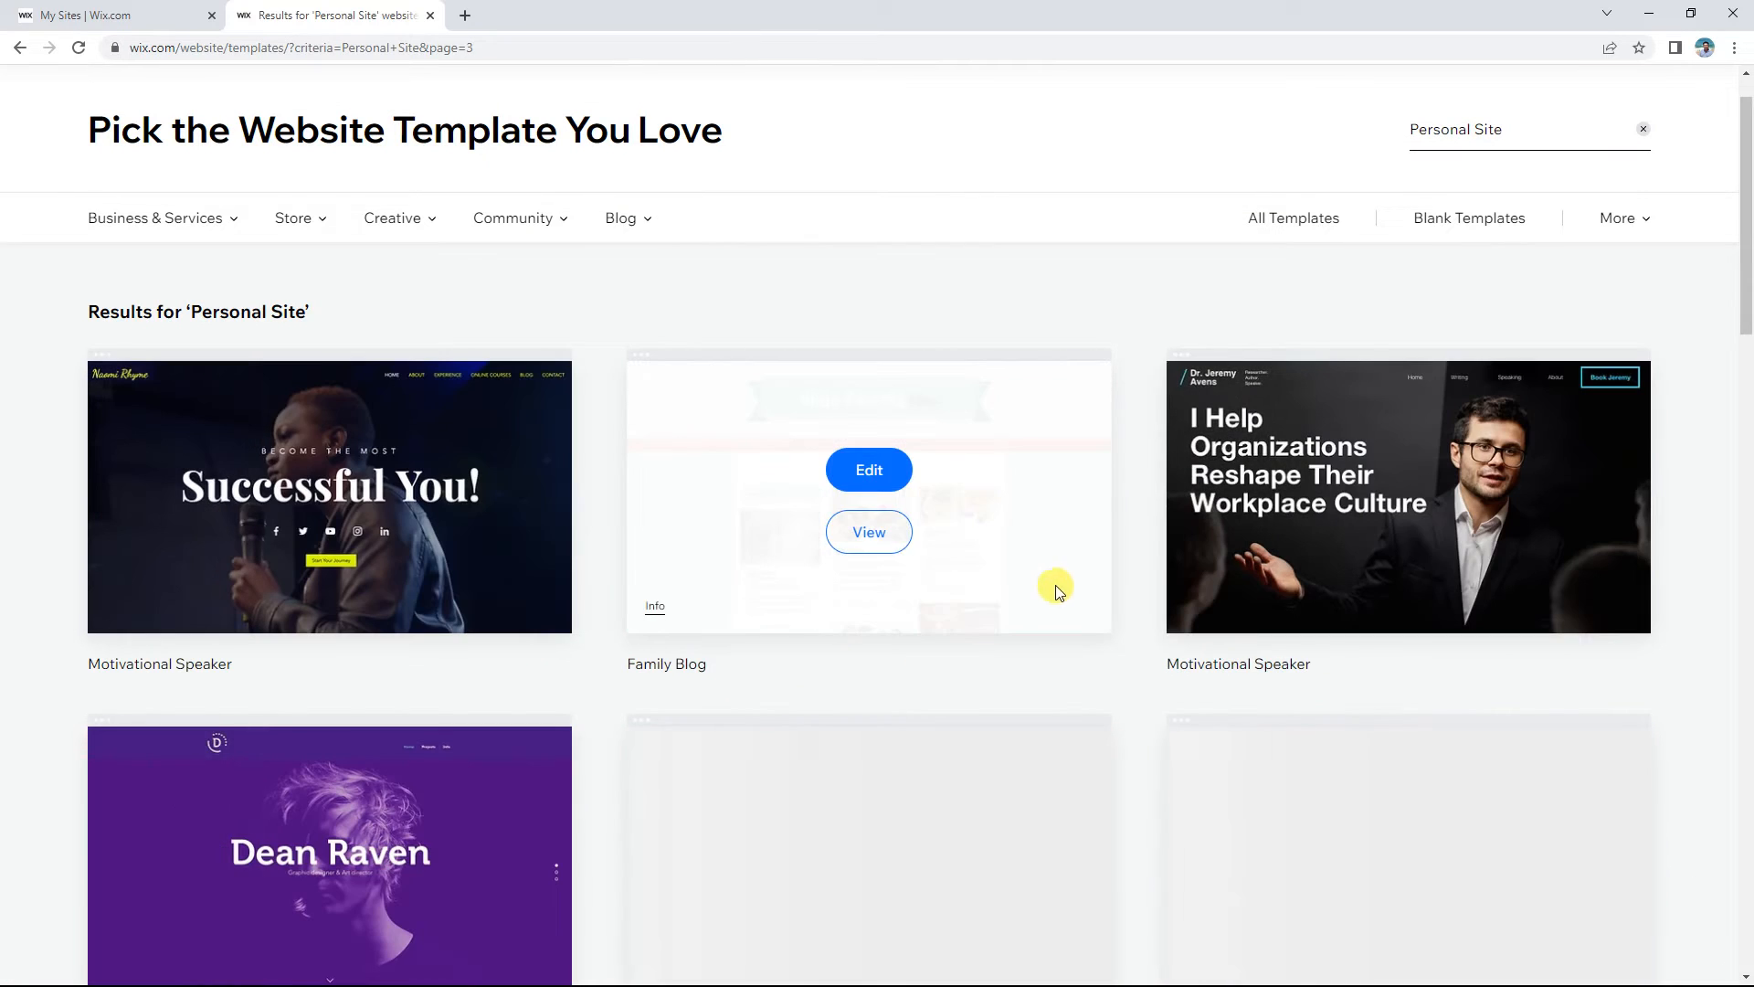
scroll(1149, 550, down, 9)
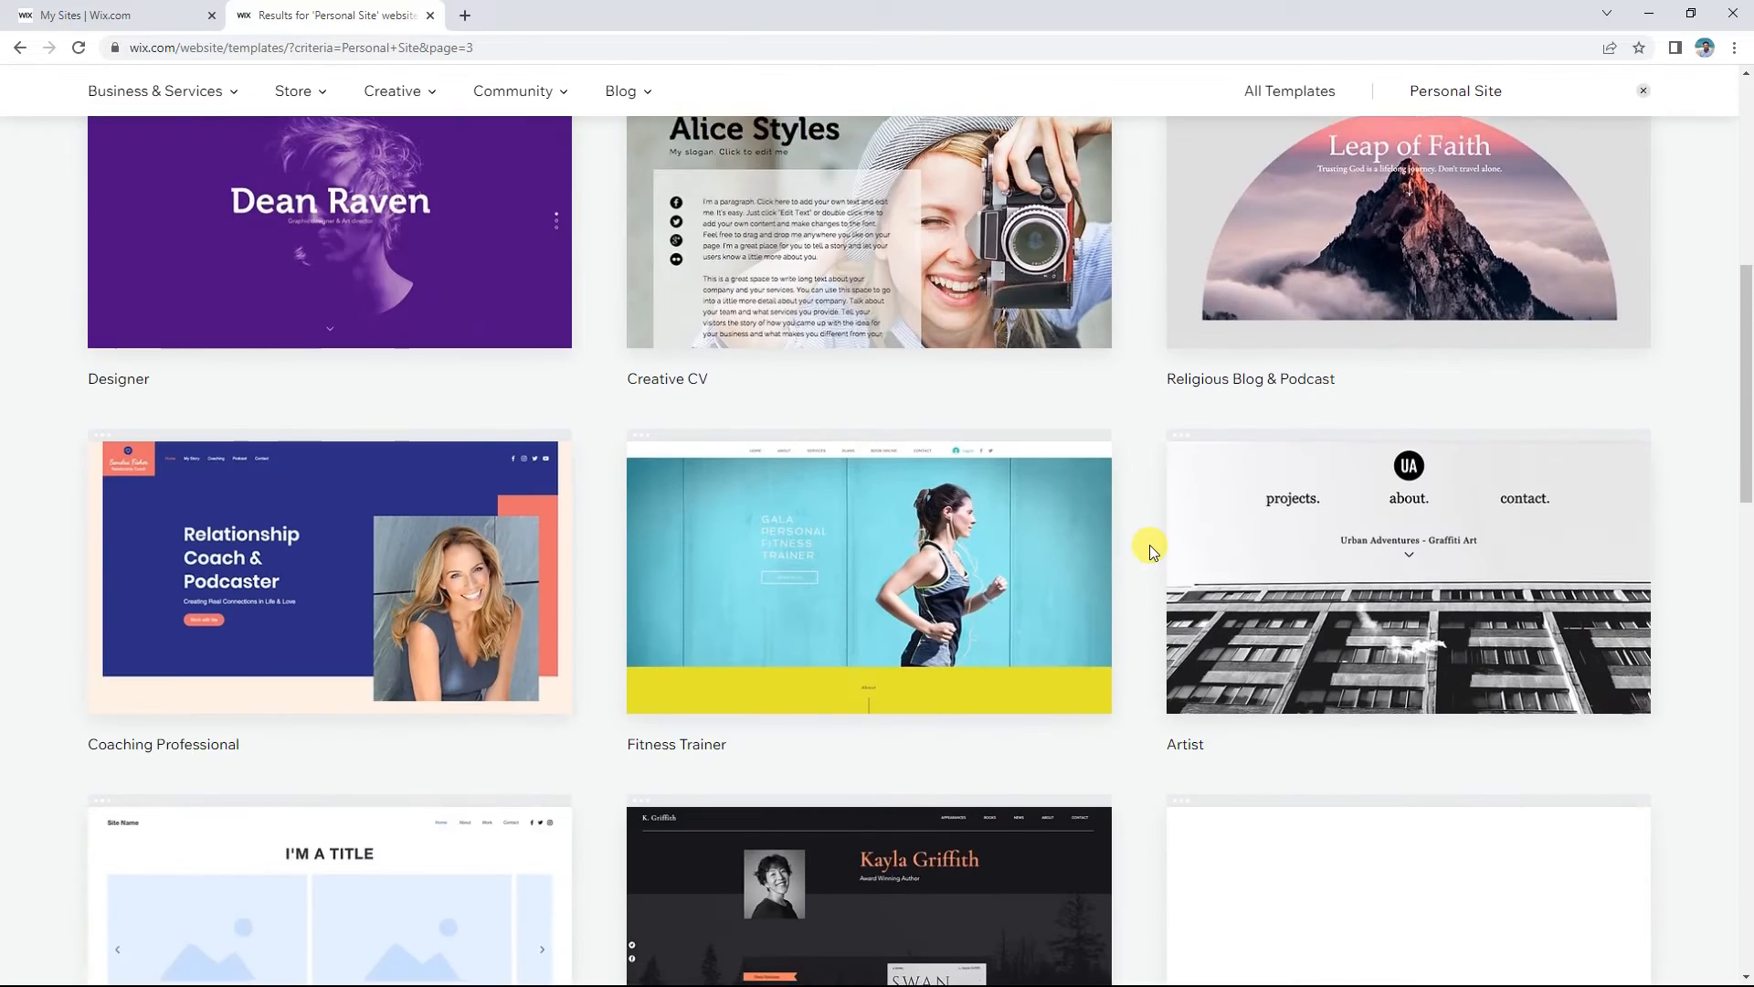
scroll(1150, 551, down, 2)
scroll(1151, 551, down, 1)
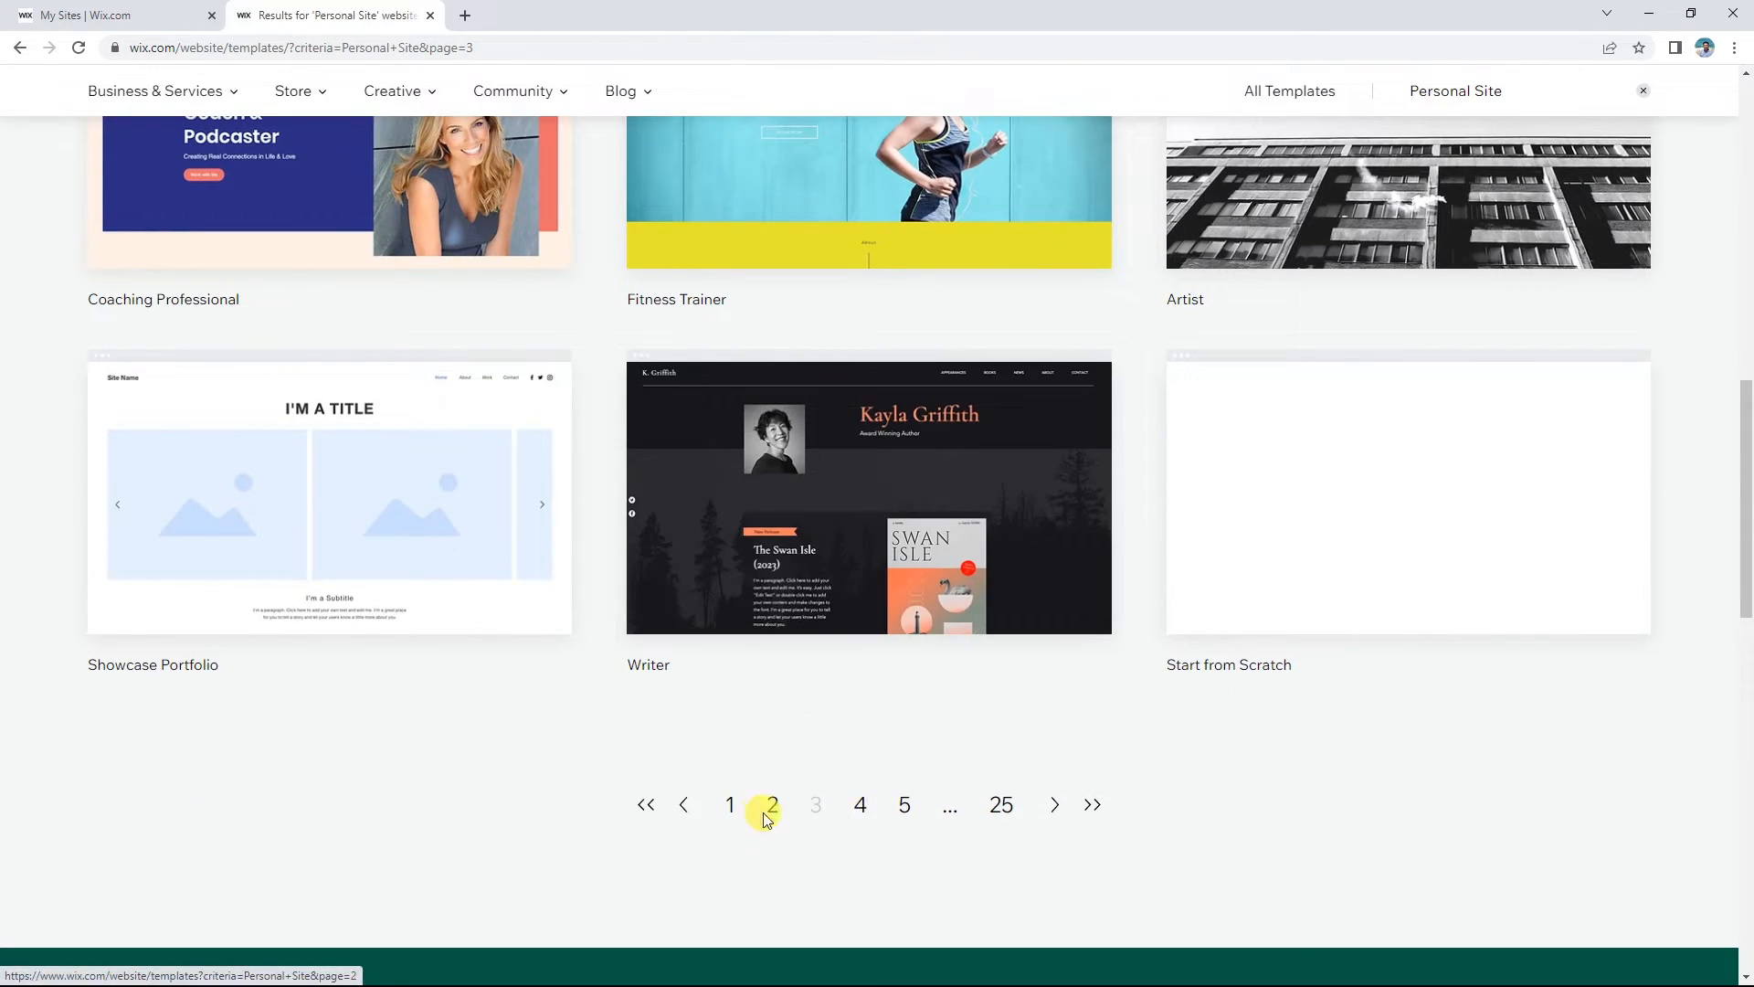
click(859, 805)
scroll(1115, 484, down, 9)
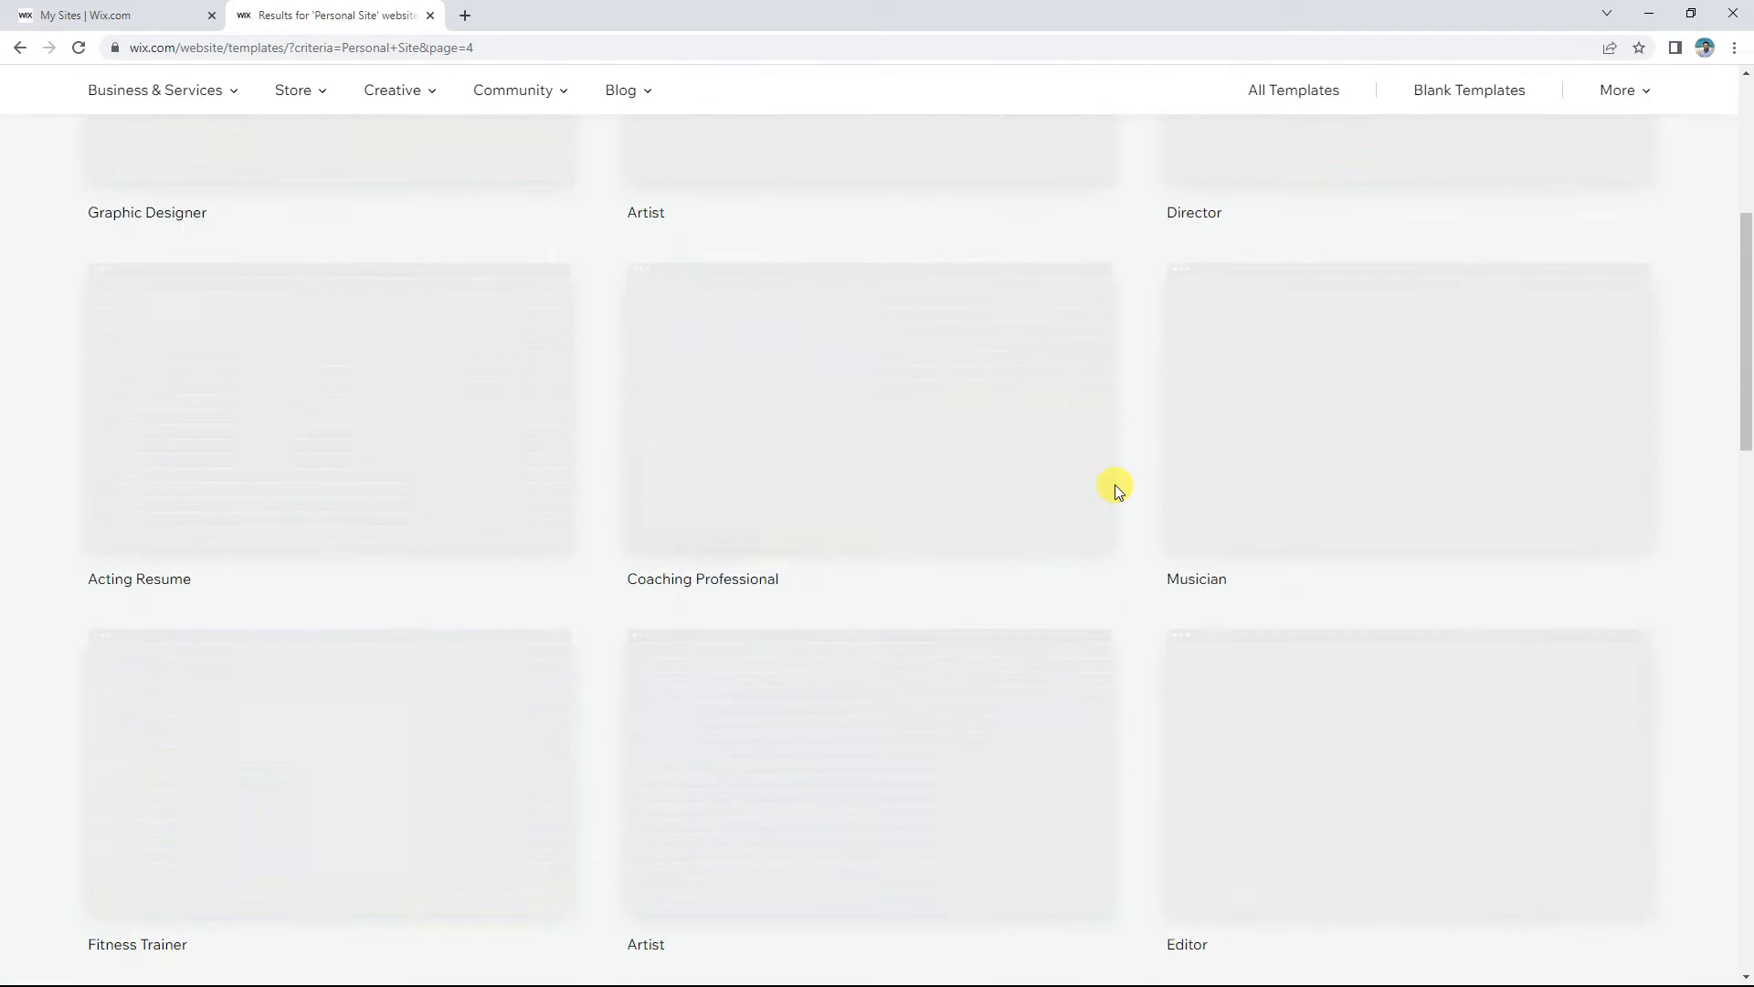
scroll(1147, 500, down, 4)
scroll(1148, 501, down, 4)
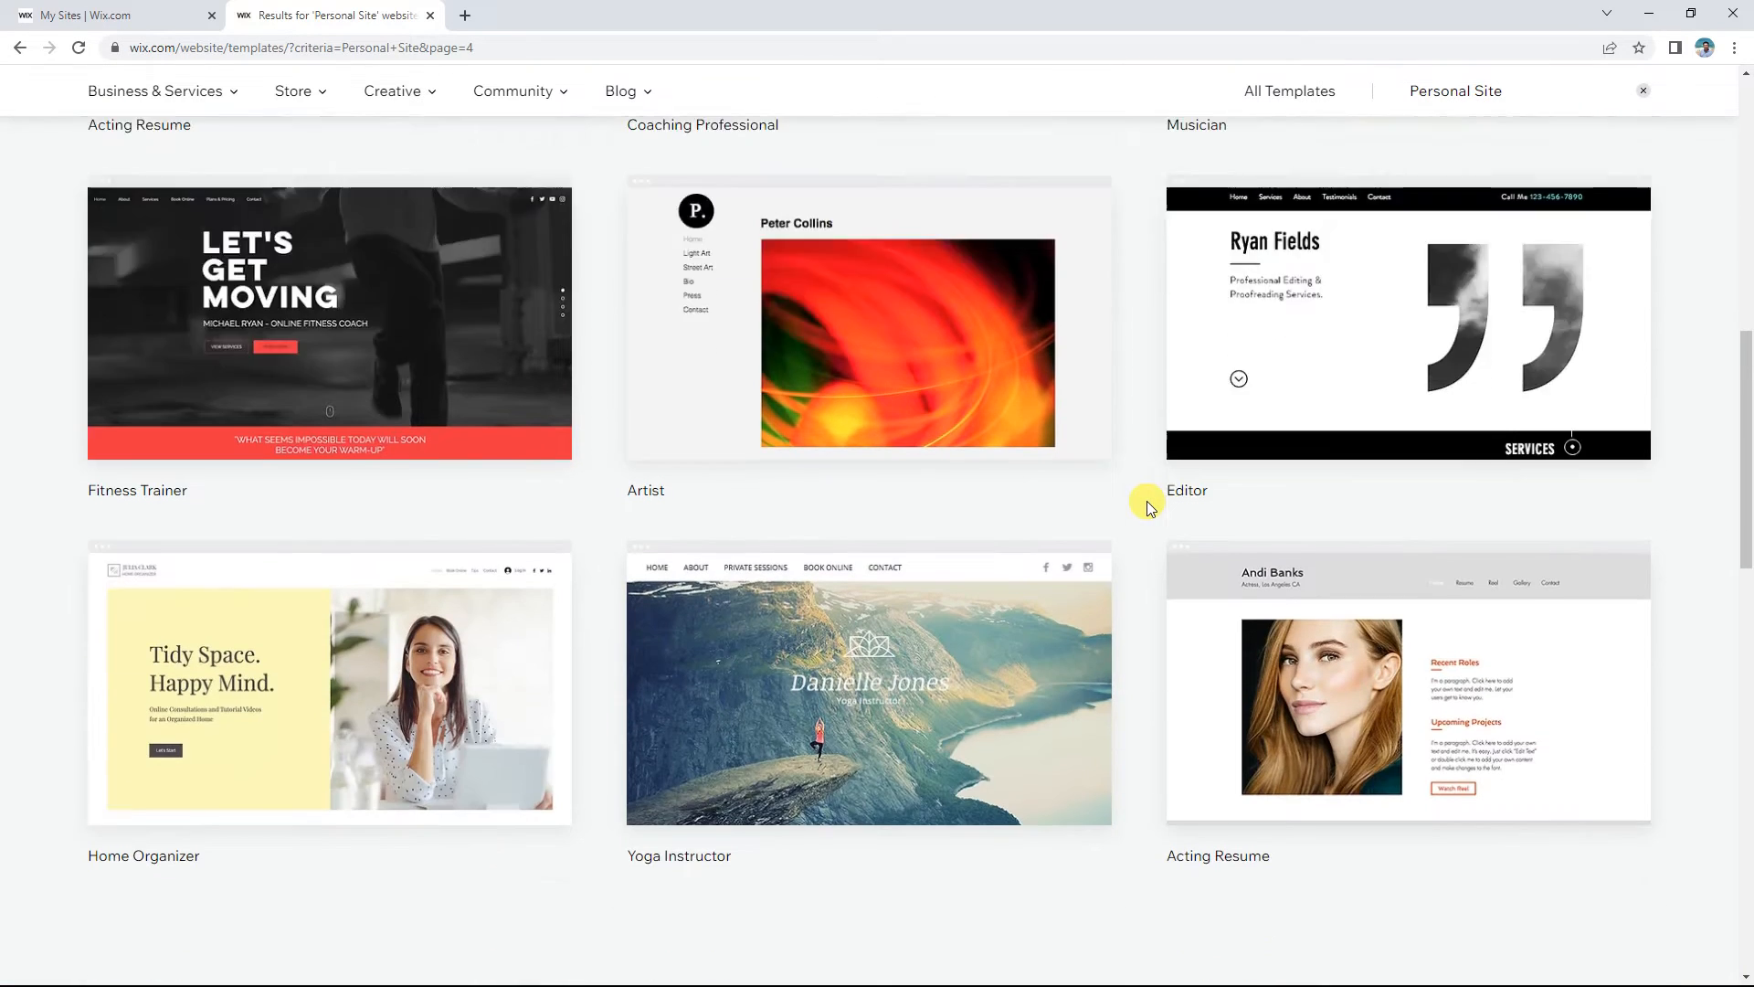
Step: Return to page 2 and preview the Academic CV template
click(730, 714)
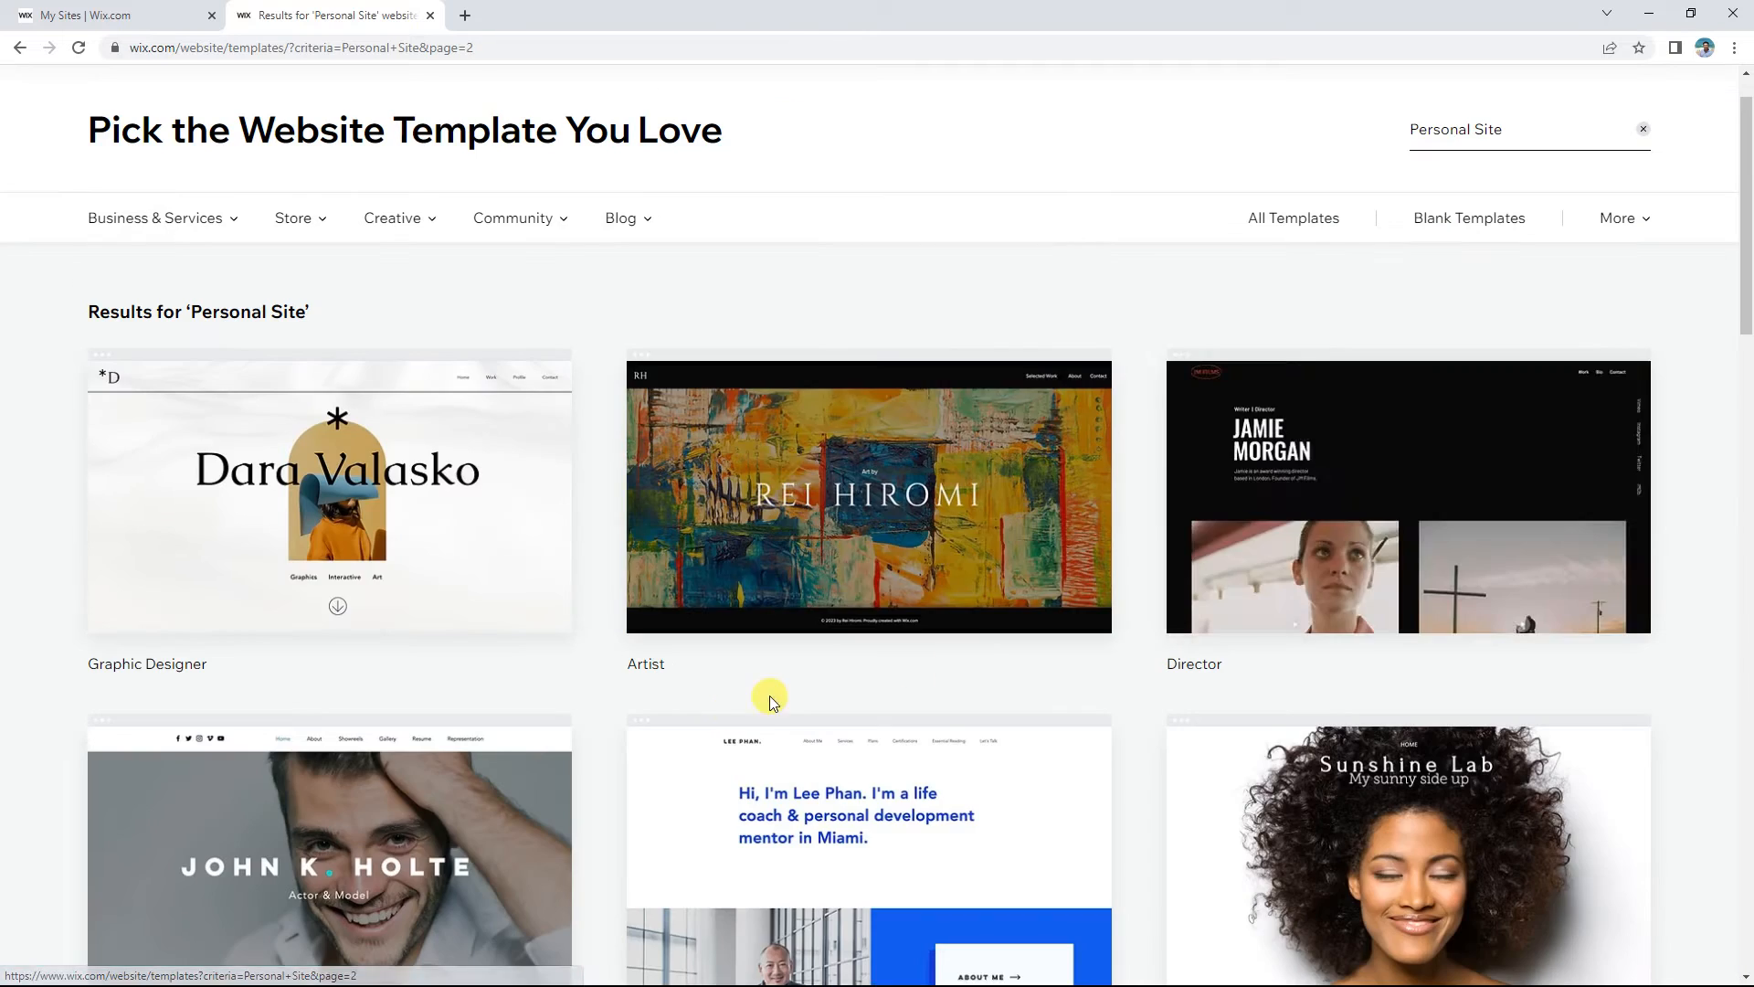
scroll(1168, 557, down, 15)
scroll(1167, 557, down, 1)
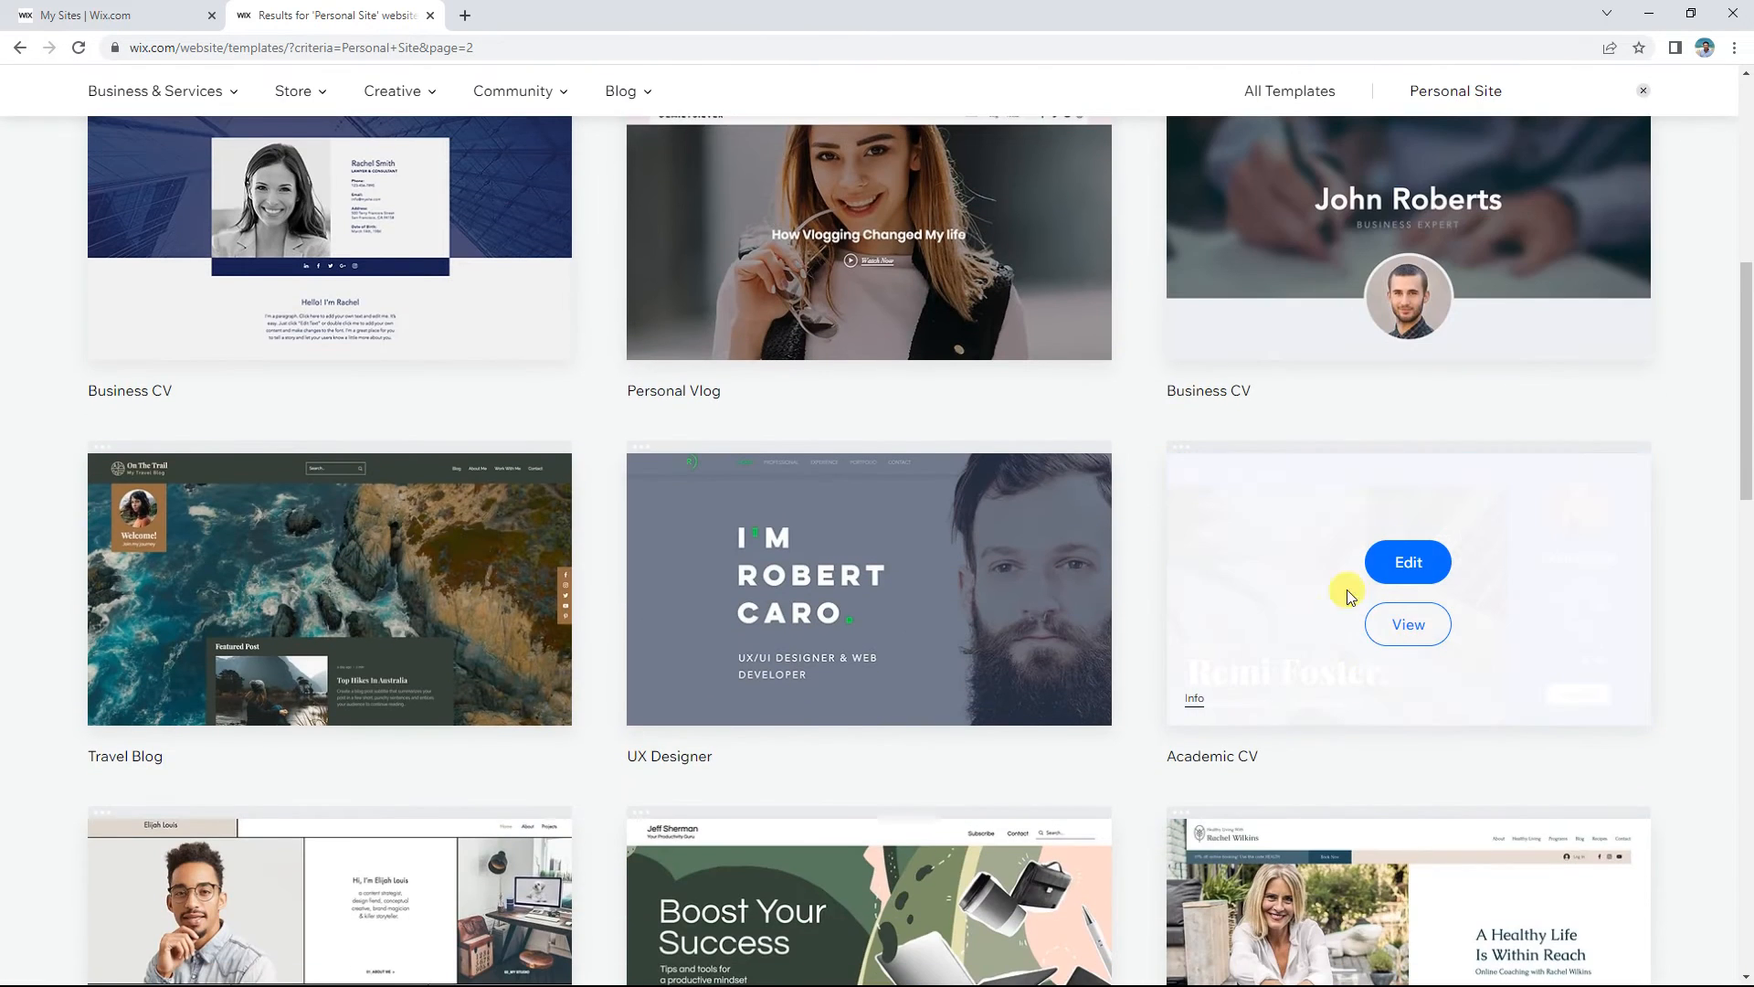
click(1407, 624)
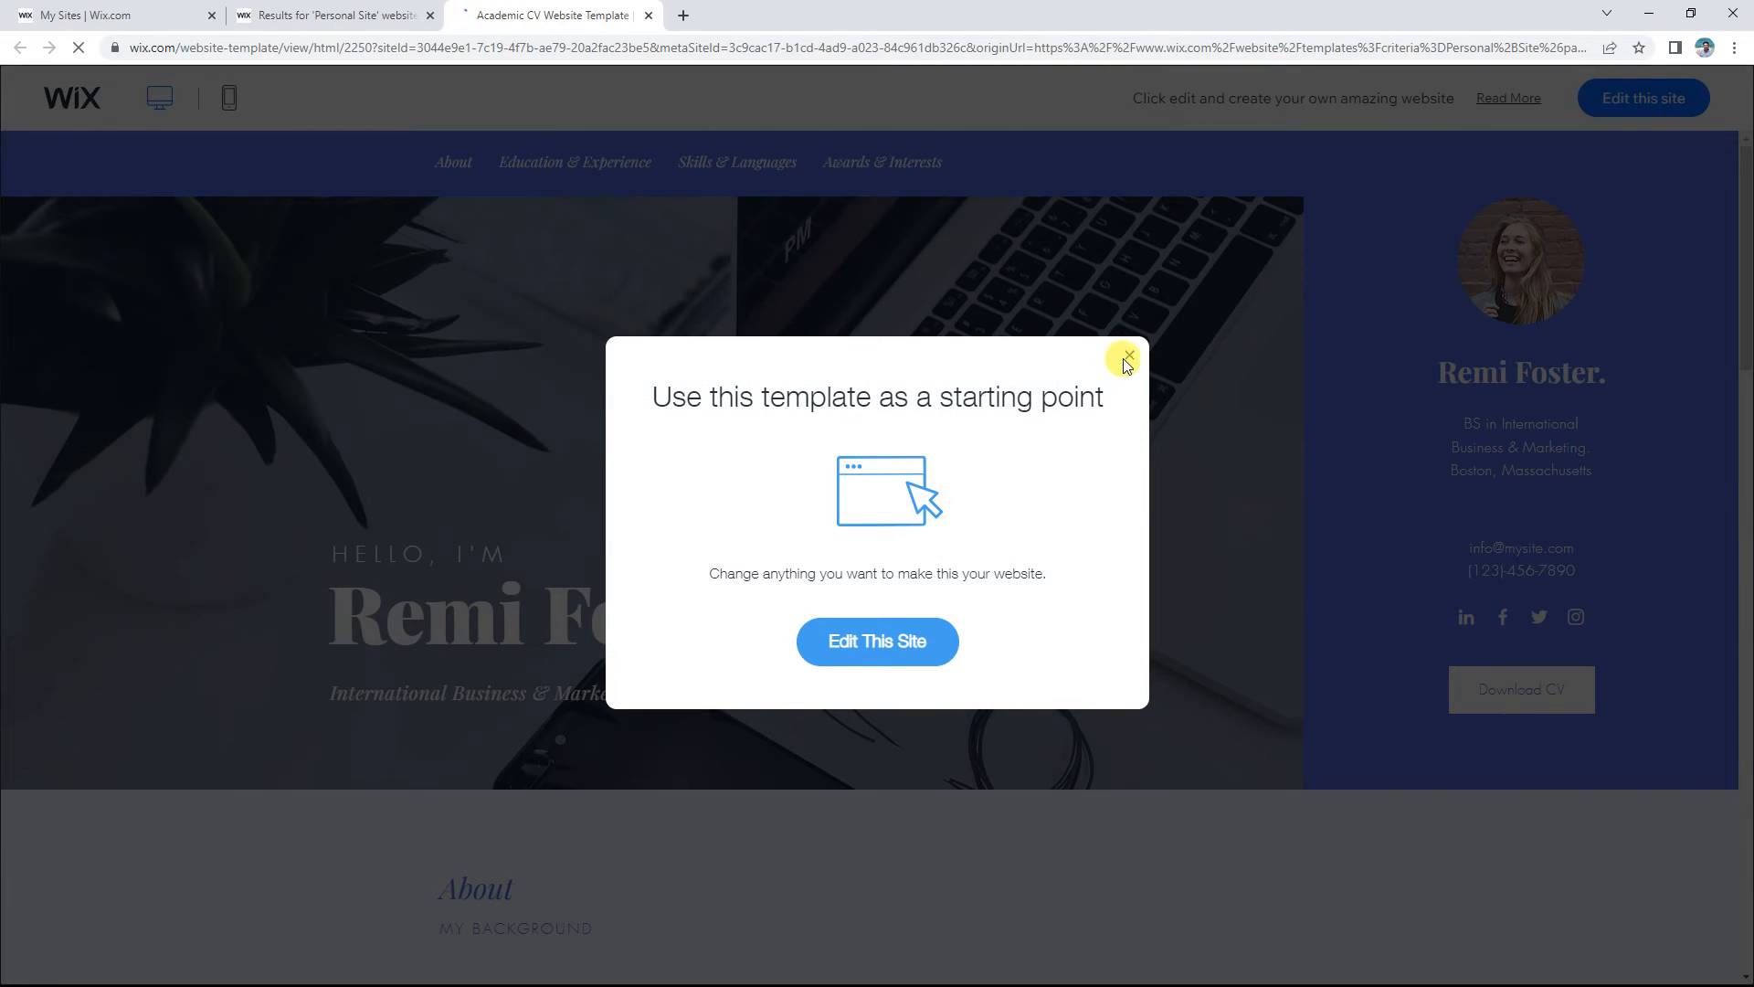
Step: Dismiss the 'Use this template' prompt and open Academic CV in the Website Editor
click(1127, 356)
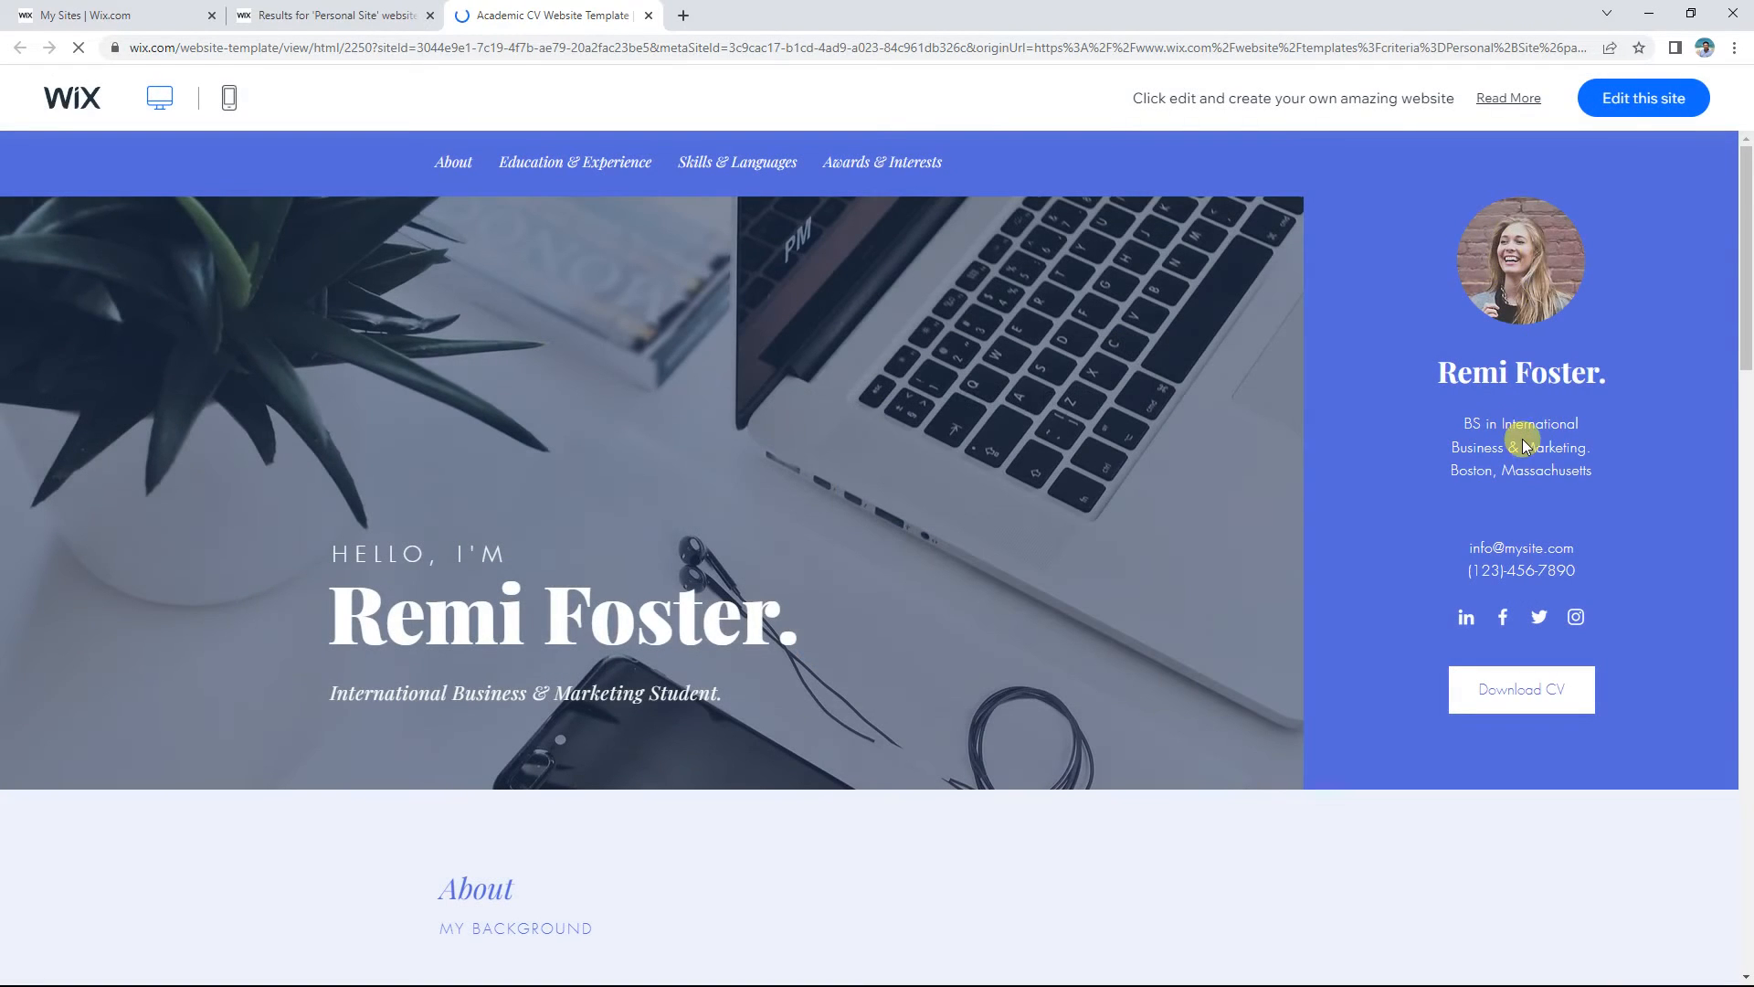
mouse_move(1747, 318)
mouse_down()
mouse_move(1747, 913)
mouse_move(1747, 306)
mouse_up()
click(1666, 101)
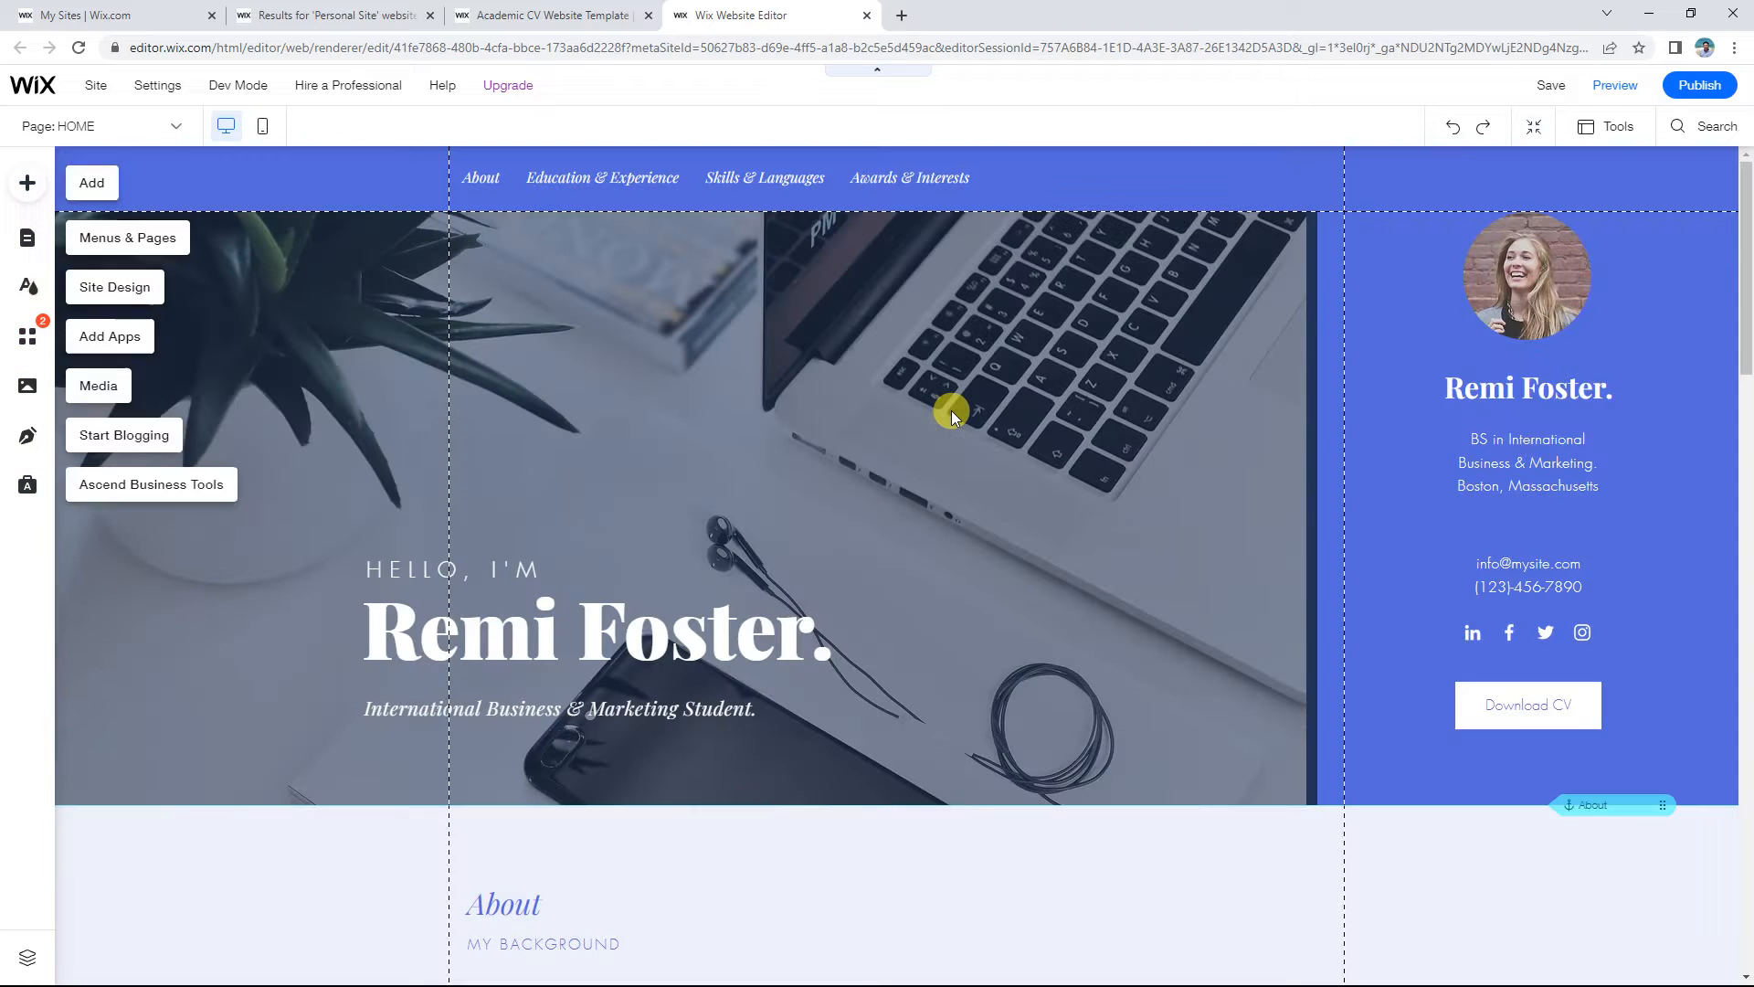
scroll(951, 409, down, 2)
scroll(951, 409, down, 4)
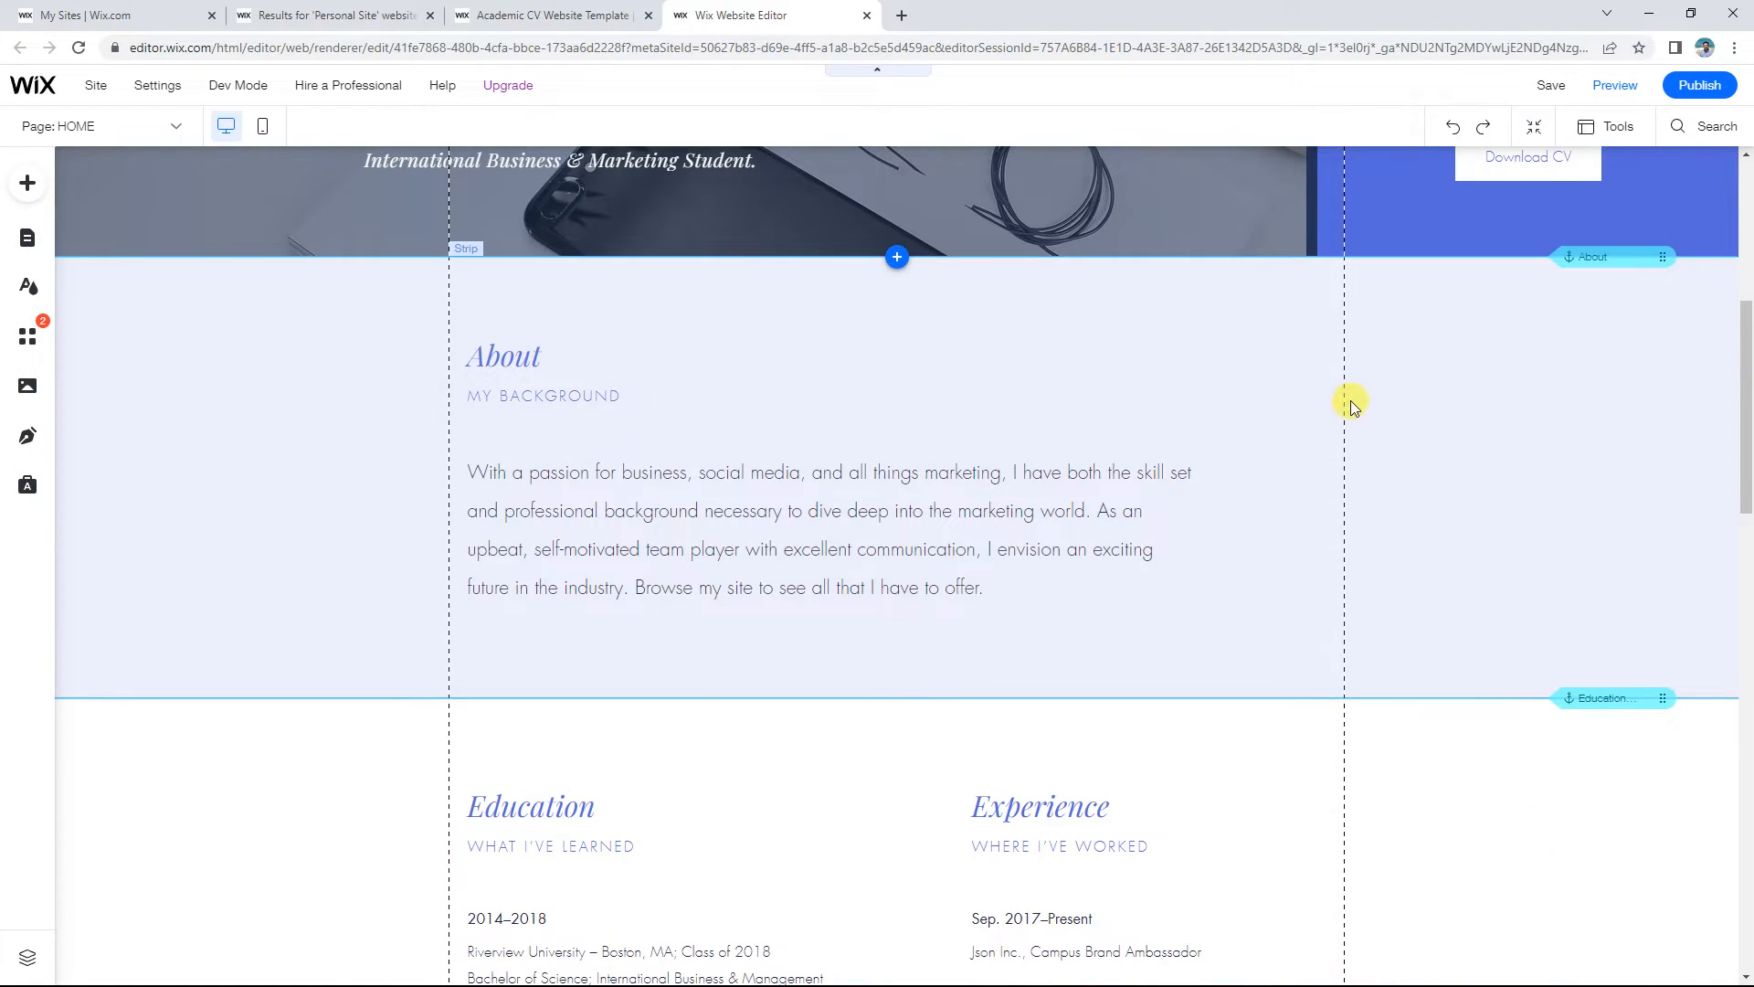
scroll(444, 403, up, 6)
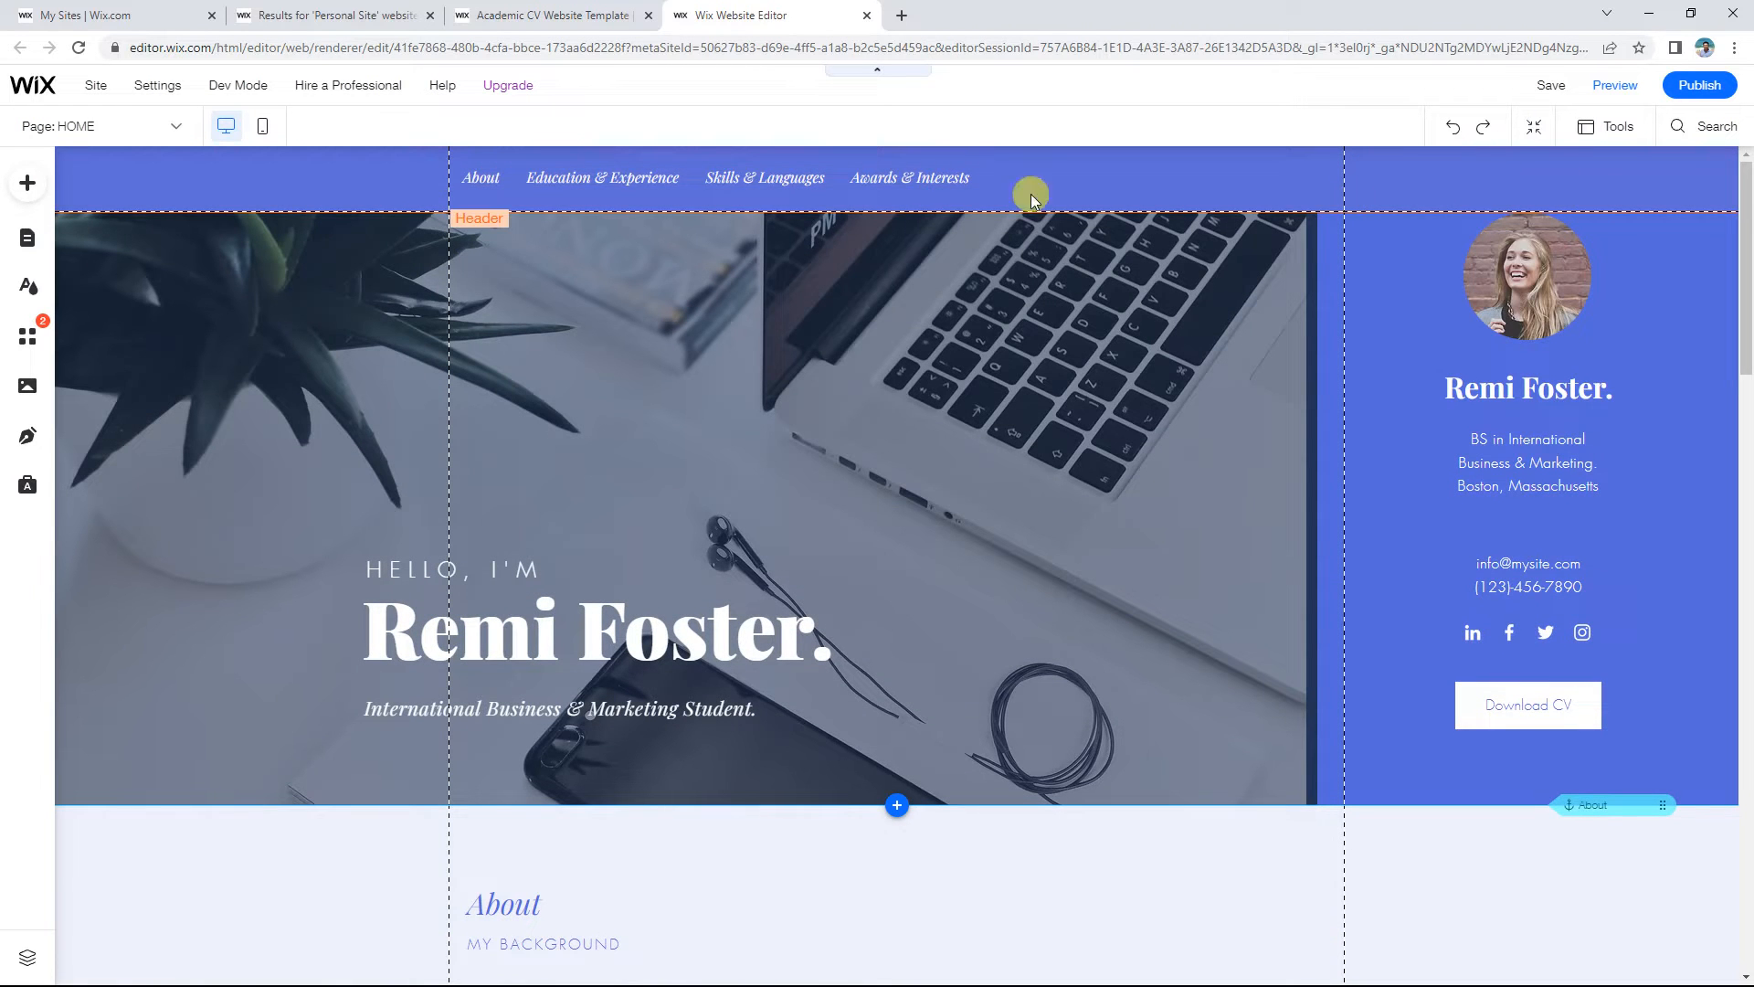
scroll(941, 416, down, 8)
scroll(941, 416, down, 10)
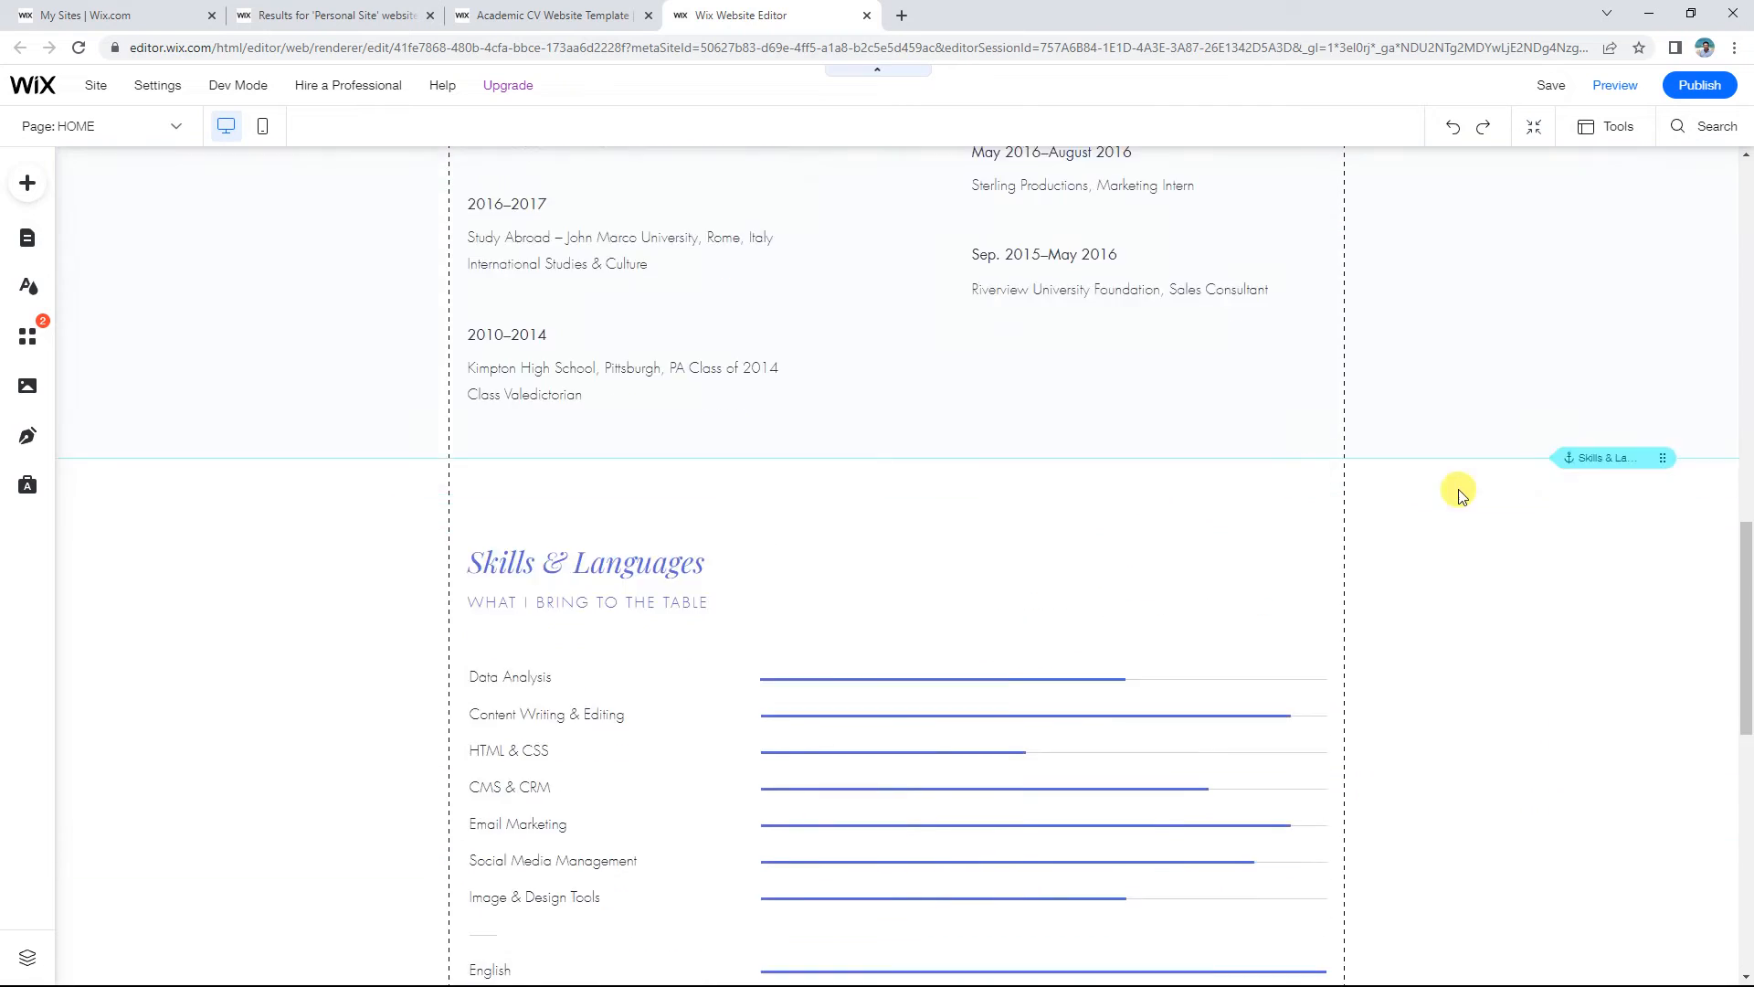
scroll(157, 521, down, 5)
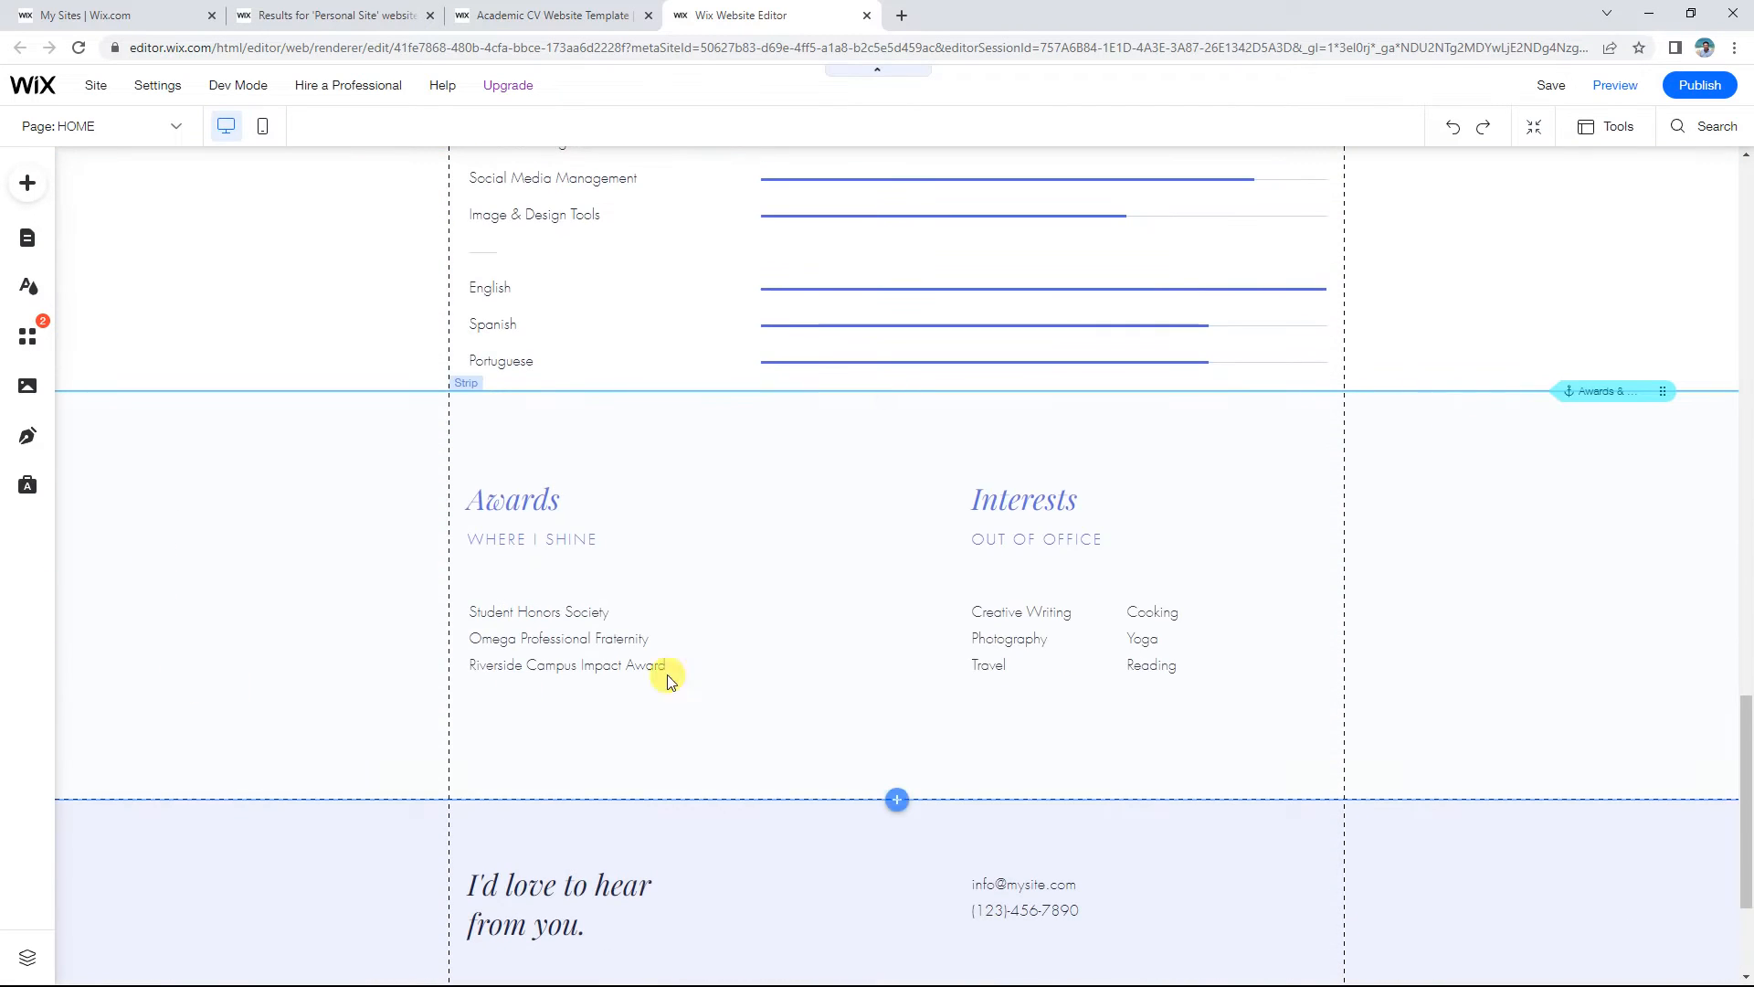
scroll(1412, 567, down, 3)
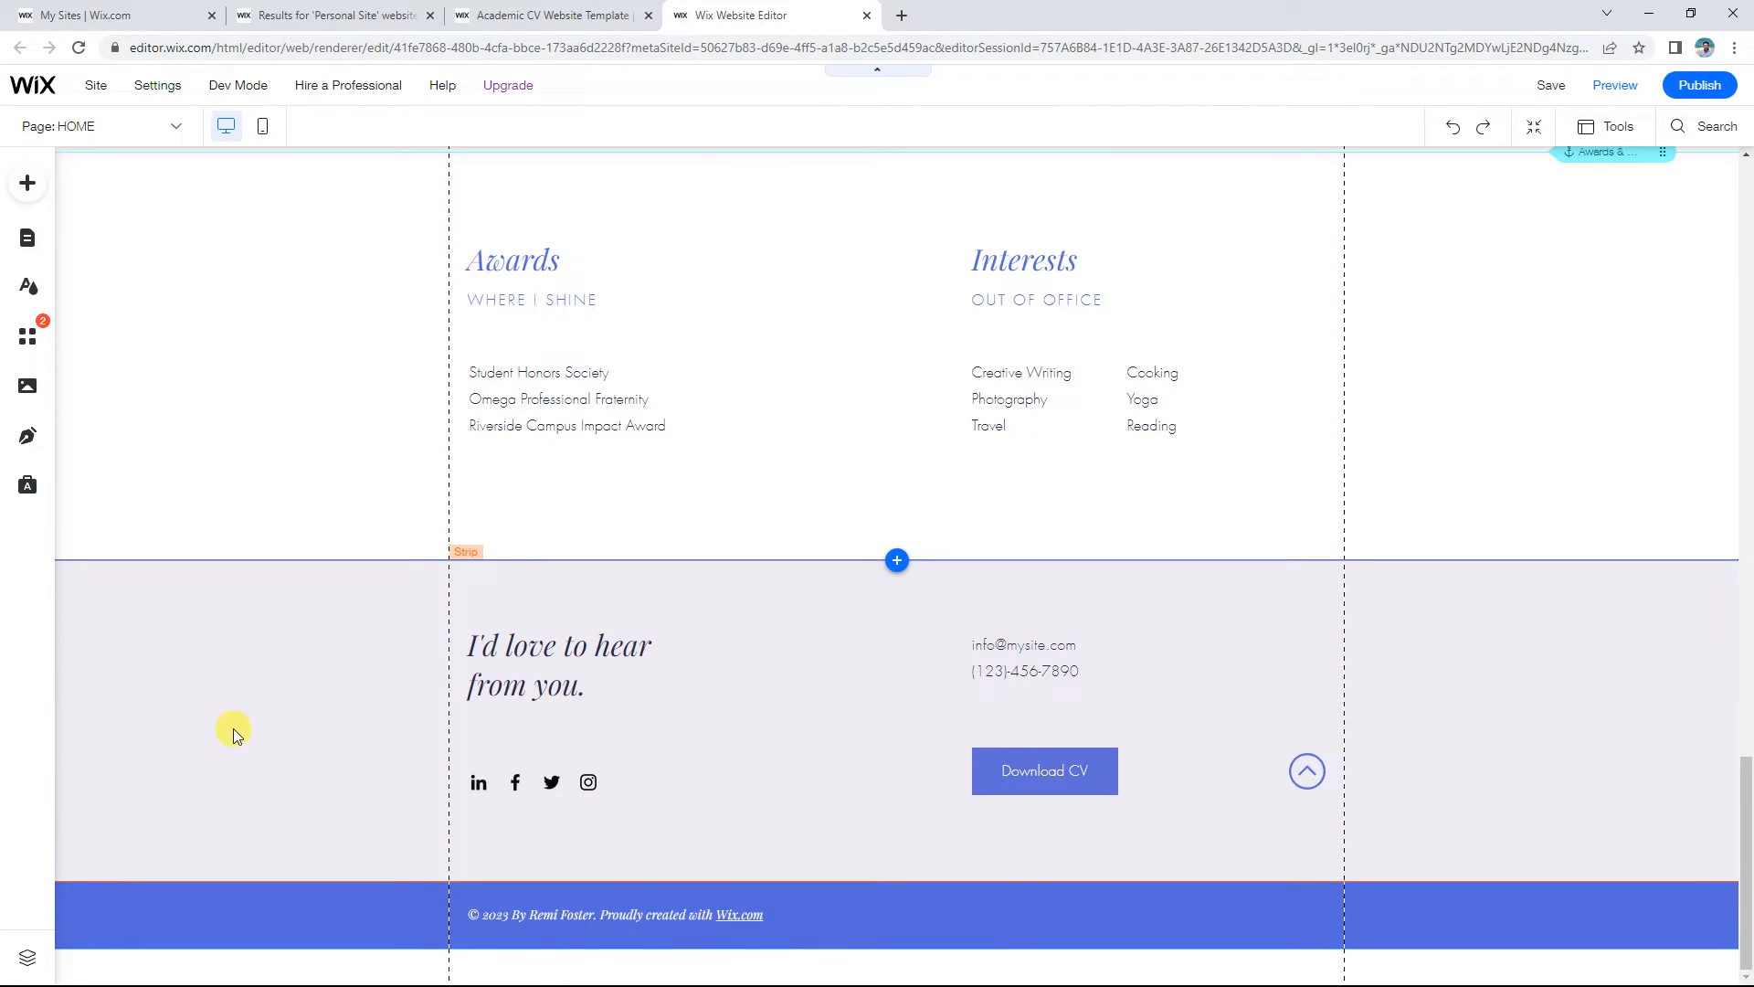
click(503, 263)
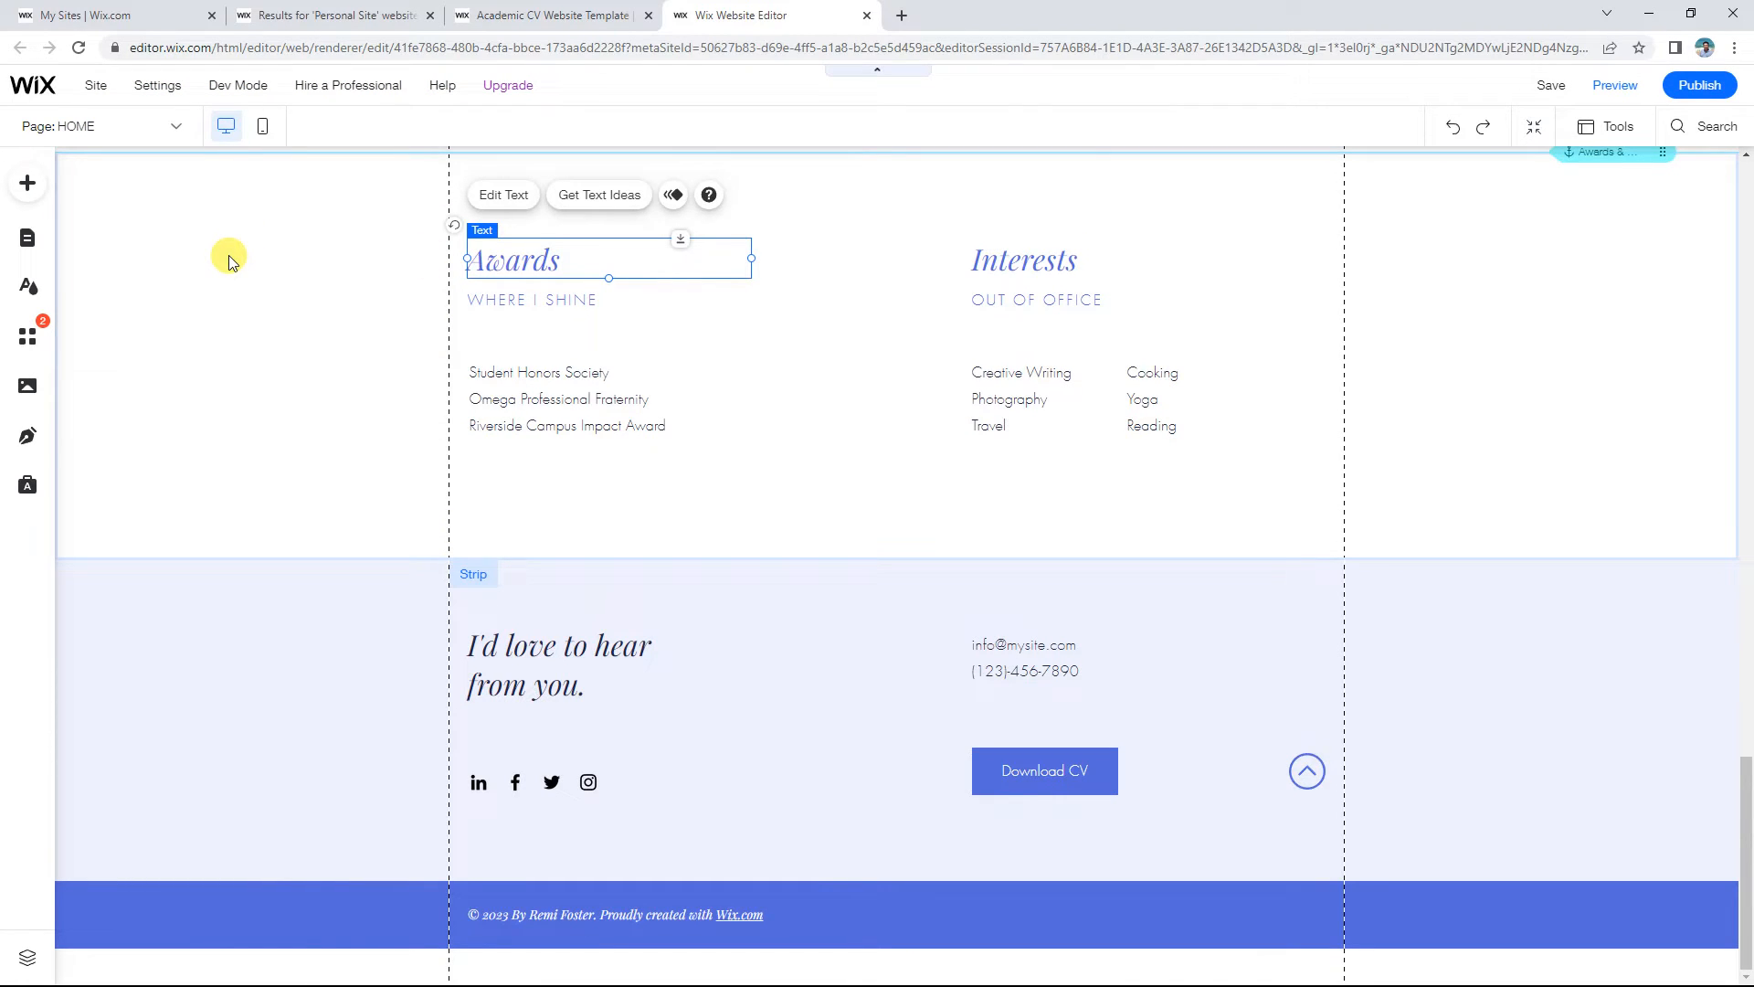
scroll(1461, 539, up, 10)
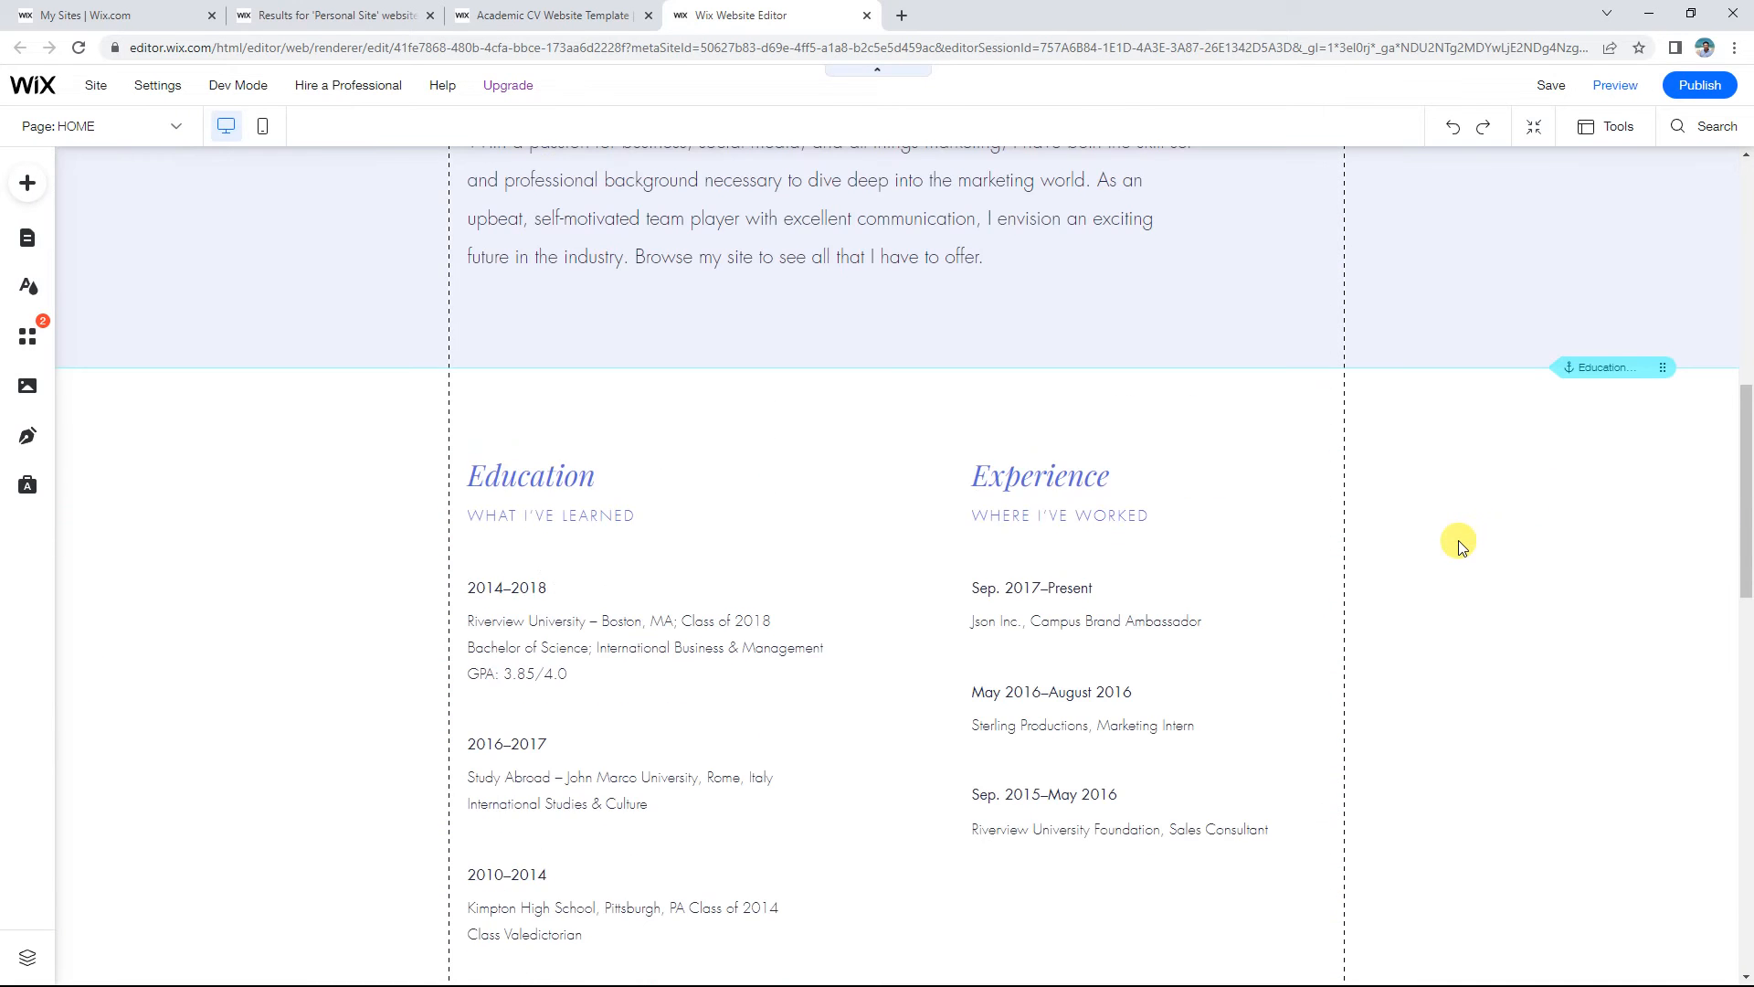
scroll(1459, 545, up, 10)
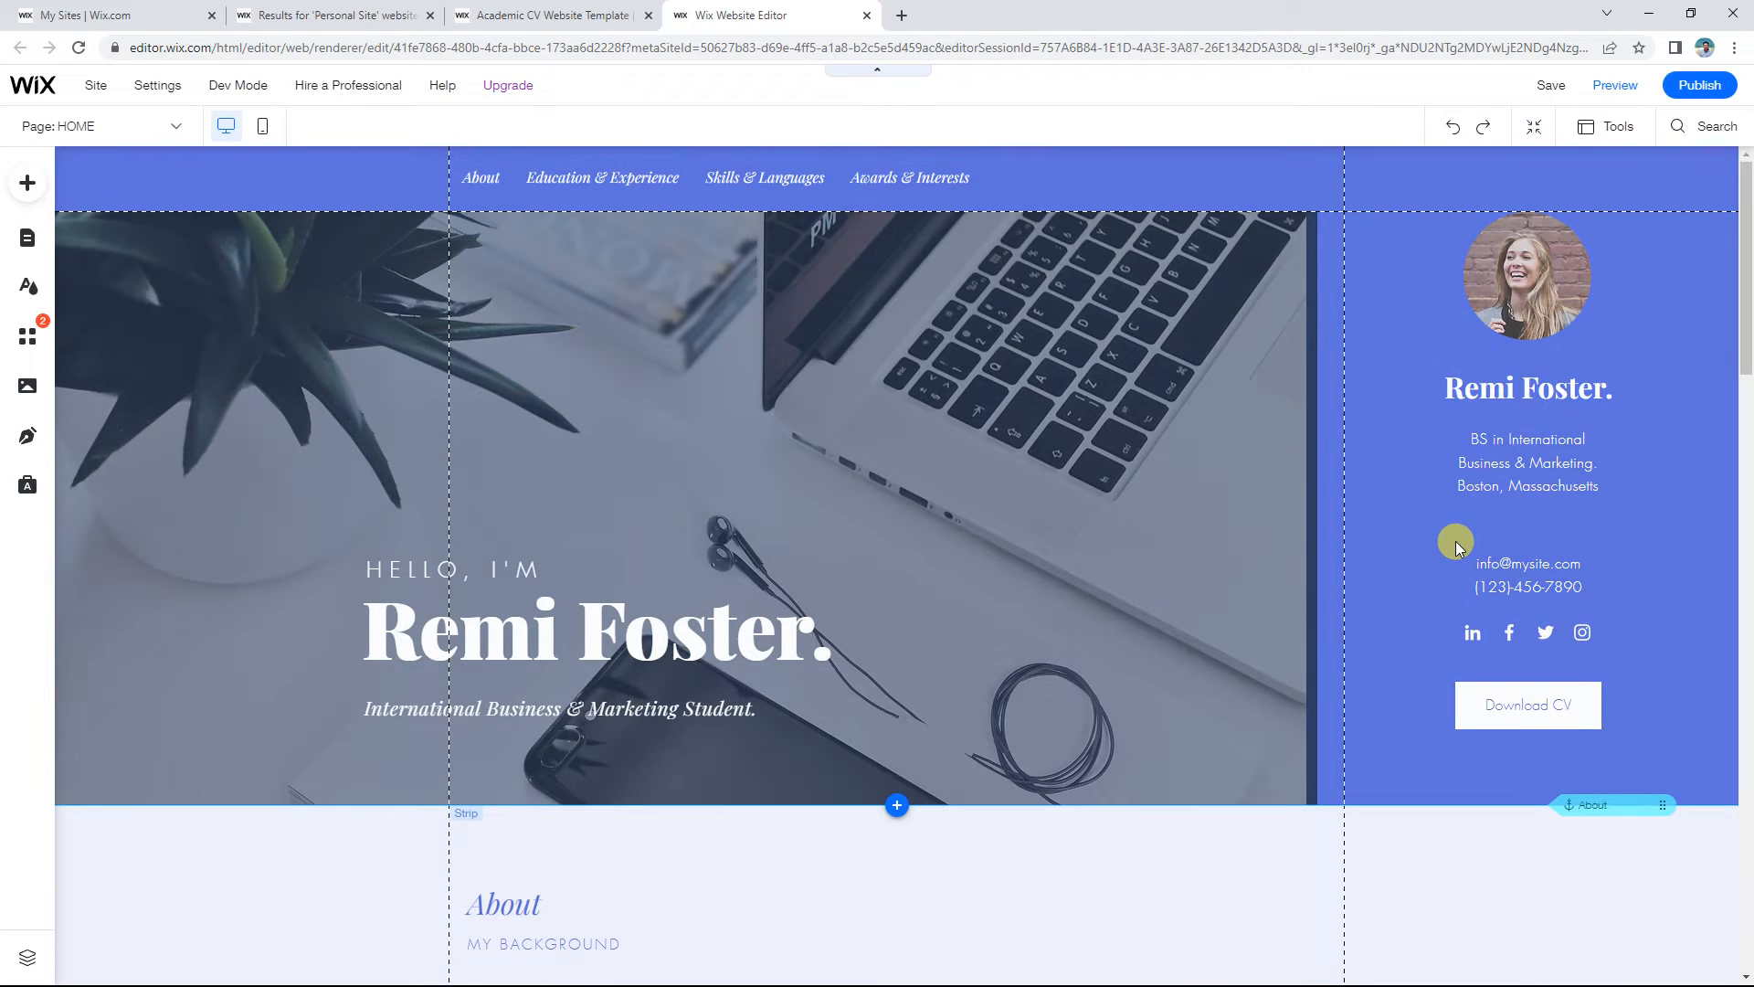
click(1503, 391)
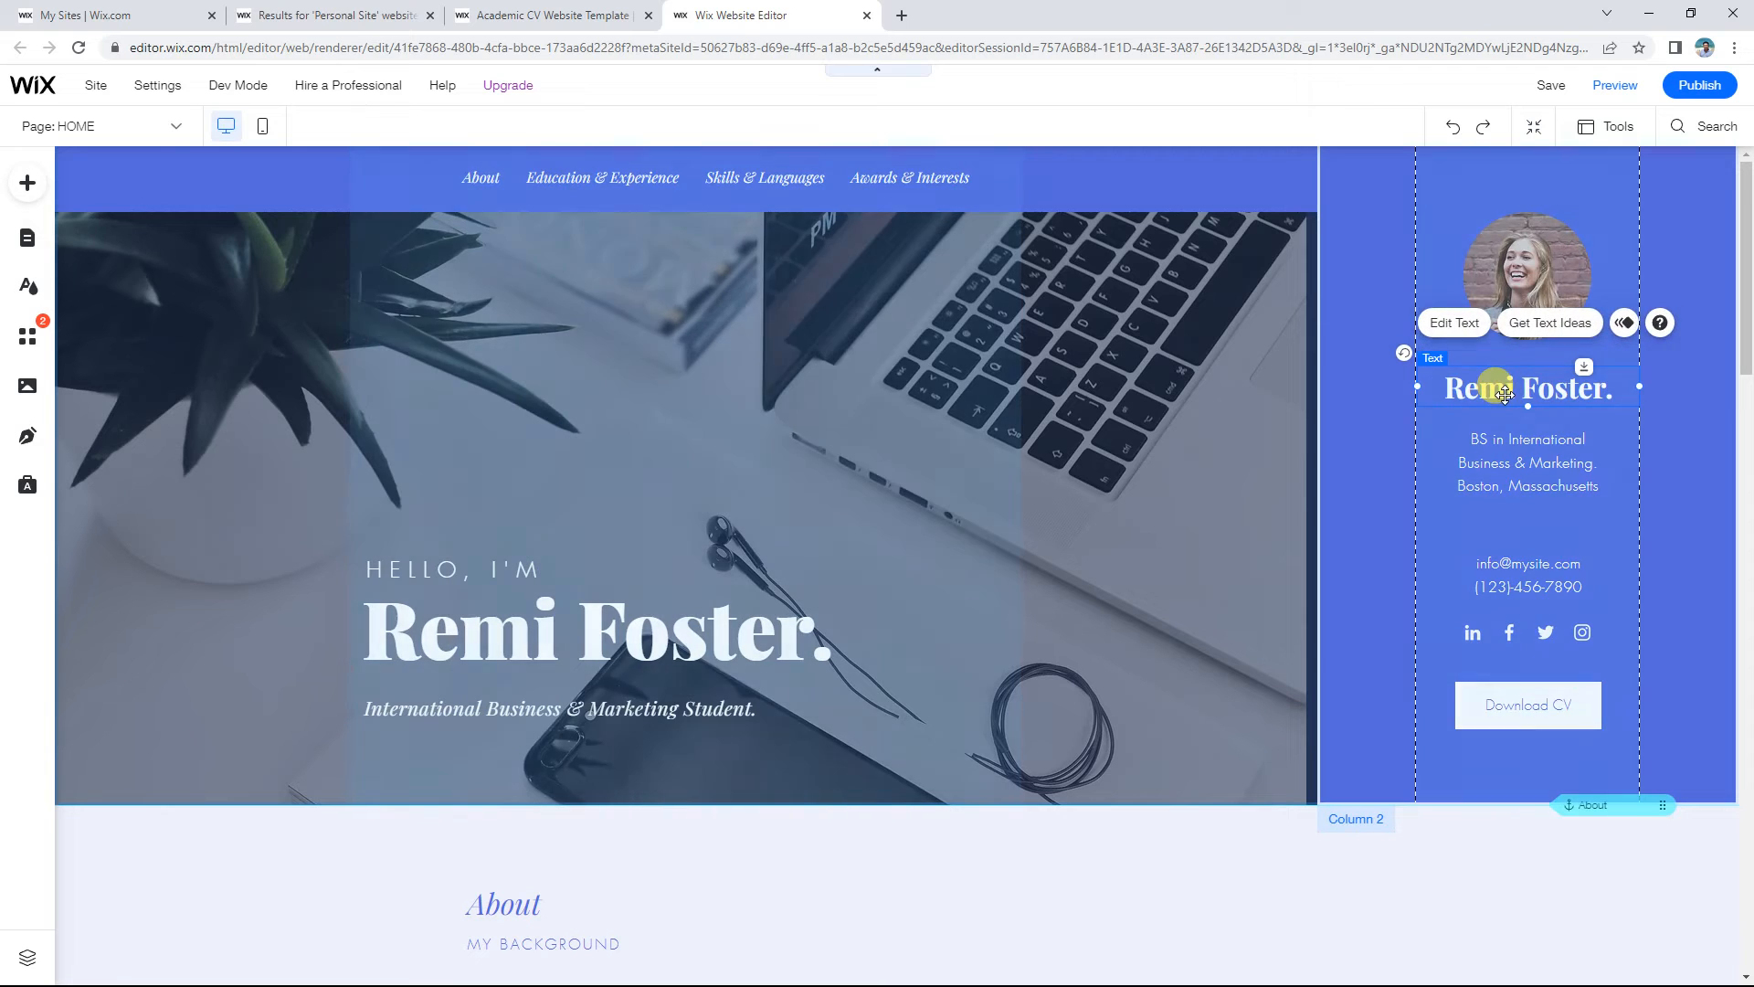
click(1528, 161)
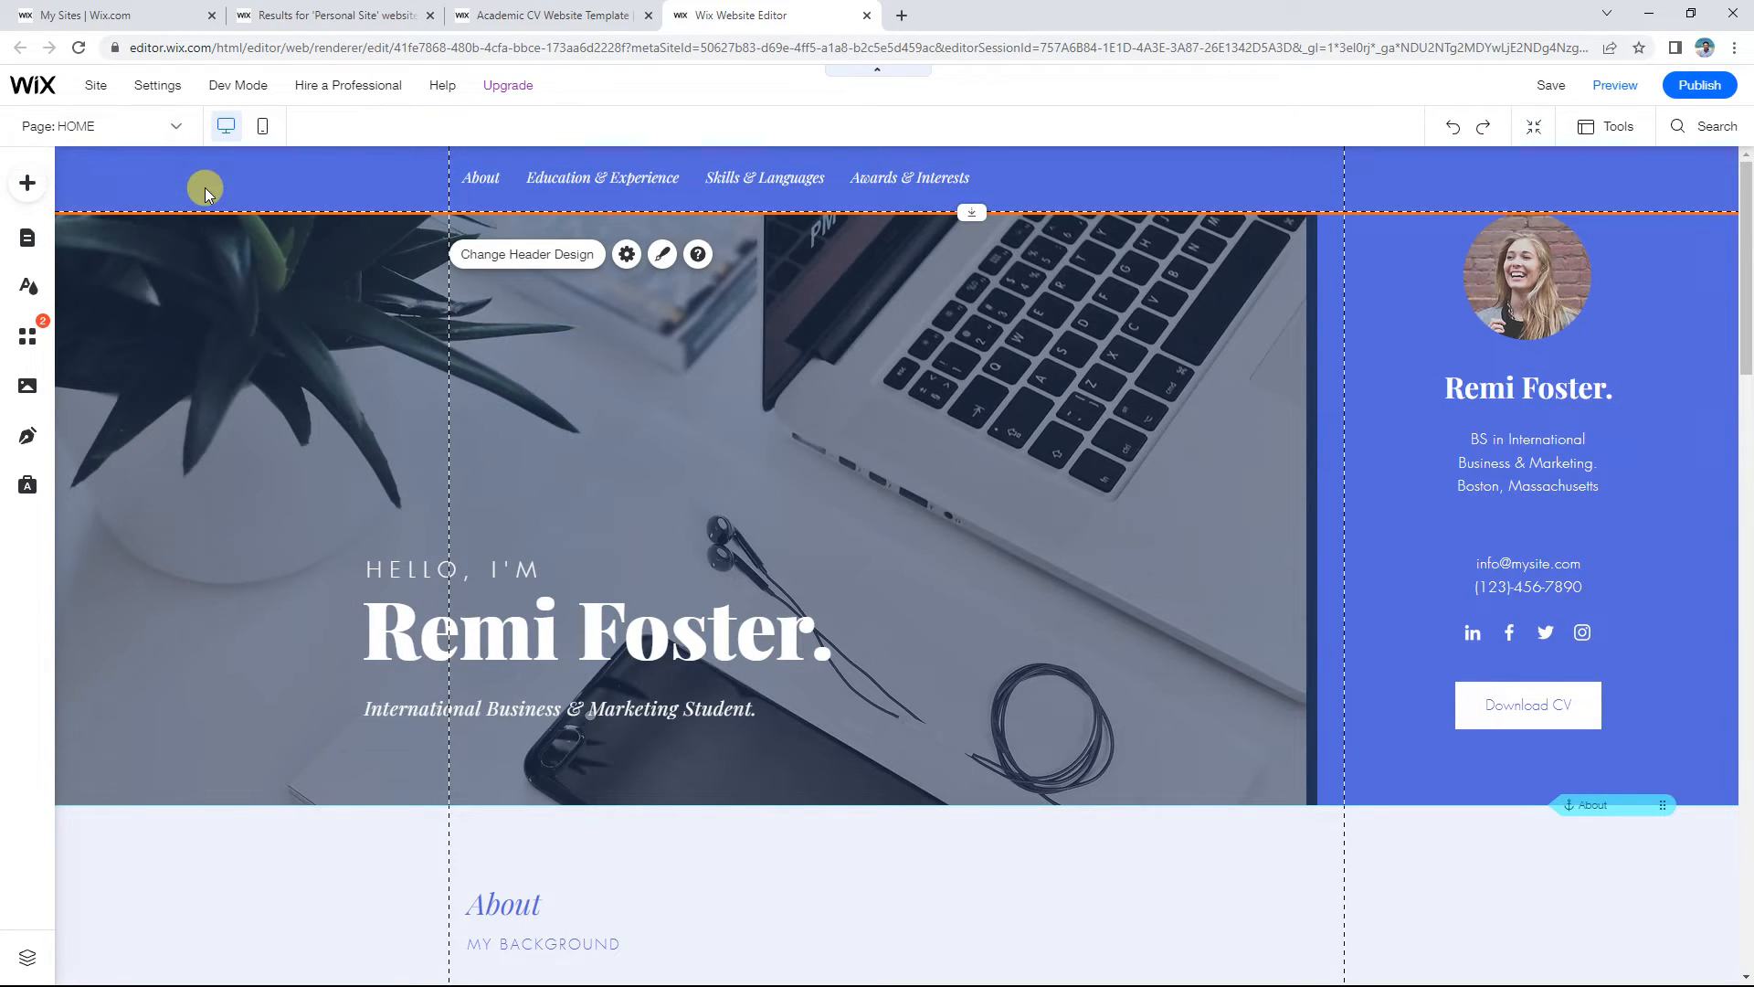
scroll(254, 425, down, 15)
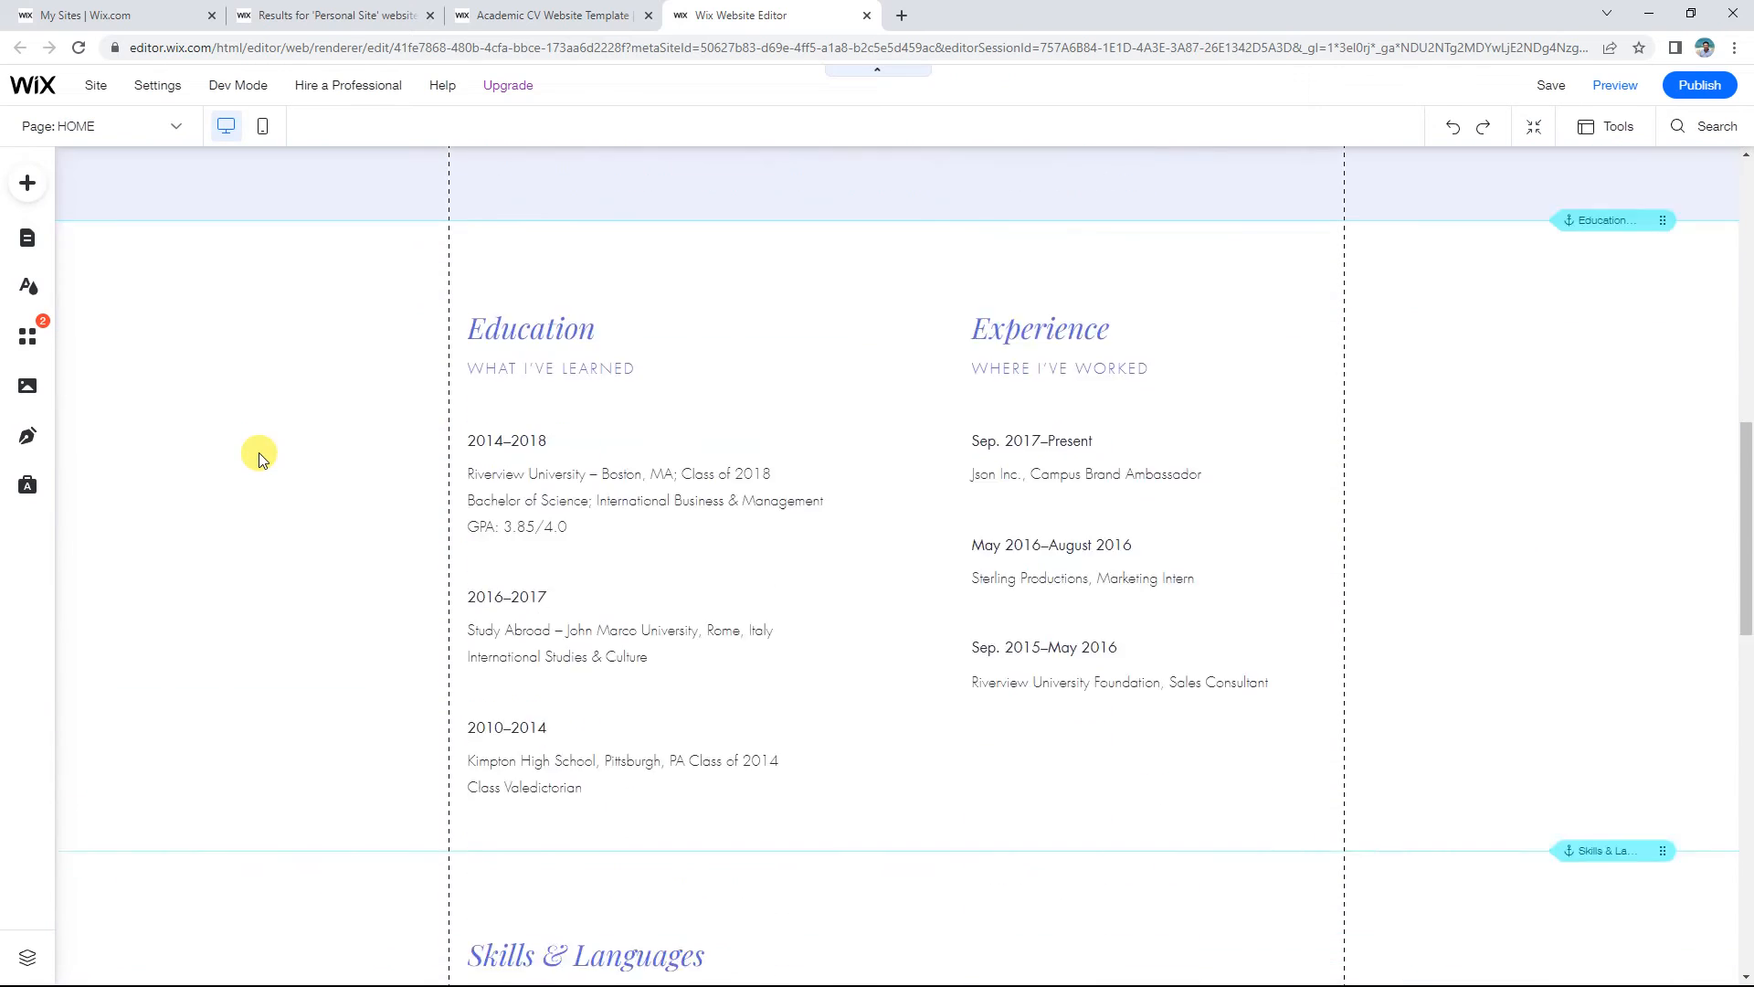
scroll(258, 457, down, 8)
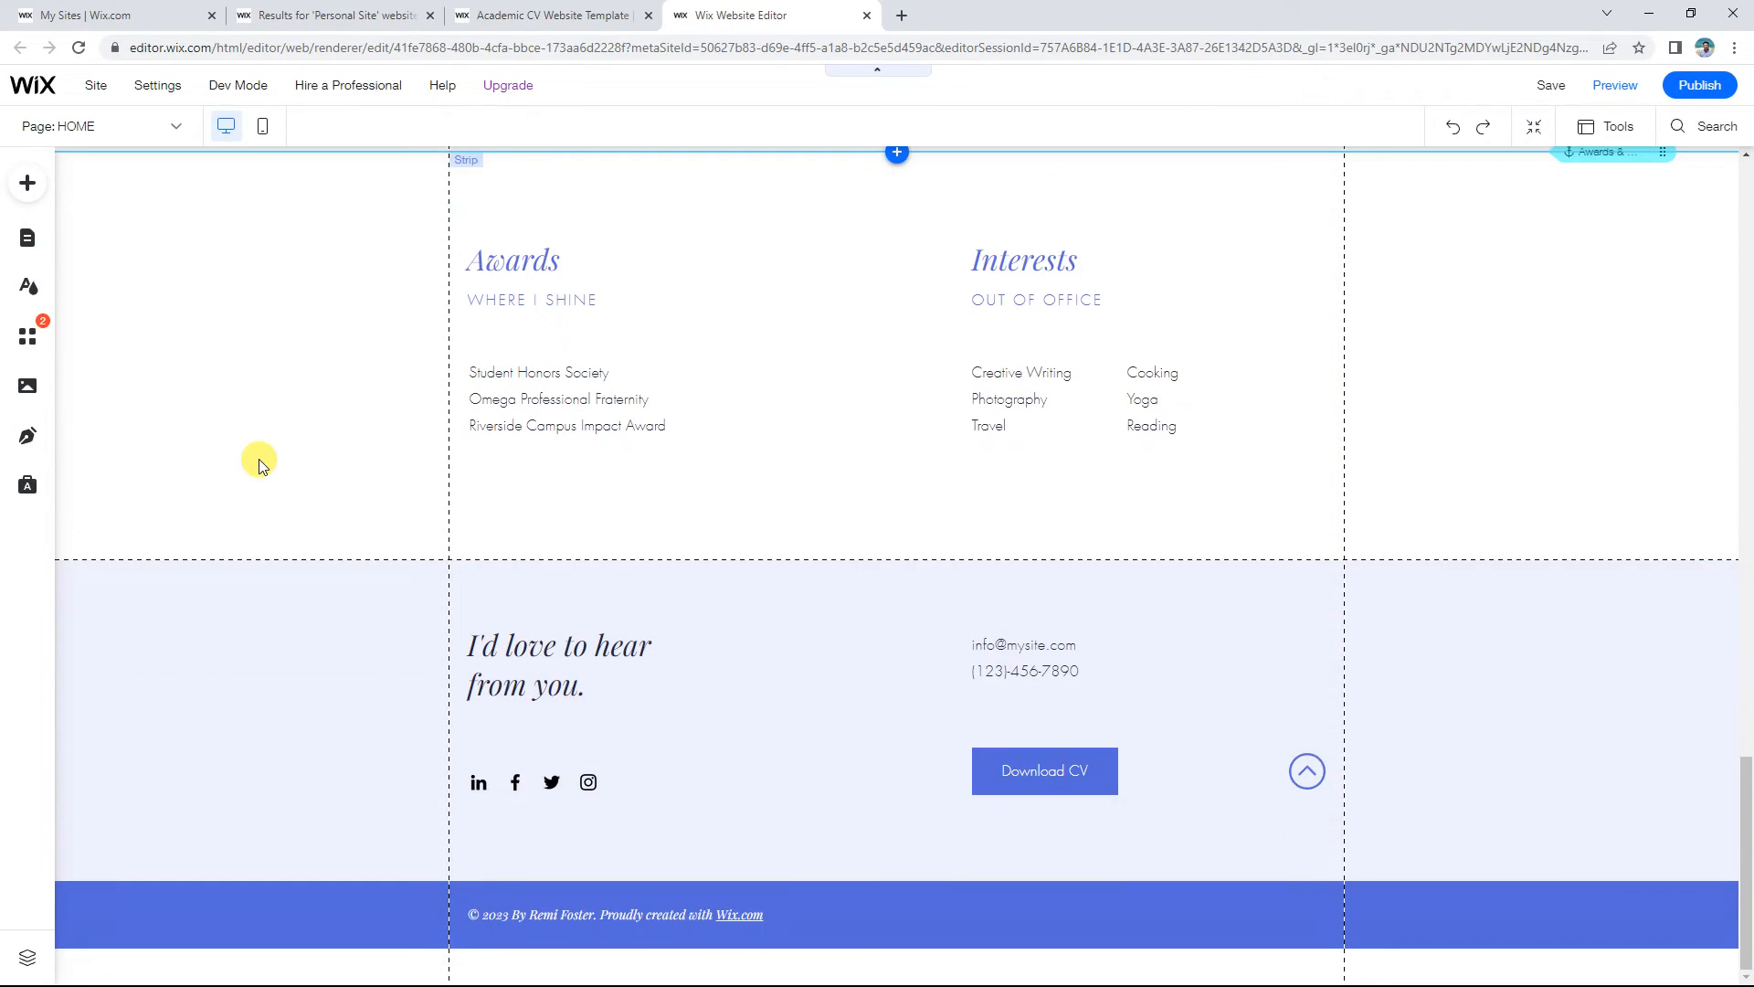
scroll(259, 462, up, 20)
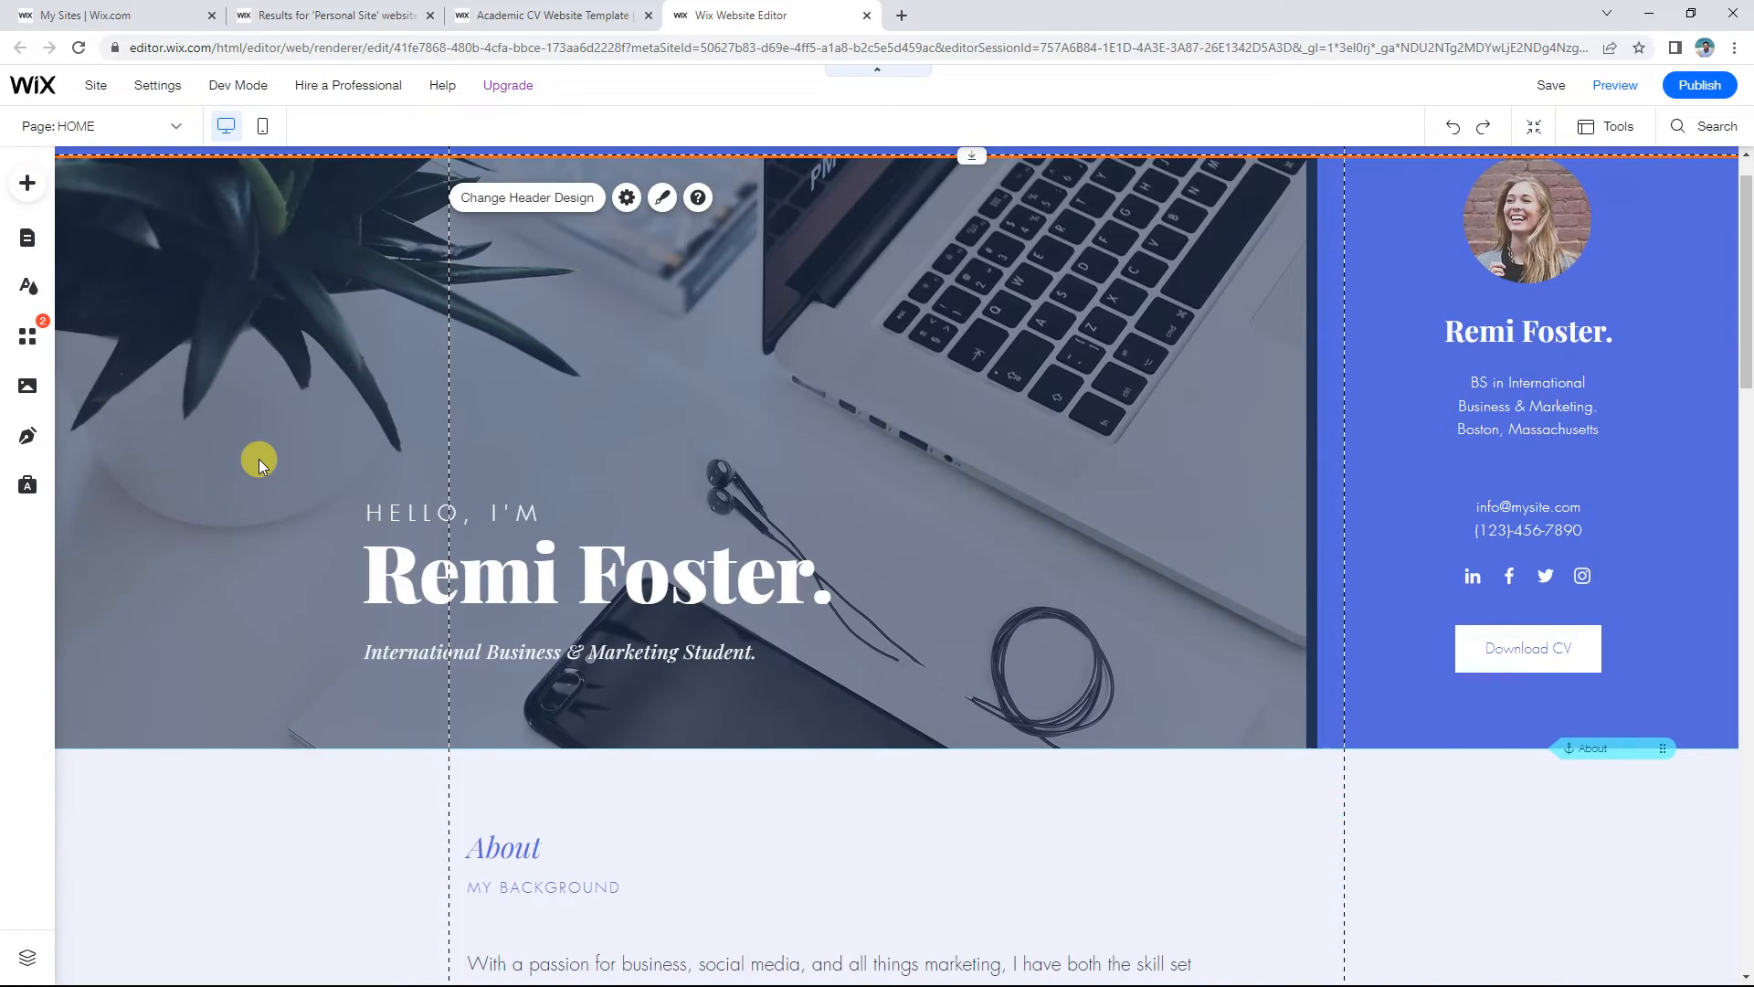
scroll(260, 458, up, 1)
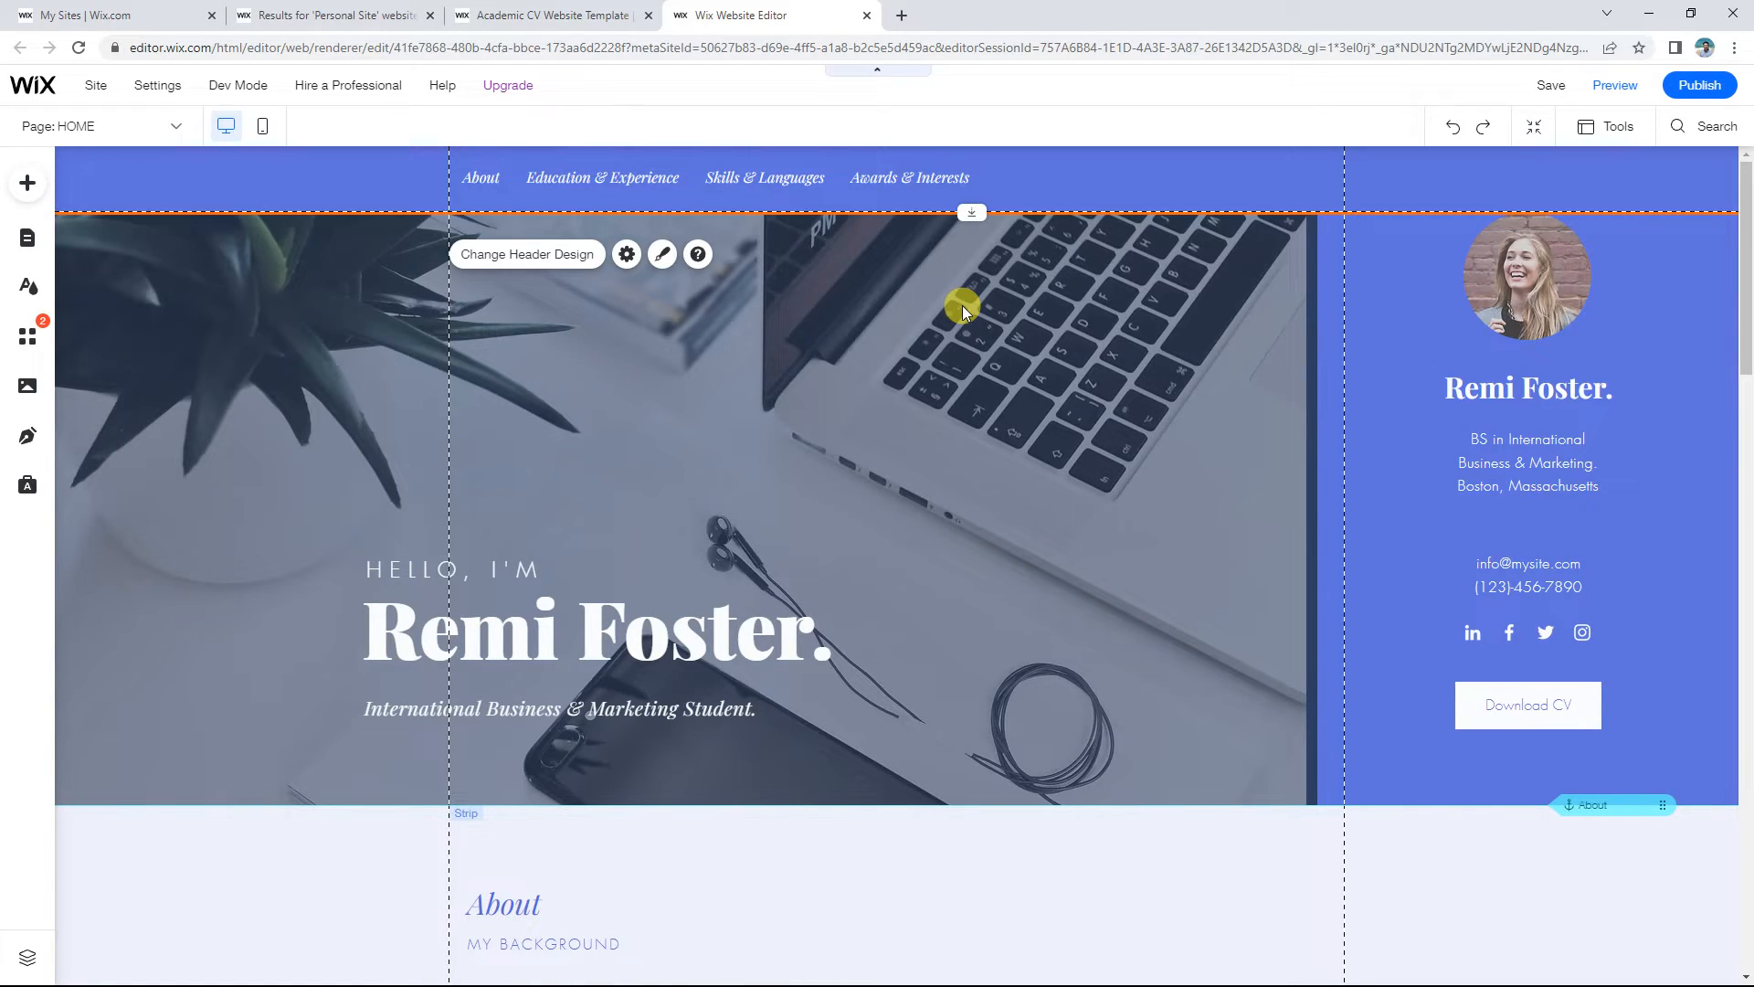
scroll(962, 305, down, 1)
scroll(962, 306, up, 1)
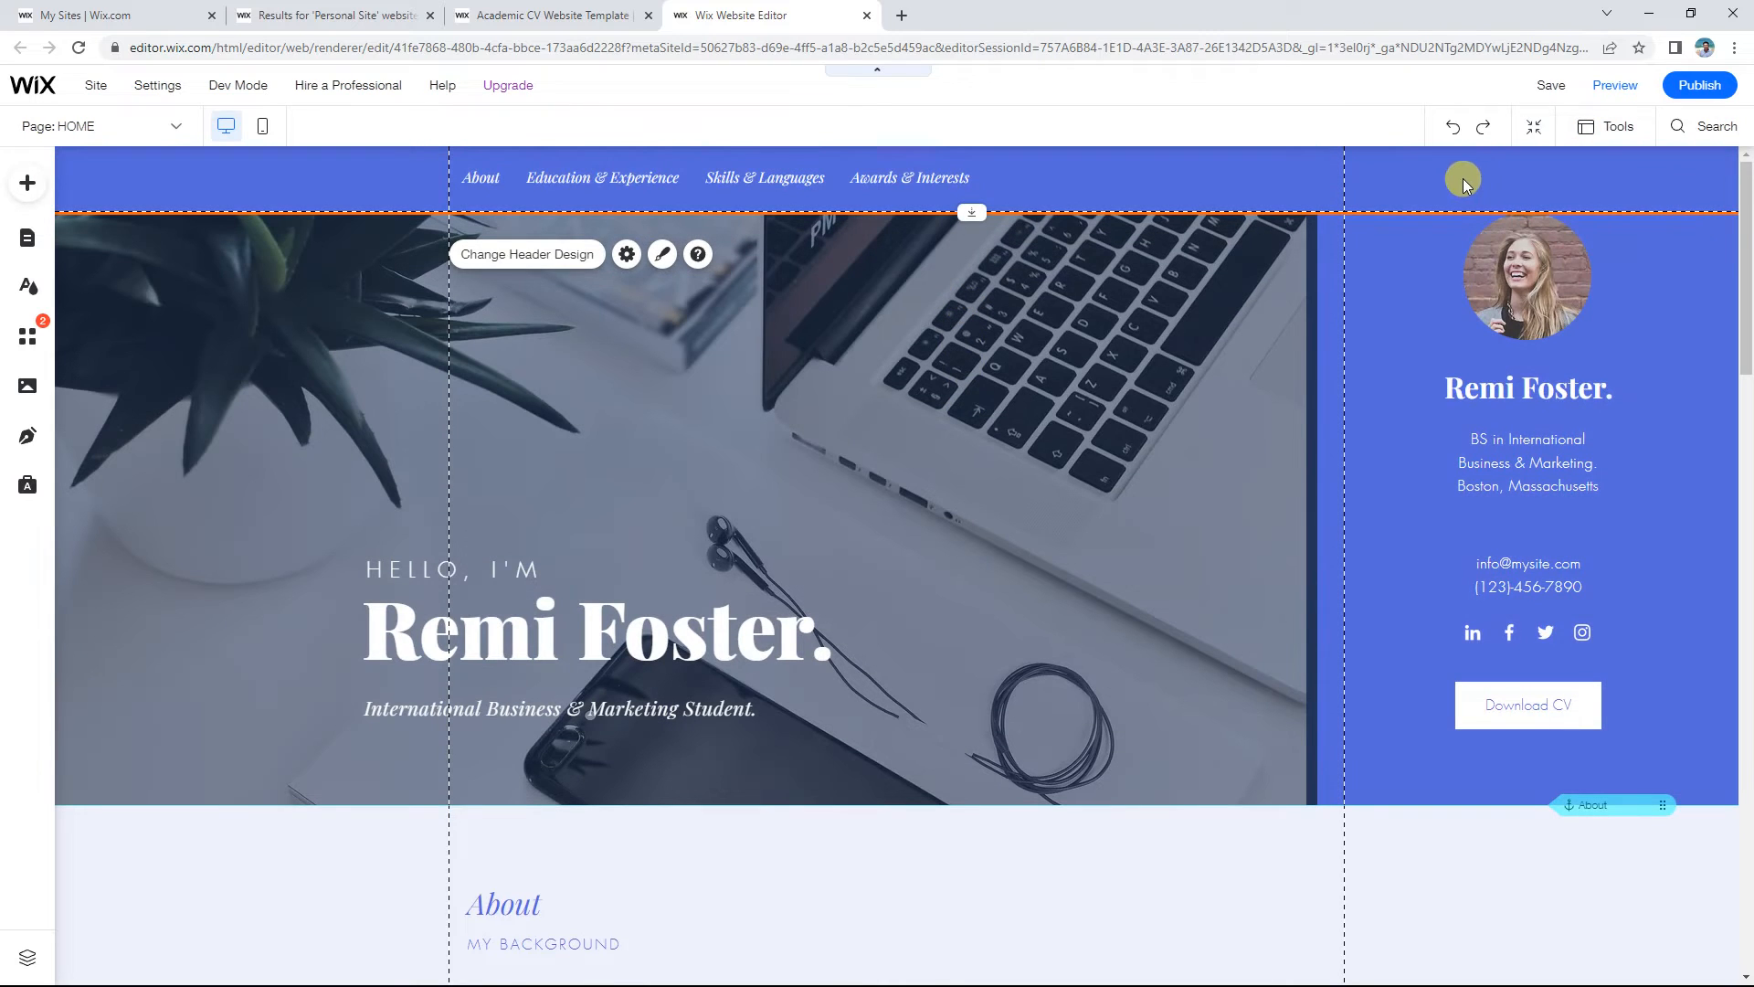
scroll(1449, 265, down, 15)
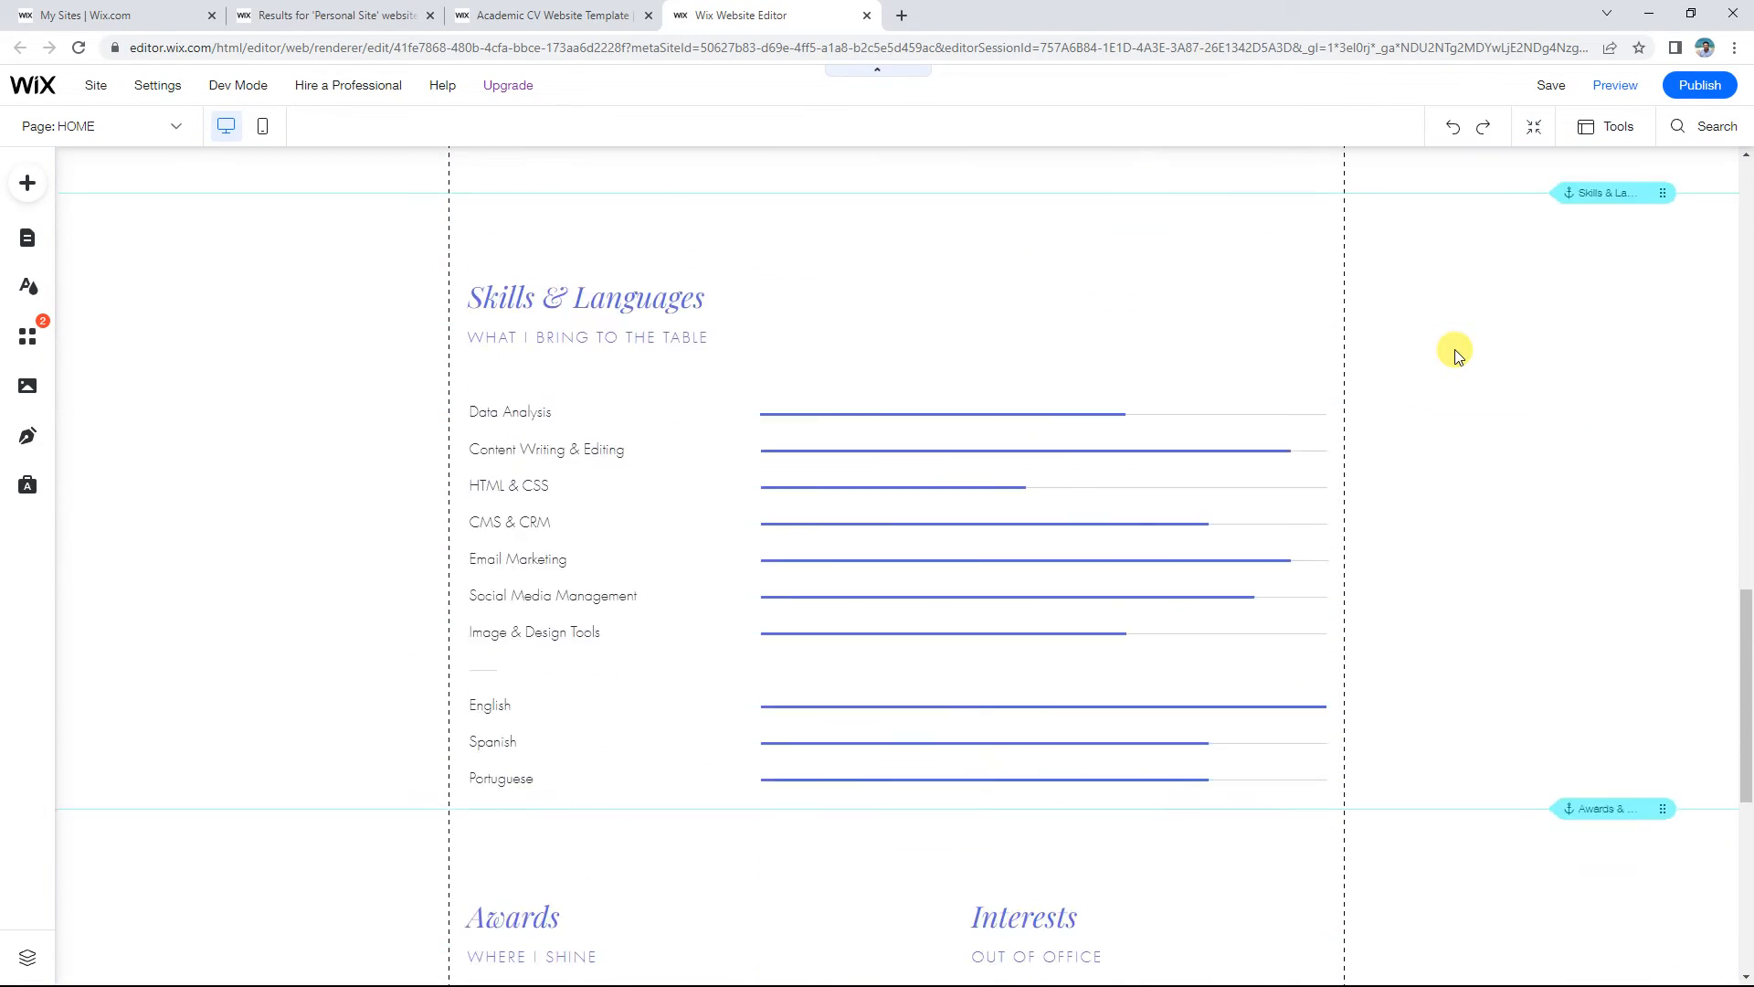
scroll(1456, 354, down, 8)
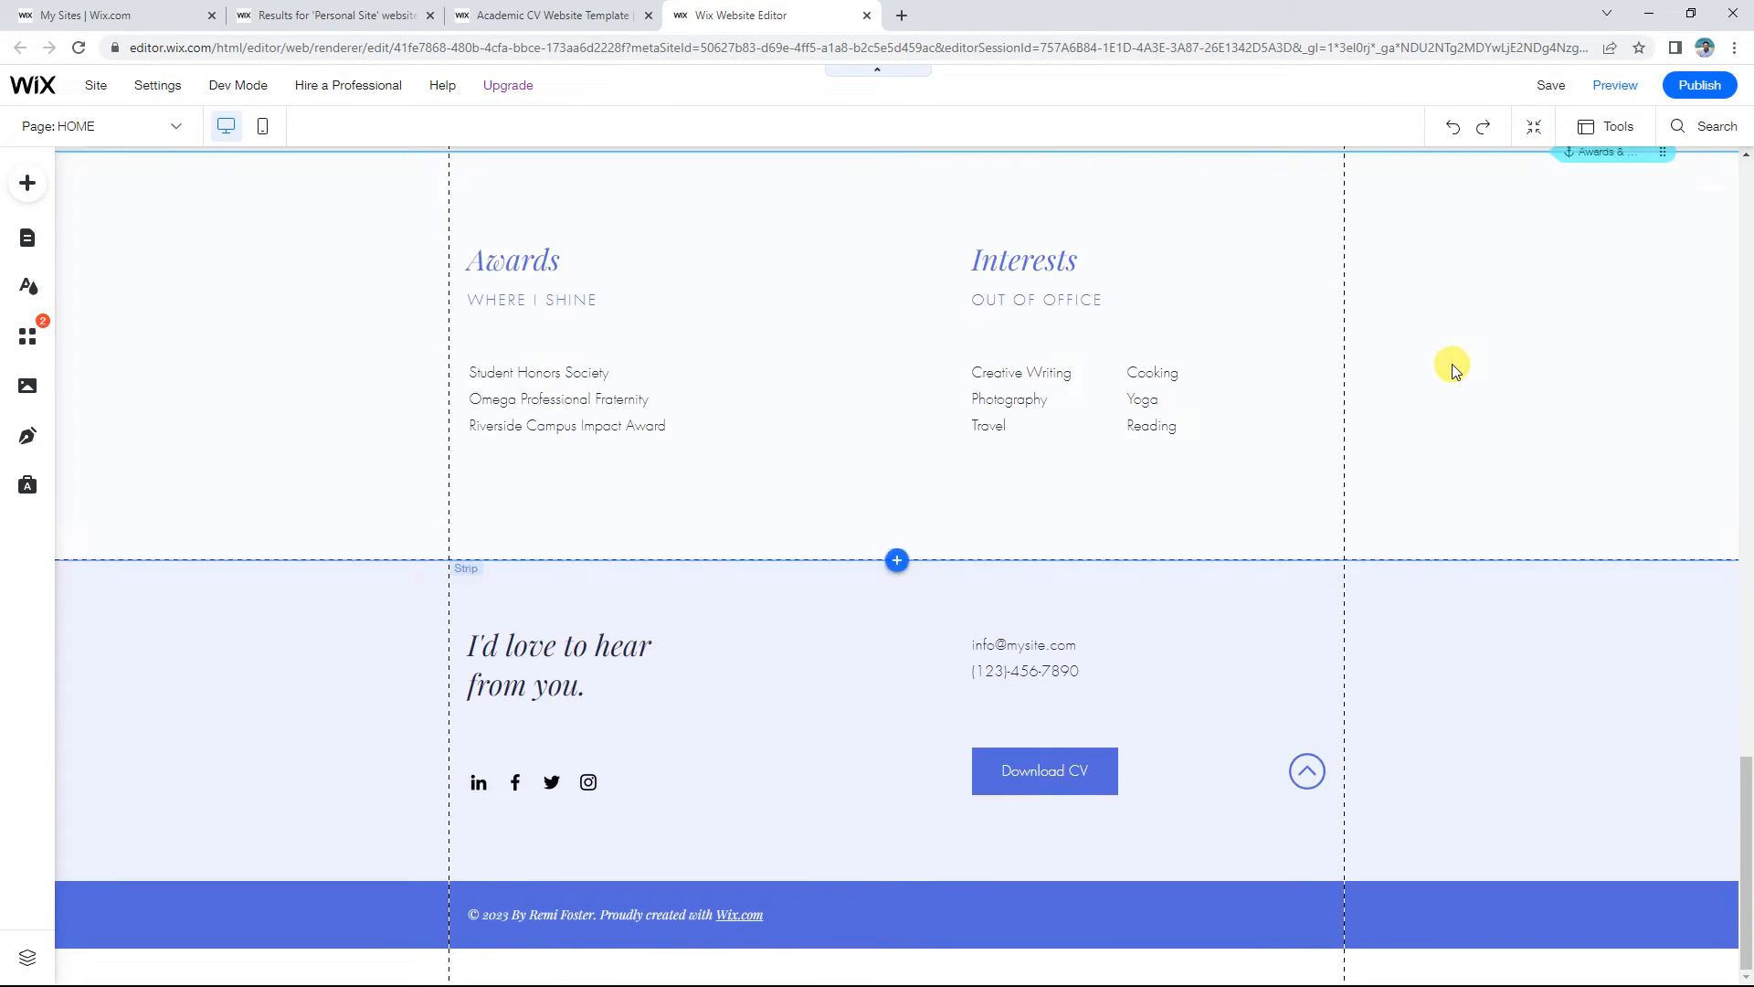
scroll(1414, 363, up, 20)
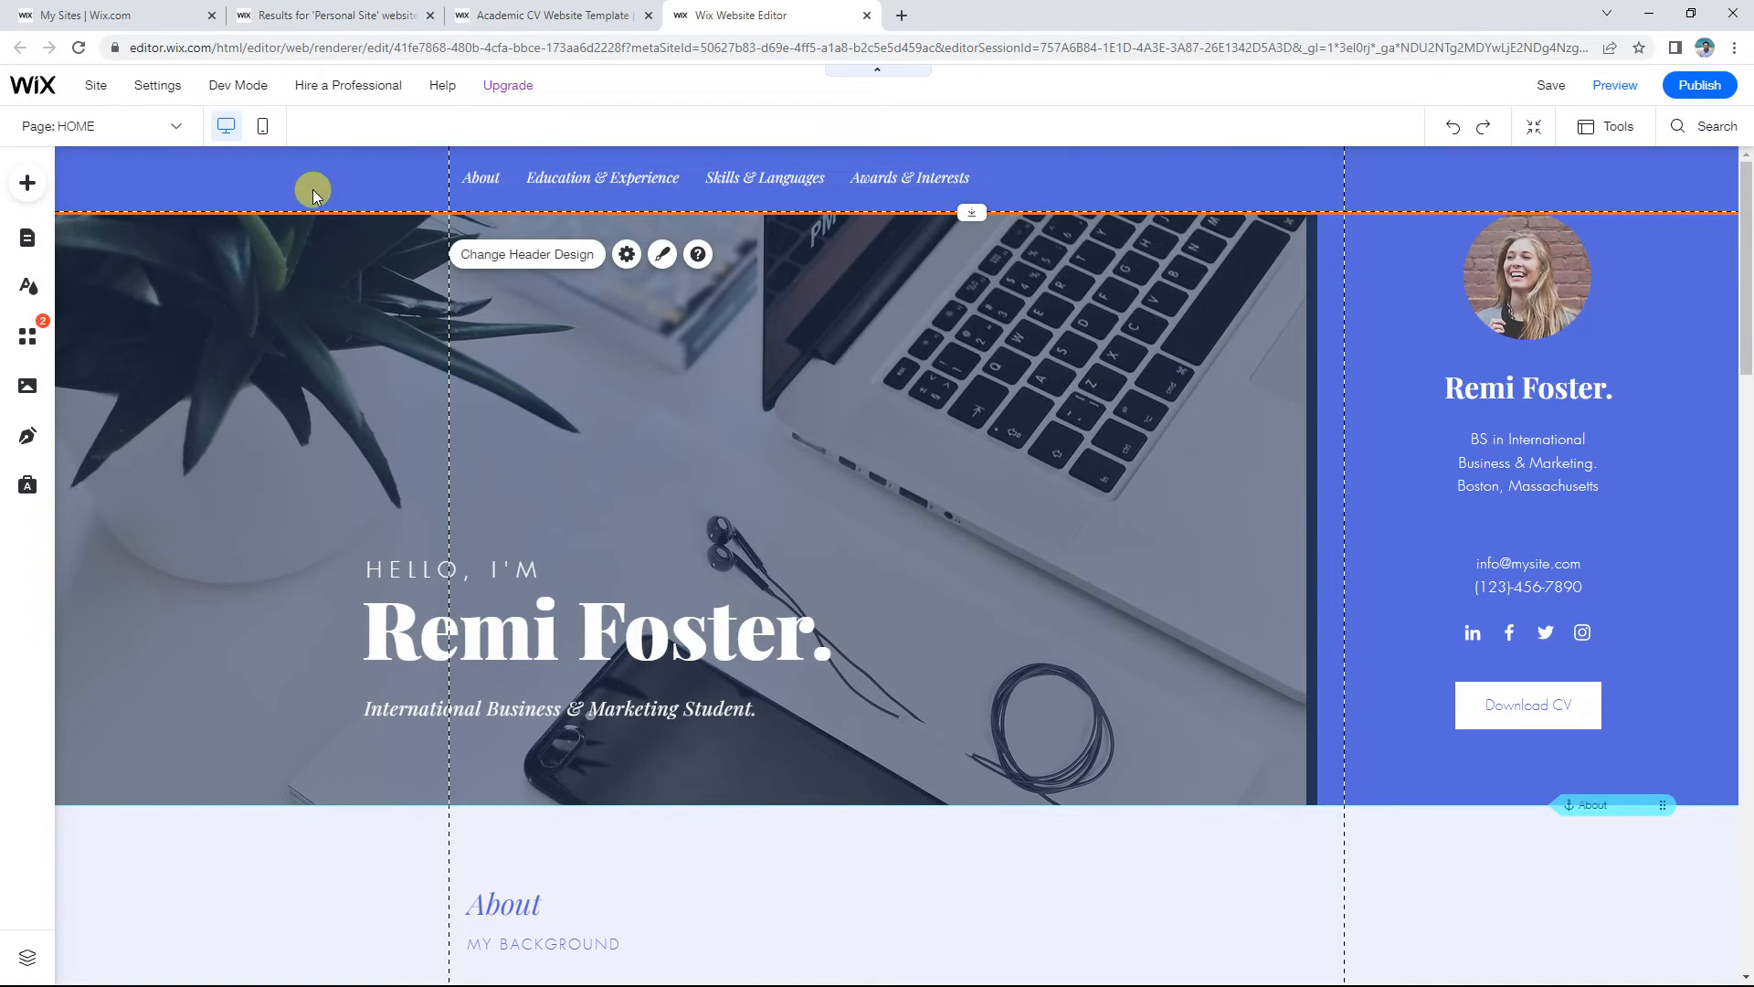
scroll(1460, 409, down, 10)
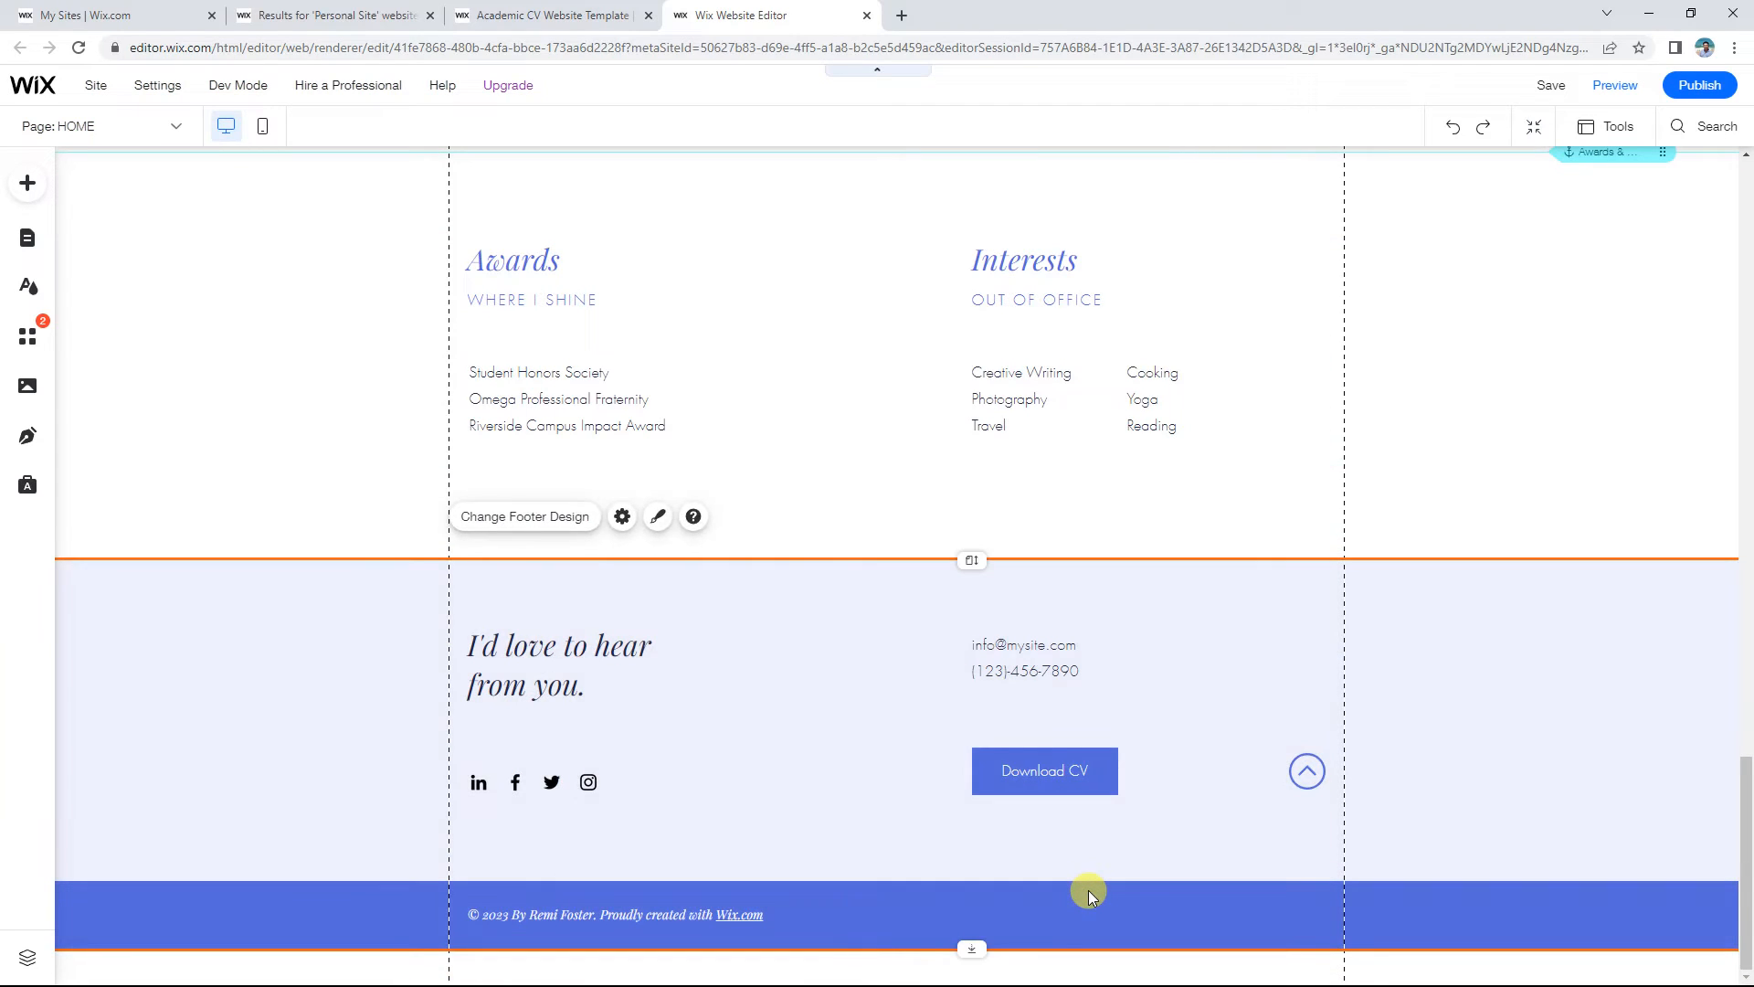
scroll(920, 743, up, 8)
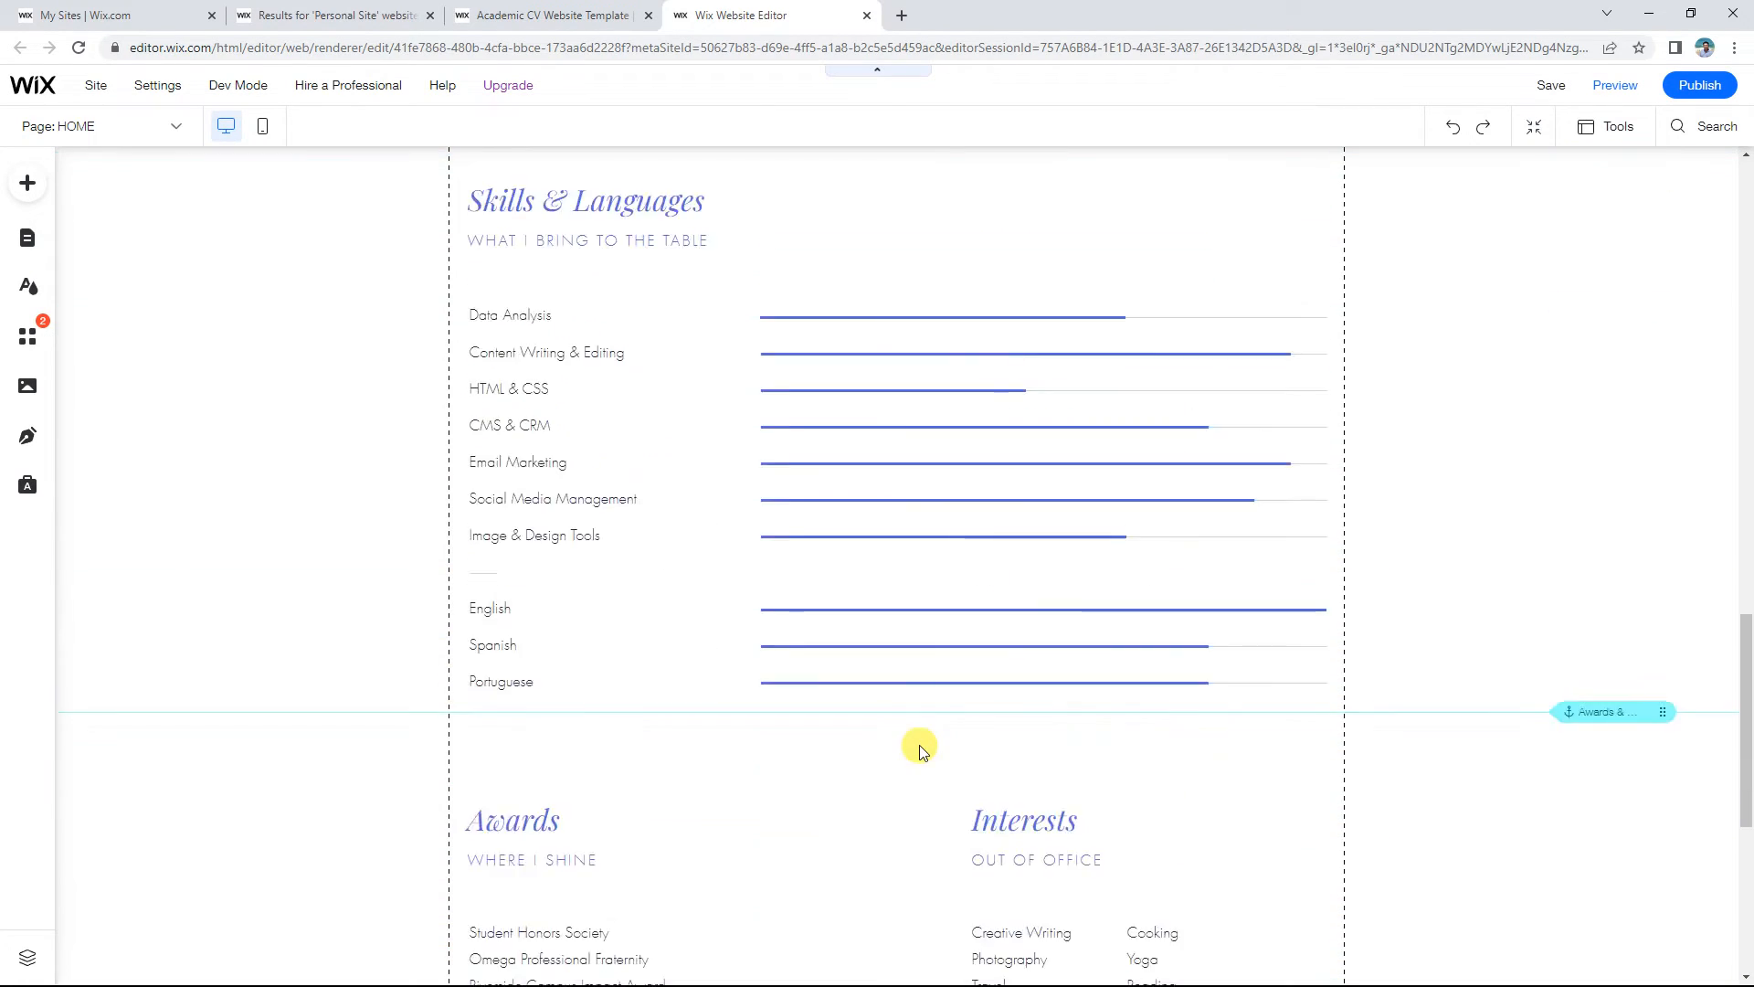
scroll(920, 744, up, 10)
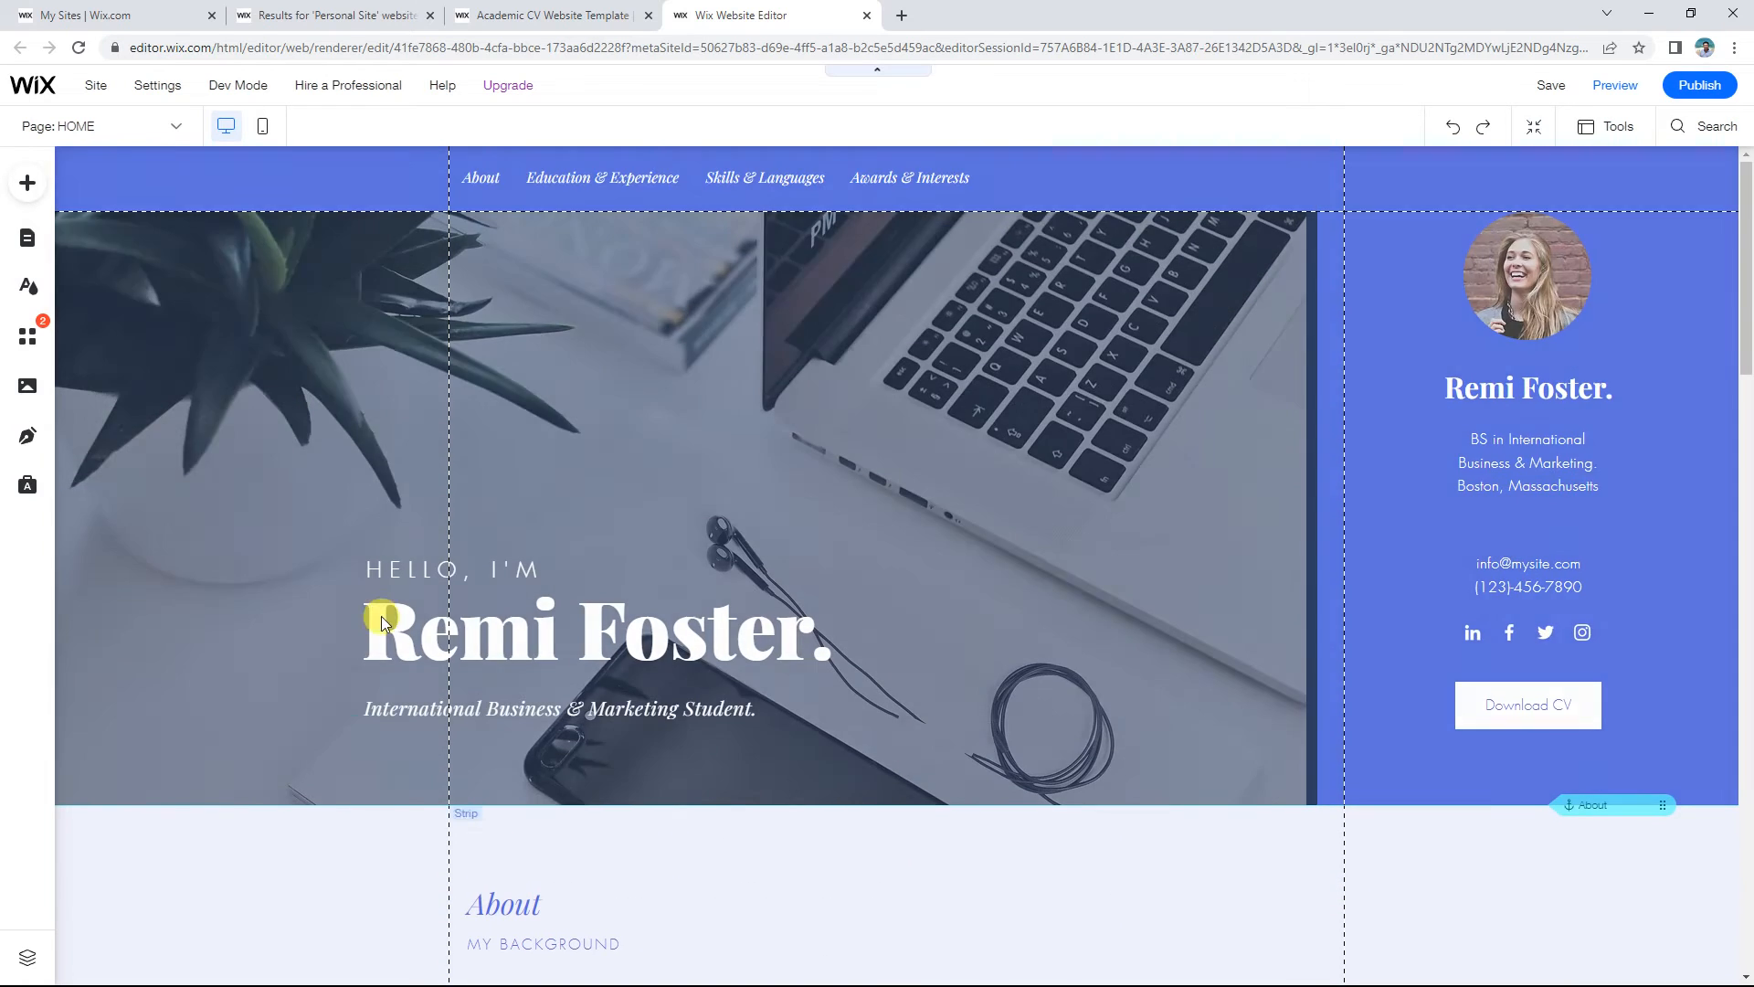
scroll(265, 372, down, 10)
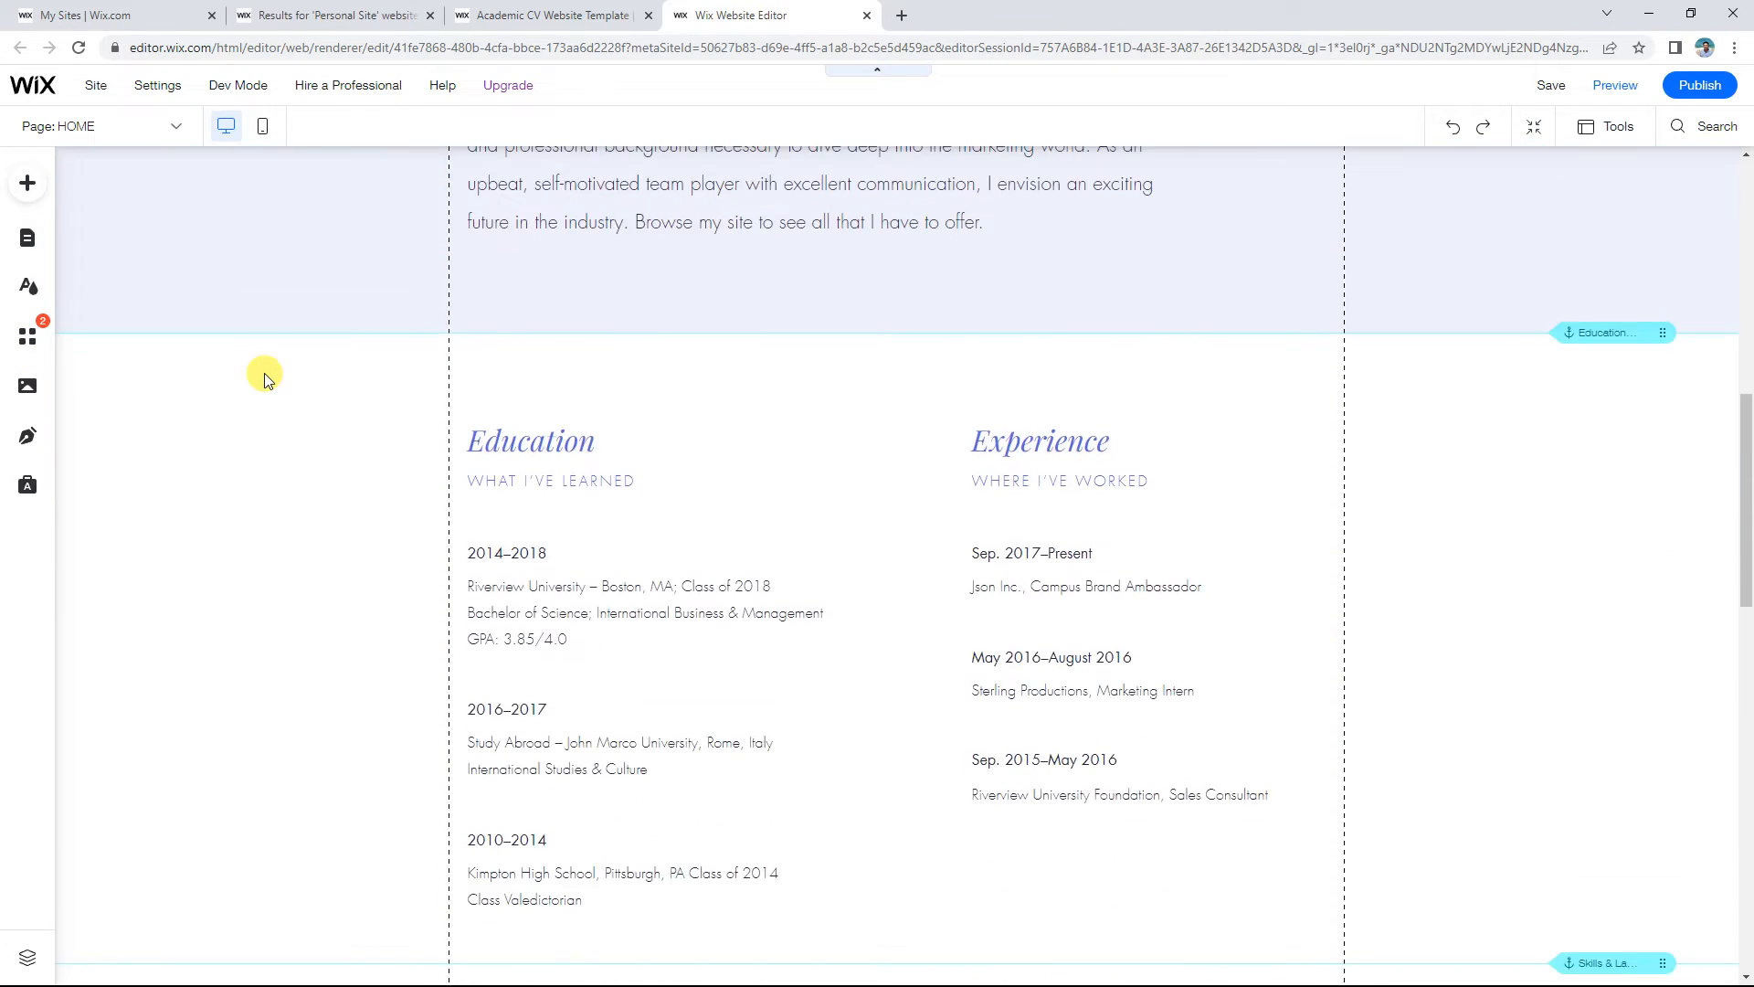
scroll(265, 372, down, 10)
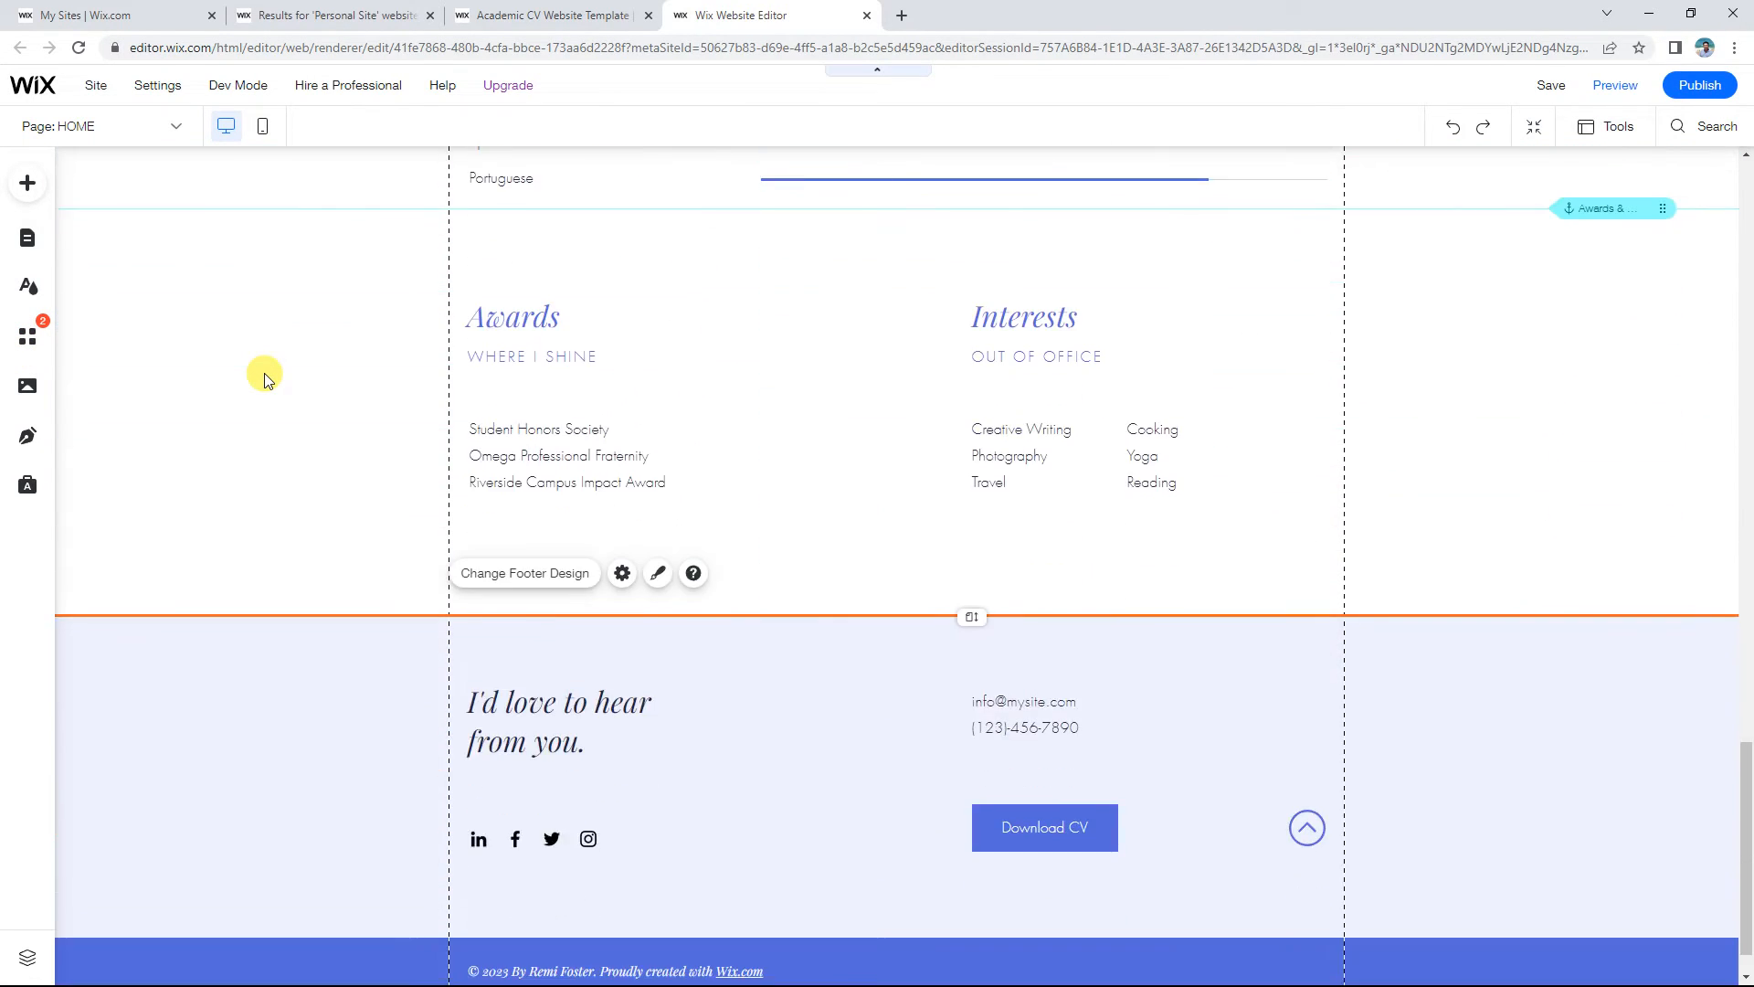
scroll(265, 374, up, 10)
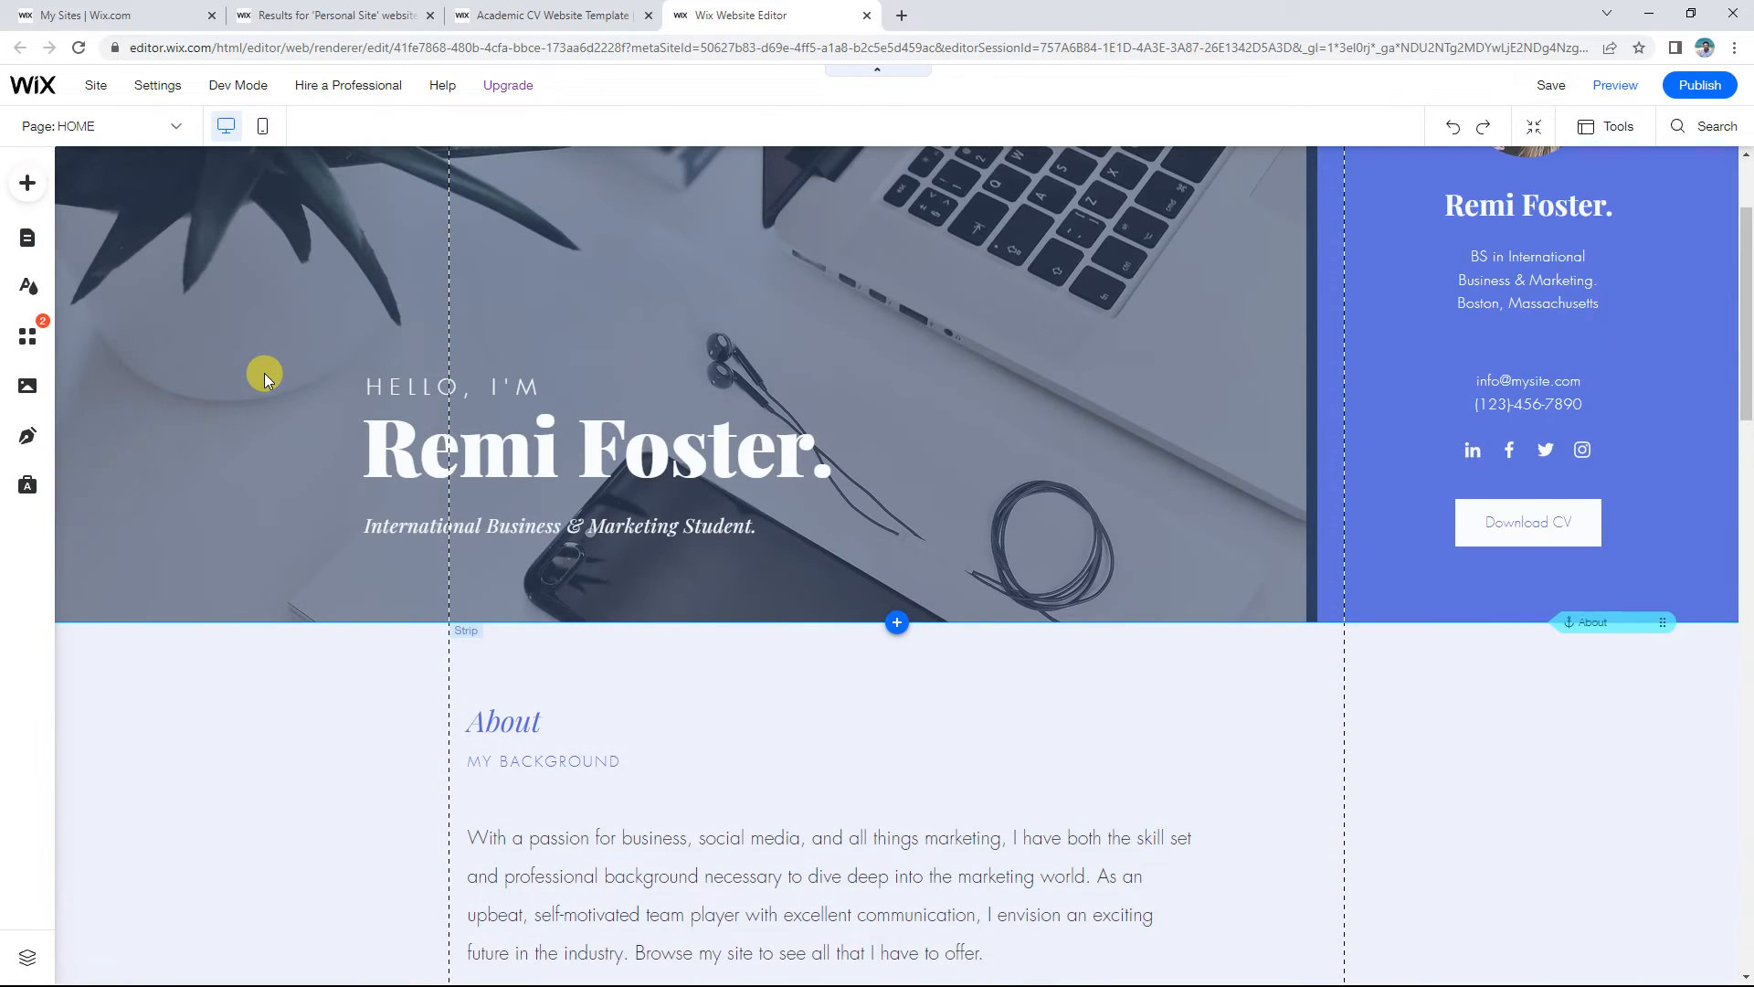
scroll(265, 372, up, 1)
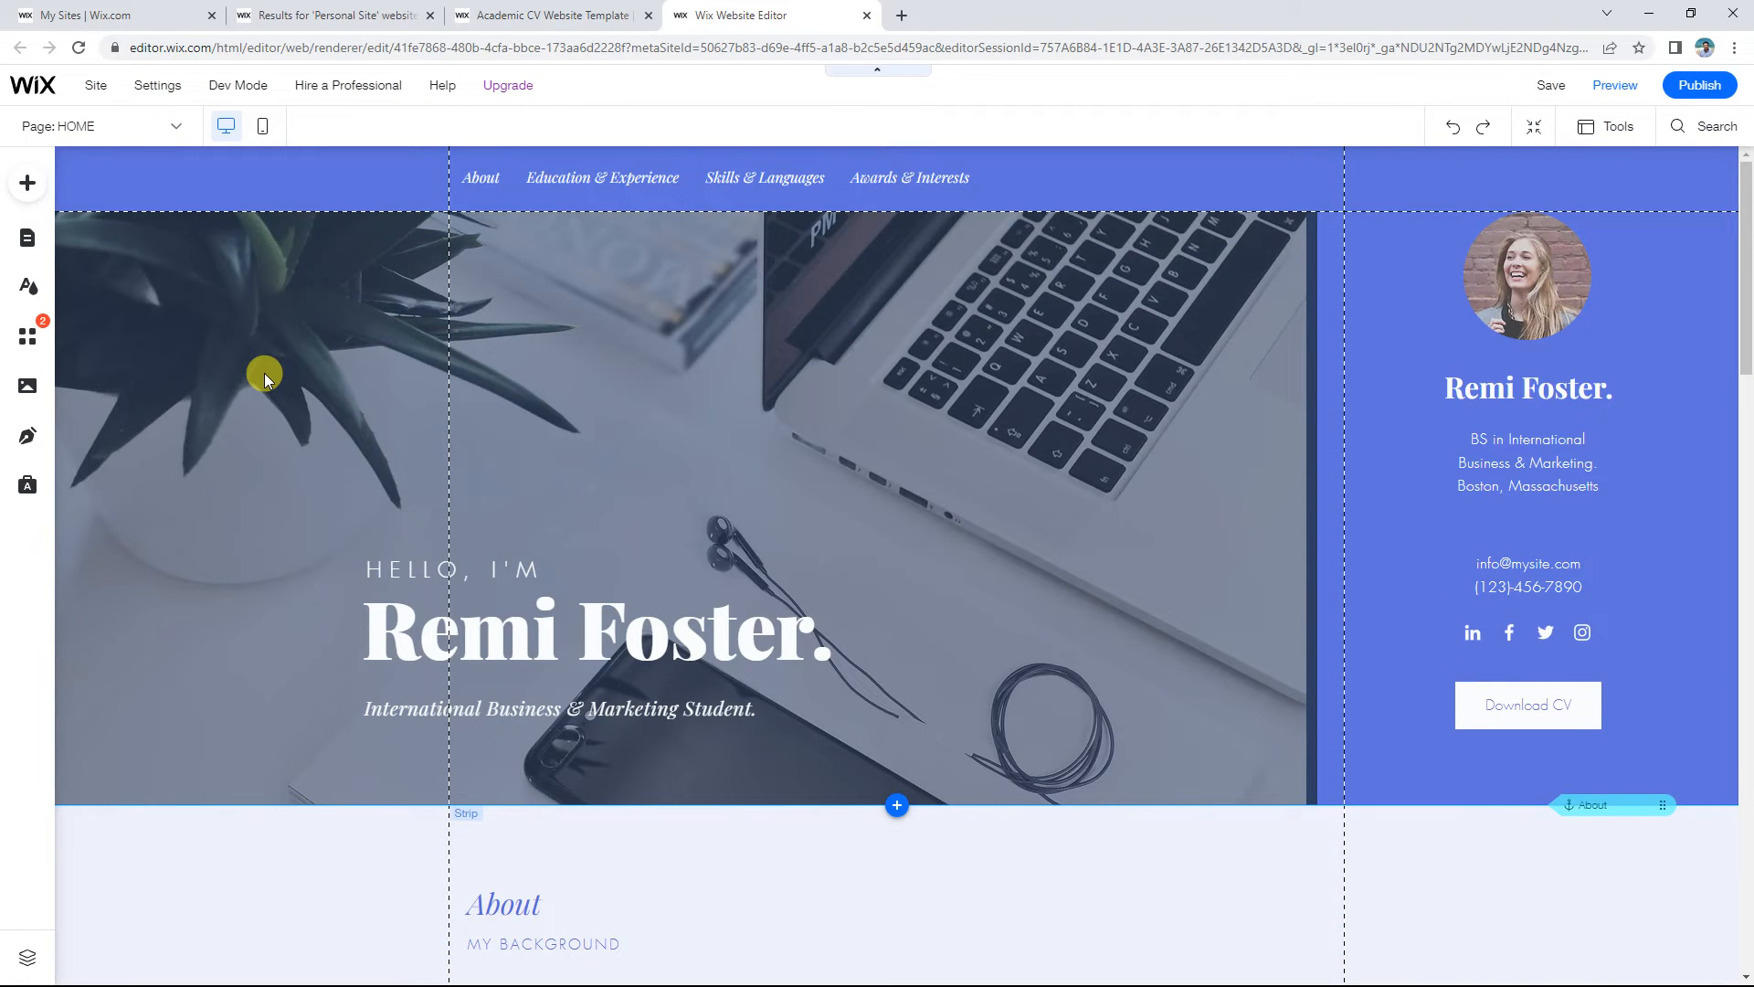
click(265, 372)
scroll(1142, 582, down, 3)
scroll(1142, 583, down, 10)
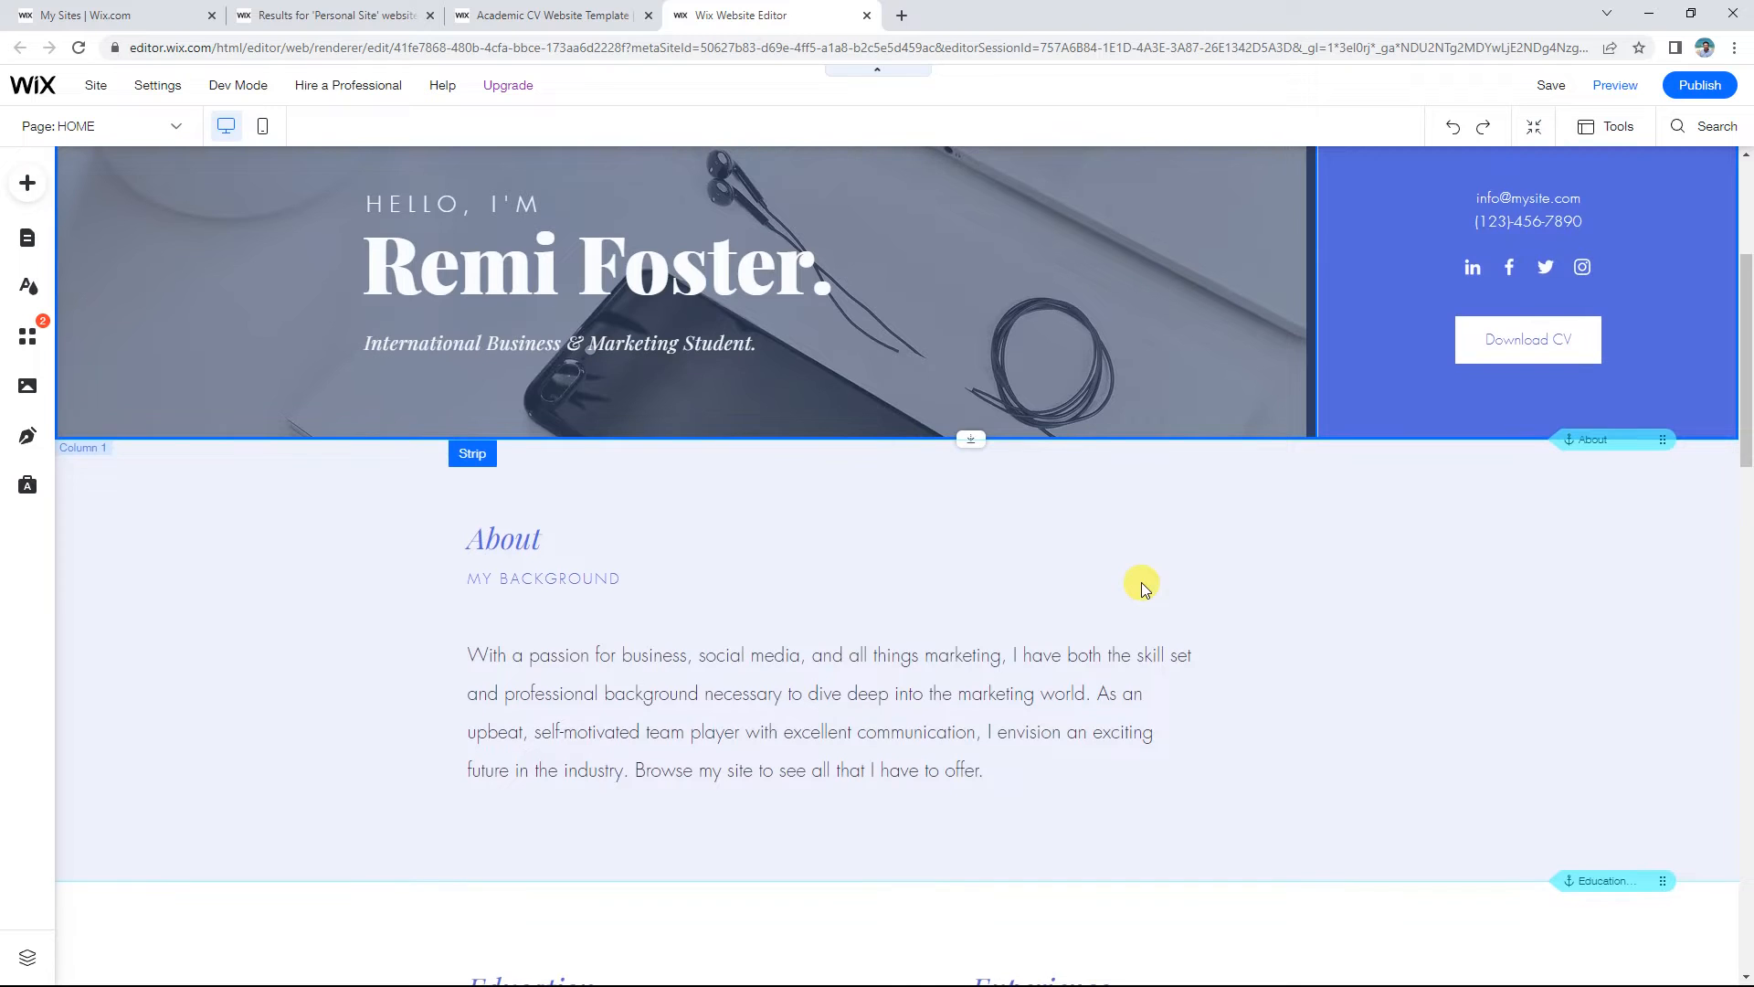
scroll(1135, 589, down, 6)
scroll(1132, 587, up, 20)
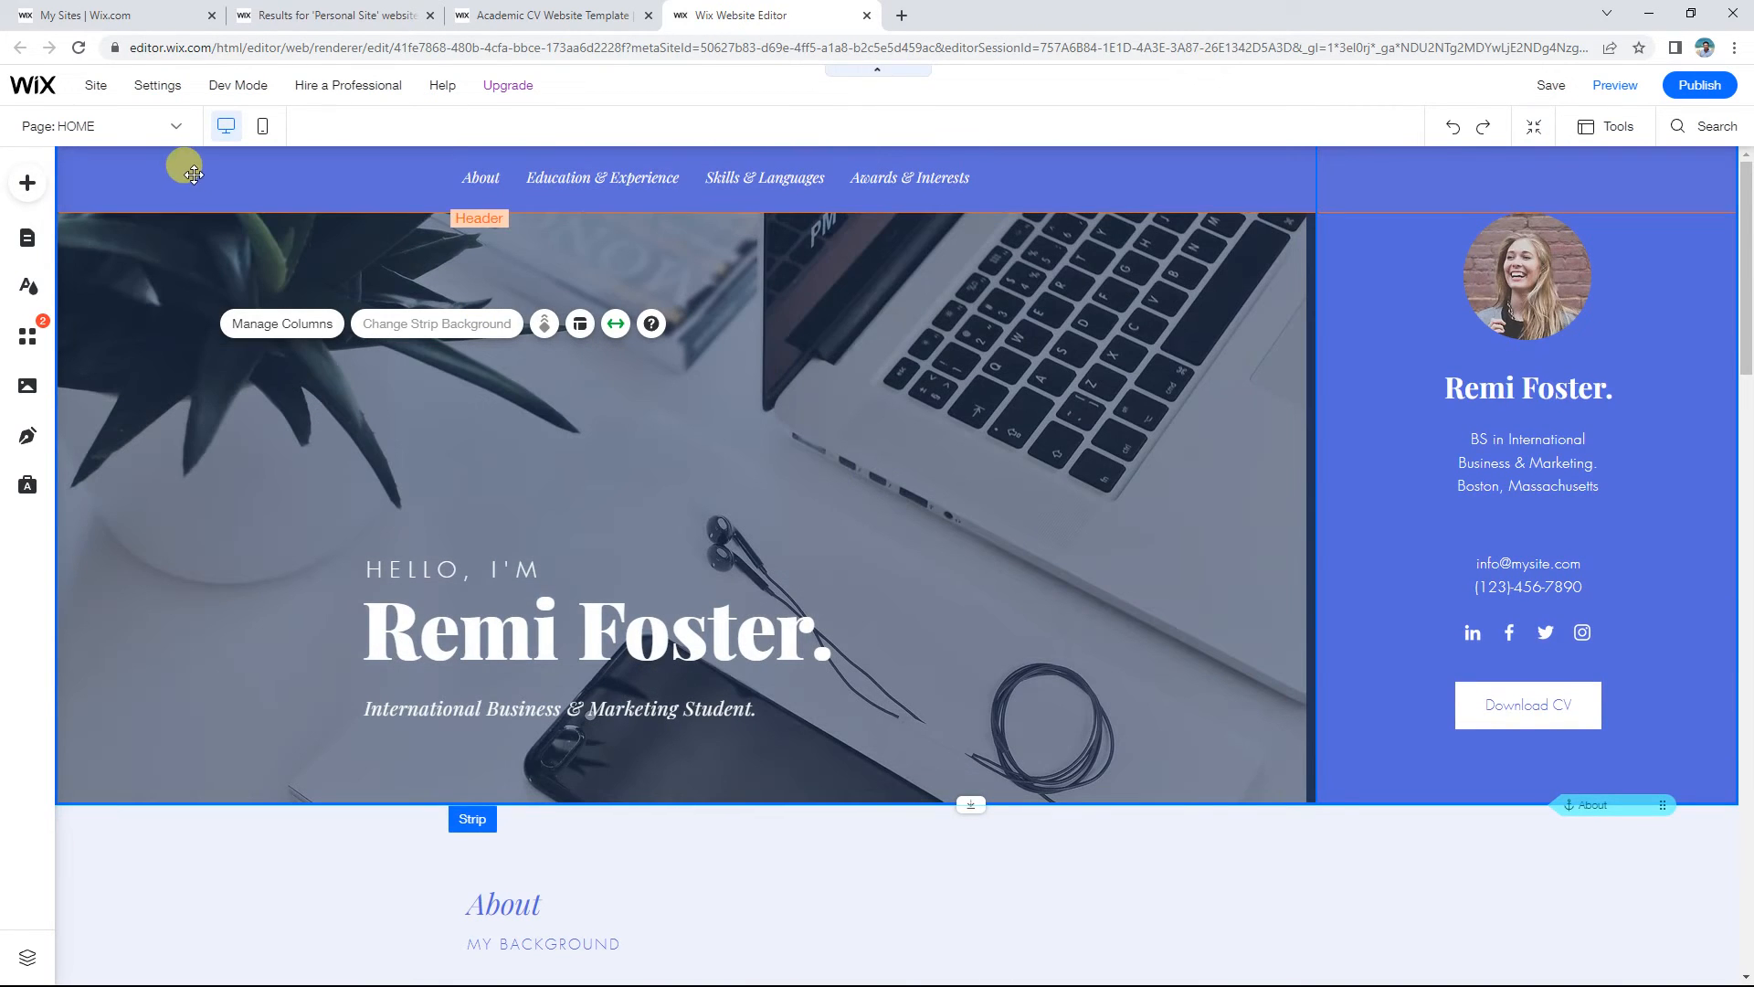
click(181, 180)
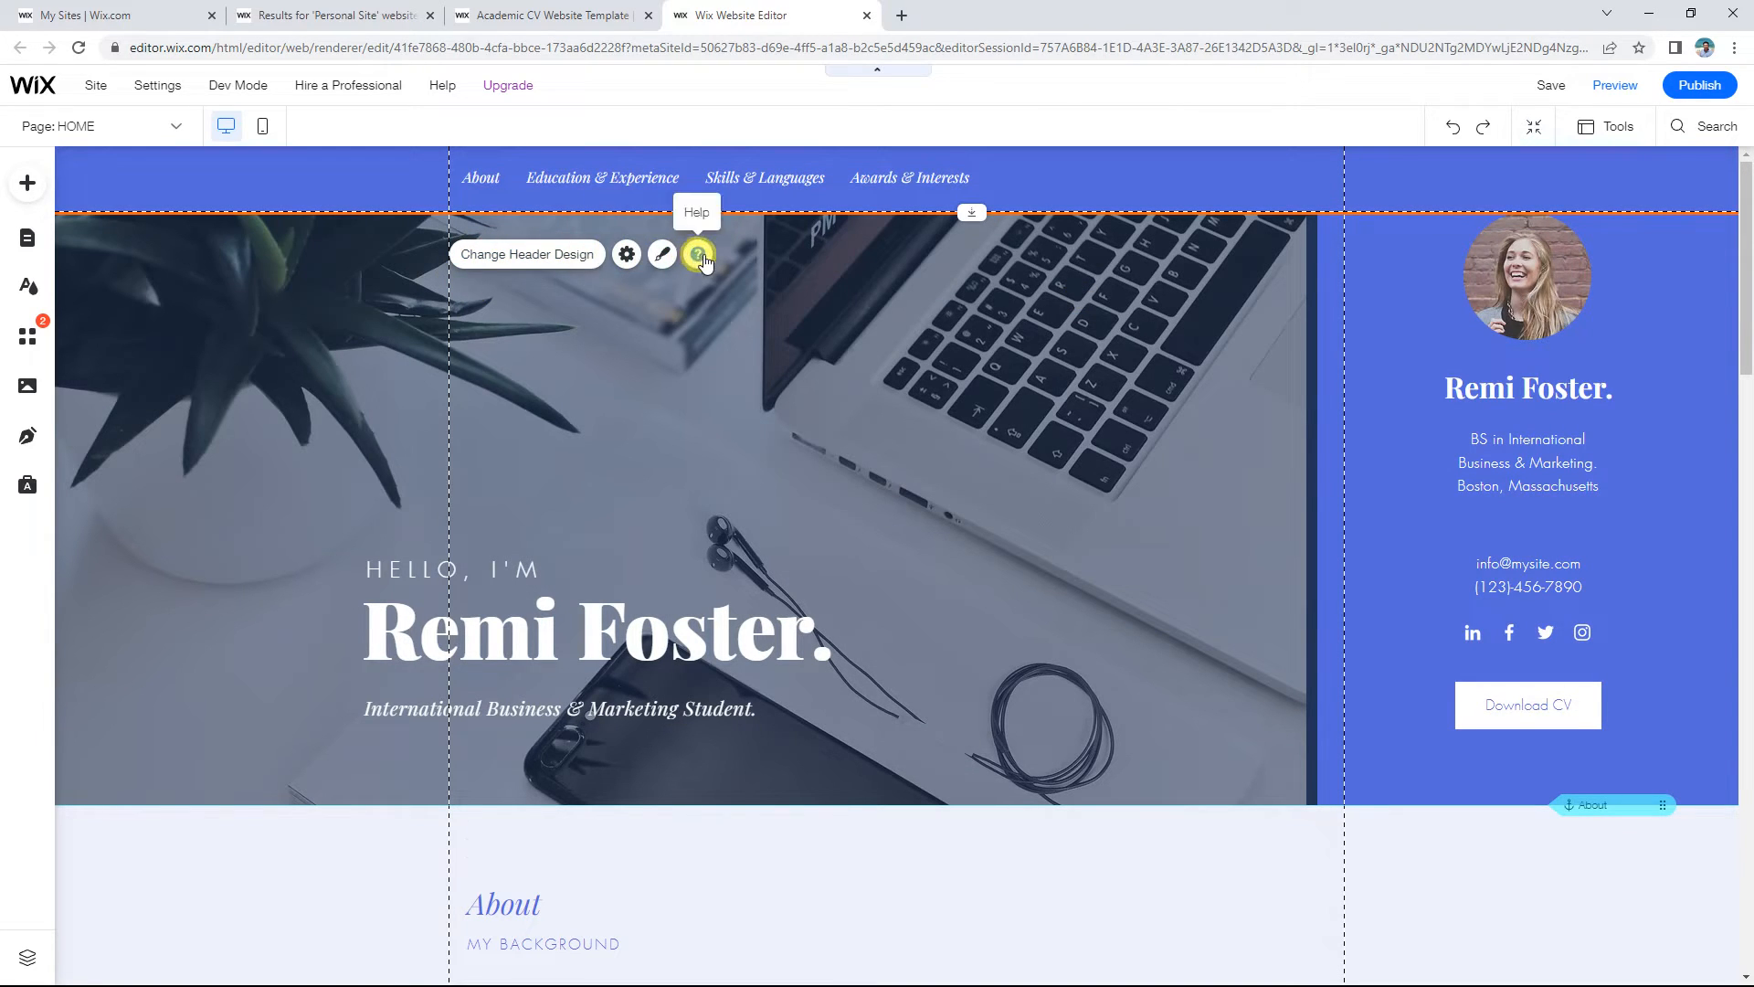
scroll(1124, 442, down, 15)
scroll(1129, 443, down, 9)
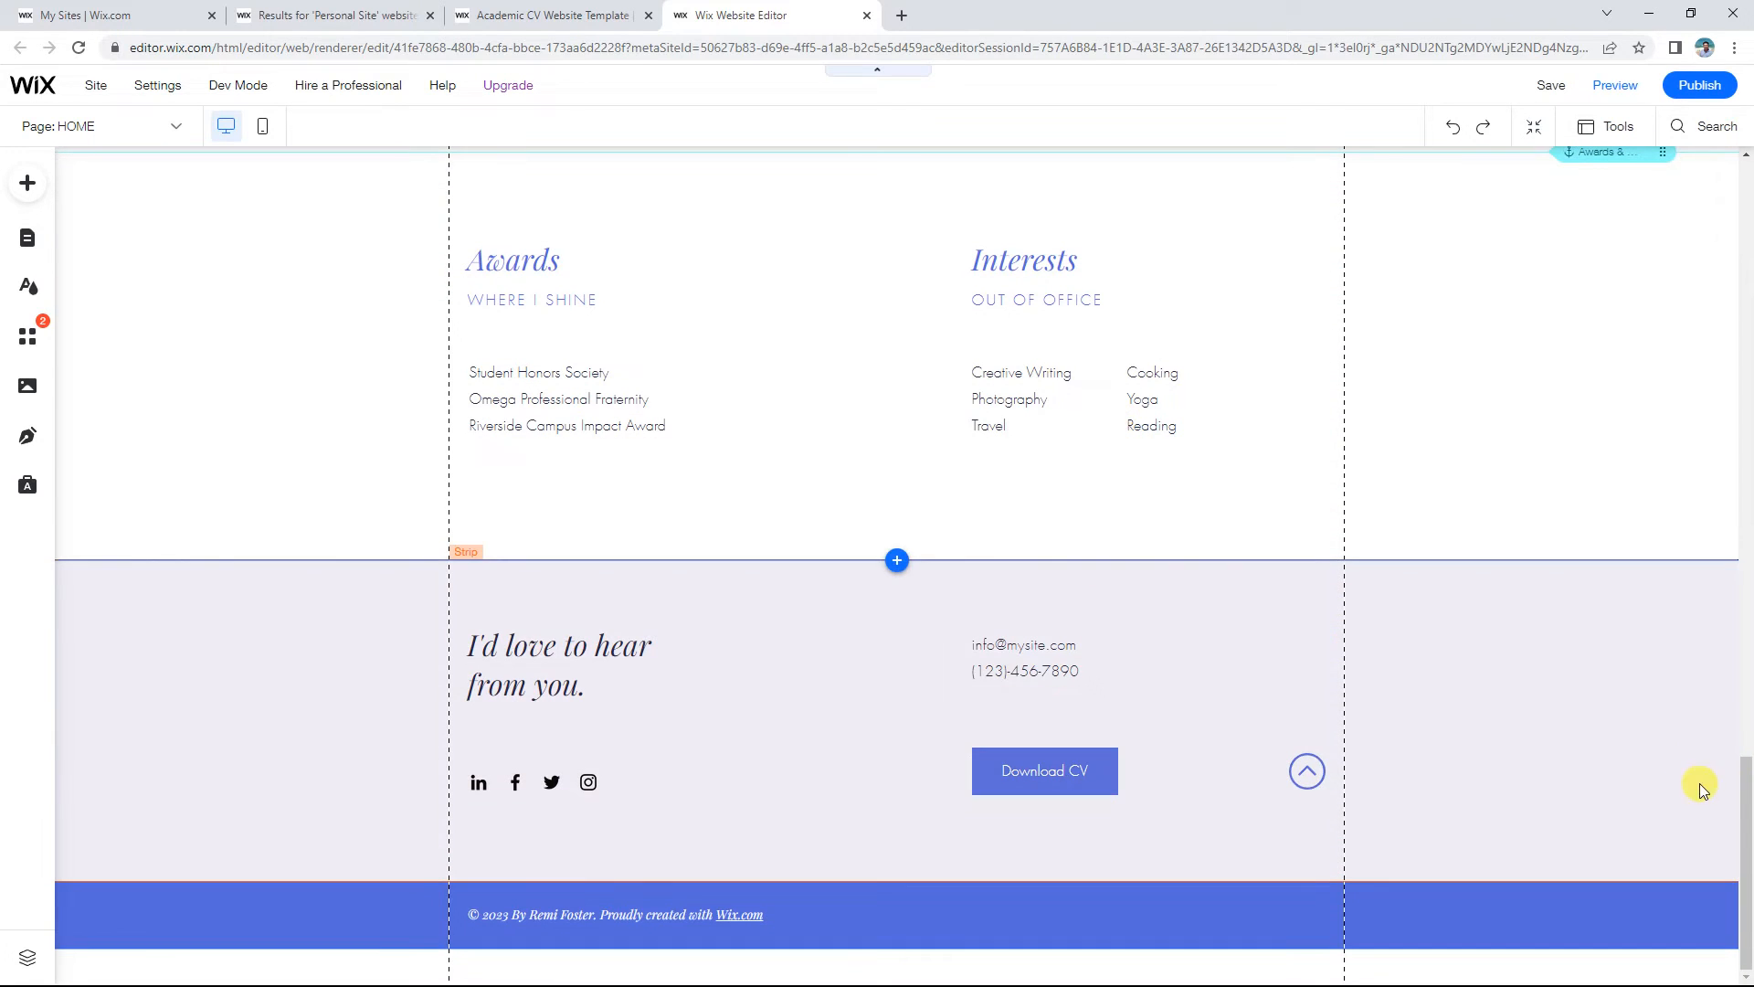
click(1603, 711)
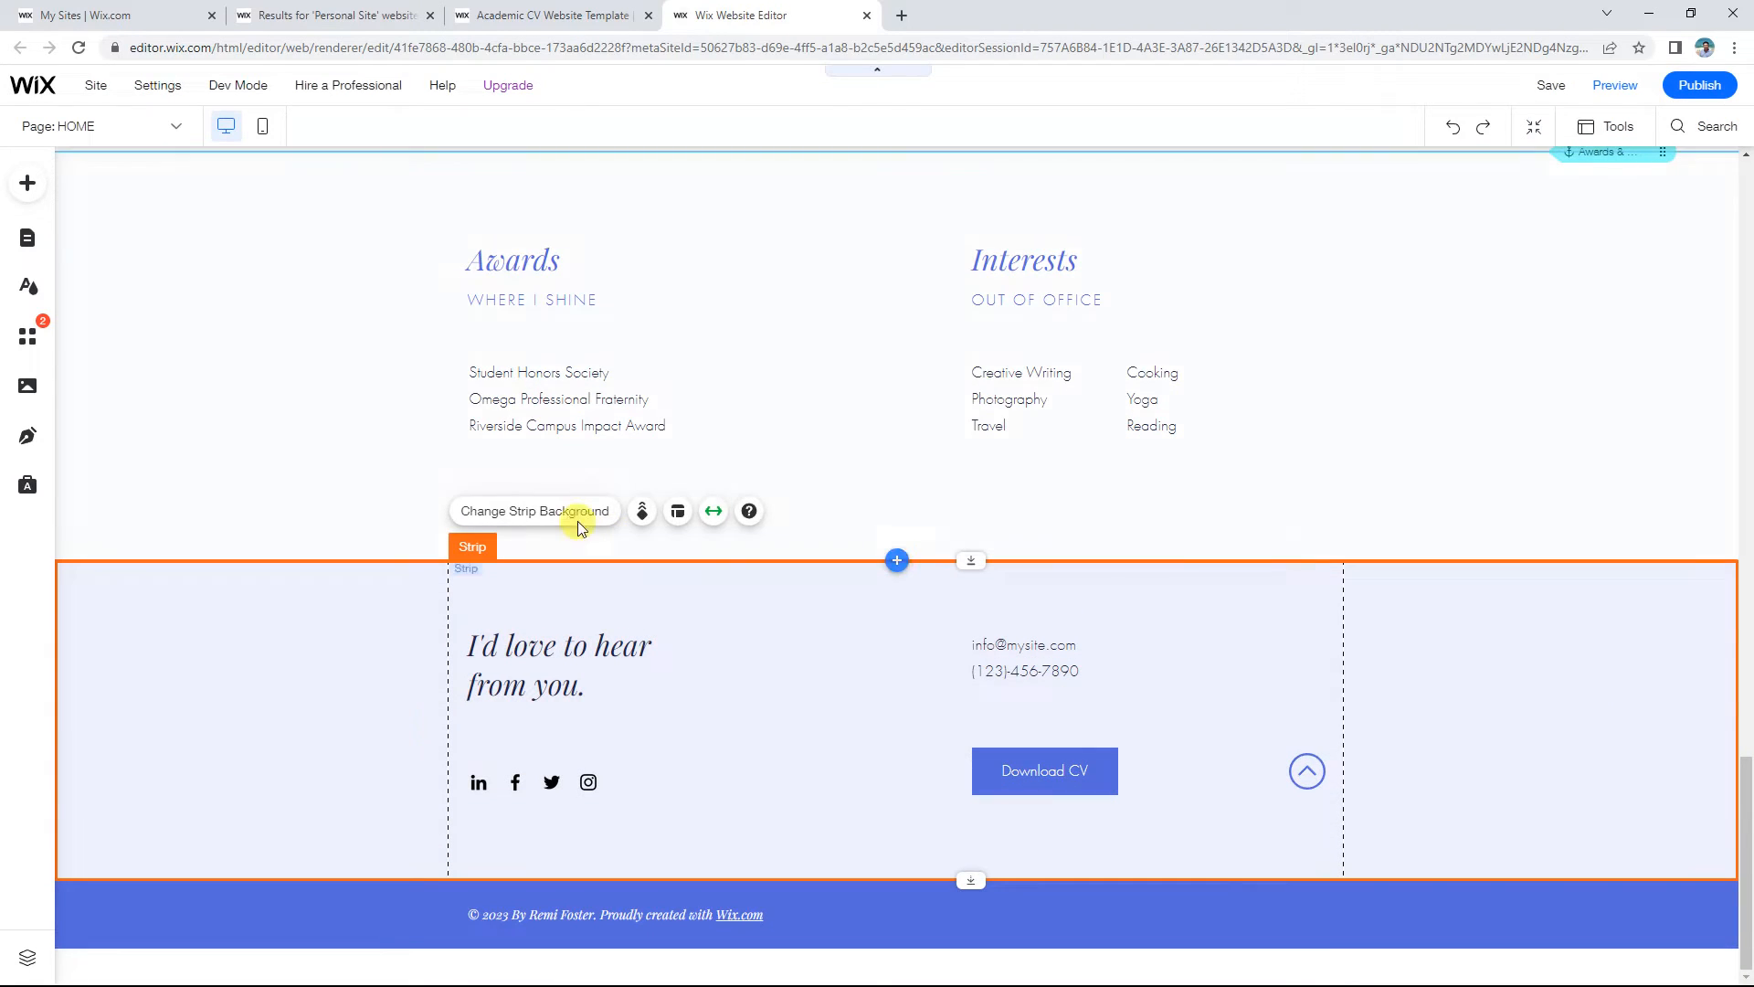
click(288, 929)
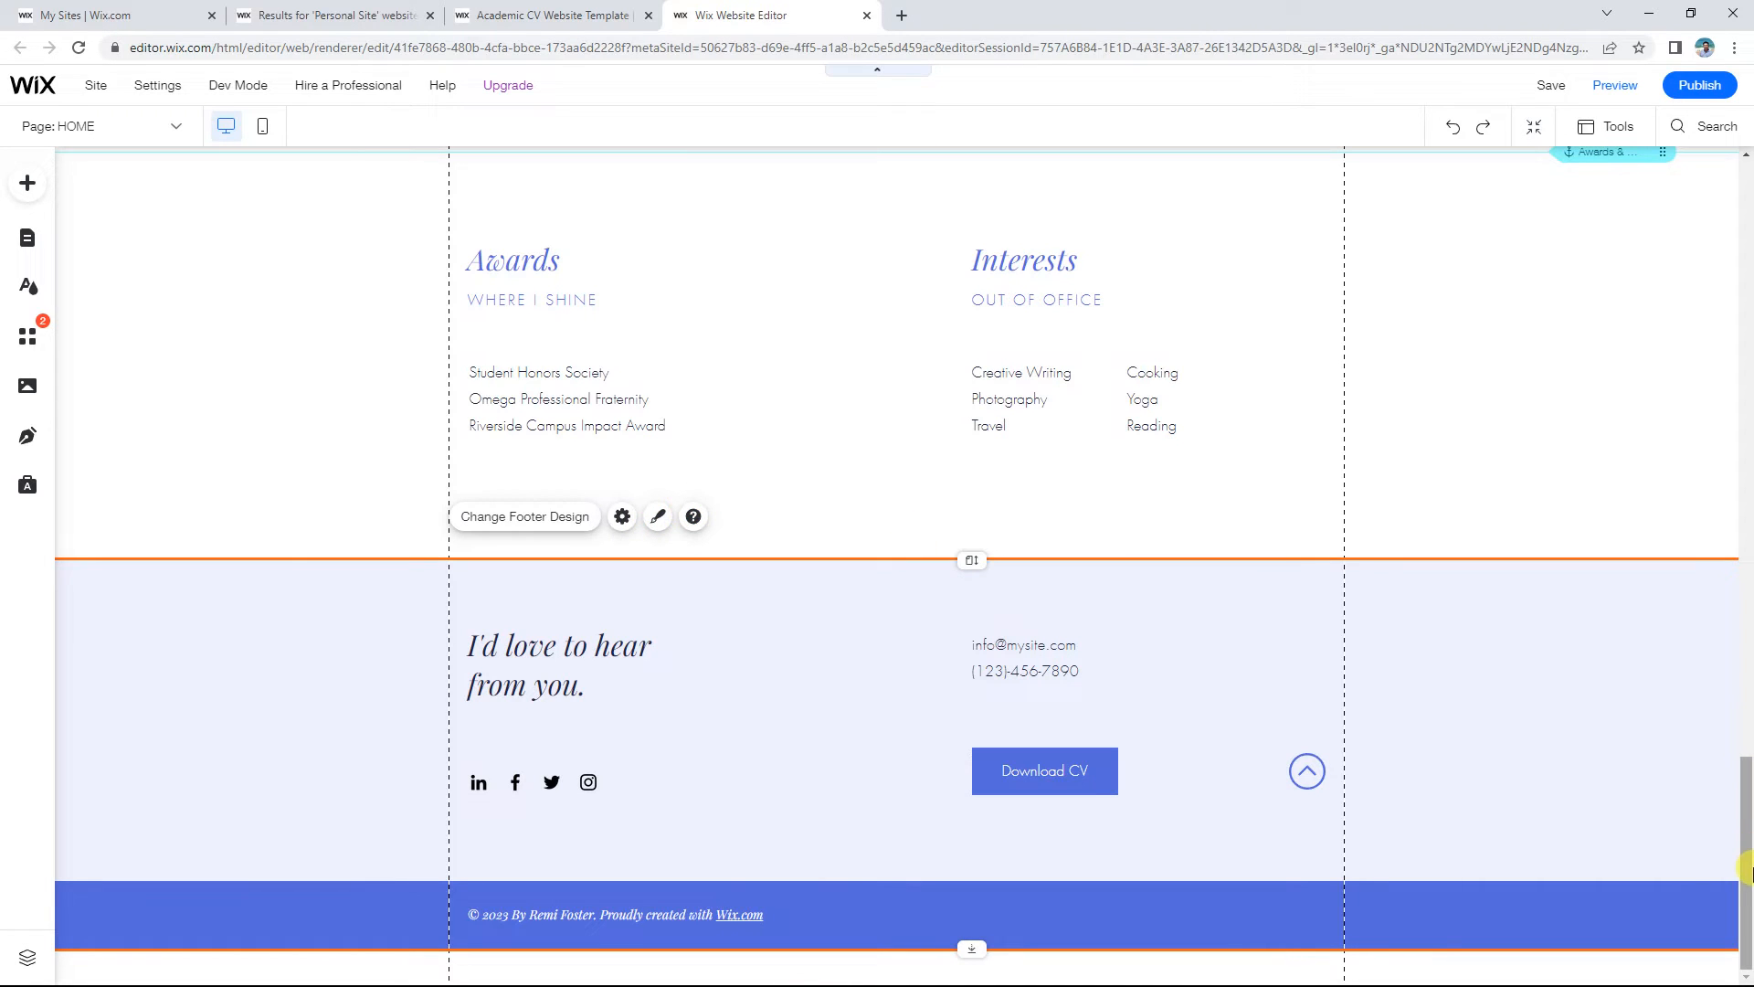
drag(1746, 873, 1746, 270)
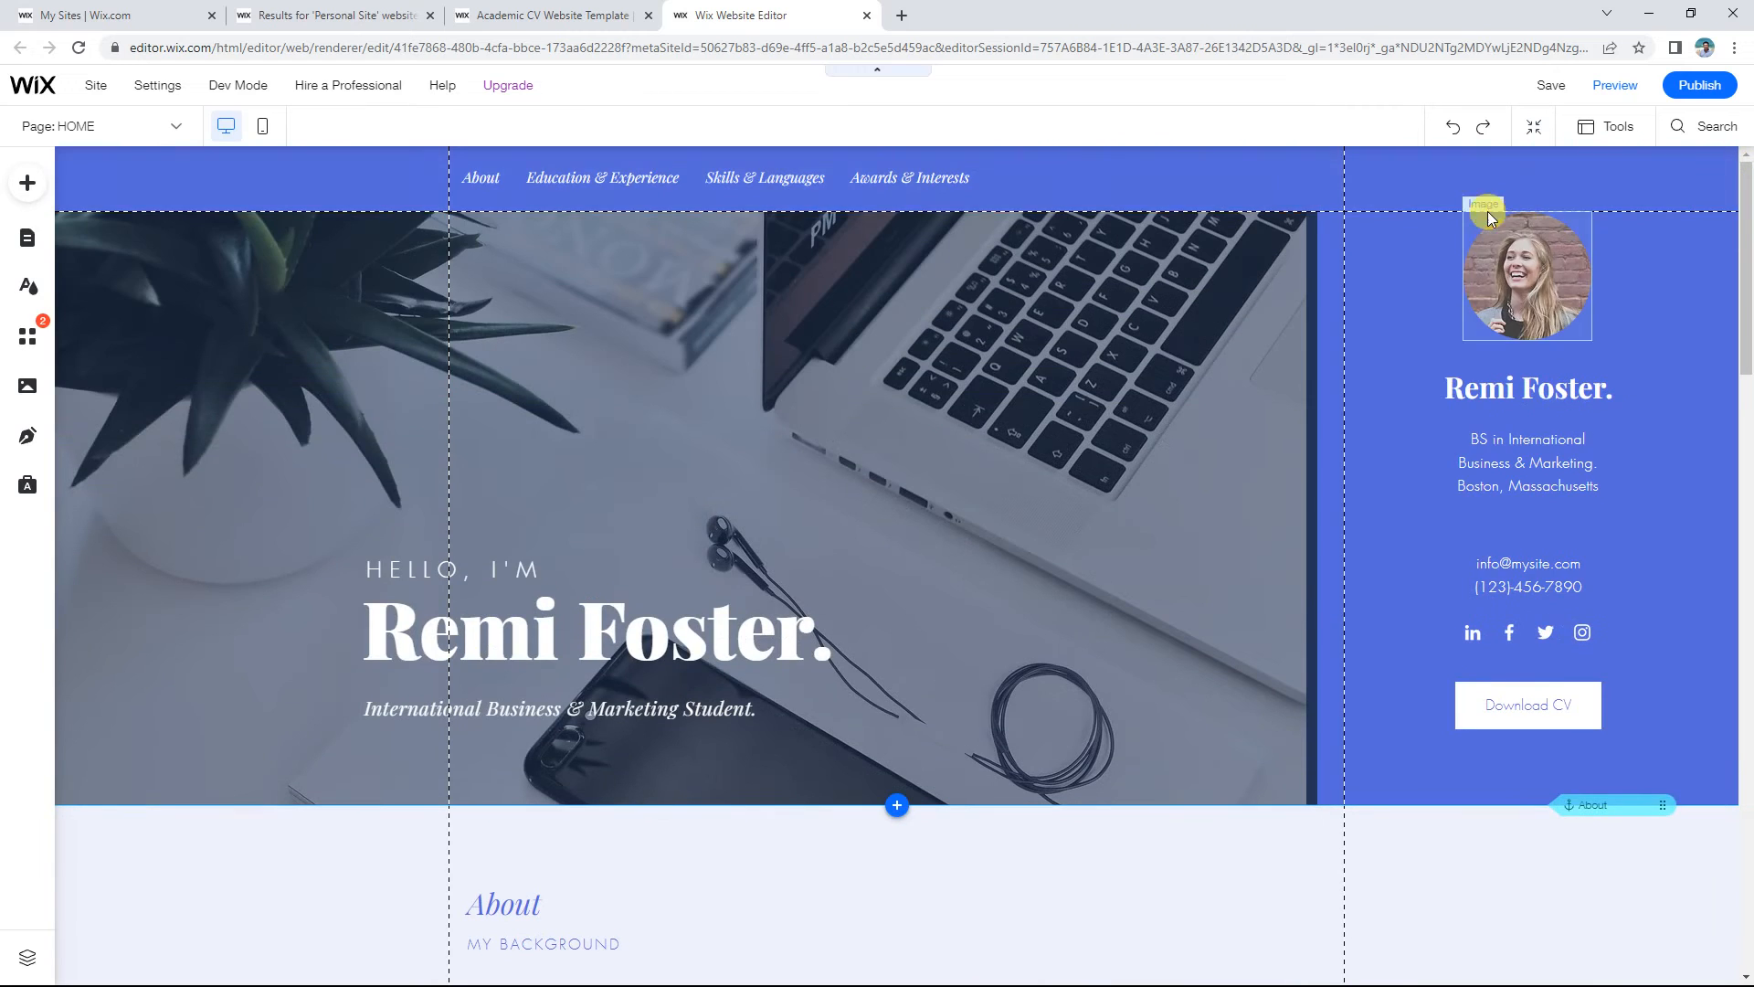
click(1060, 188)
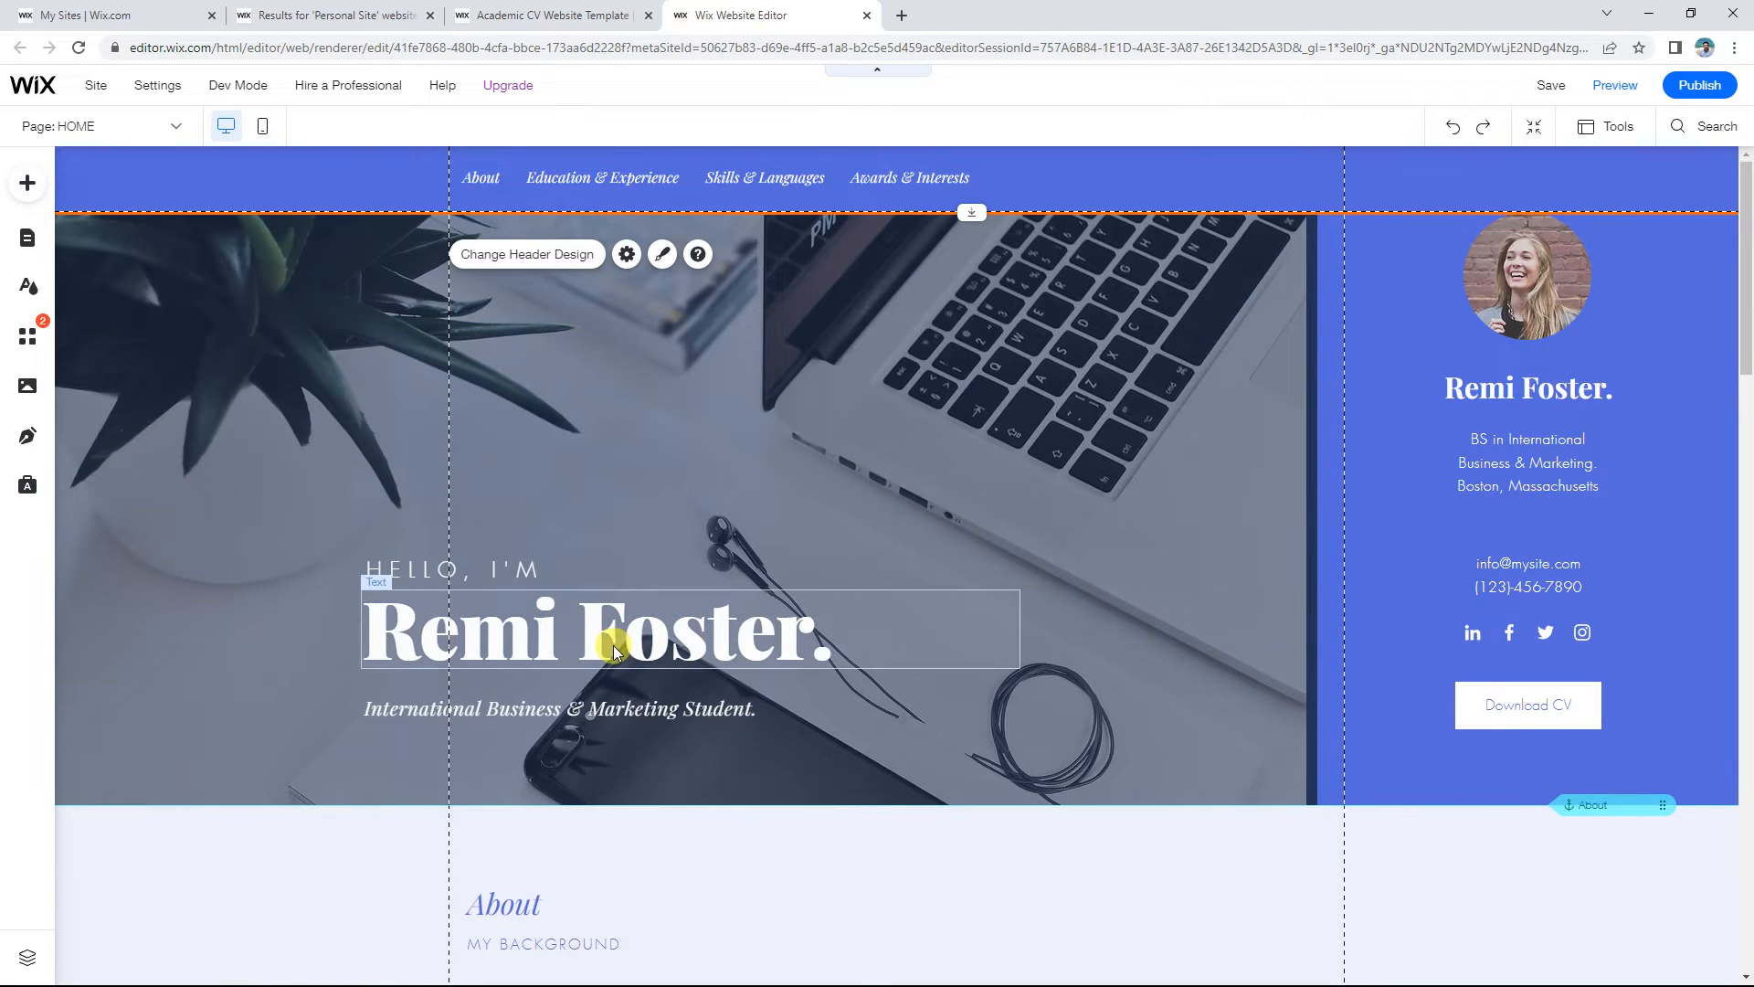
click(612, 644)
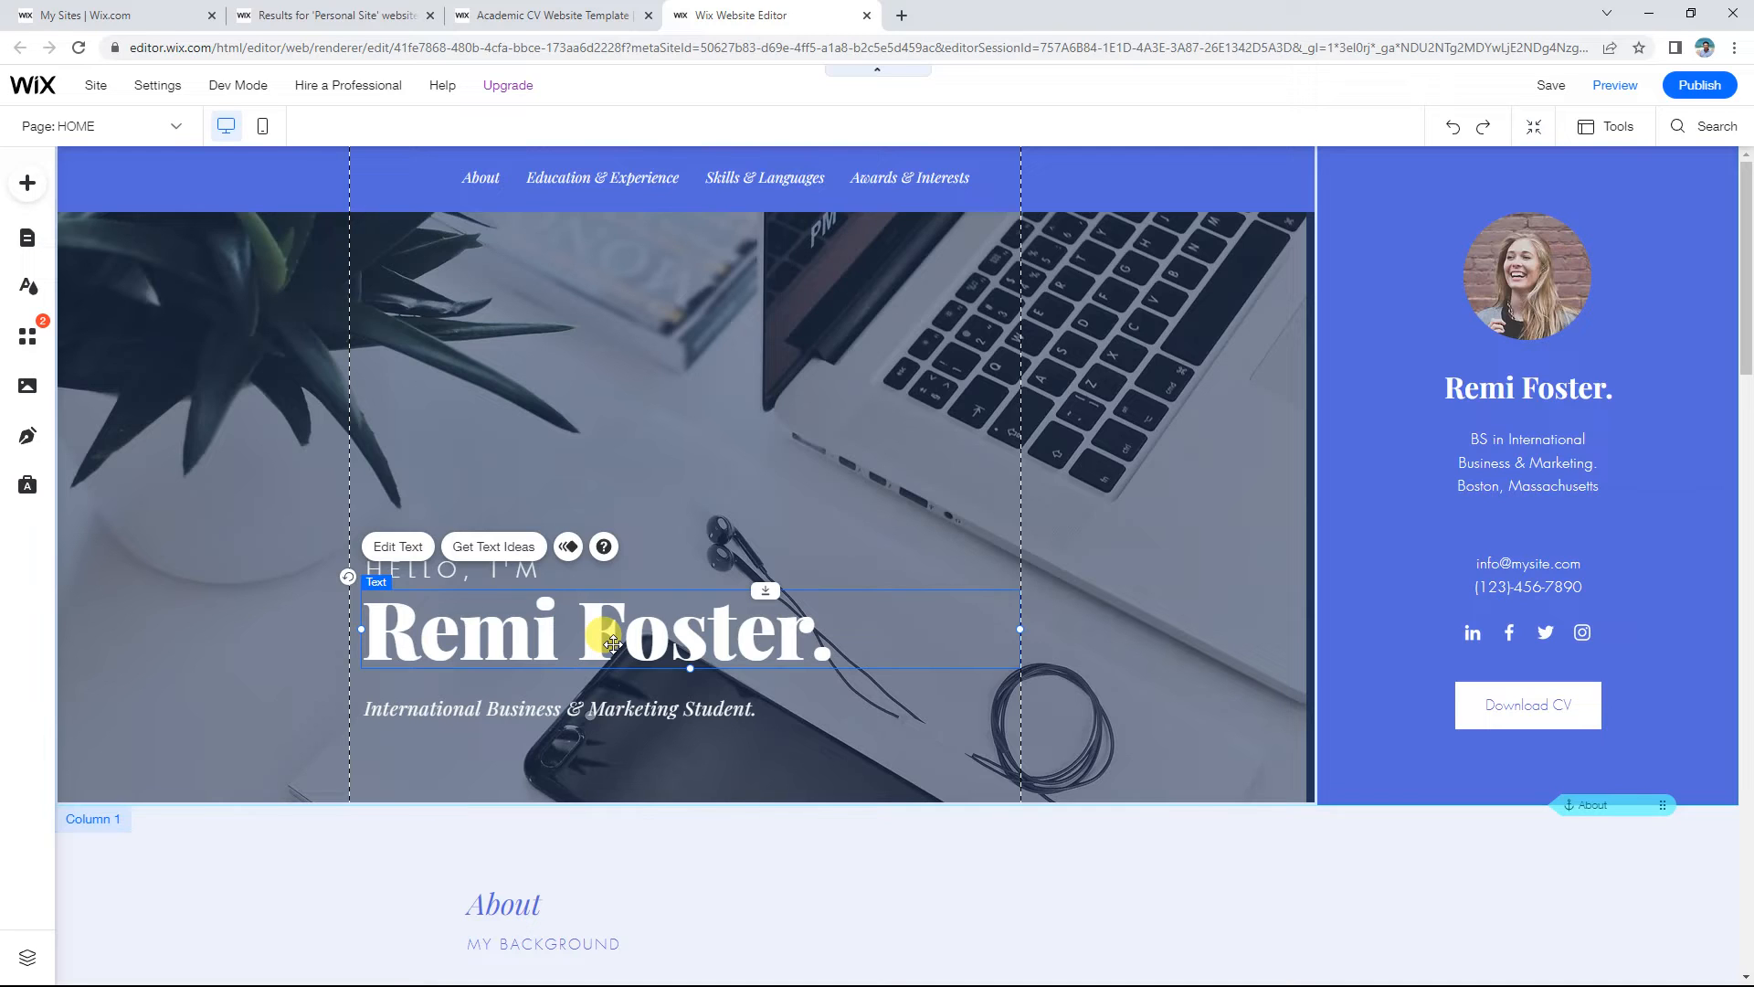
click(548, 711)
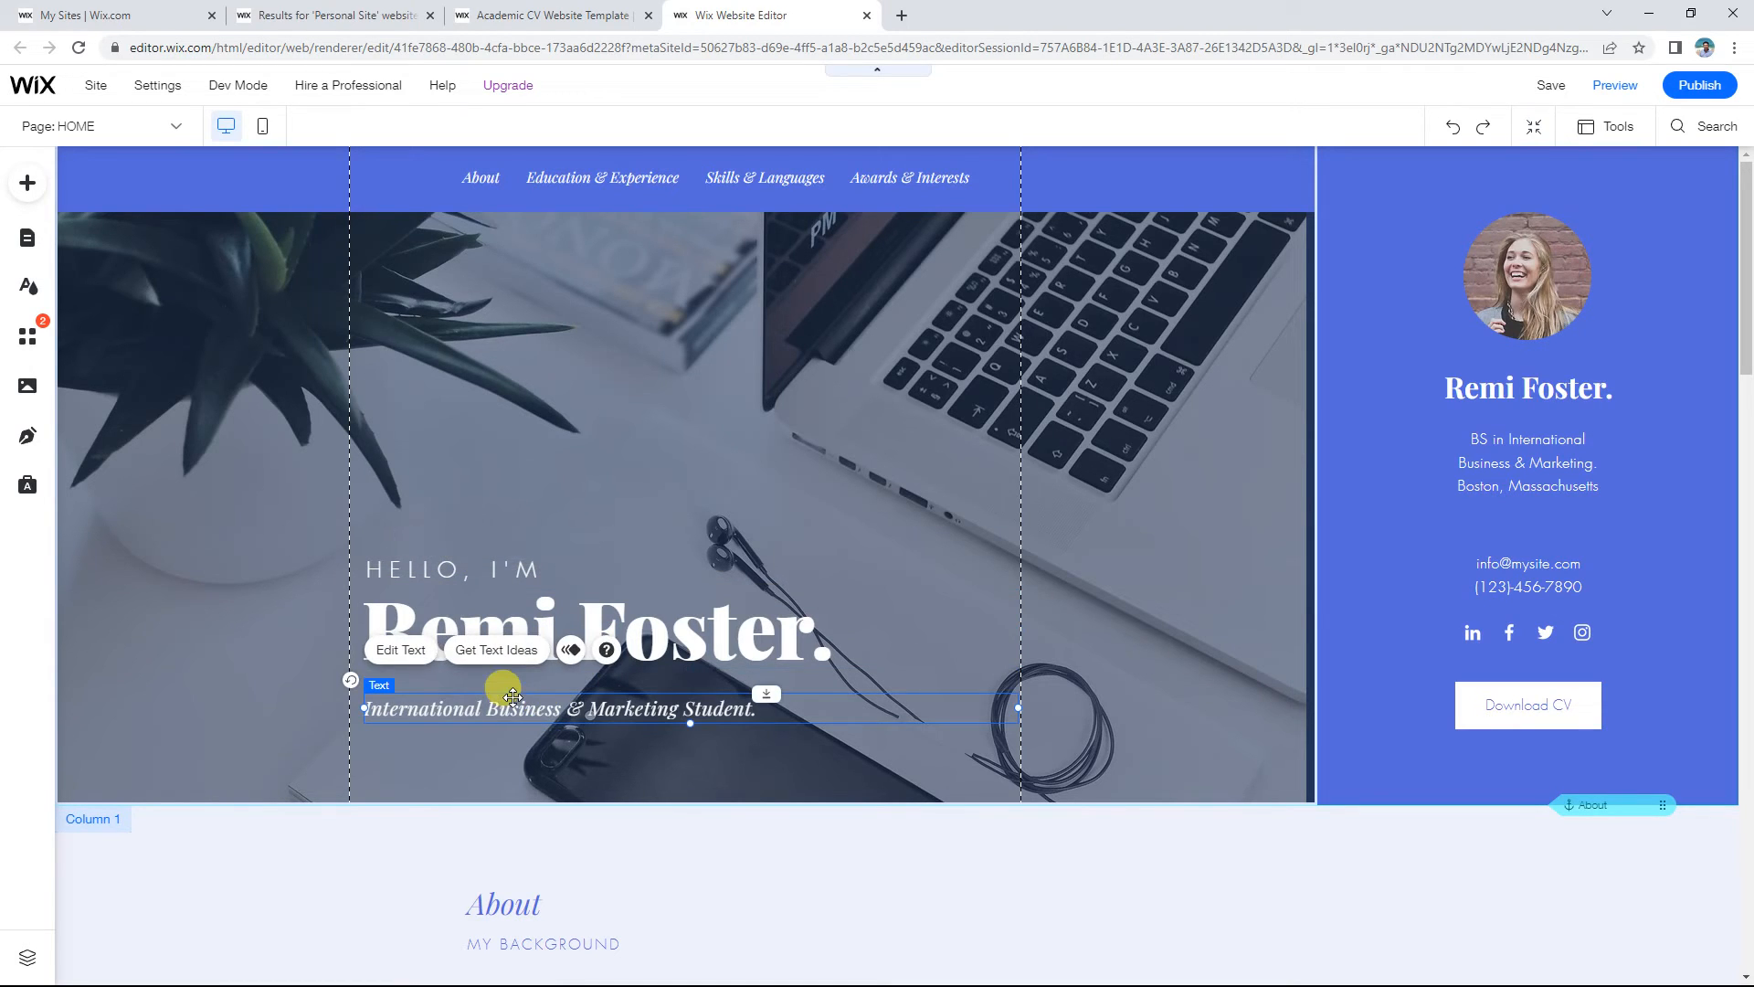
click(1517, 243)
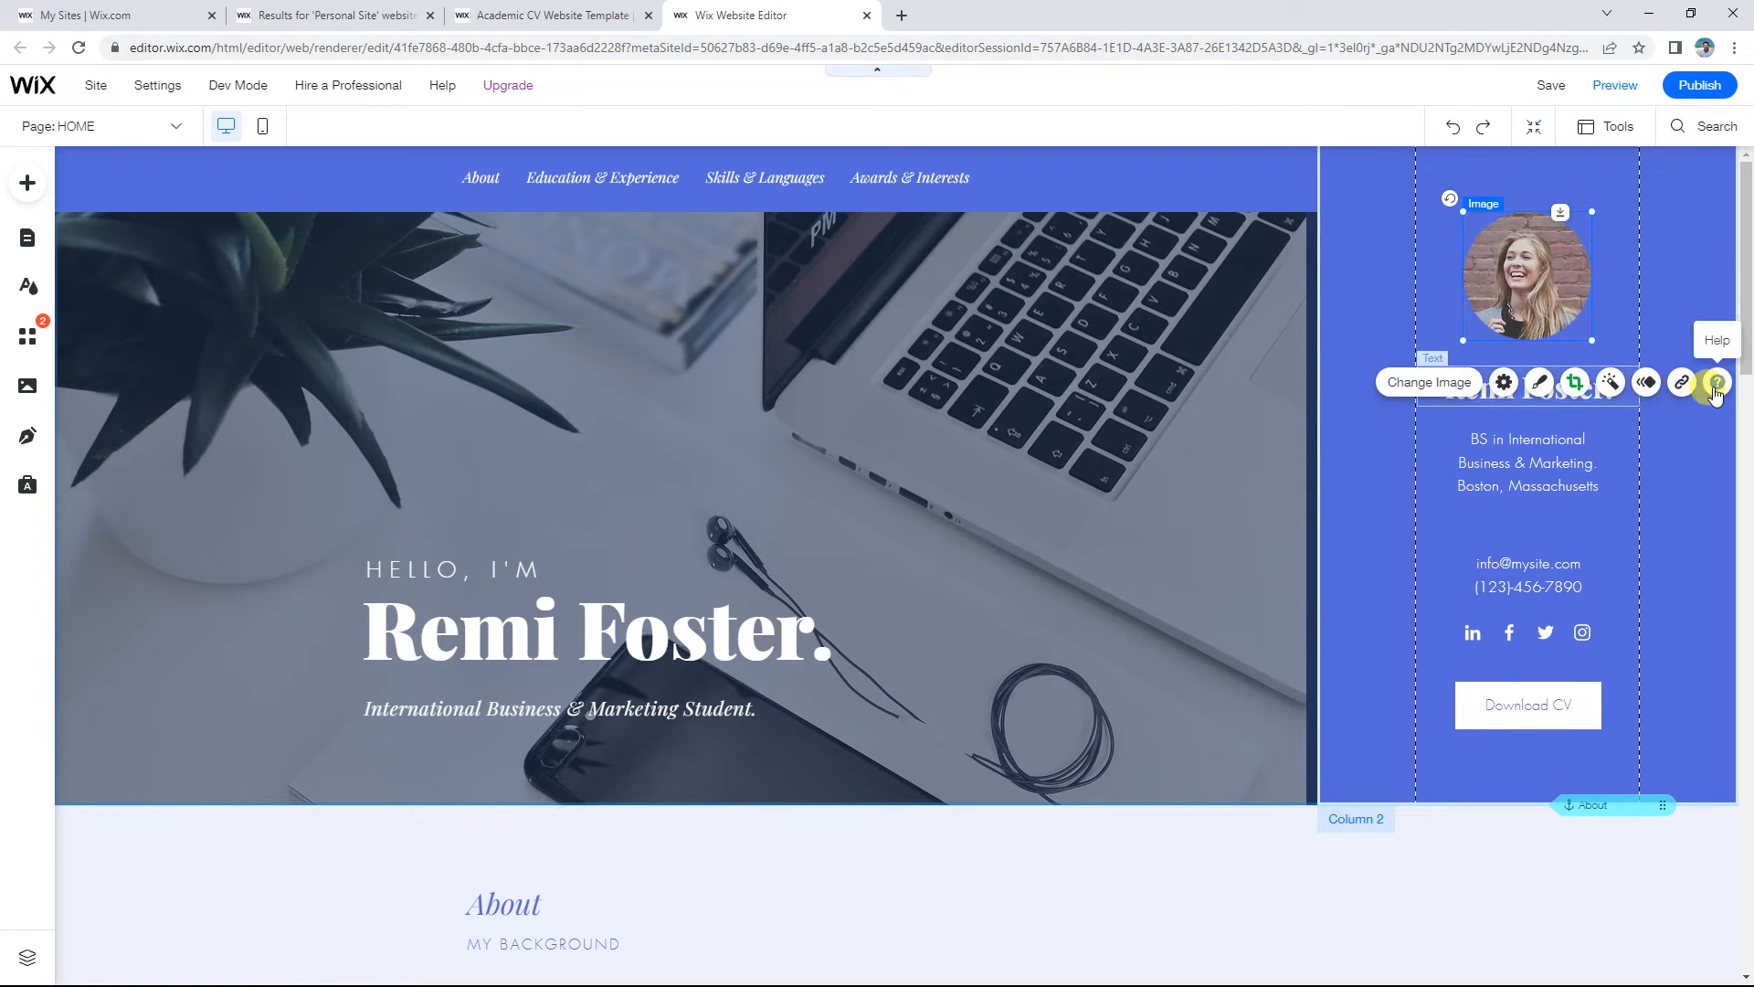
click(1516, 638)
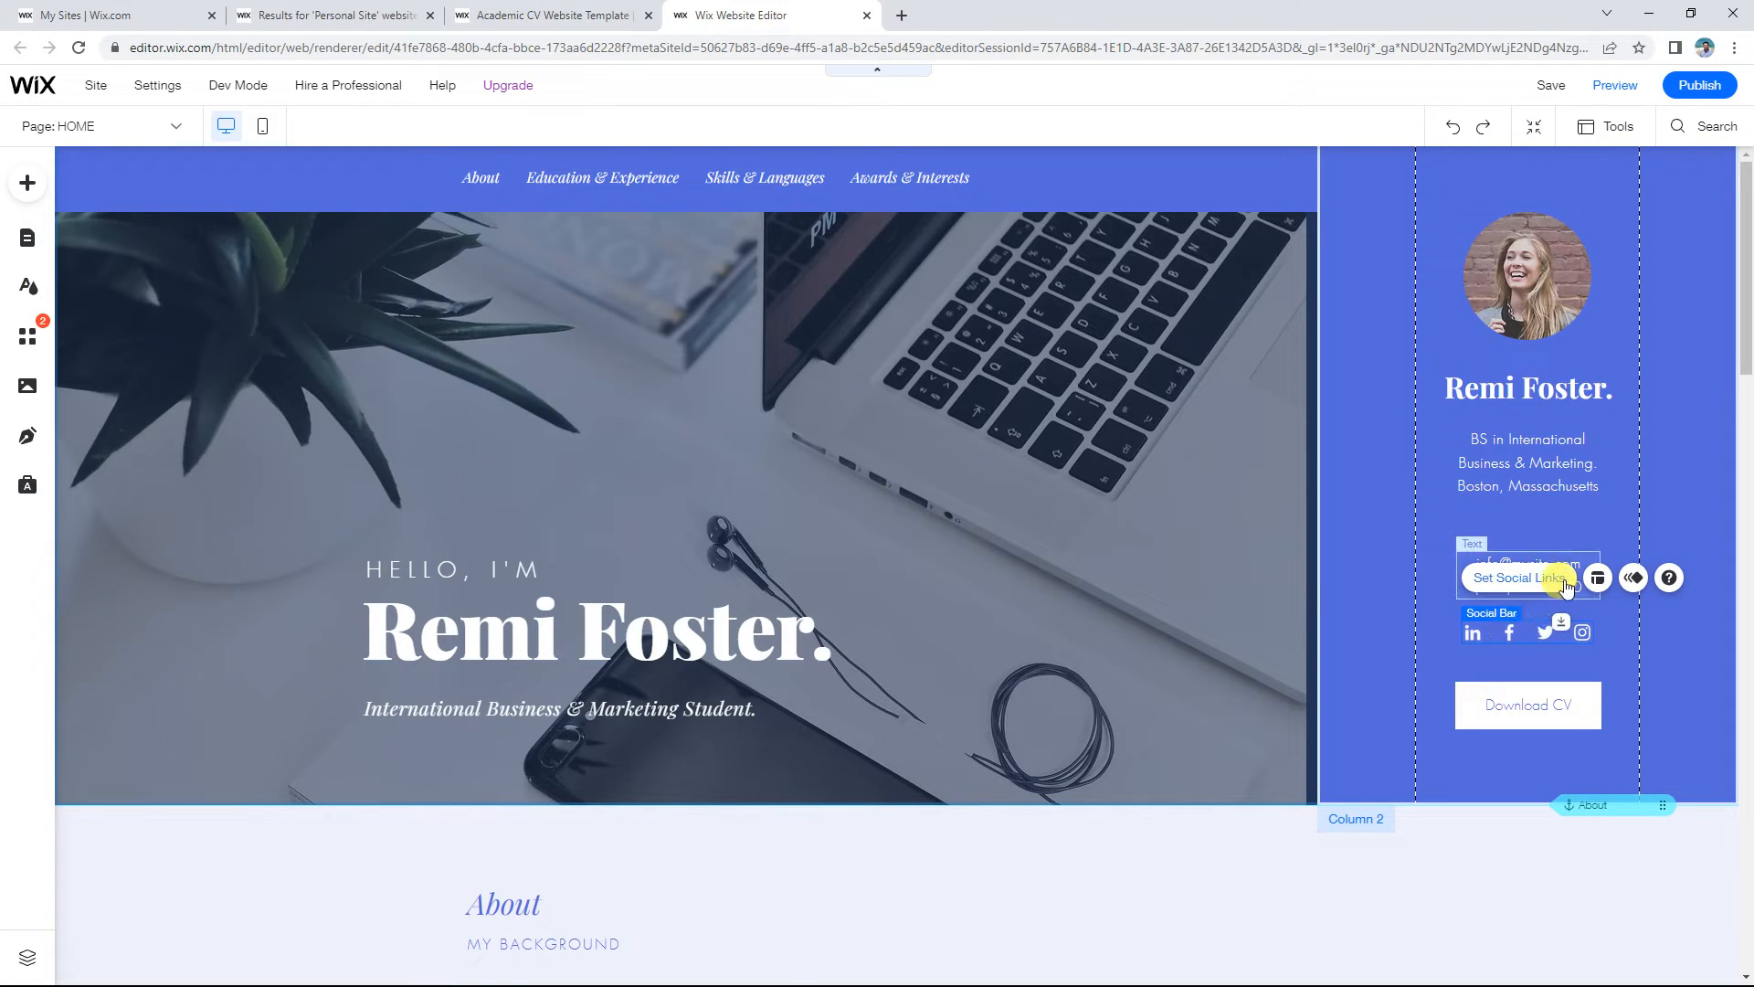
click(1531, 704)
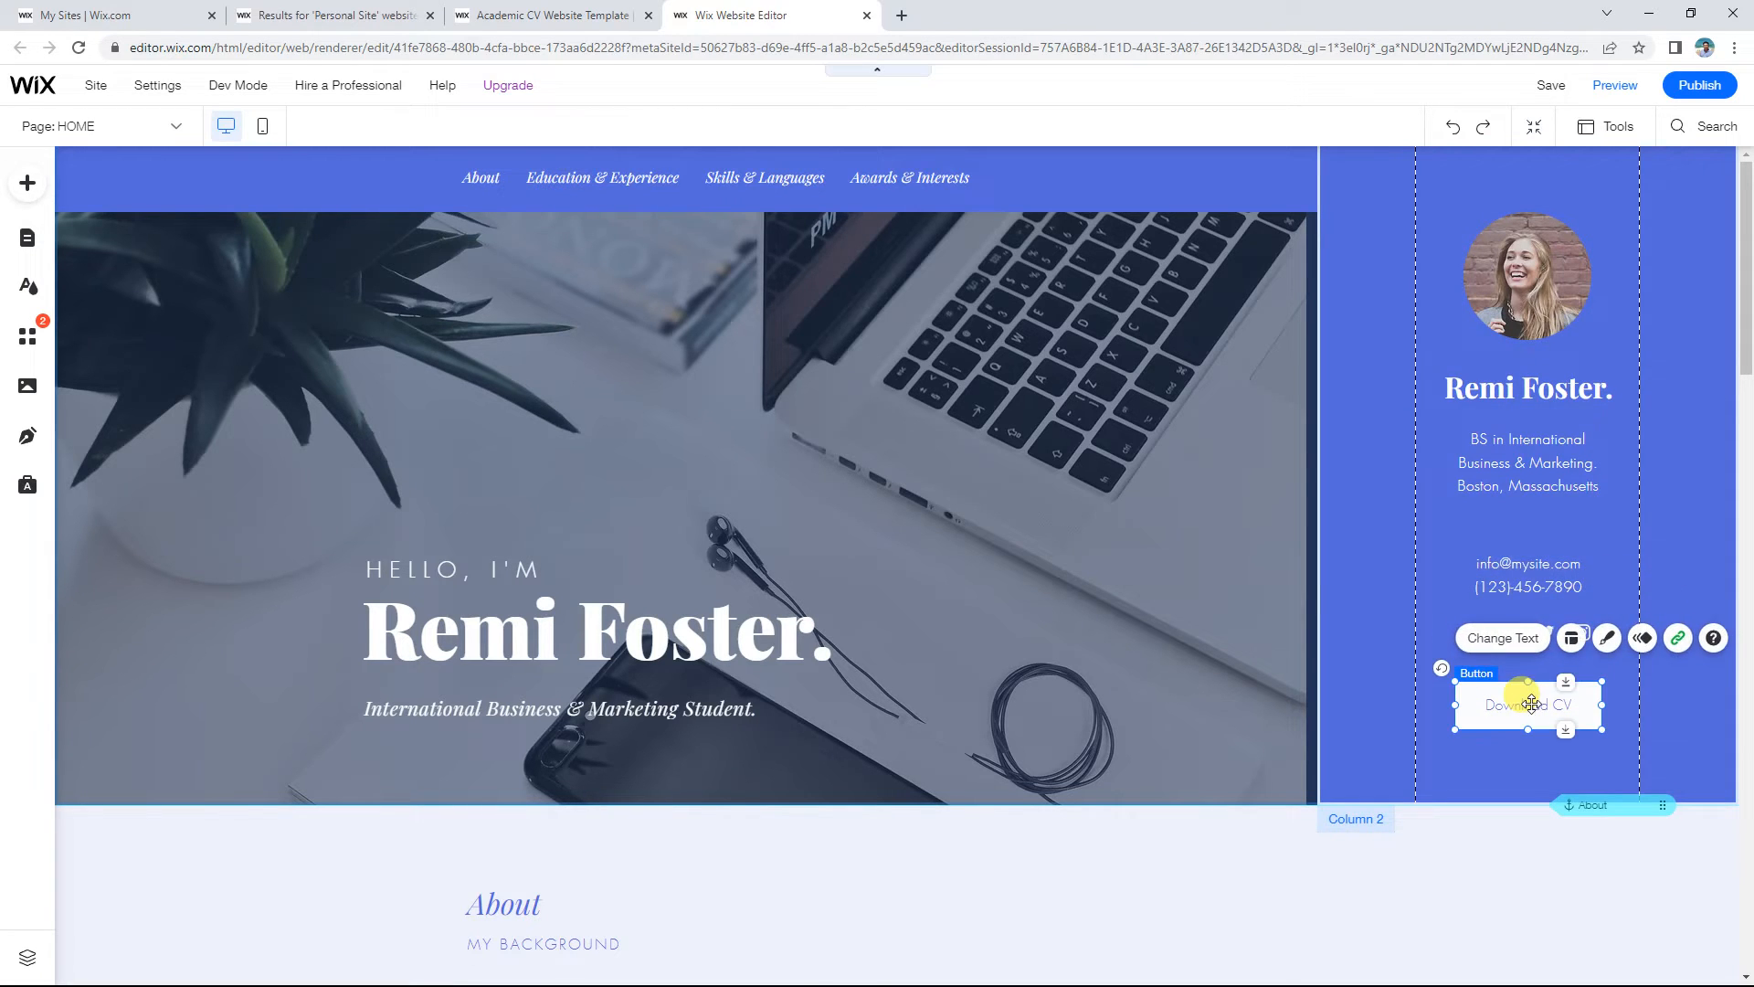
scroll(1511, 636, down, 5)
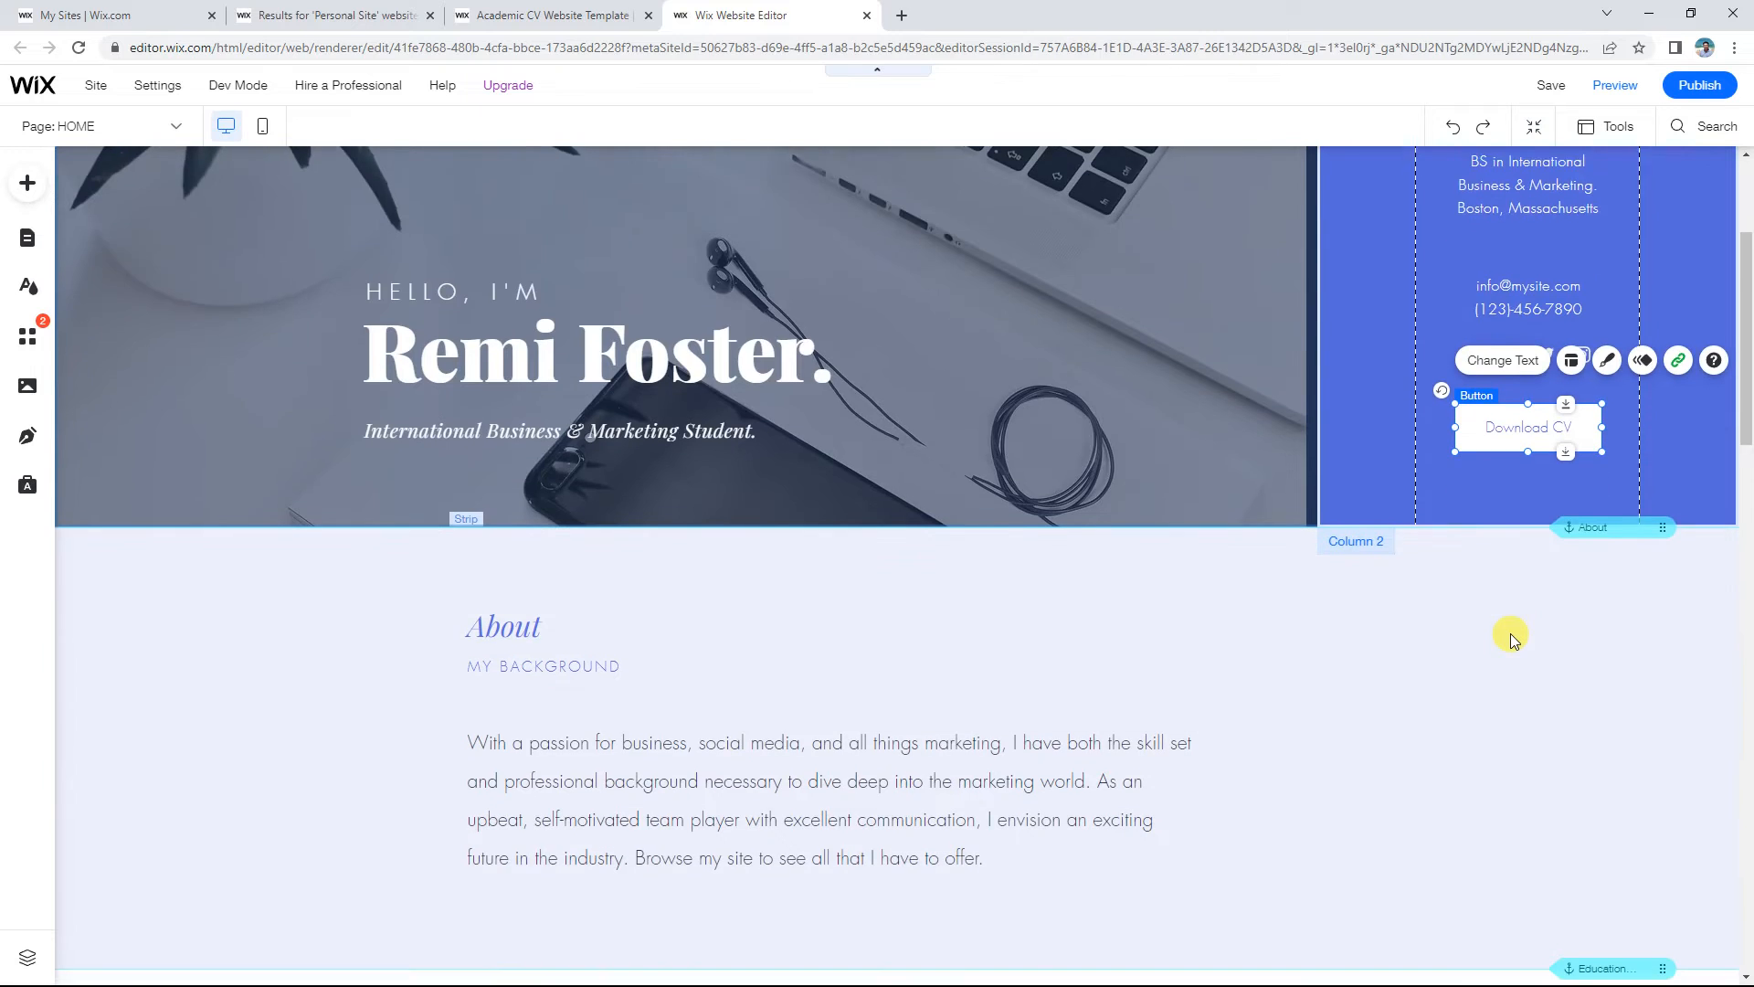
scroll(1510, 633, down, 2)
click(1522, 387)
scroll(1519, 380, down, 2)
scroll(1480, 575, down, 3)
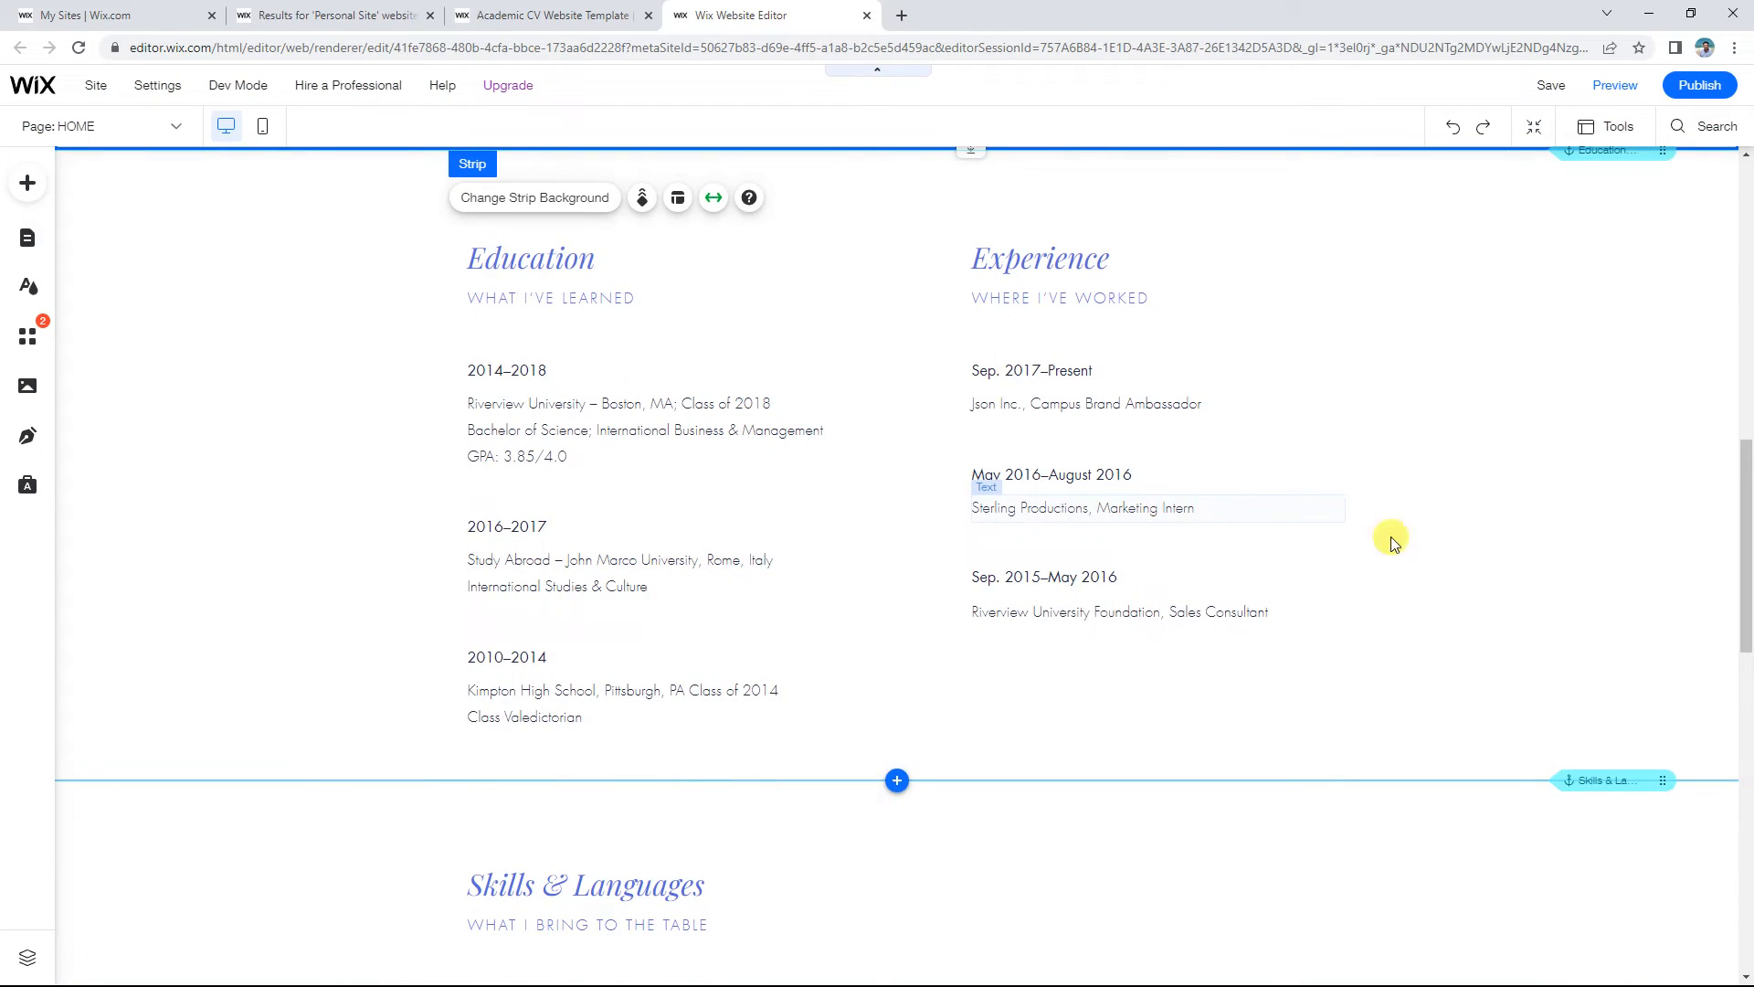
click(1539, 568)
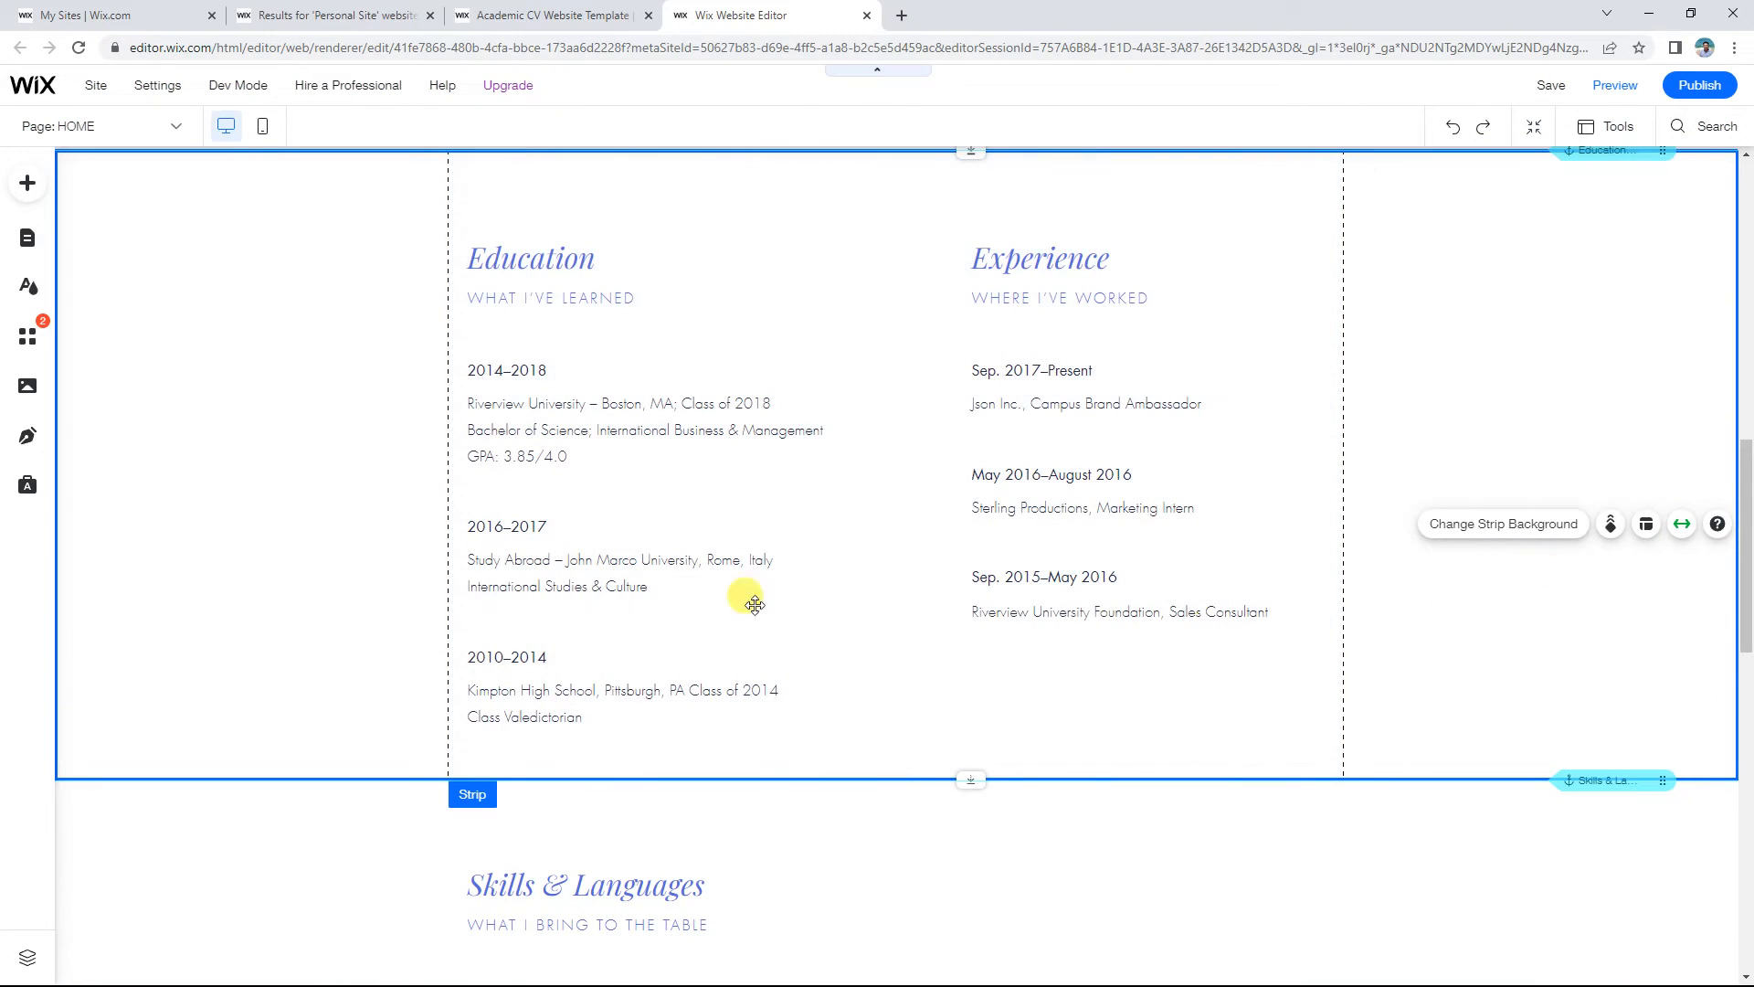
click(219, 344)
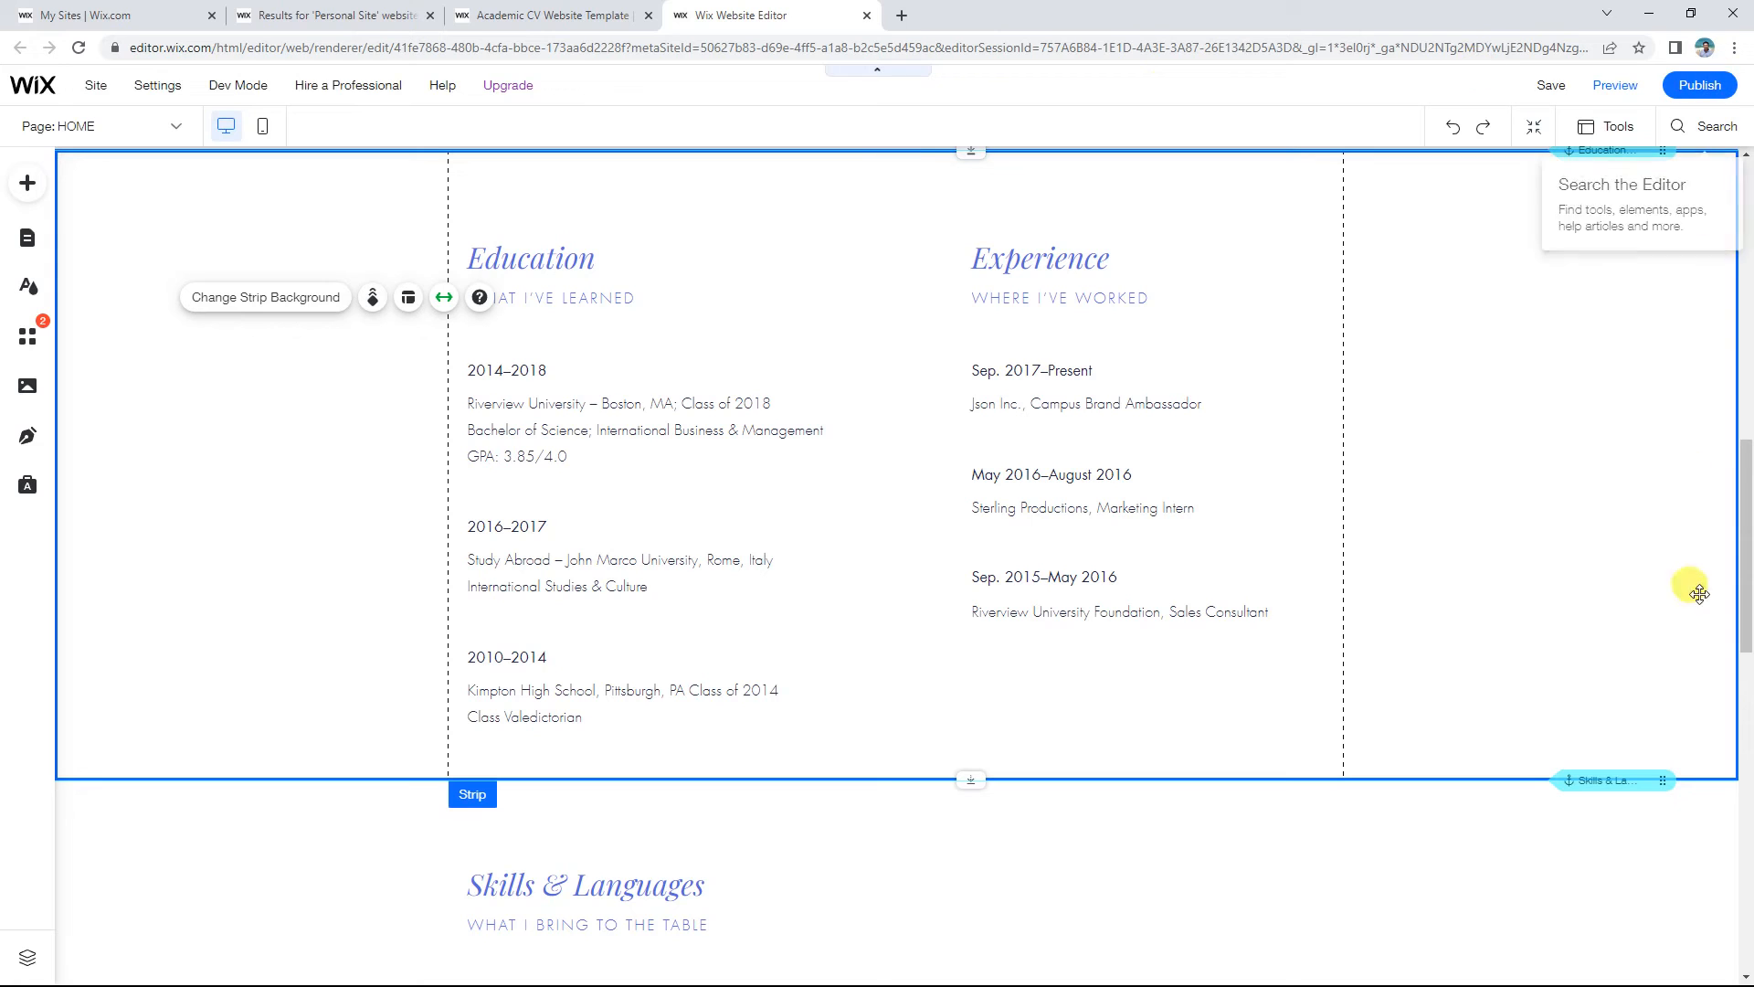
click(208, 408)
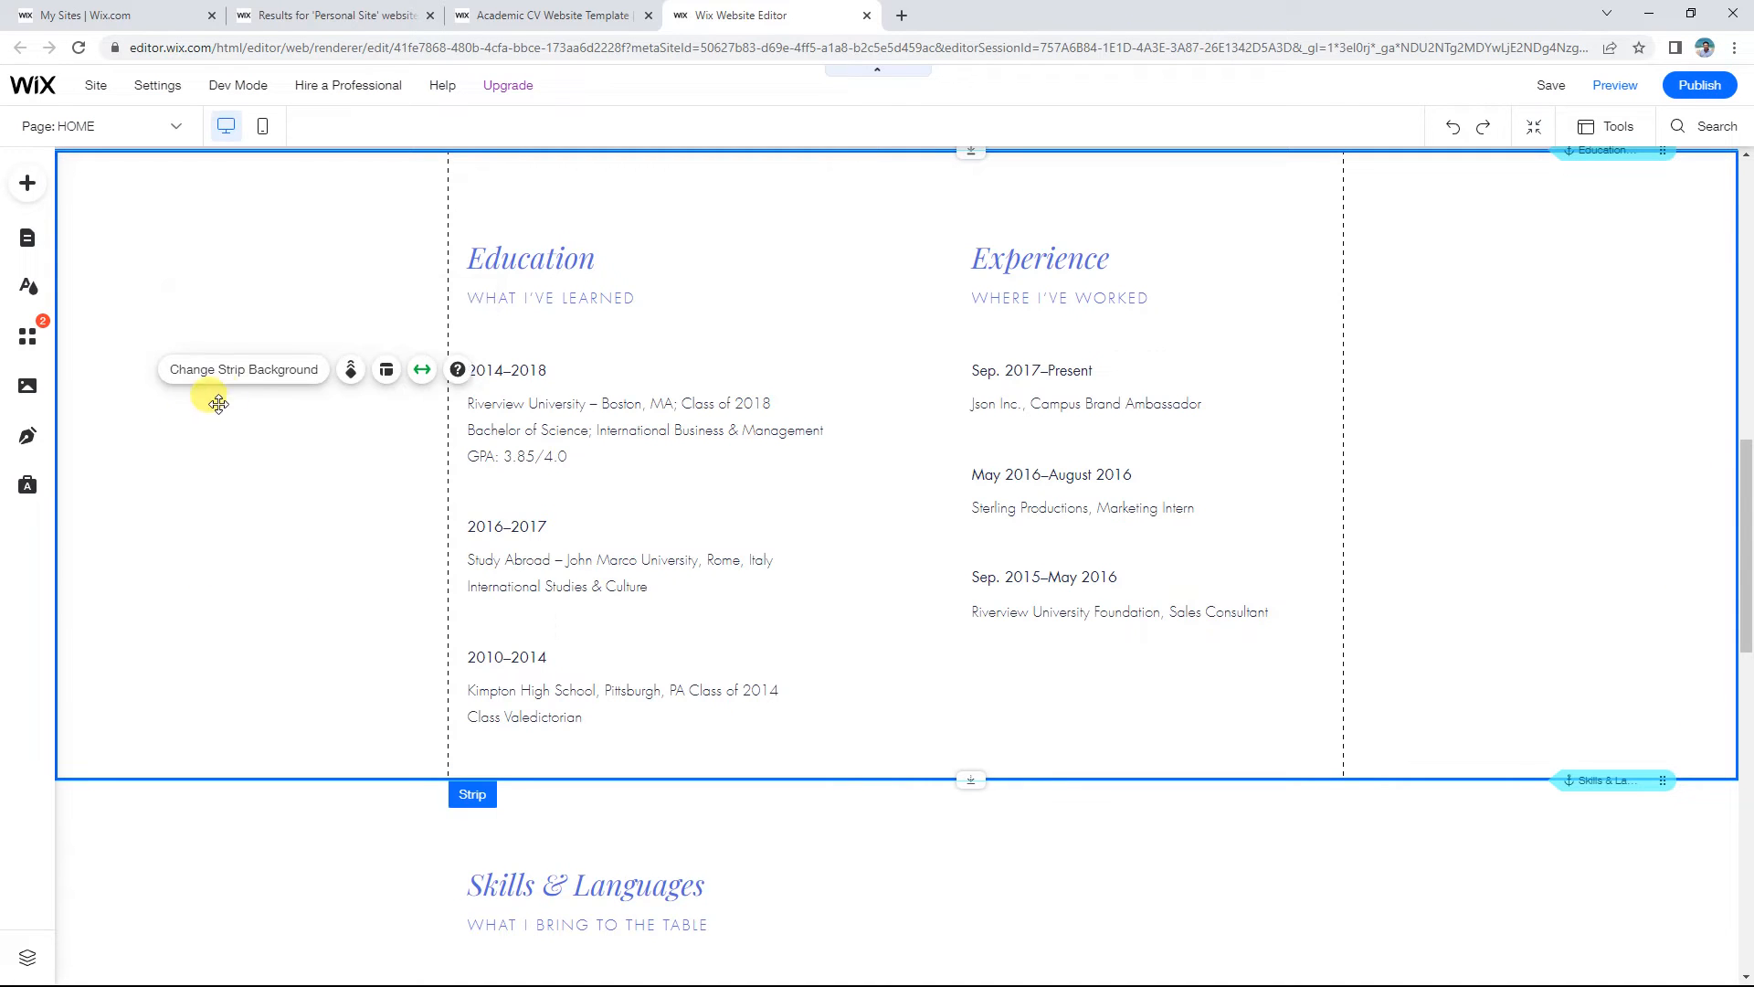
scroll(384, 361, down, 6)
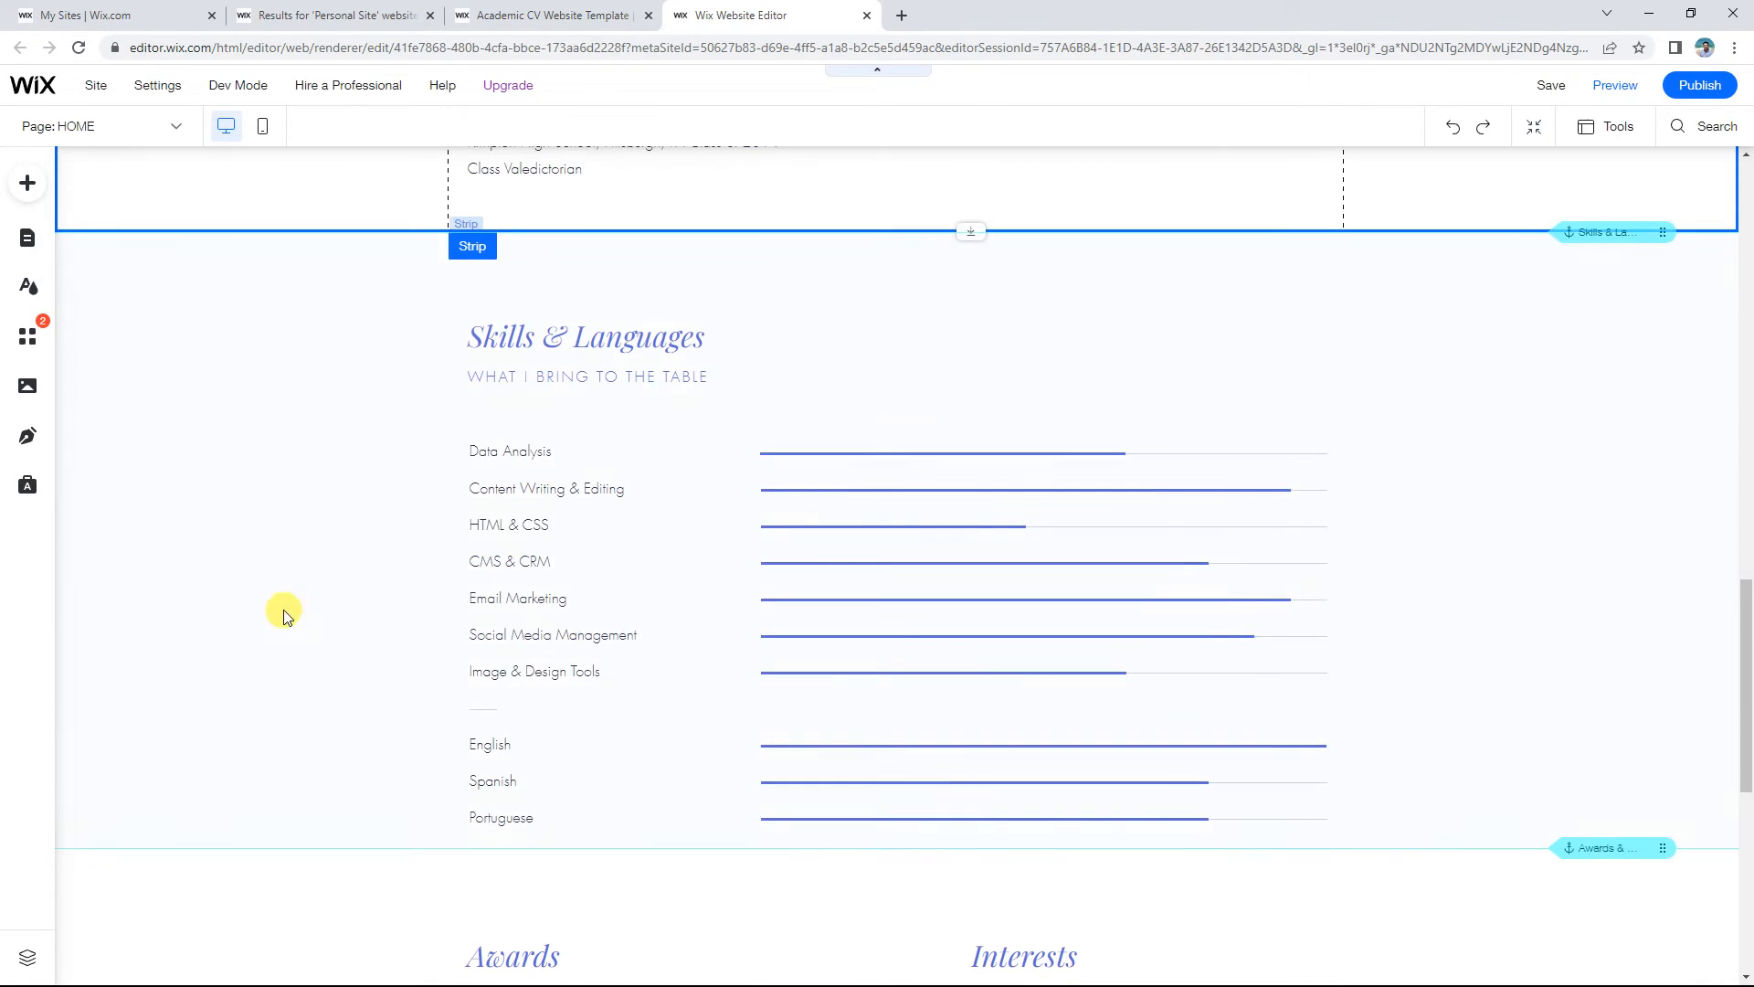
scroll(476, 503, down, 1)
scroll(791, 448, up, 1)
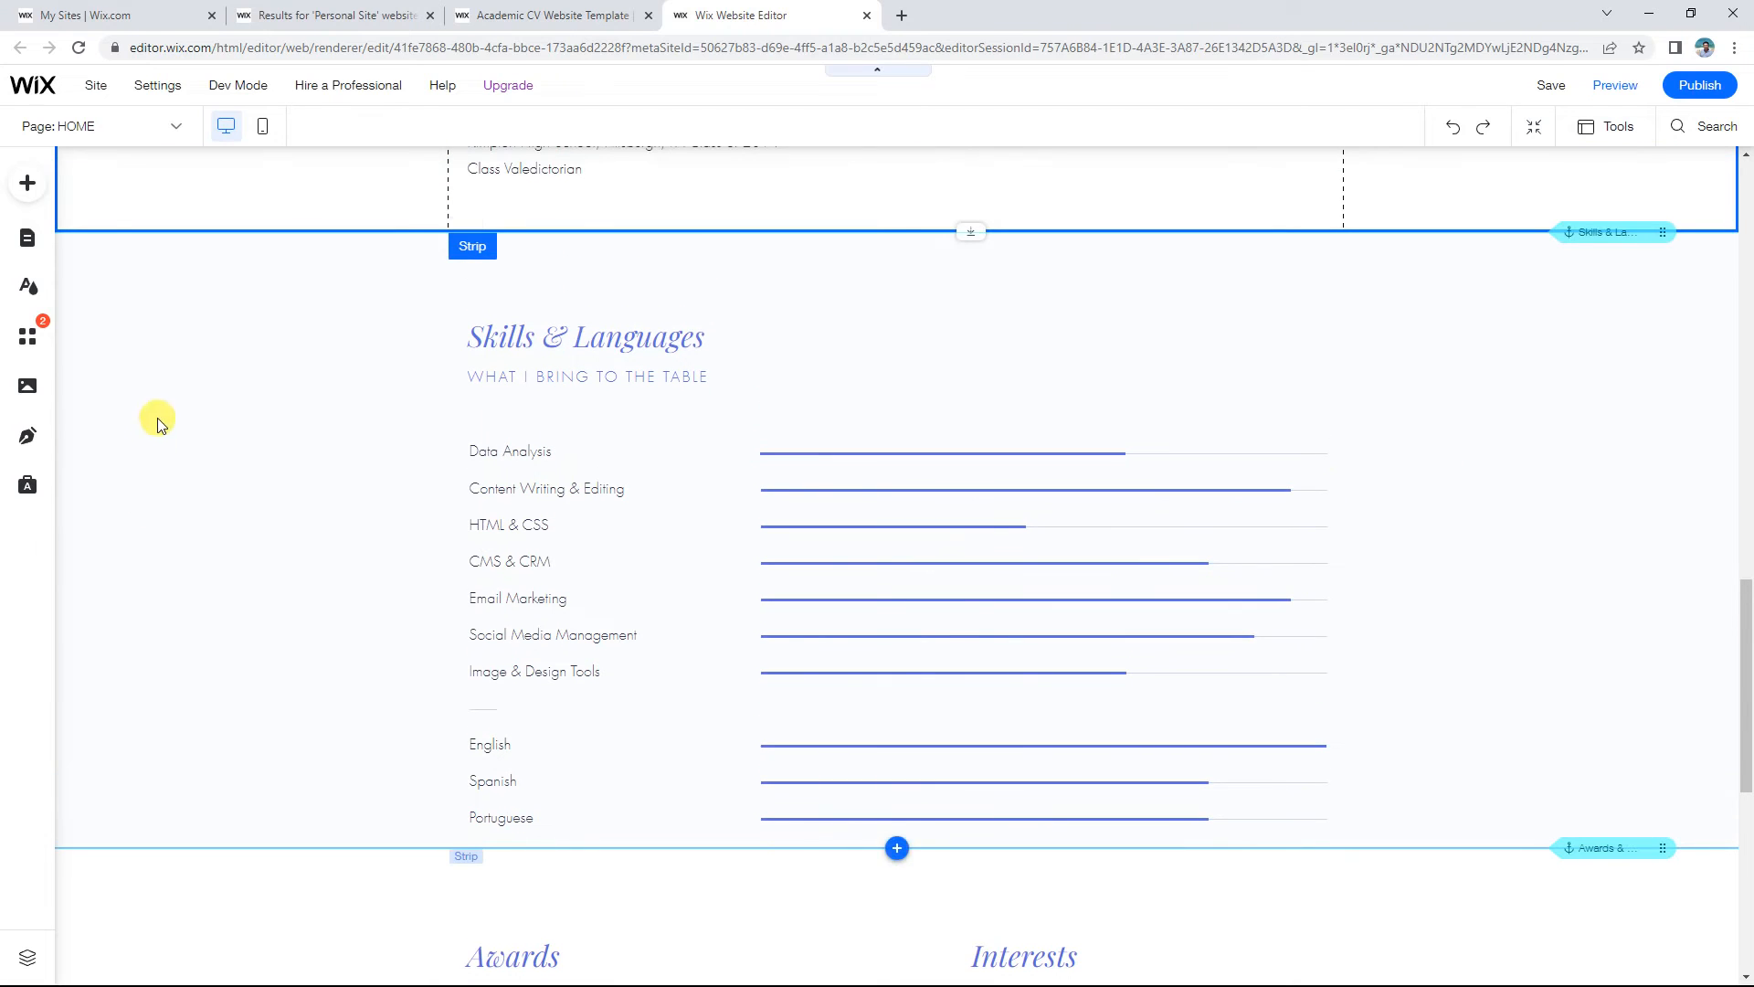
click(243, 585)
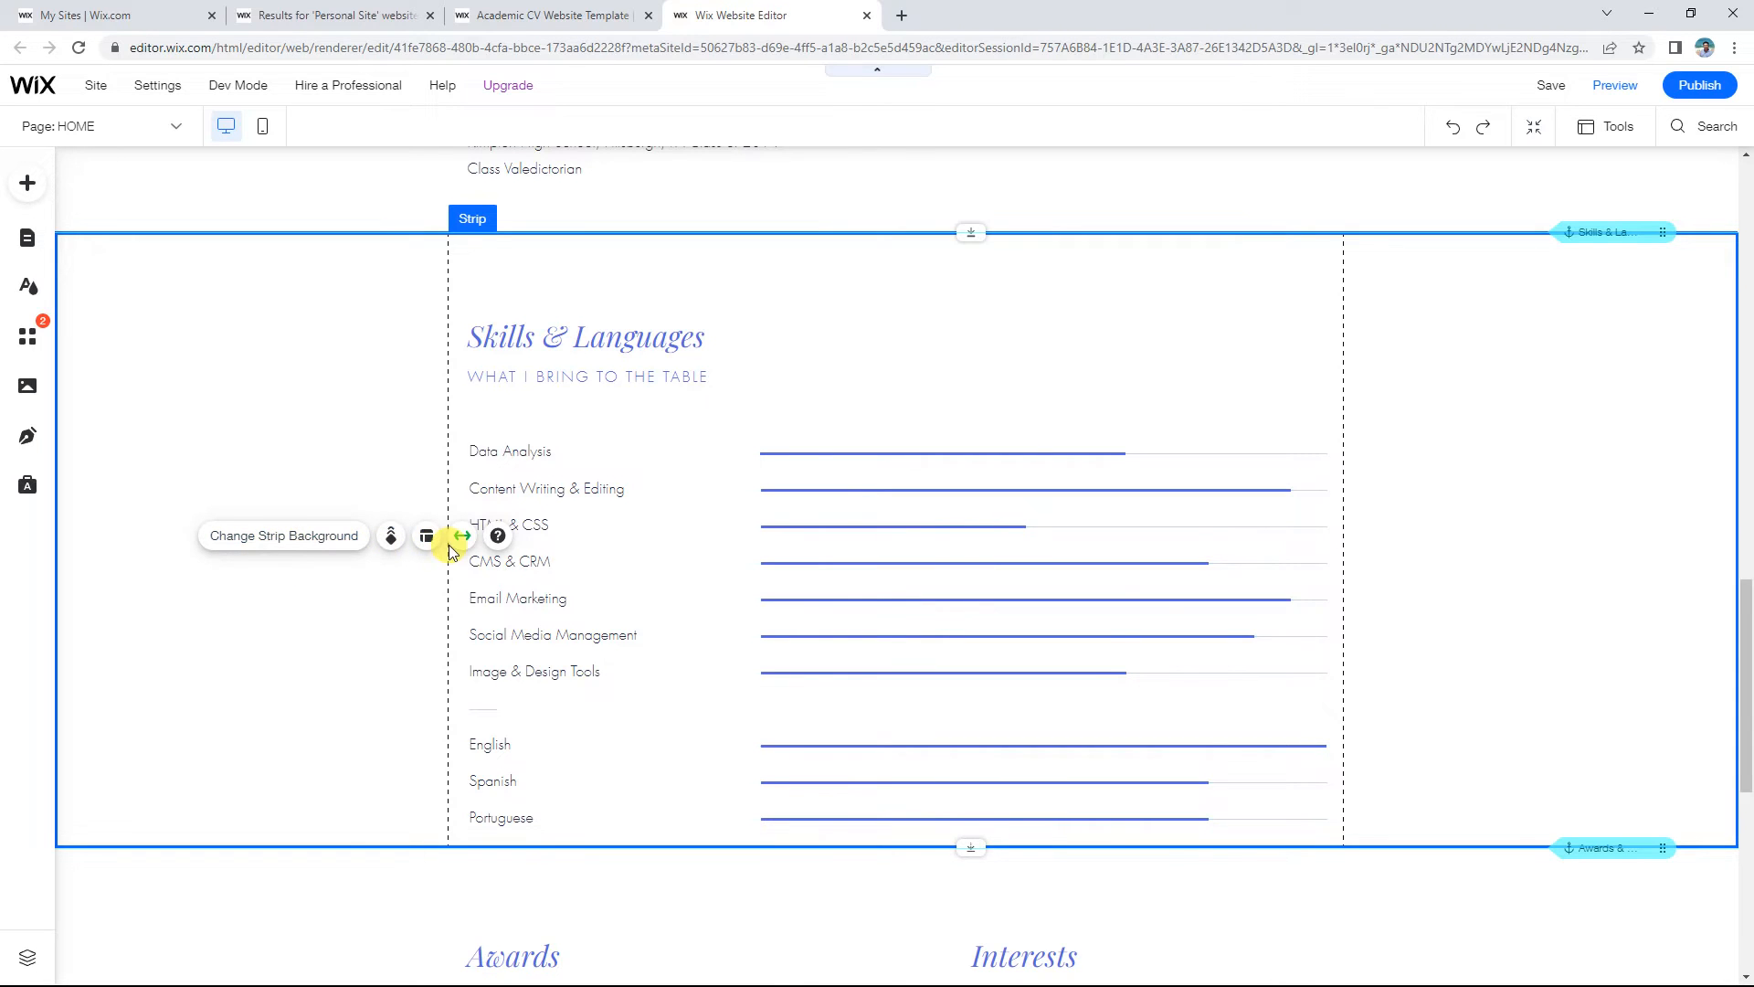
scroll(448, 546, down, 2)
scroll(448, 552, down, 5)
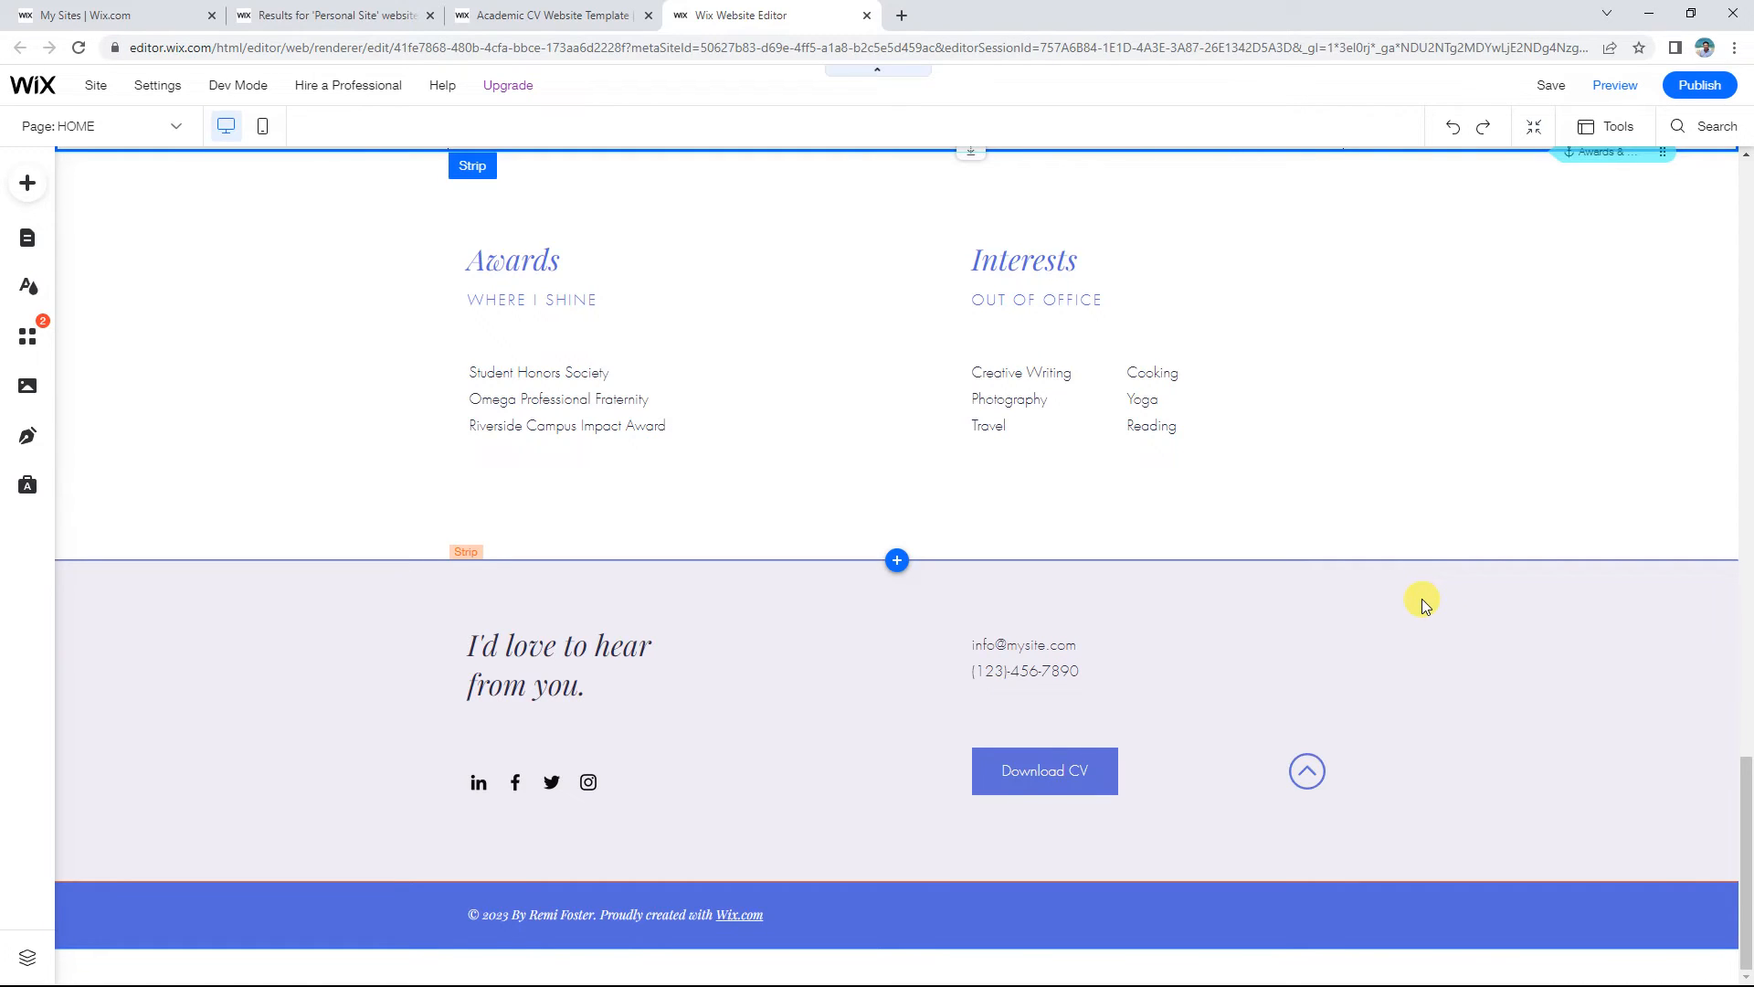
scroll(1422, 600, up, 20)
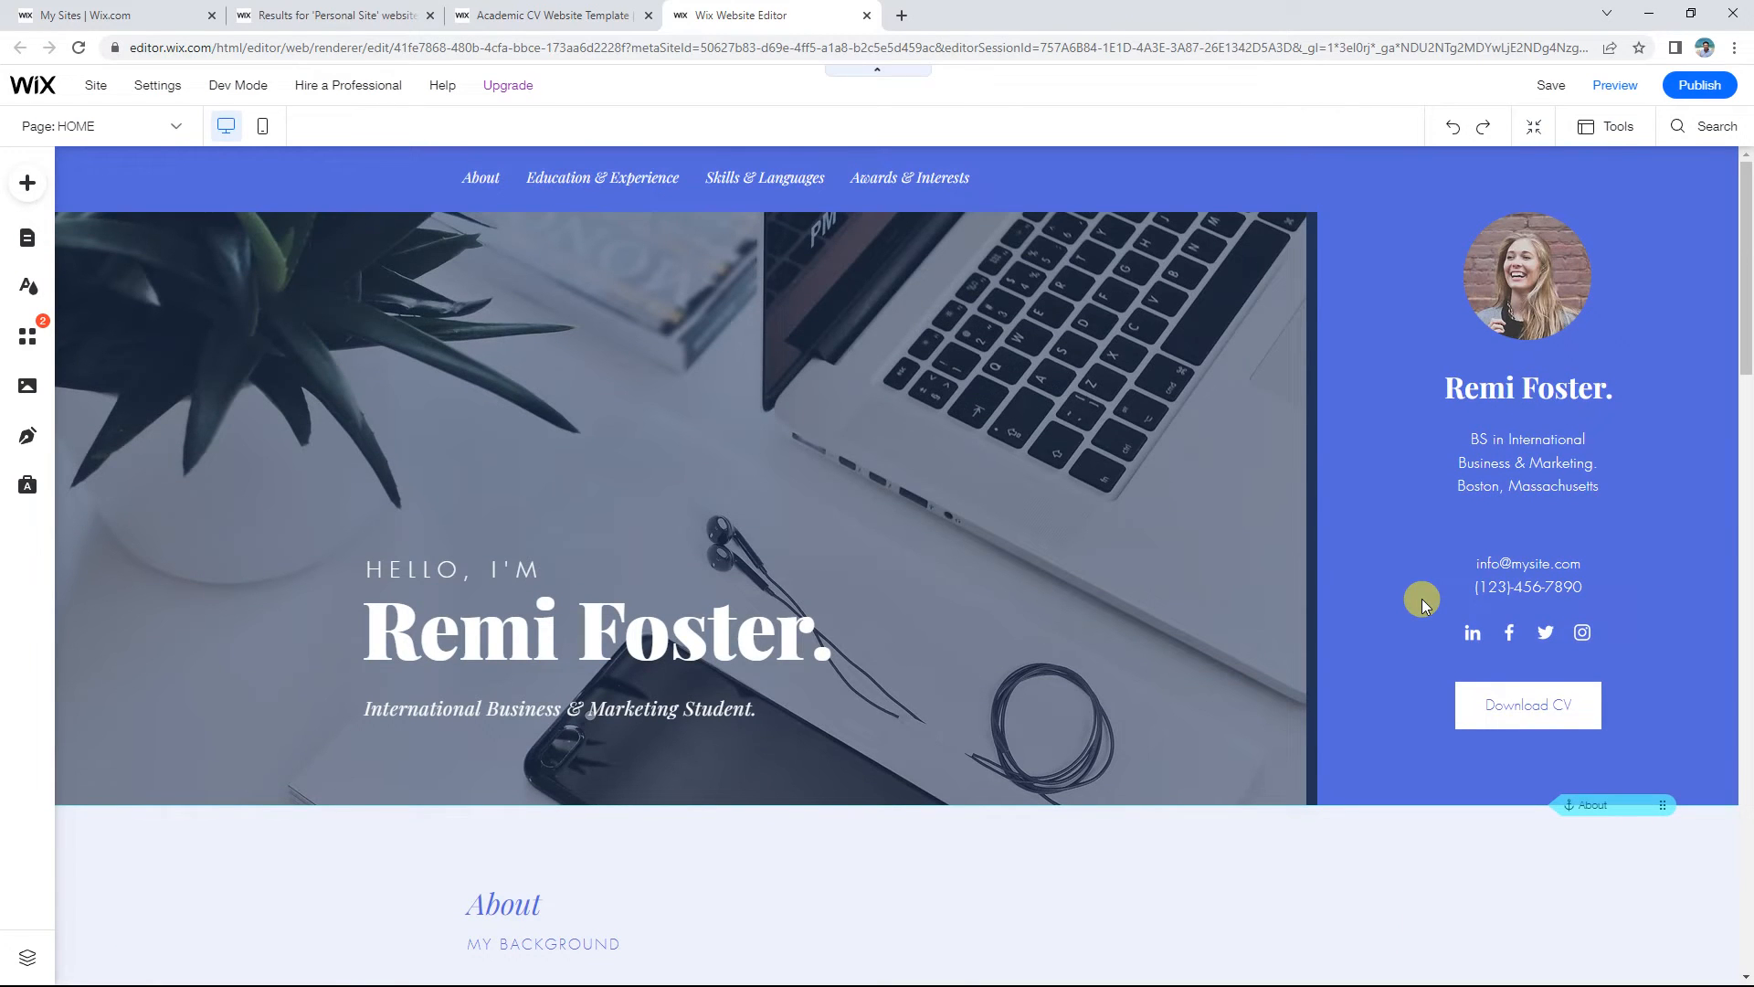
Step: Append 'My Doc' to the sidebar Download CV button label, keeping its PDF.pdf link
click(1488, 700)
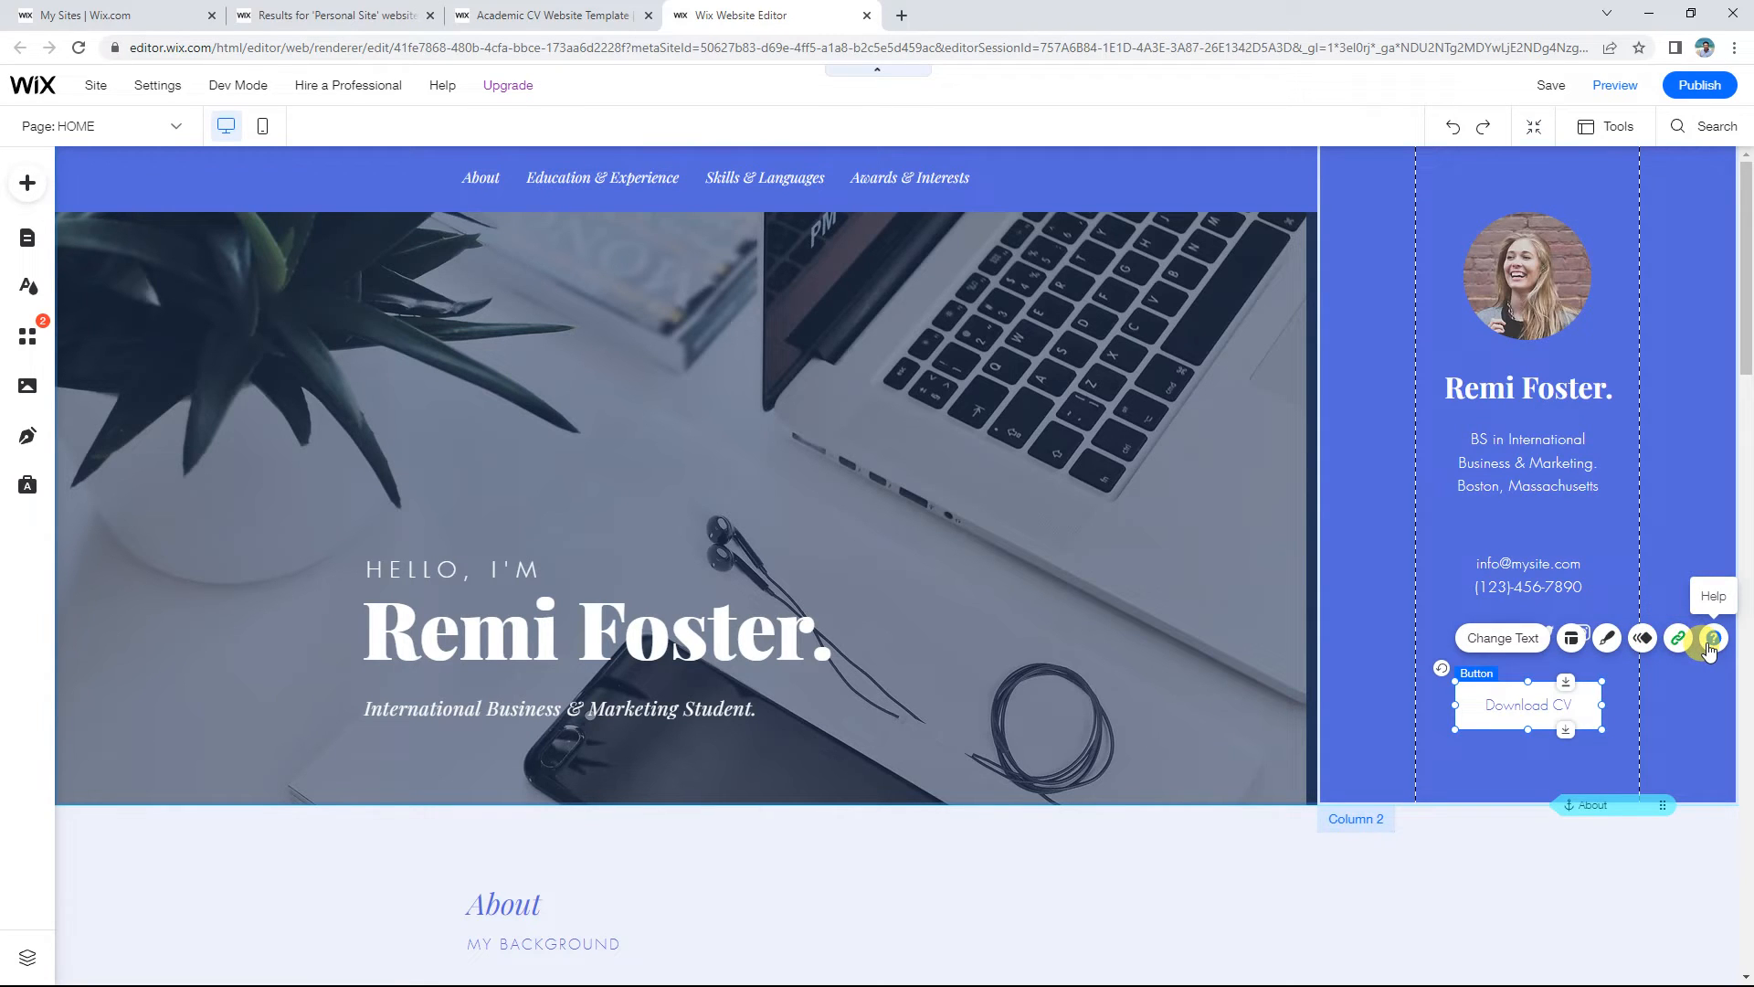
click(1501, 639)
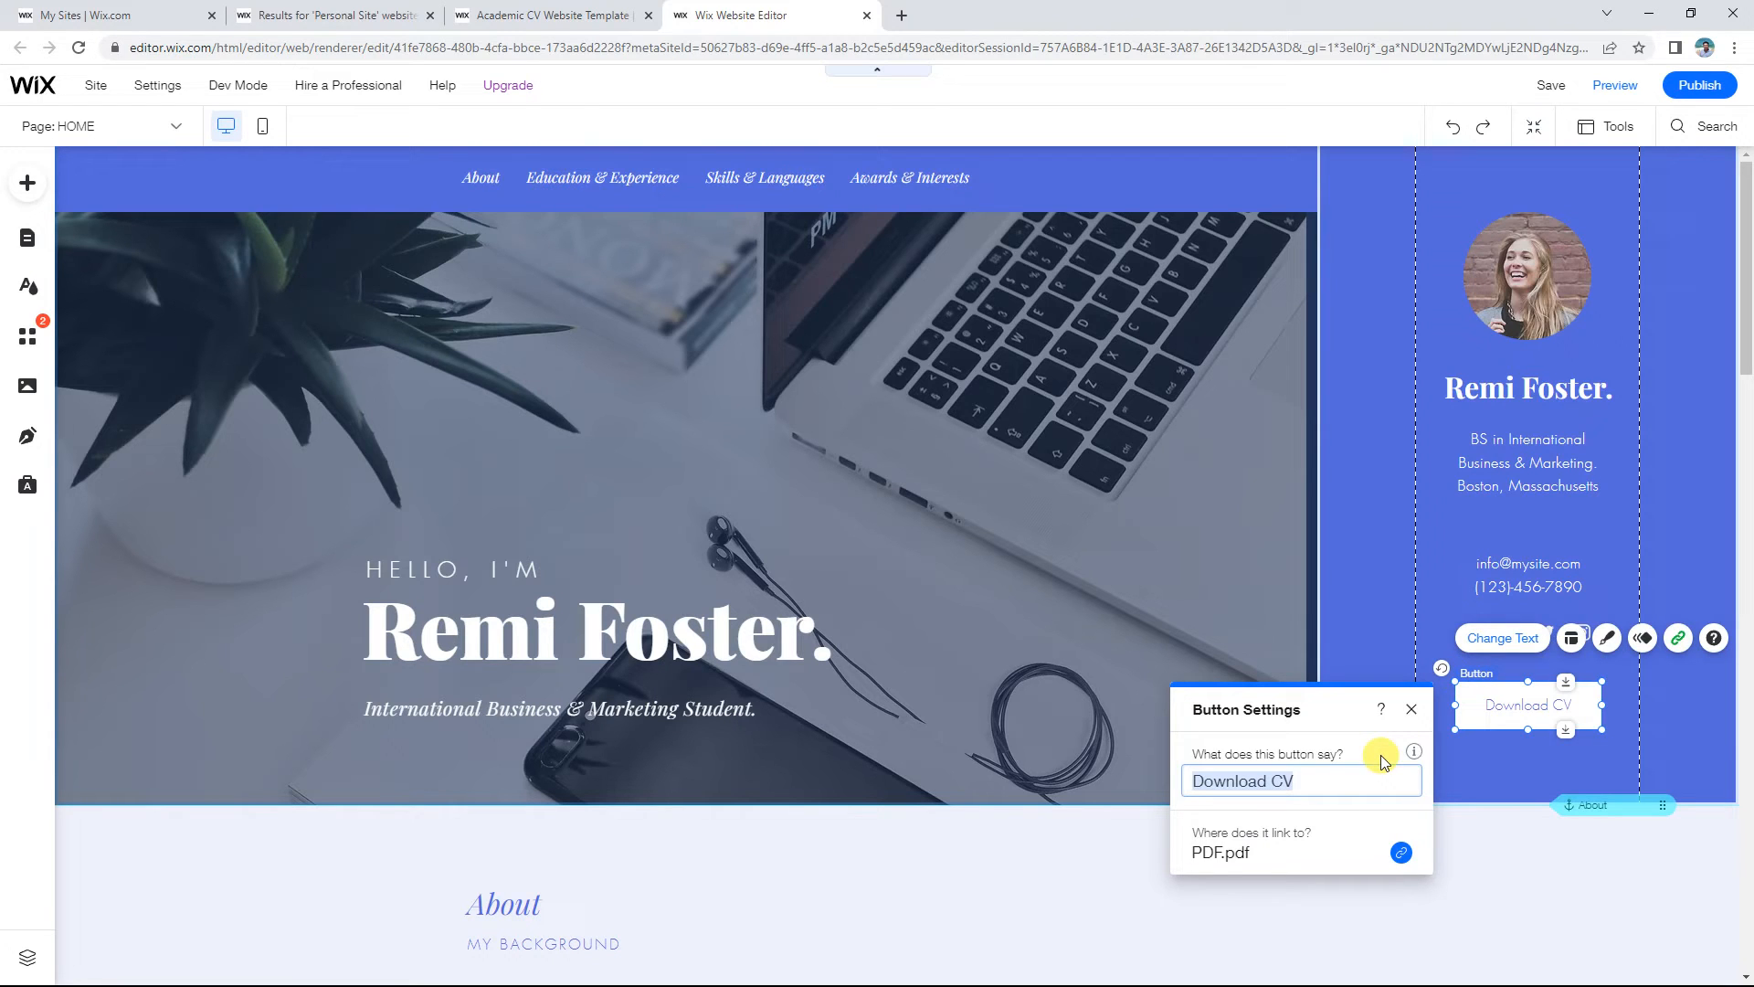
click(1357, 773)
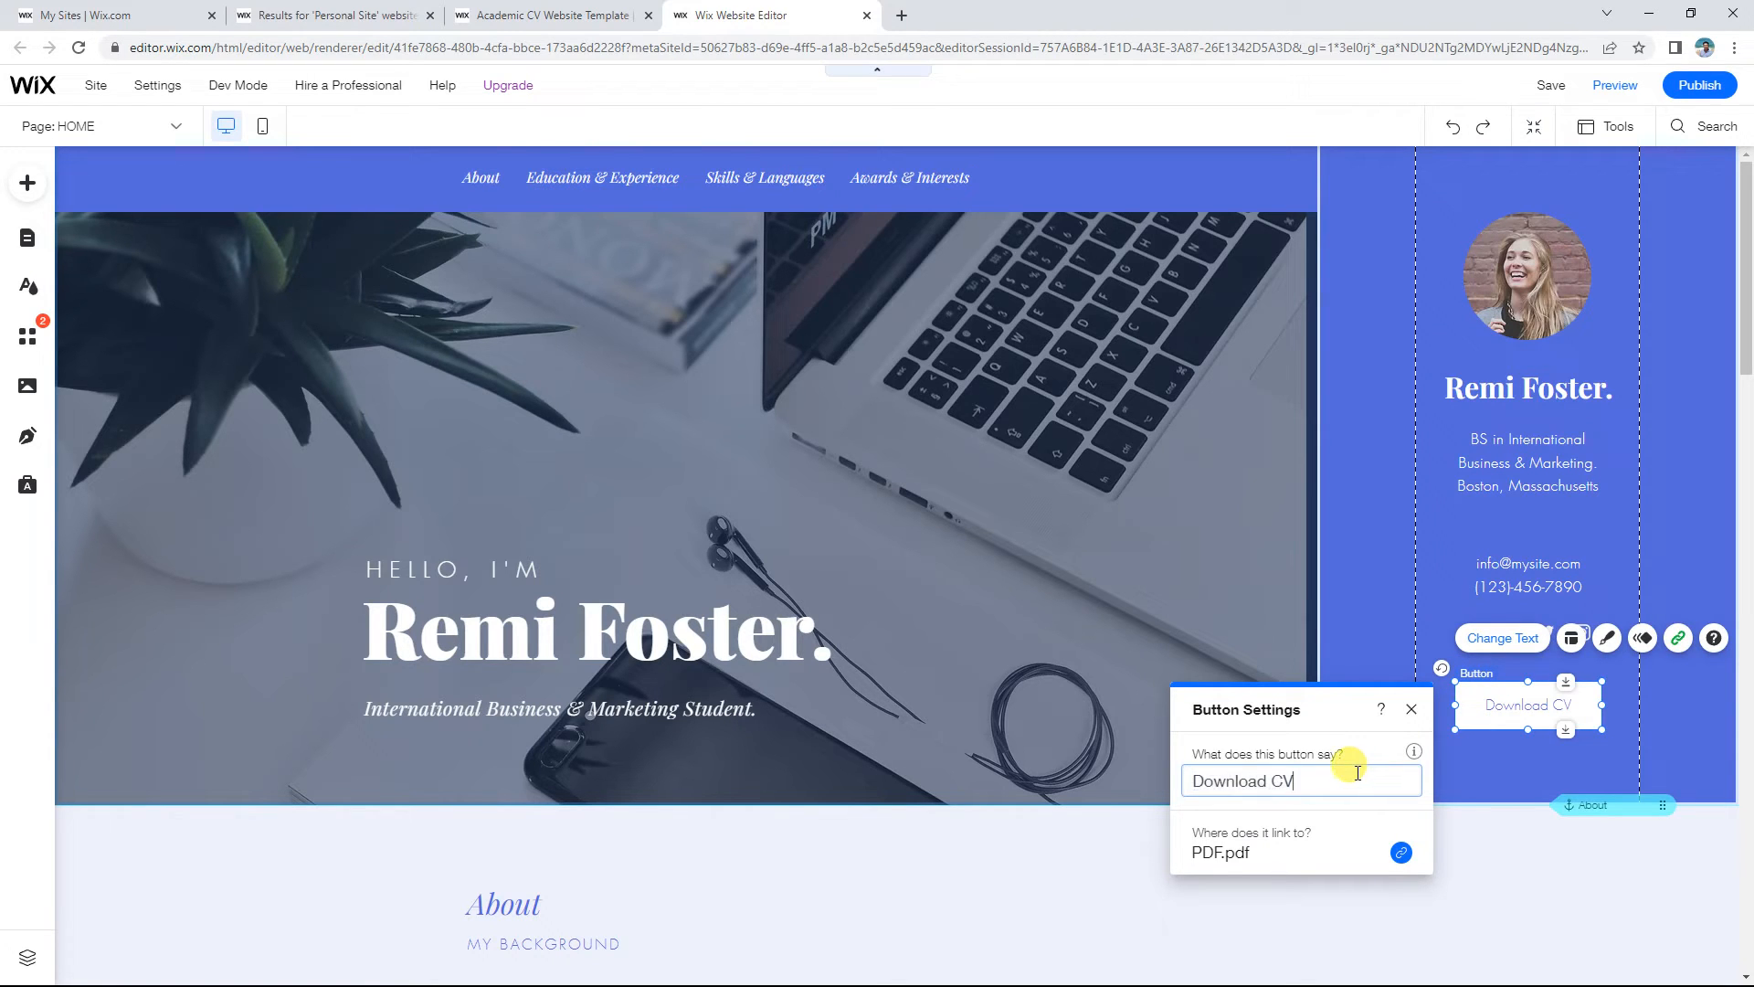
text(My Doc)
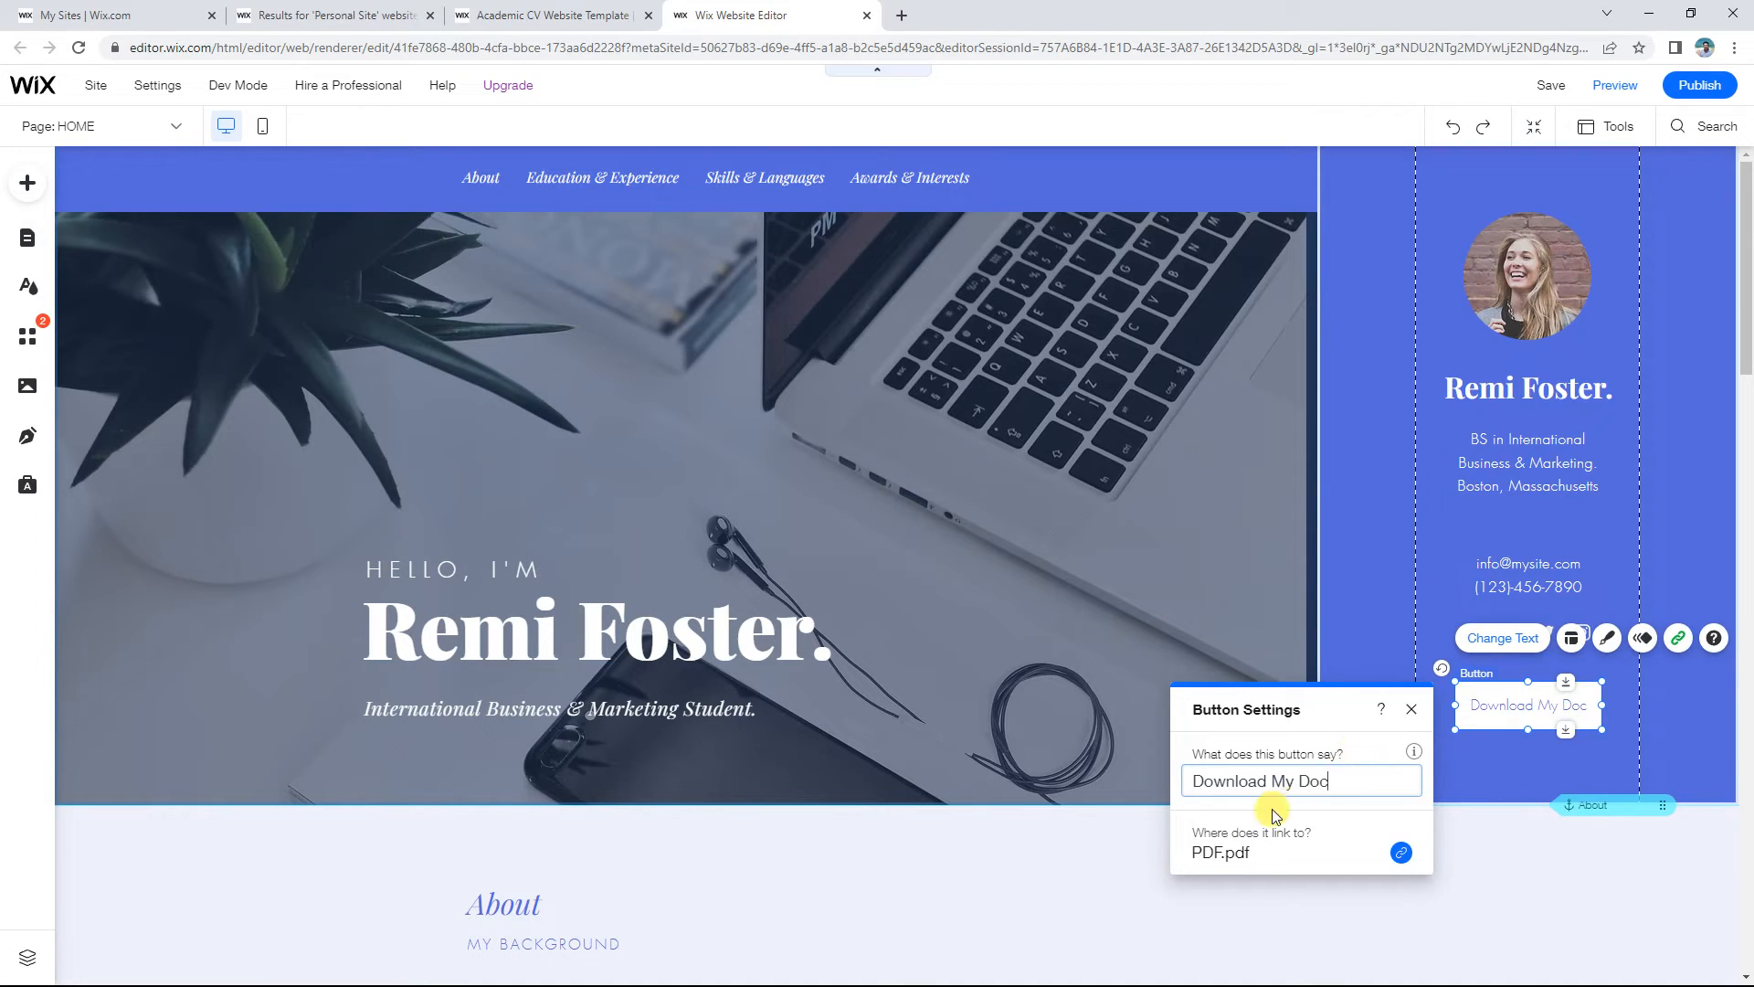
click(1206, 855)
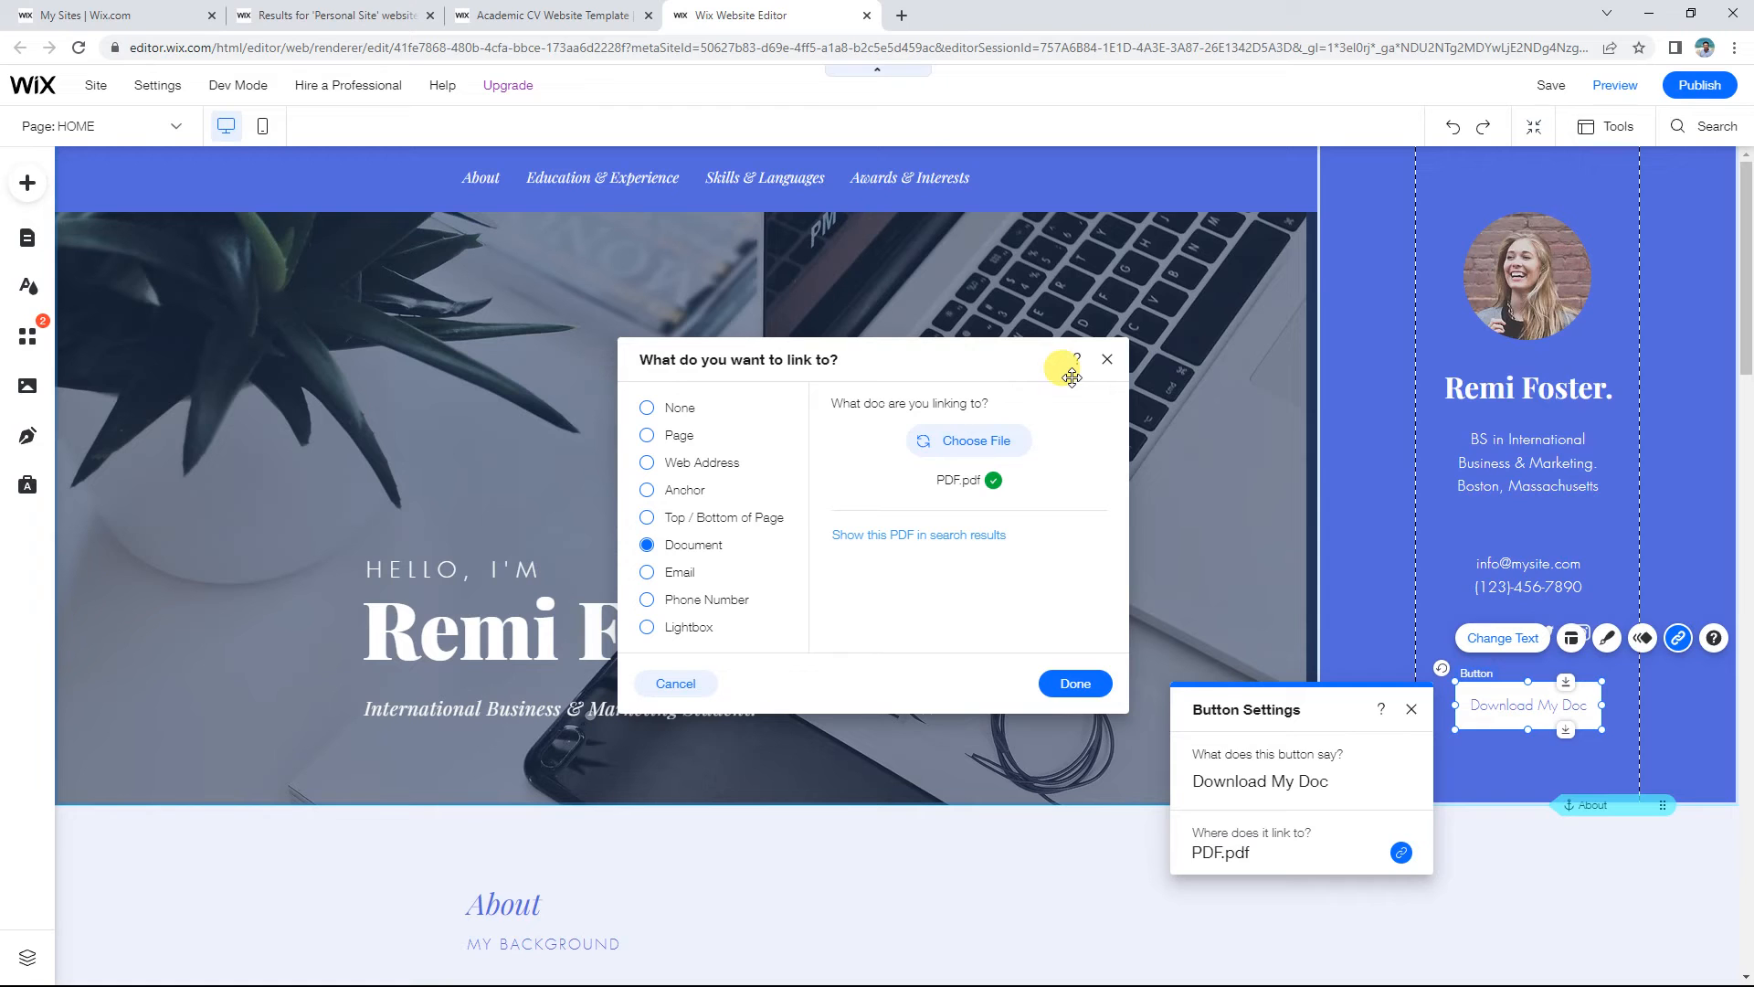
click(1109, 360)
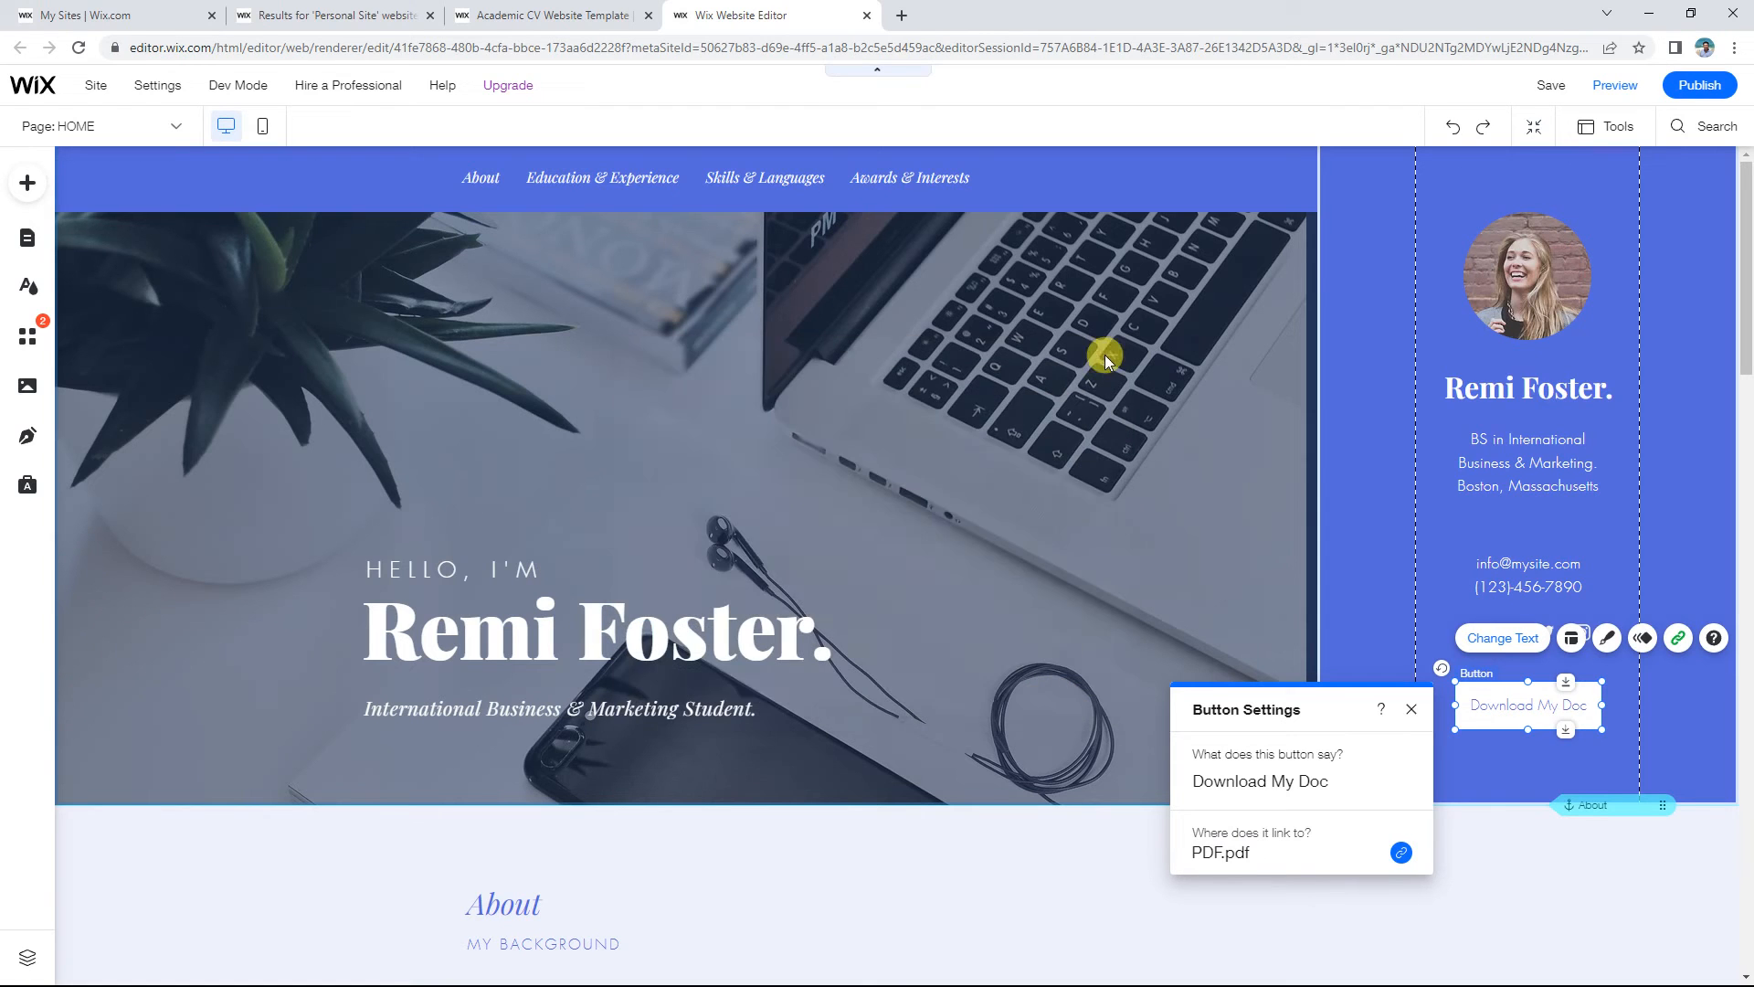
click(1412, 709)
Step: Try left and right alignment on the Download My Doc text, keep it centred, then open its design styles
click(1572, 638)
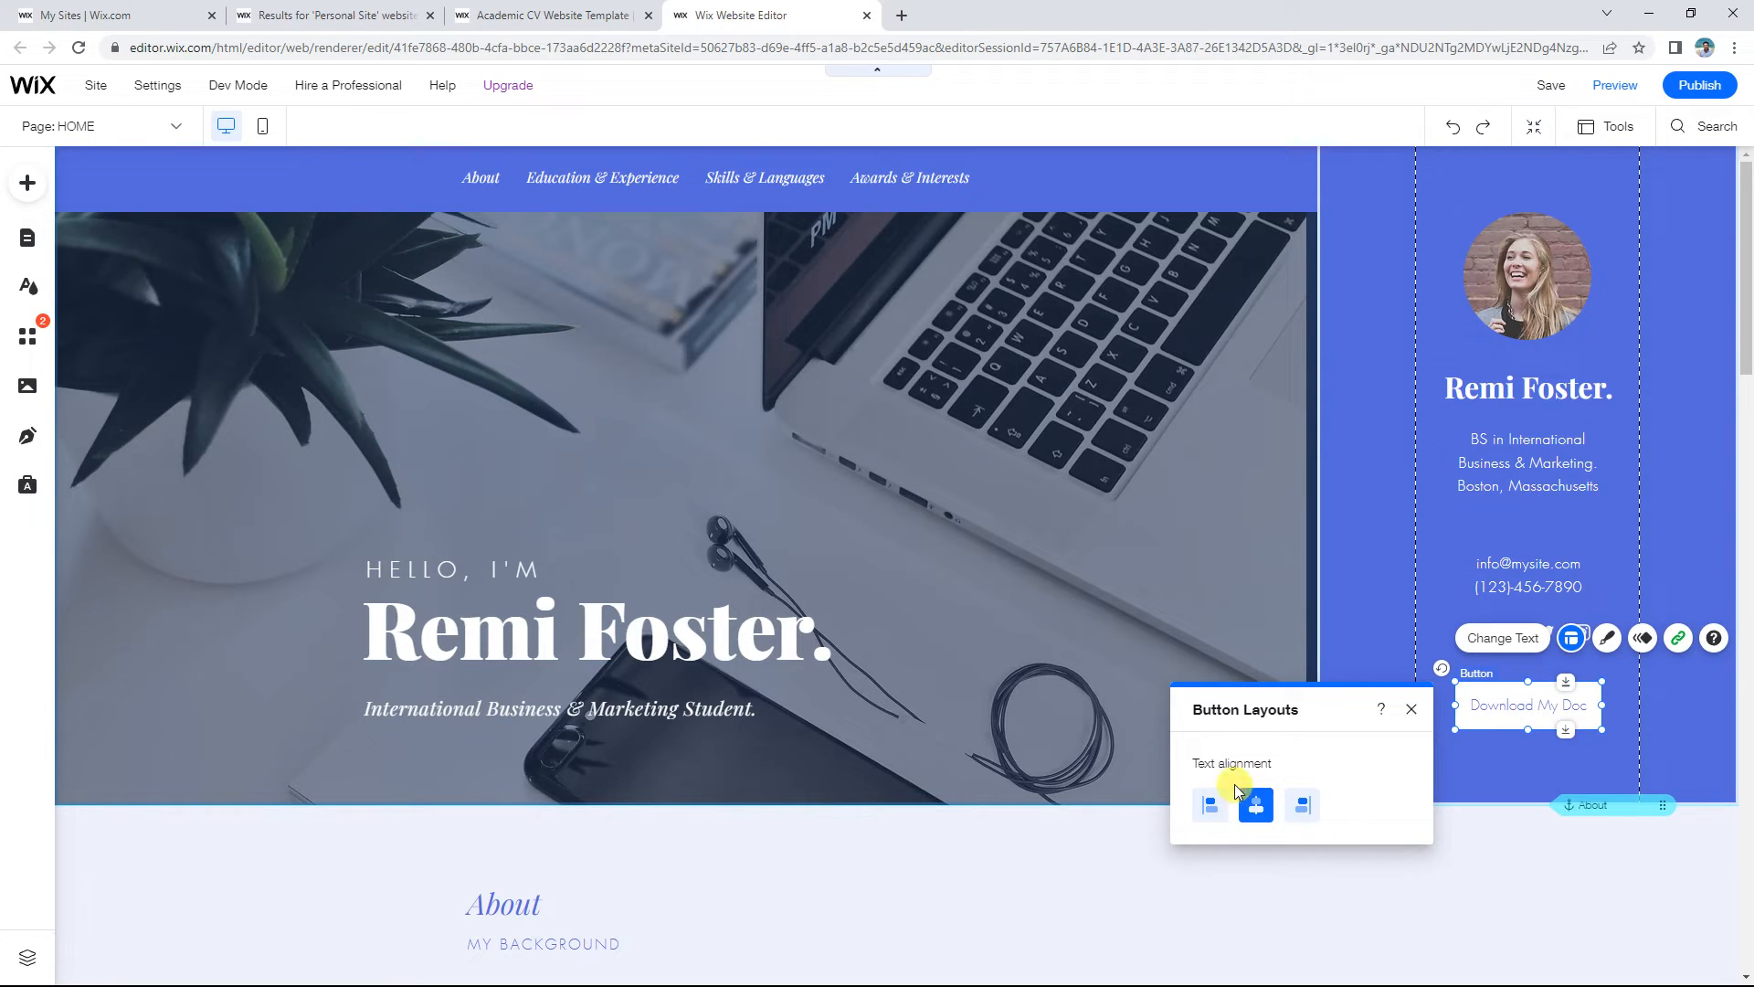
click(1211, 808)
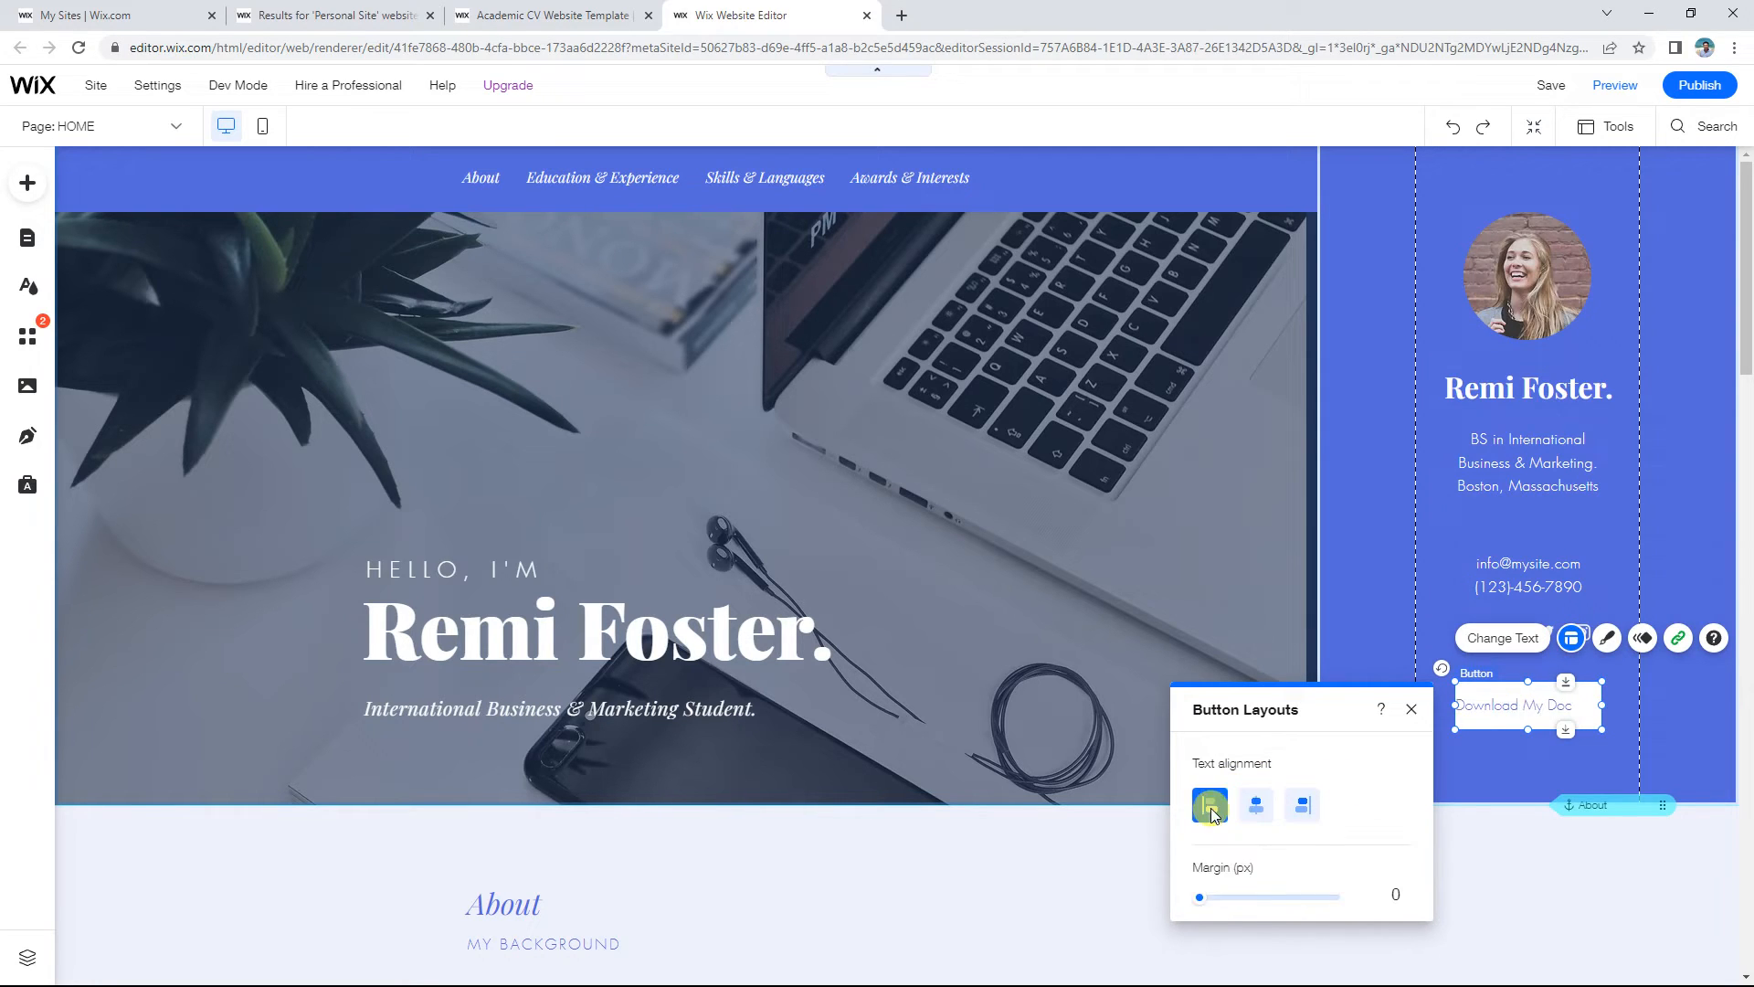
click(1259, 804)
click(1303, 805)
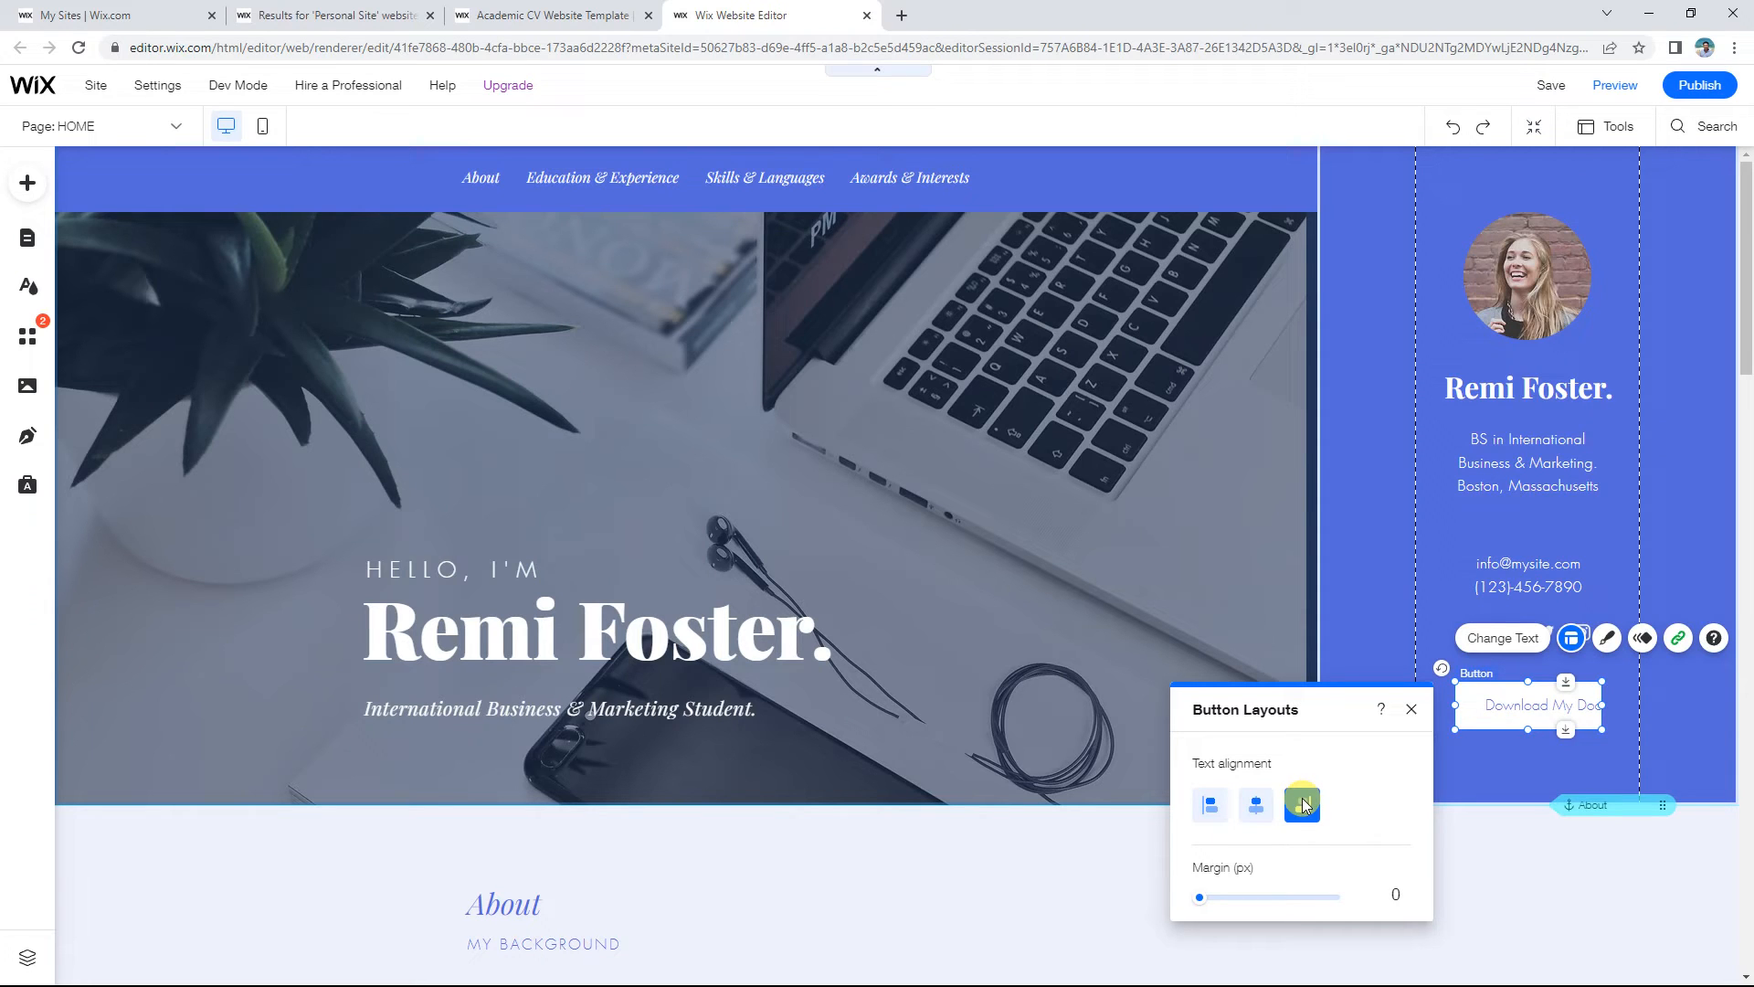
click(1257, 805)
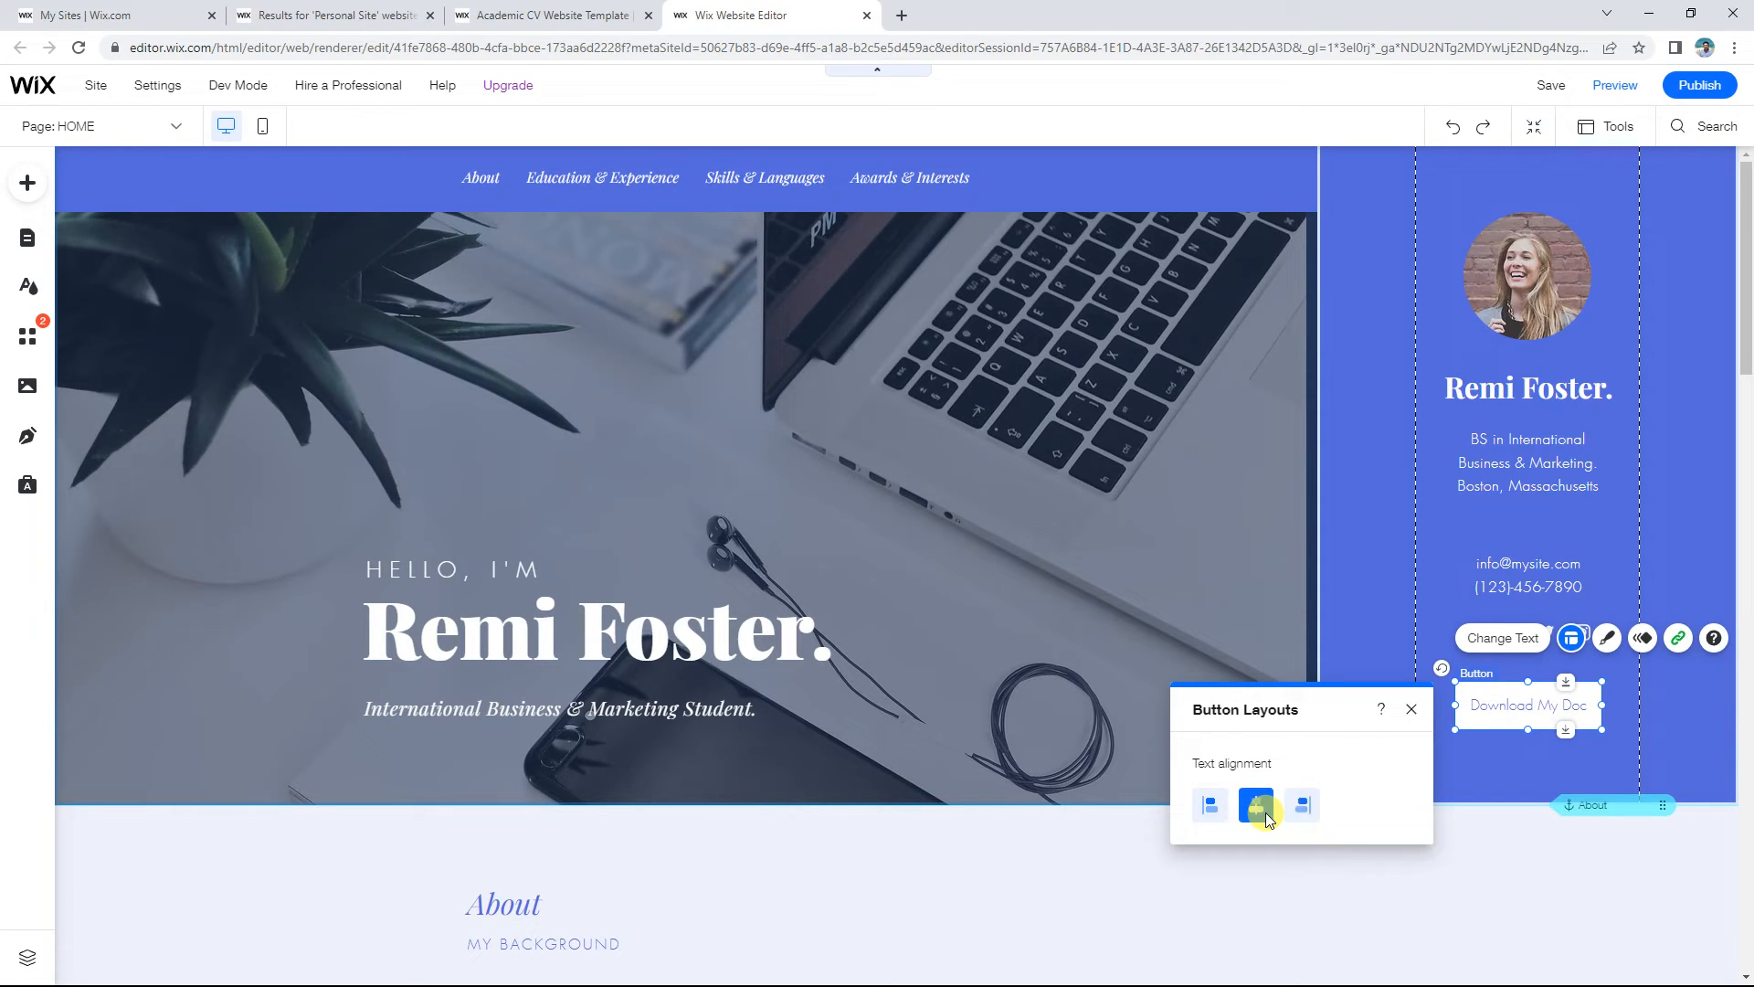
click(1414, 706)
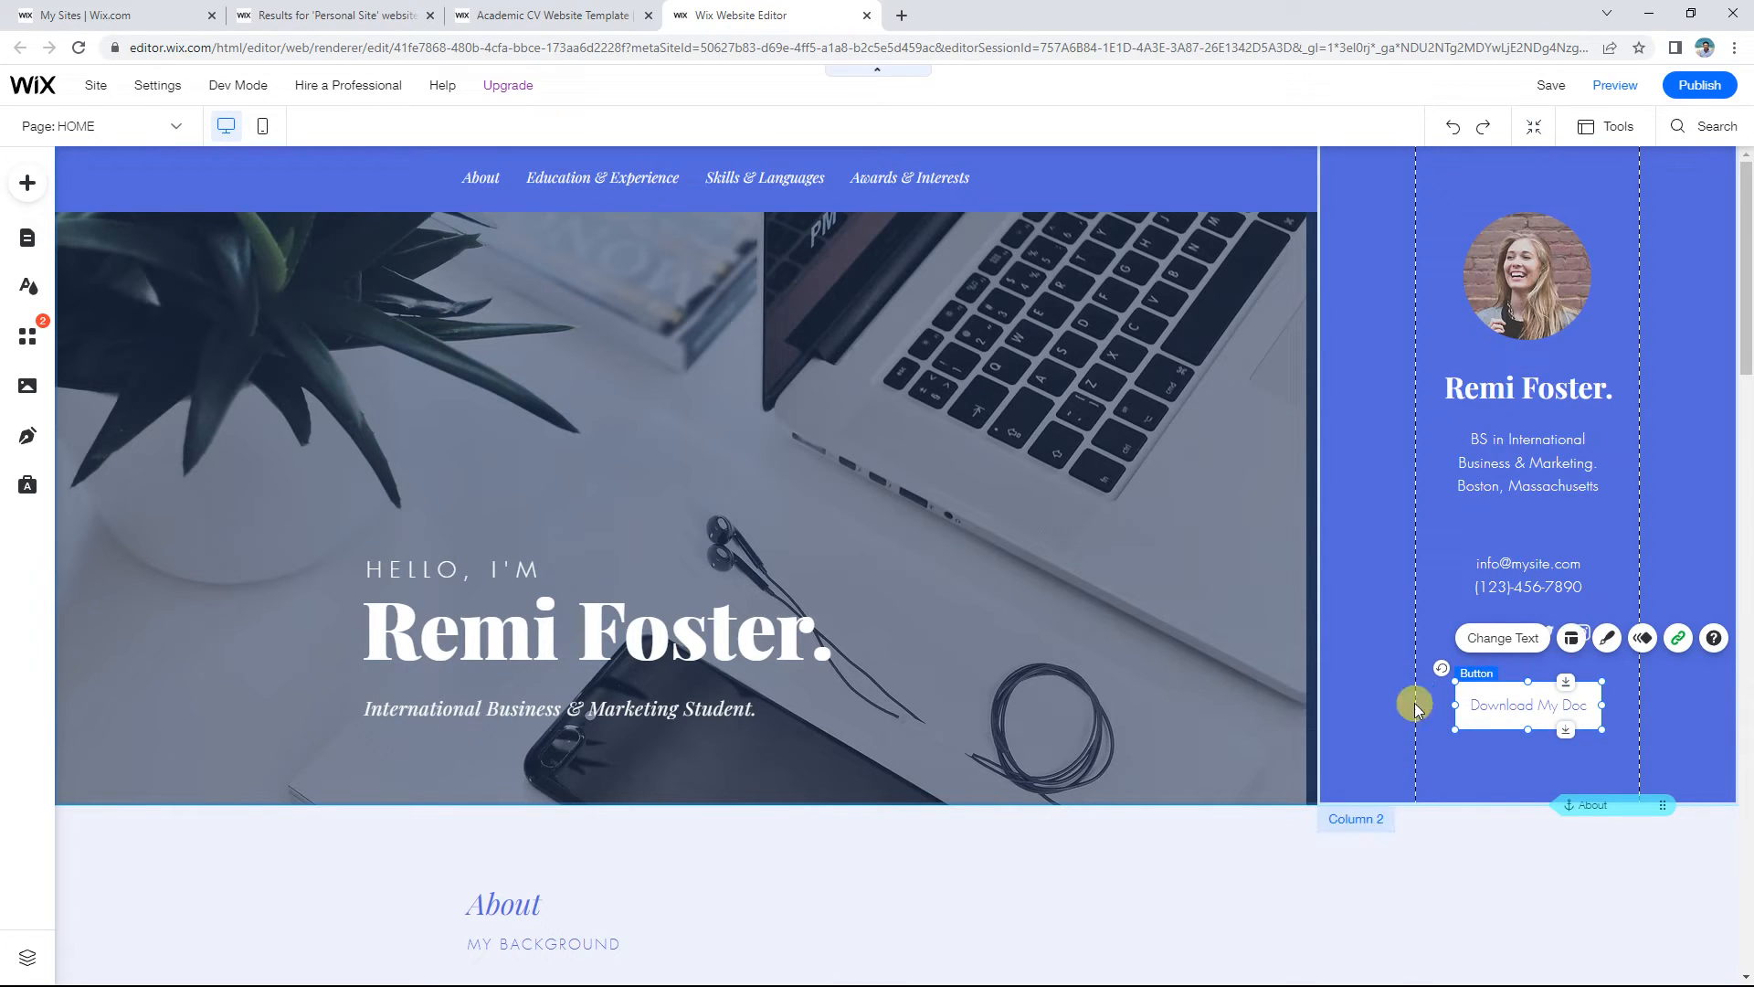
click(1607, 638)
Step: Browse the button design presets and set all corner radii to 25px
drag(1315, 249, 1023, 295)
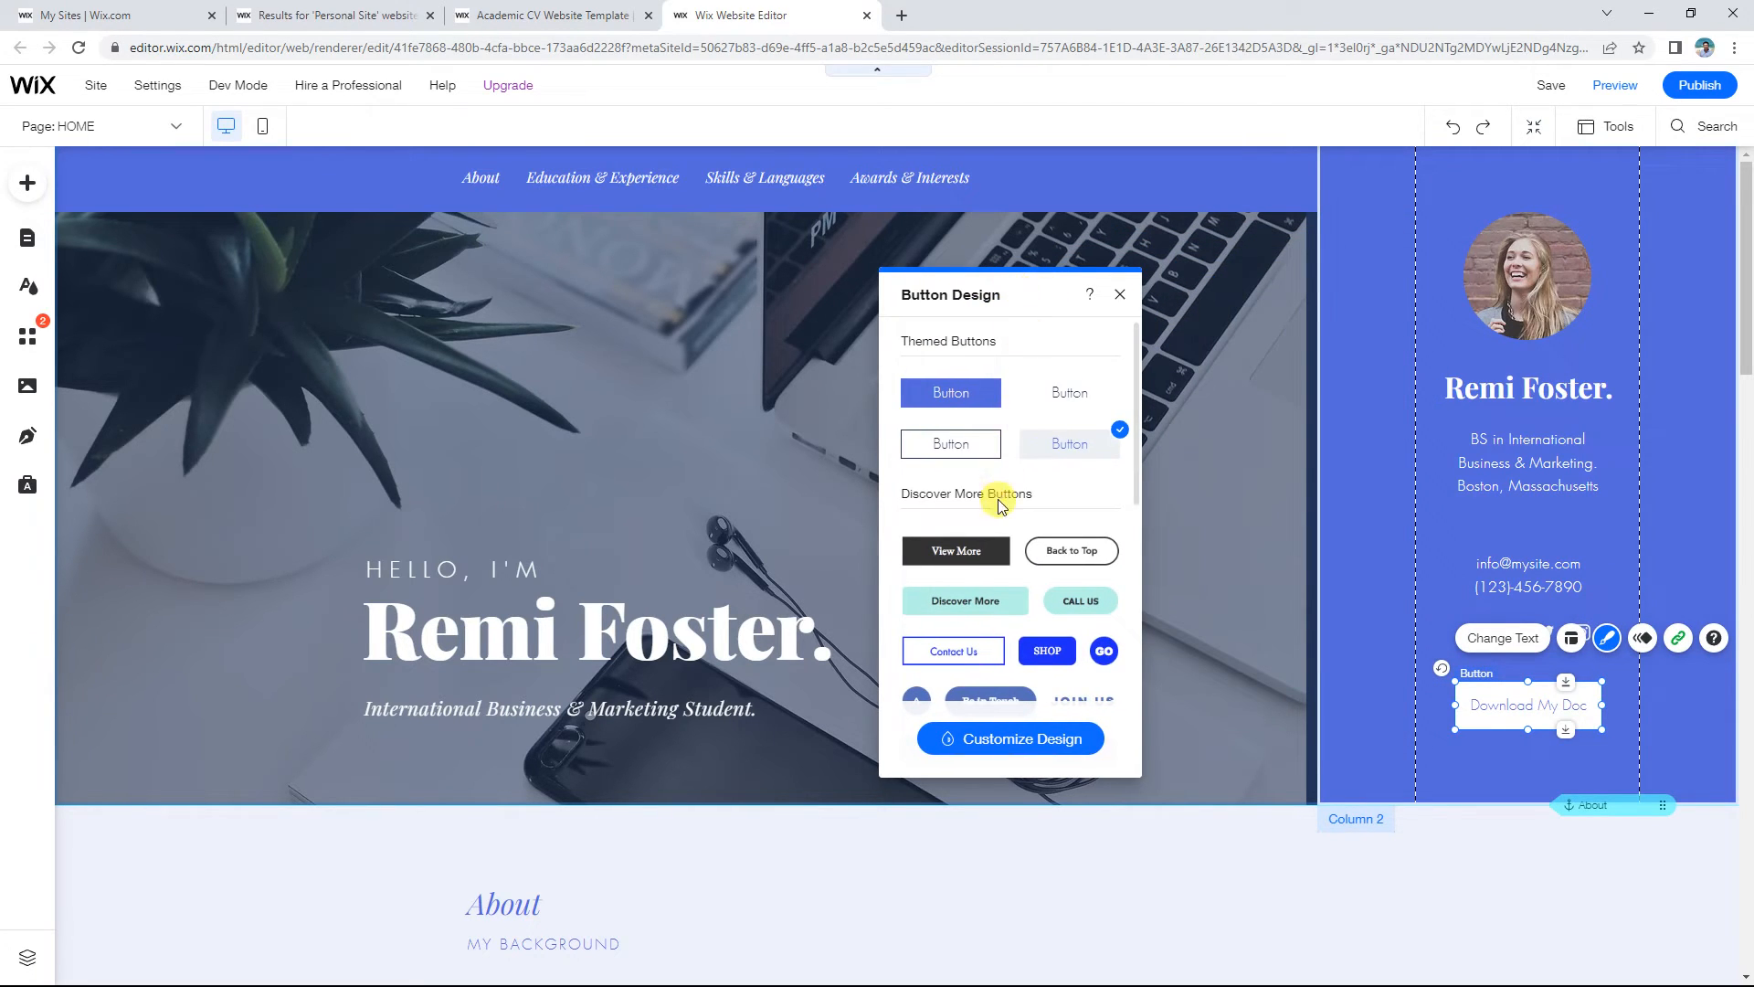
scroll(1000, 498, down, 3)
scroll(996, 532, down, 3)
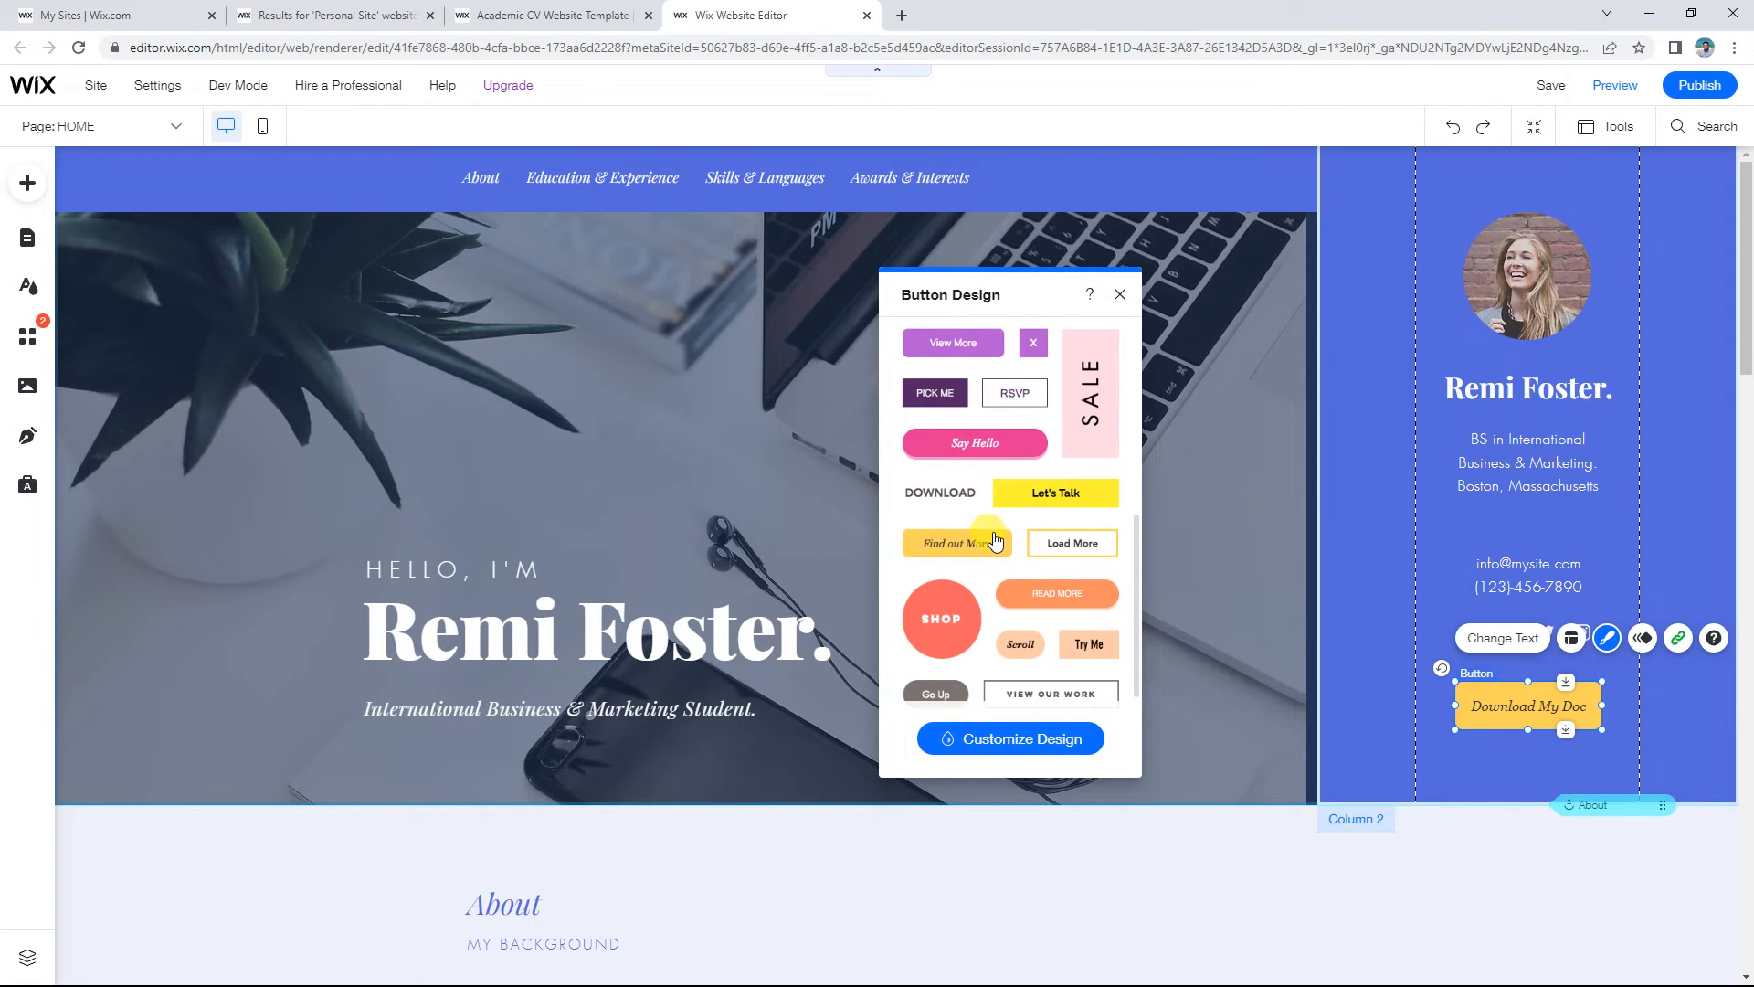
scroll(996, 541, down, 3)
scroll(1069, 602, up, 10)
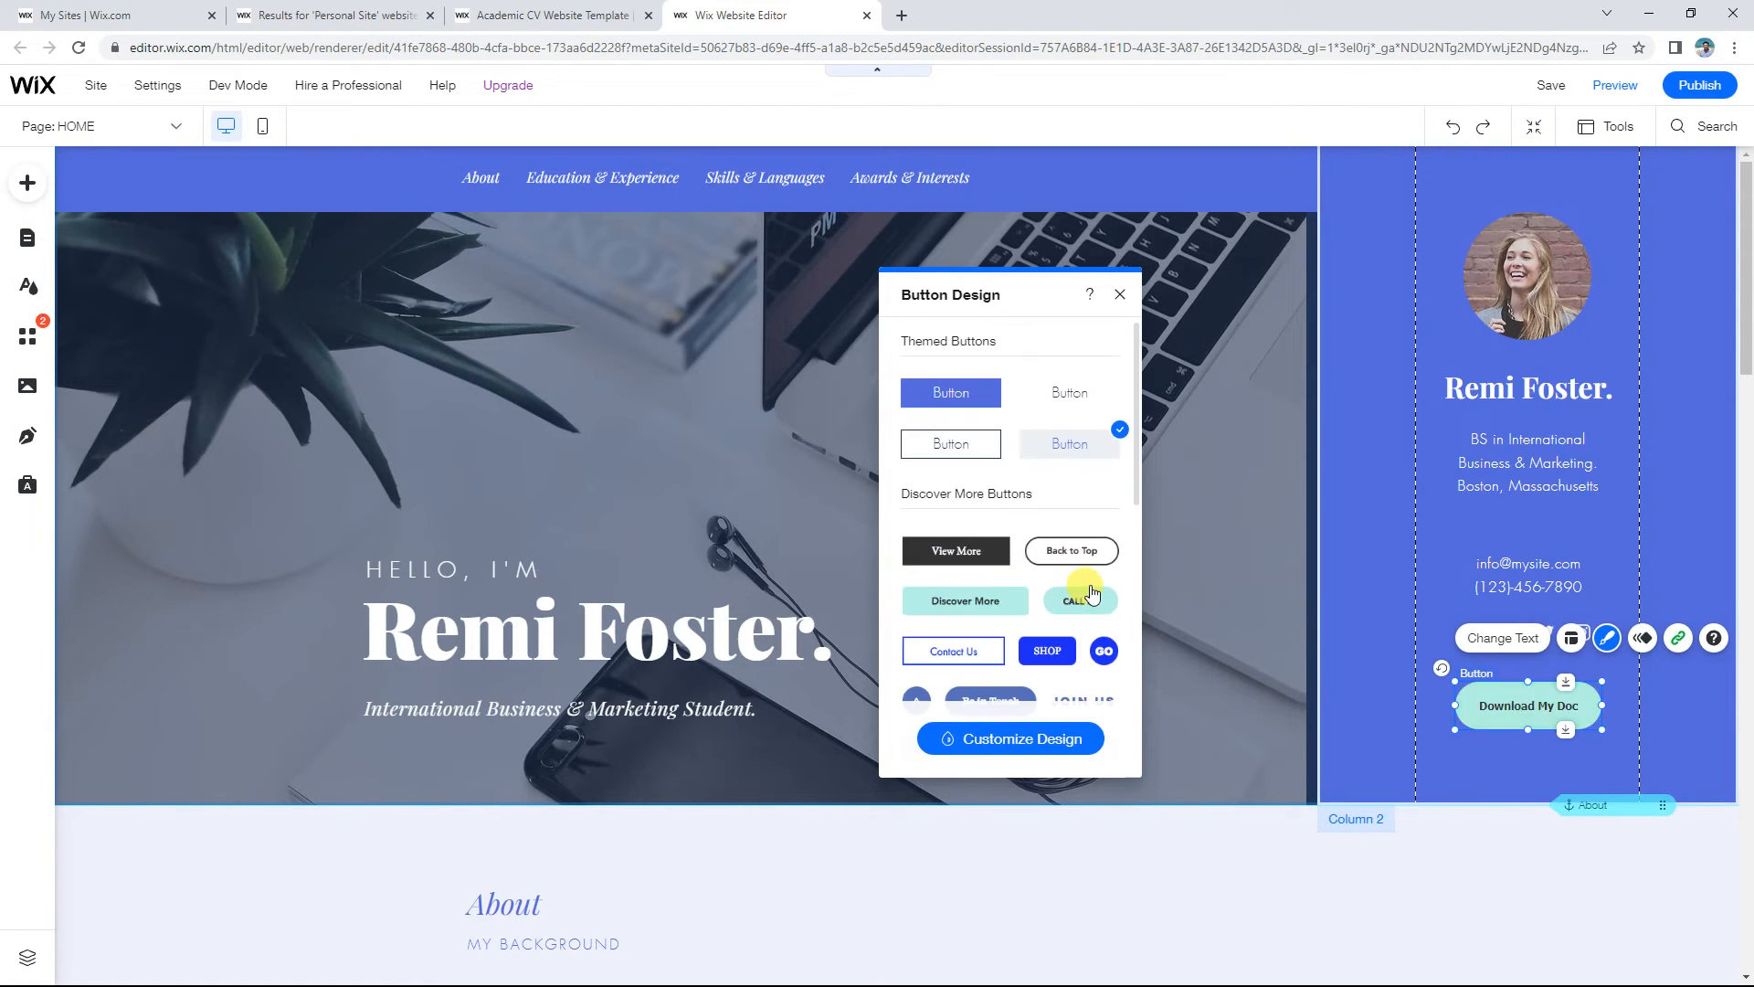
click(1023, 740)
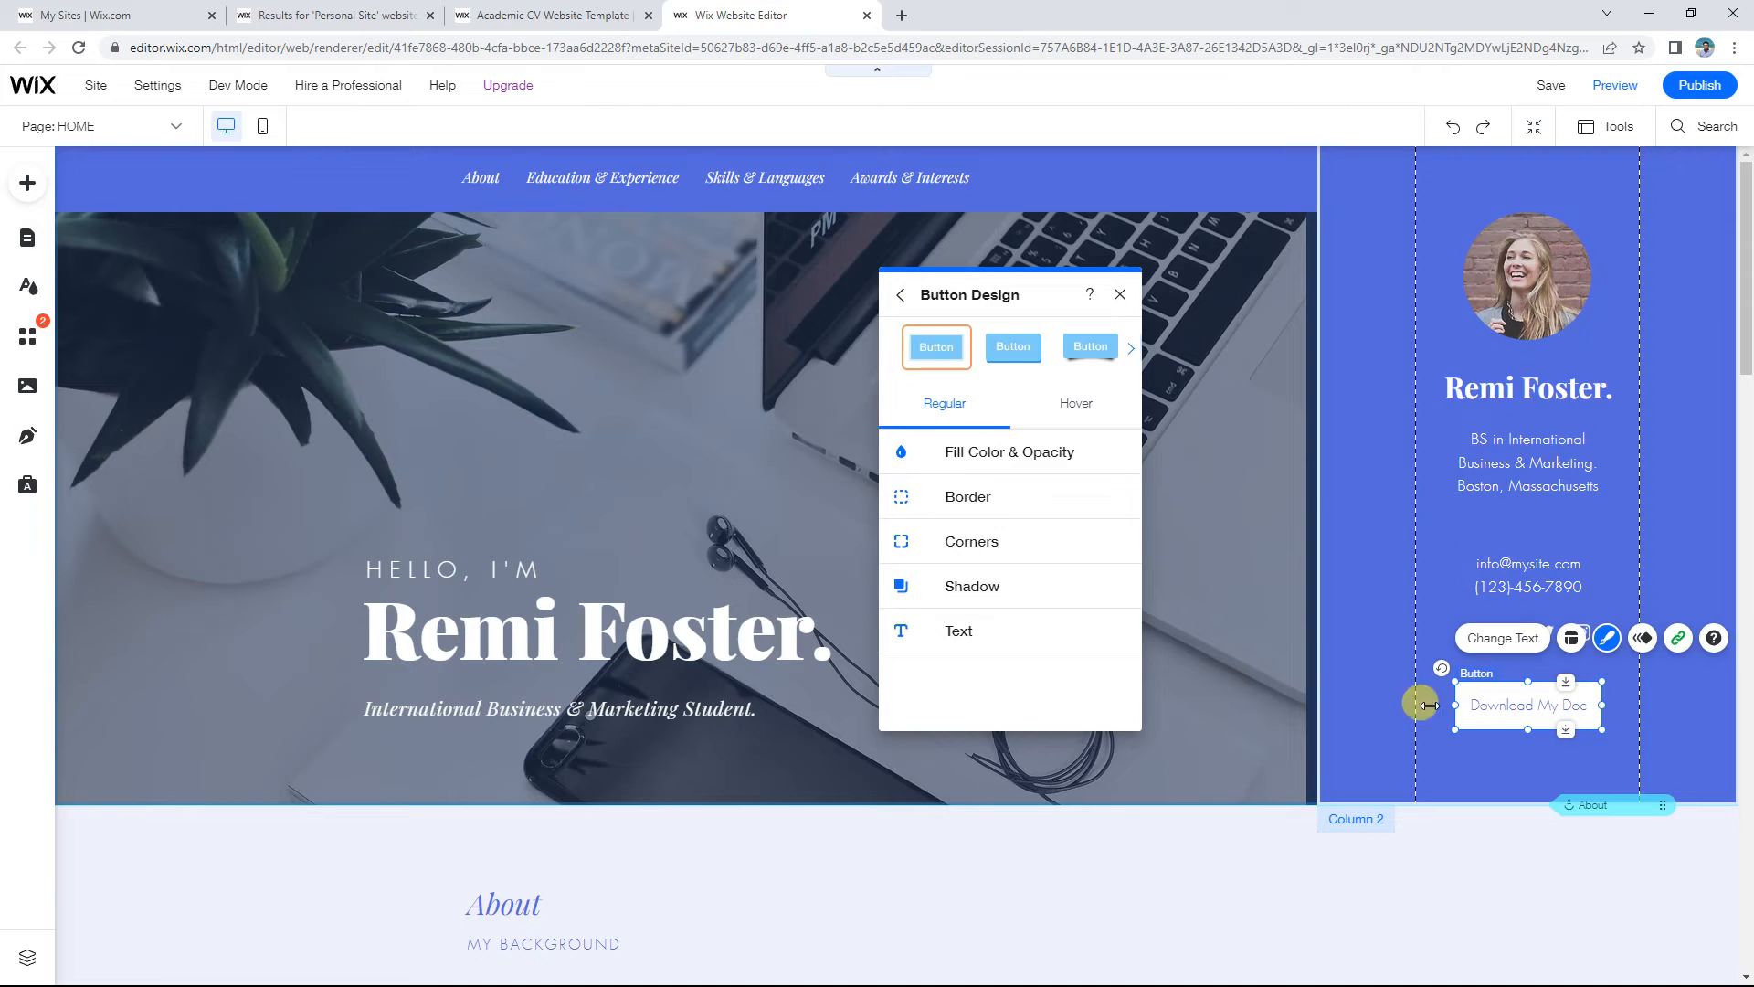
click(972, 540)
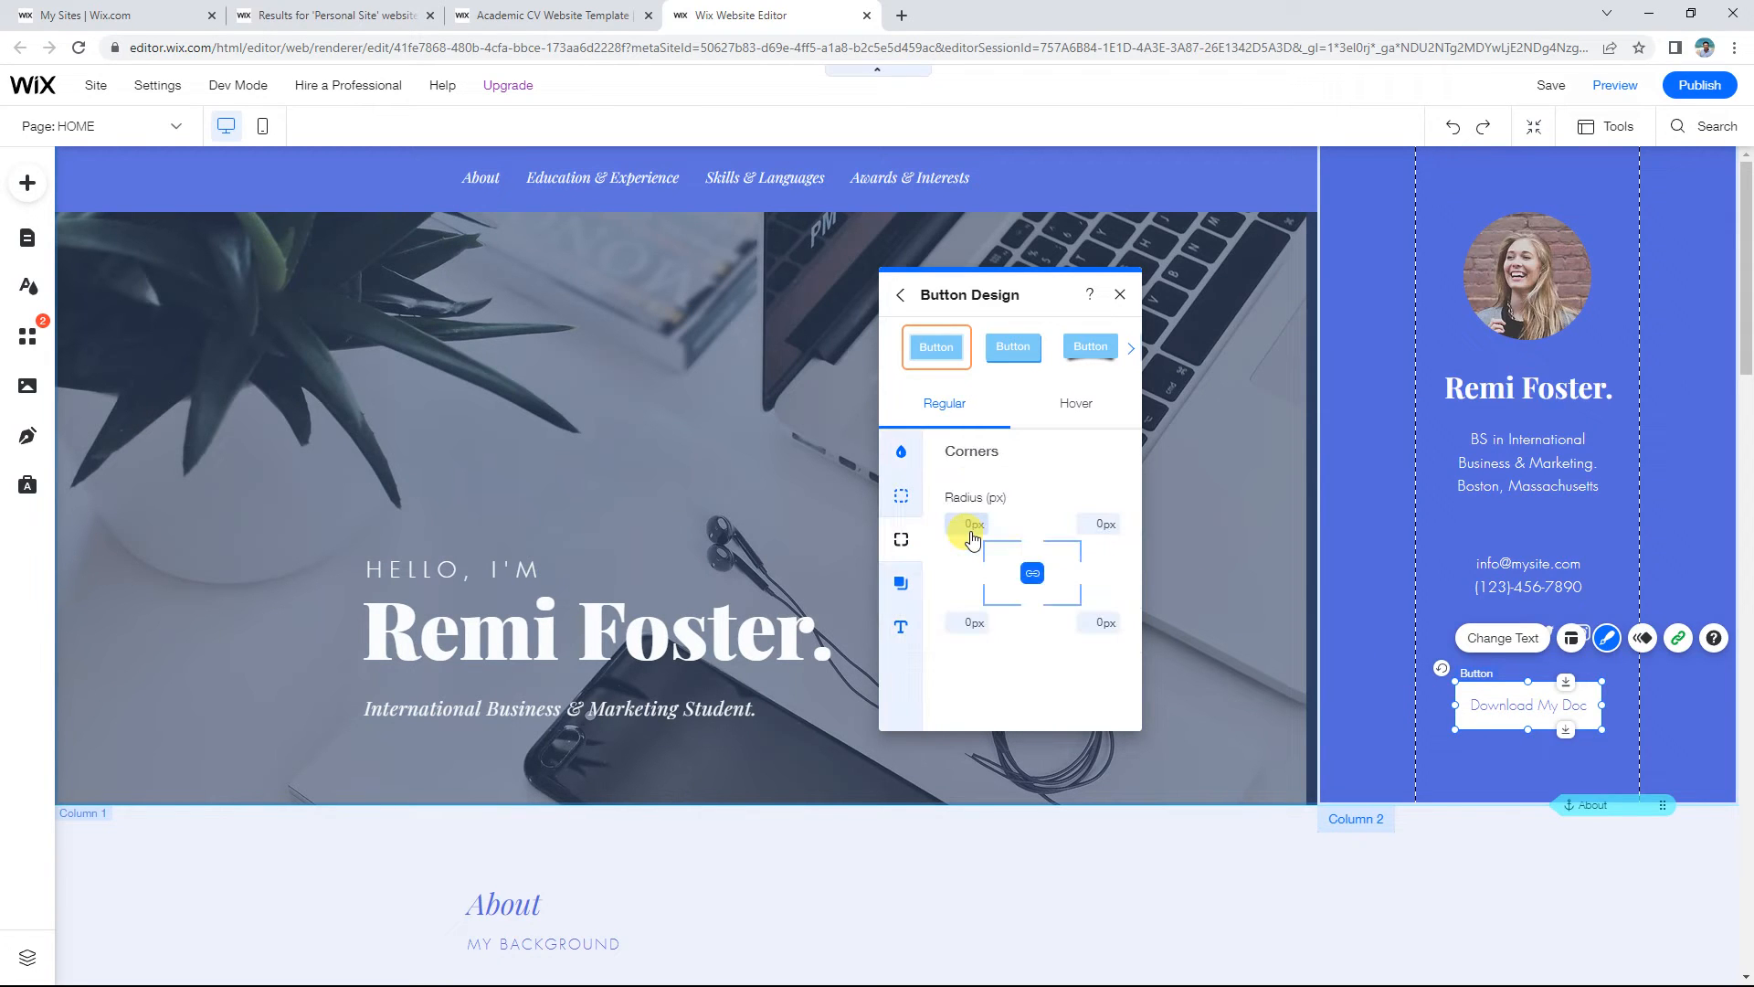
click(962, 524)
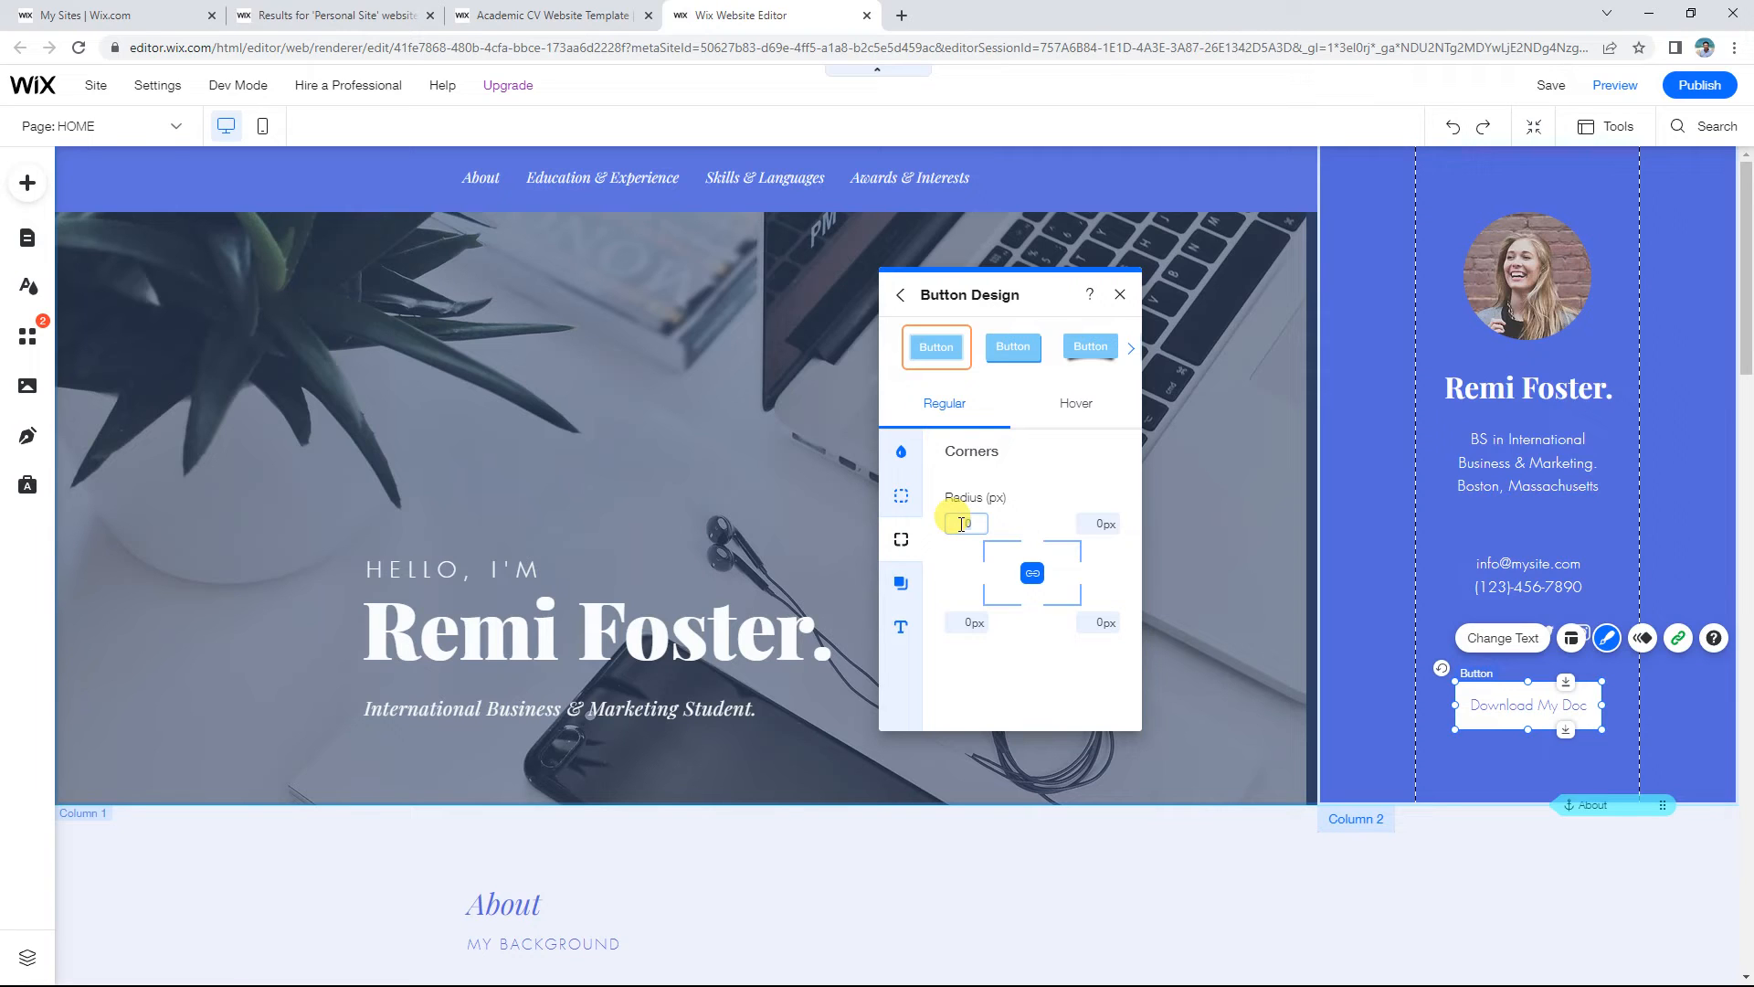
click(1011, 678)
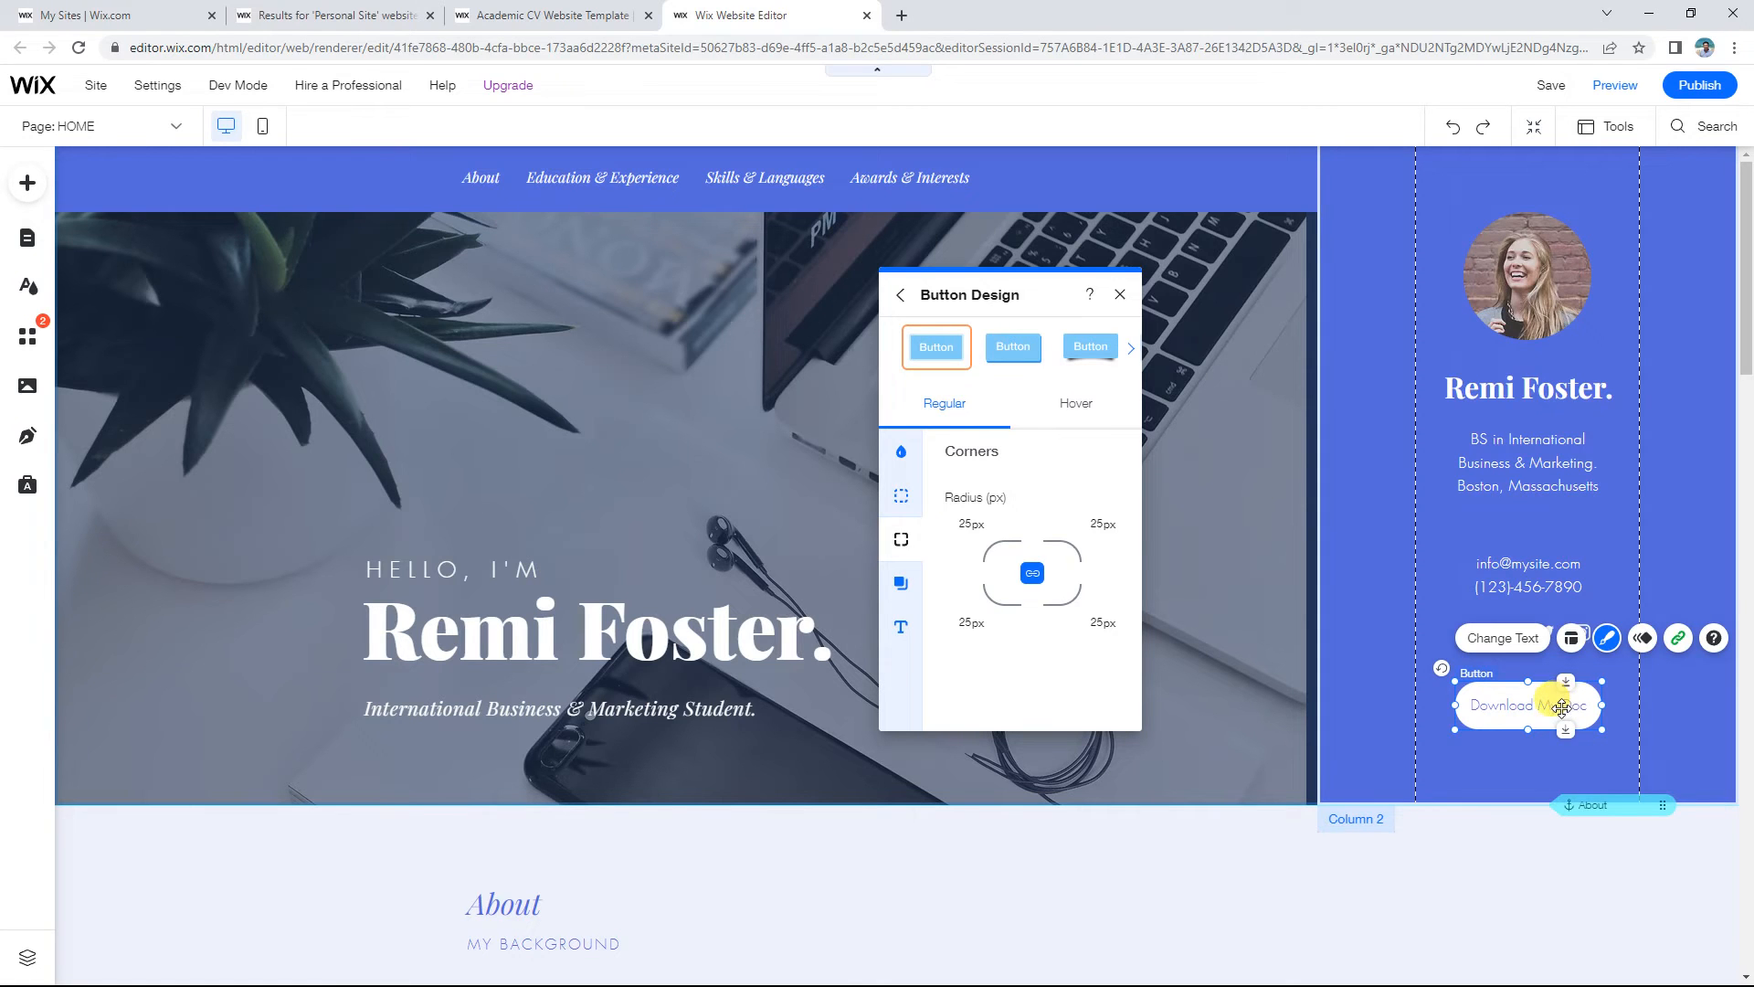
Step: Apply the square white preset with a drop shadow and close Button Design
click(1089, 349)
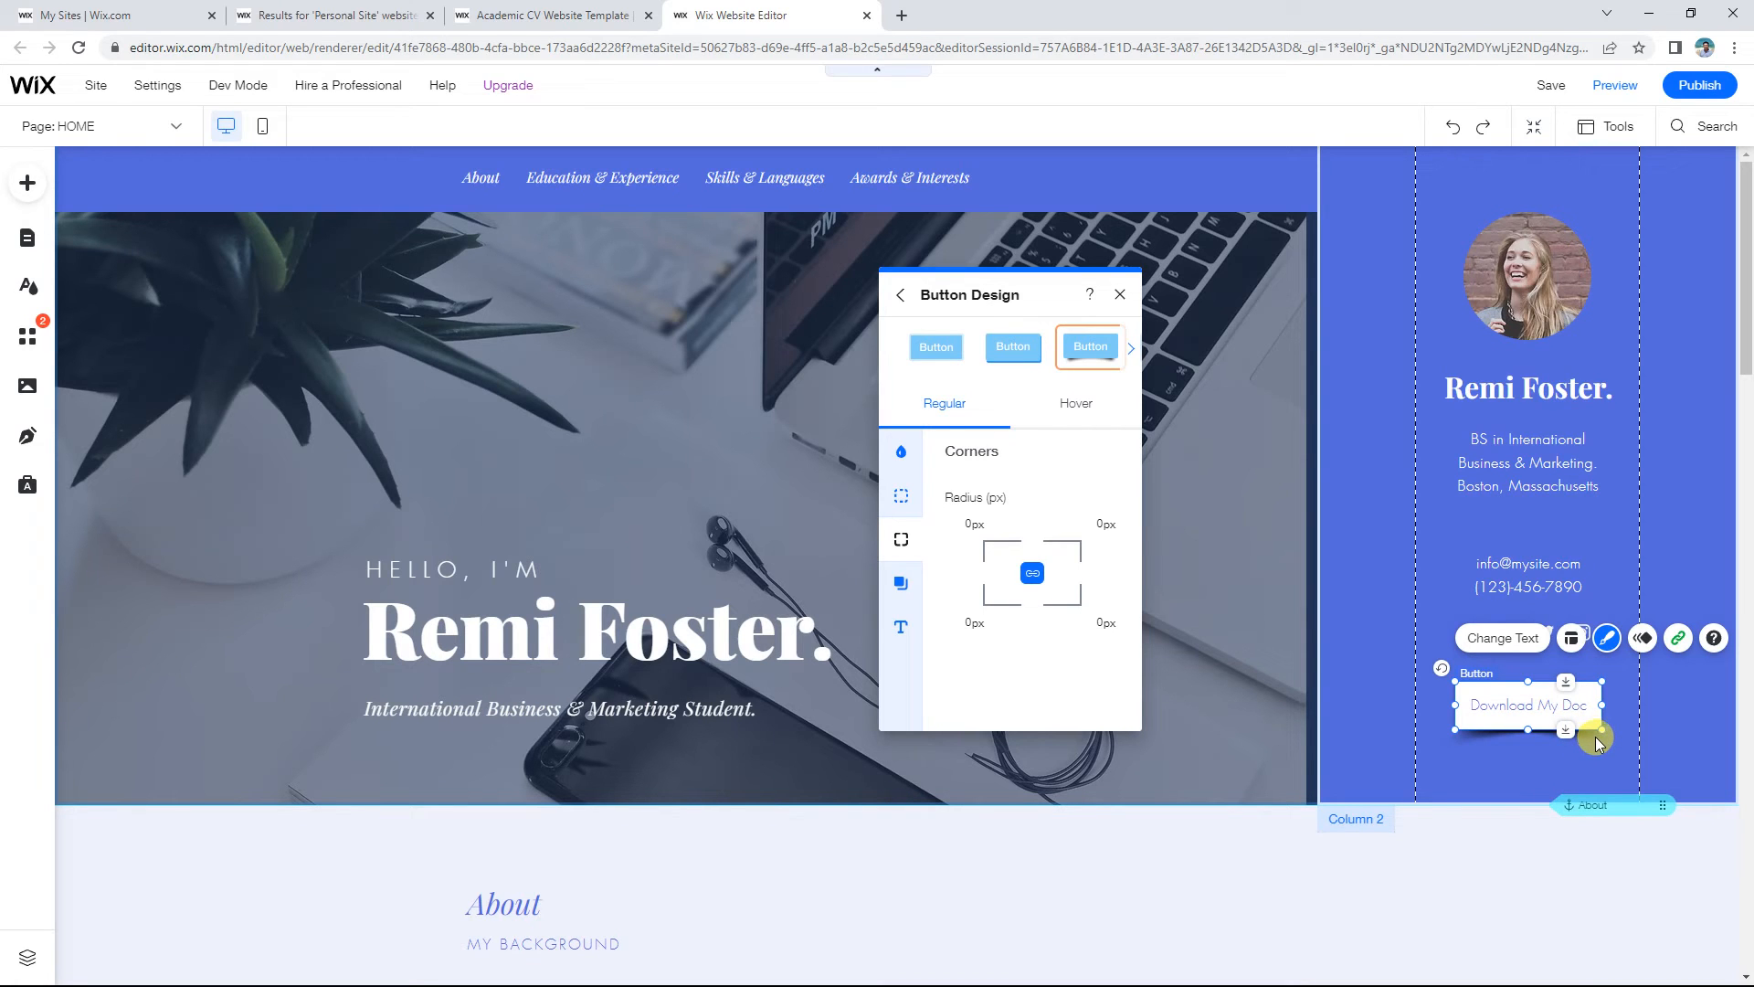
click(1121, 295)
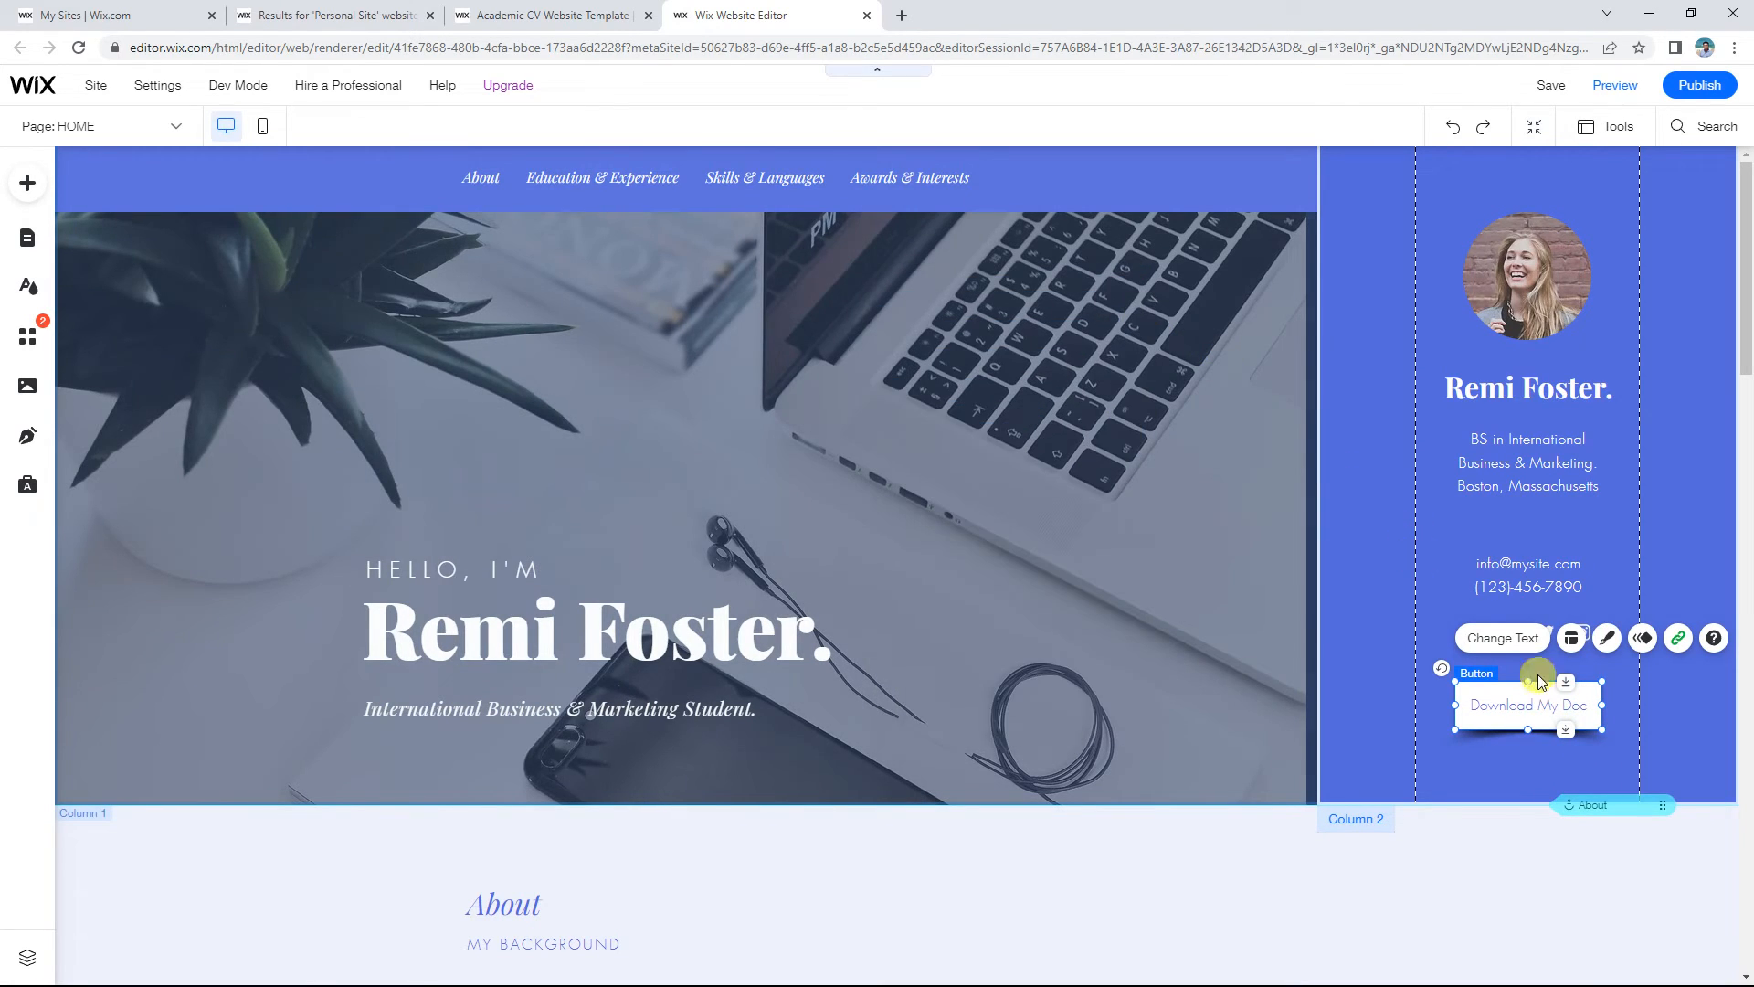
click(1553, 868)
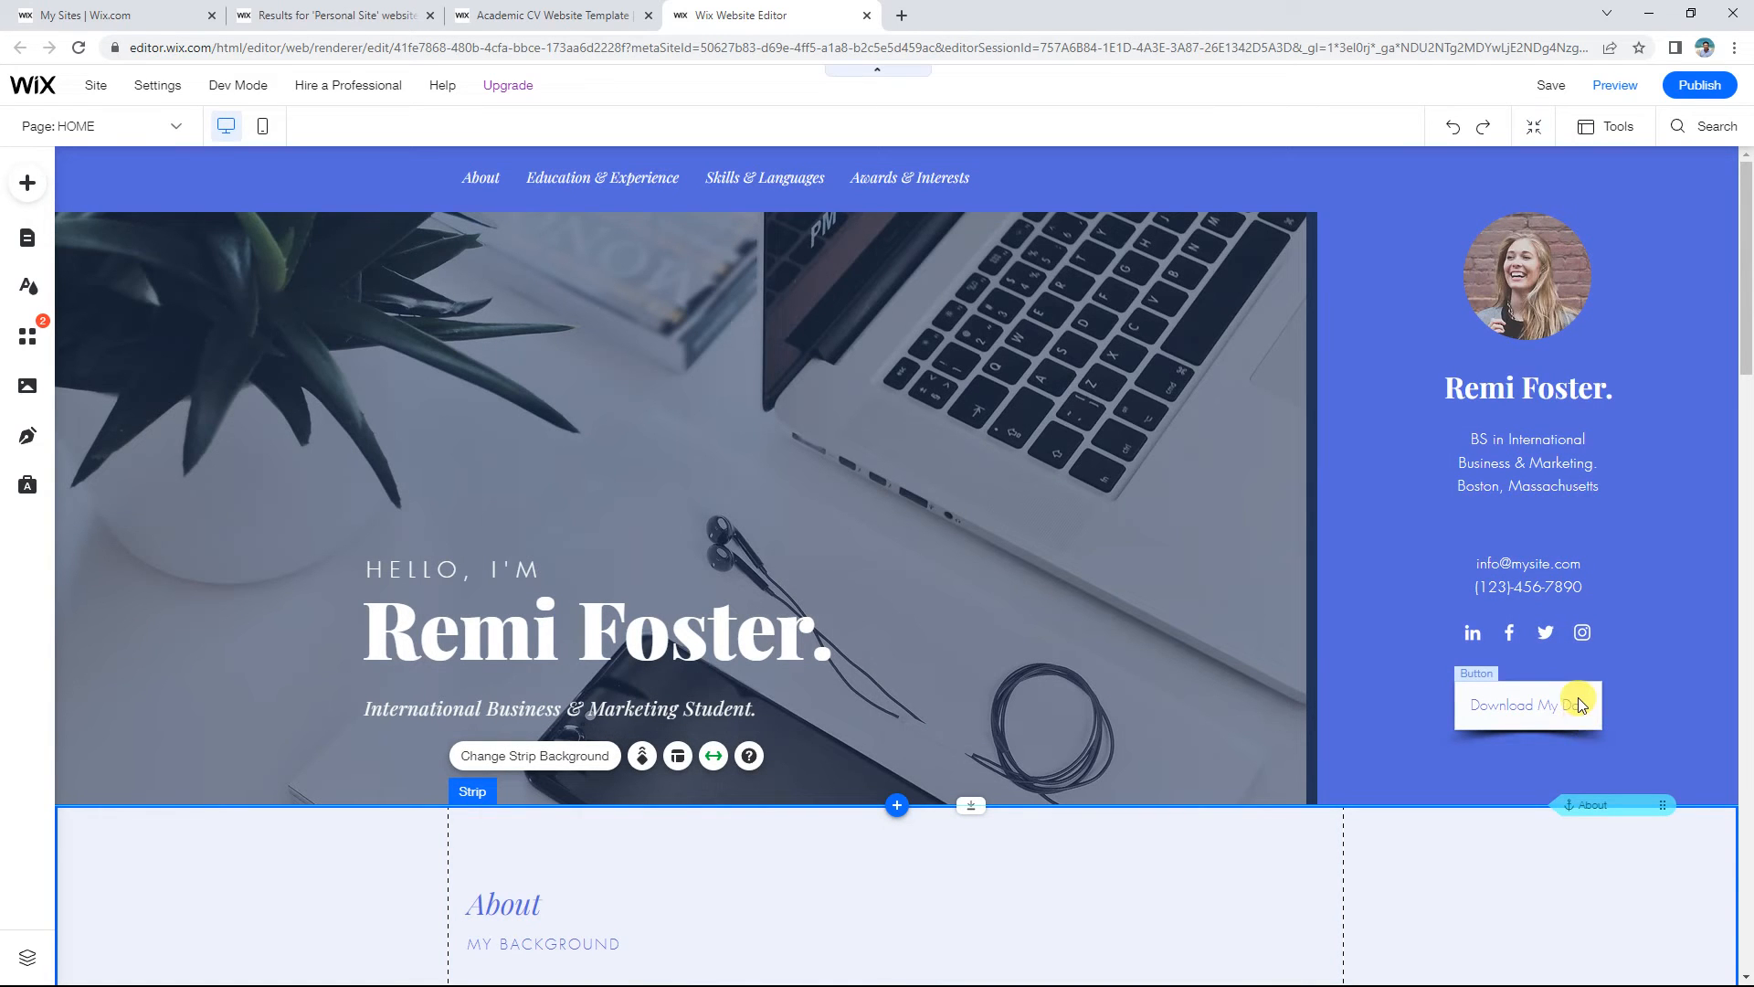
click(1545, 450)
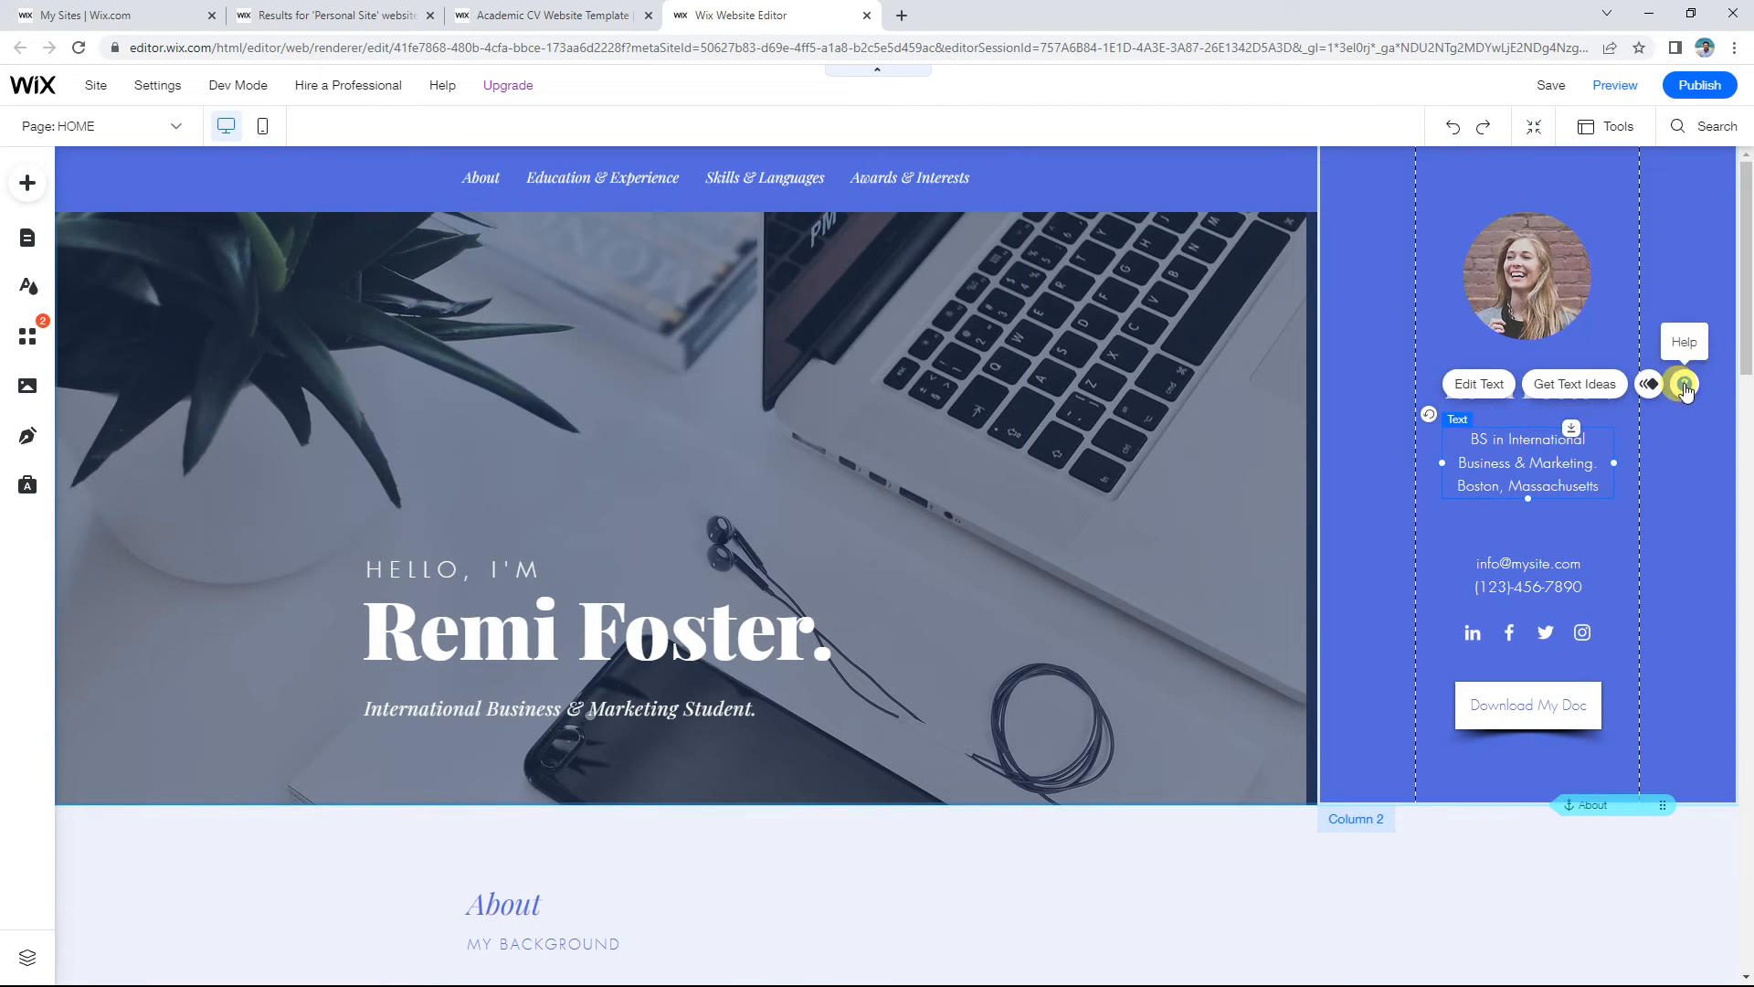
Step: Select the circular profile photo, moving past the sidebar column and name heading
click(1659, 448)
click(1531, 375)
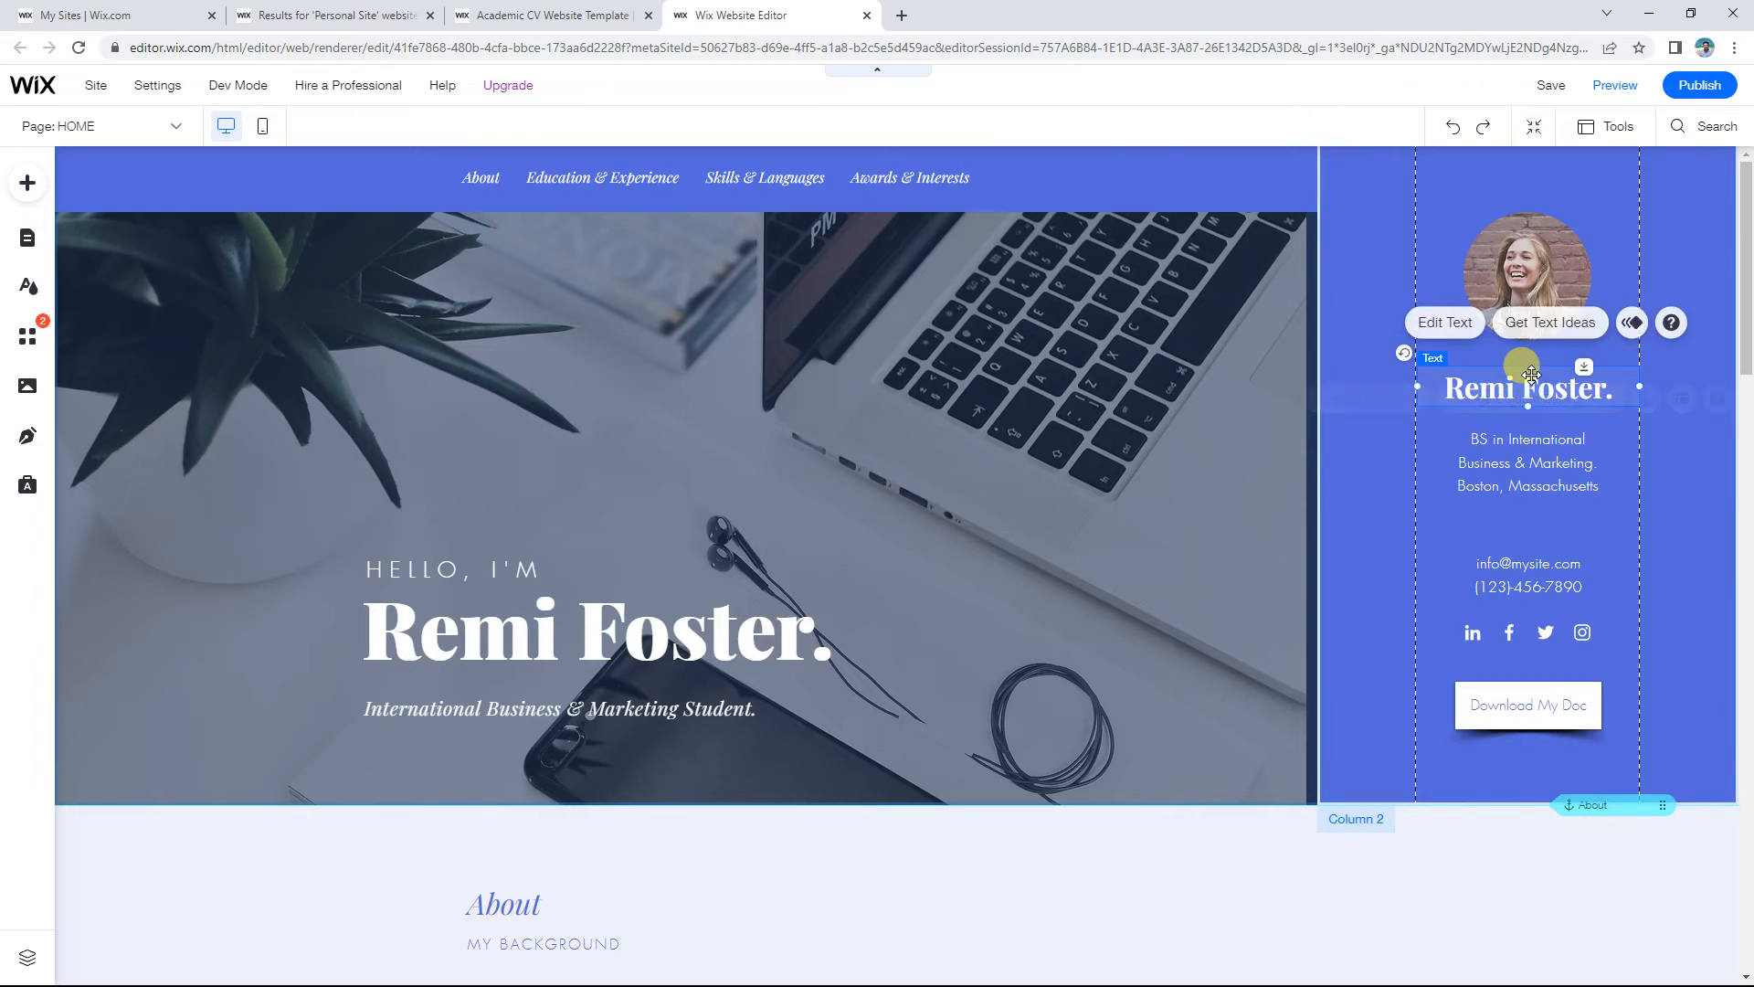
click(1548, 276)
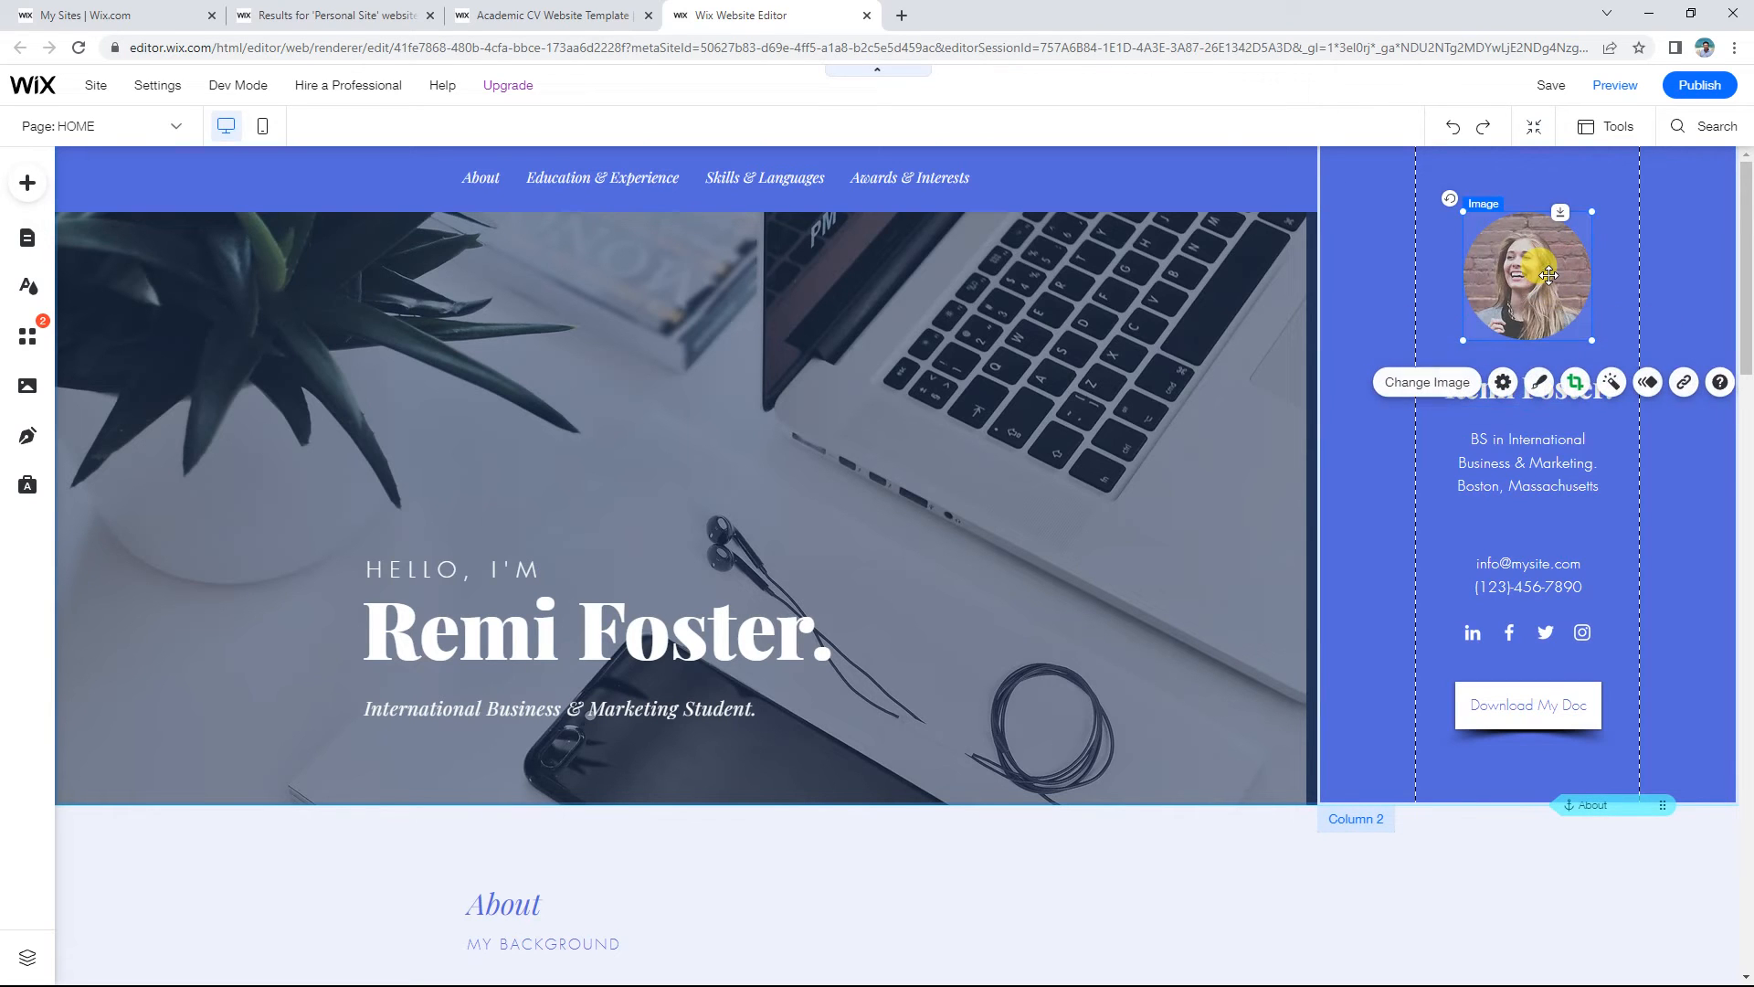
click(1658, 255)
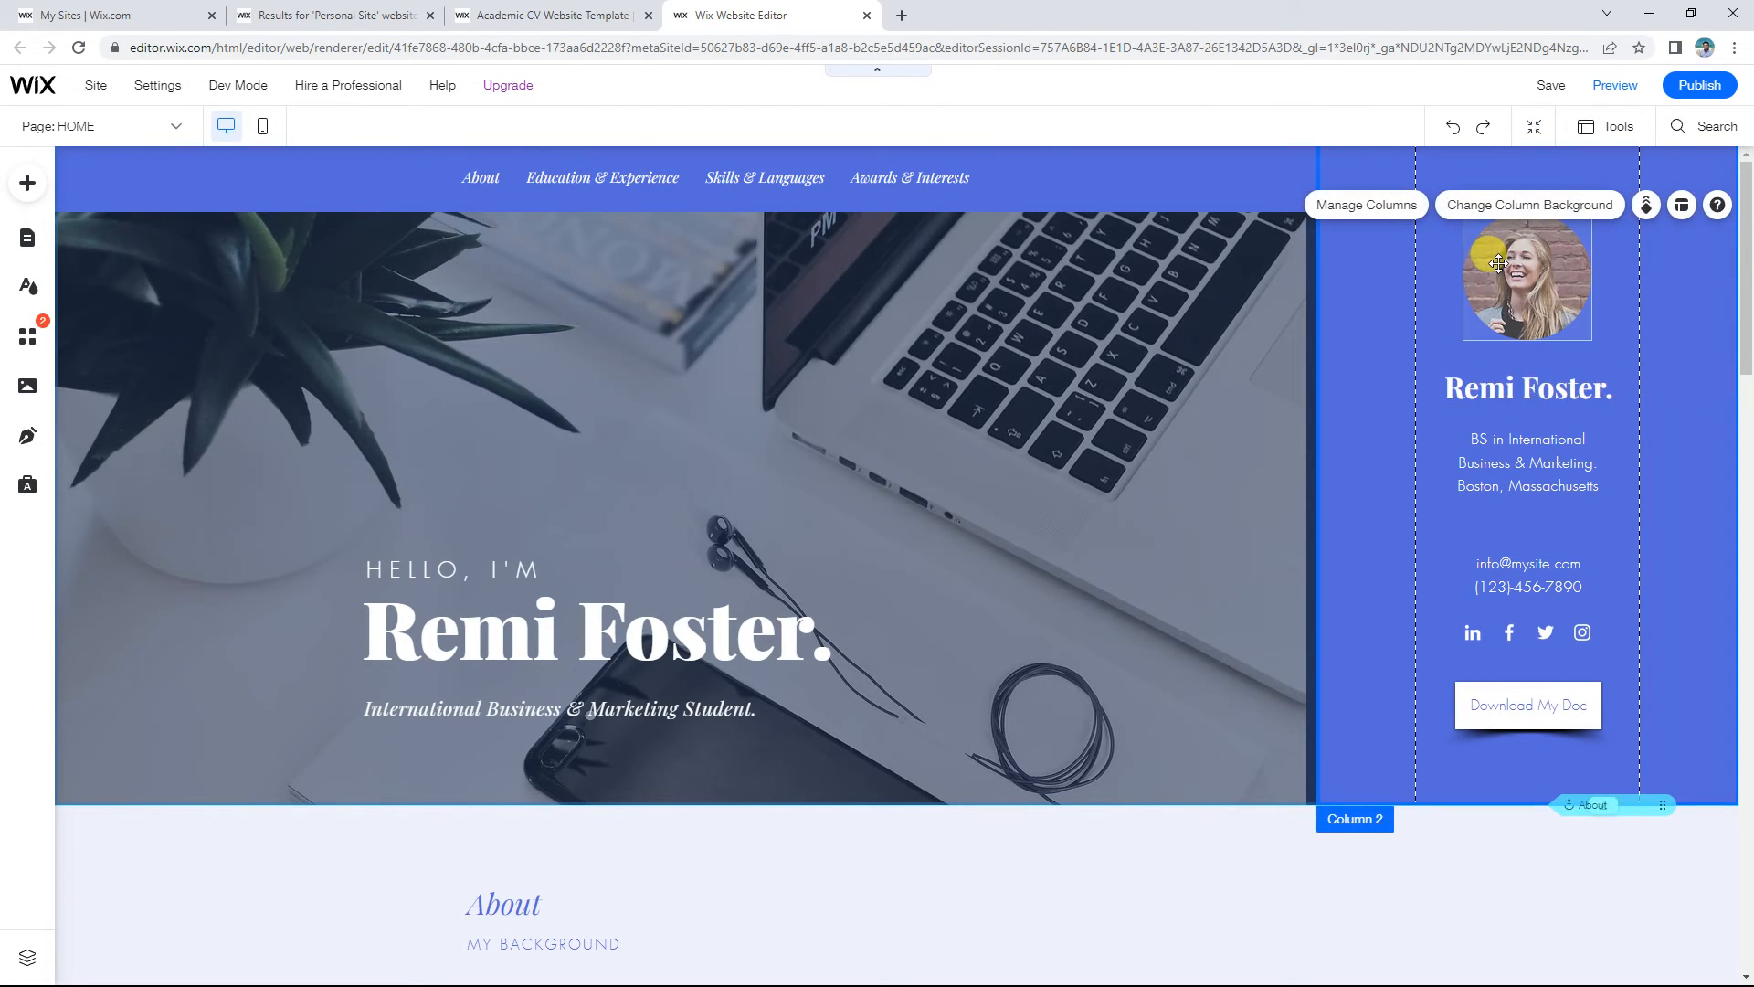
click(1498, 264)
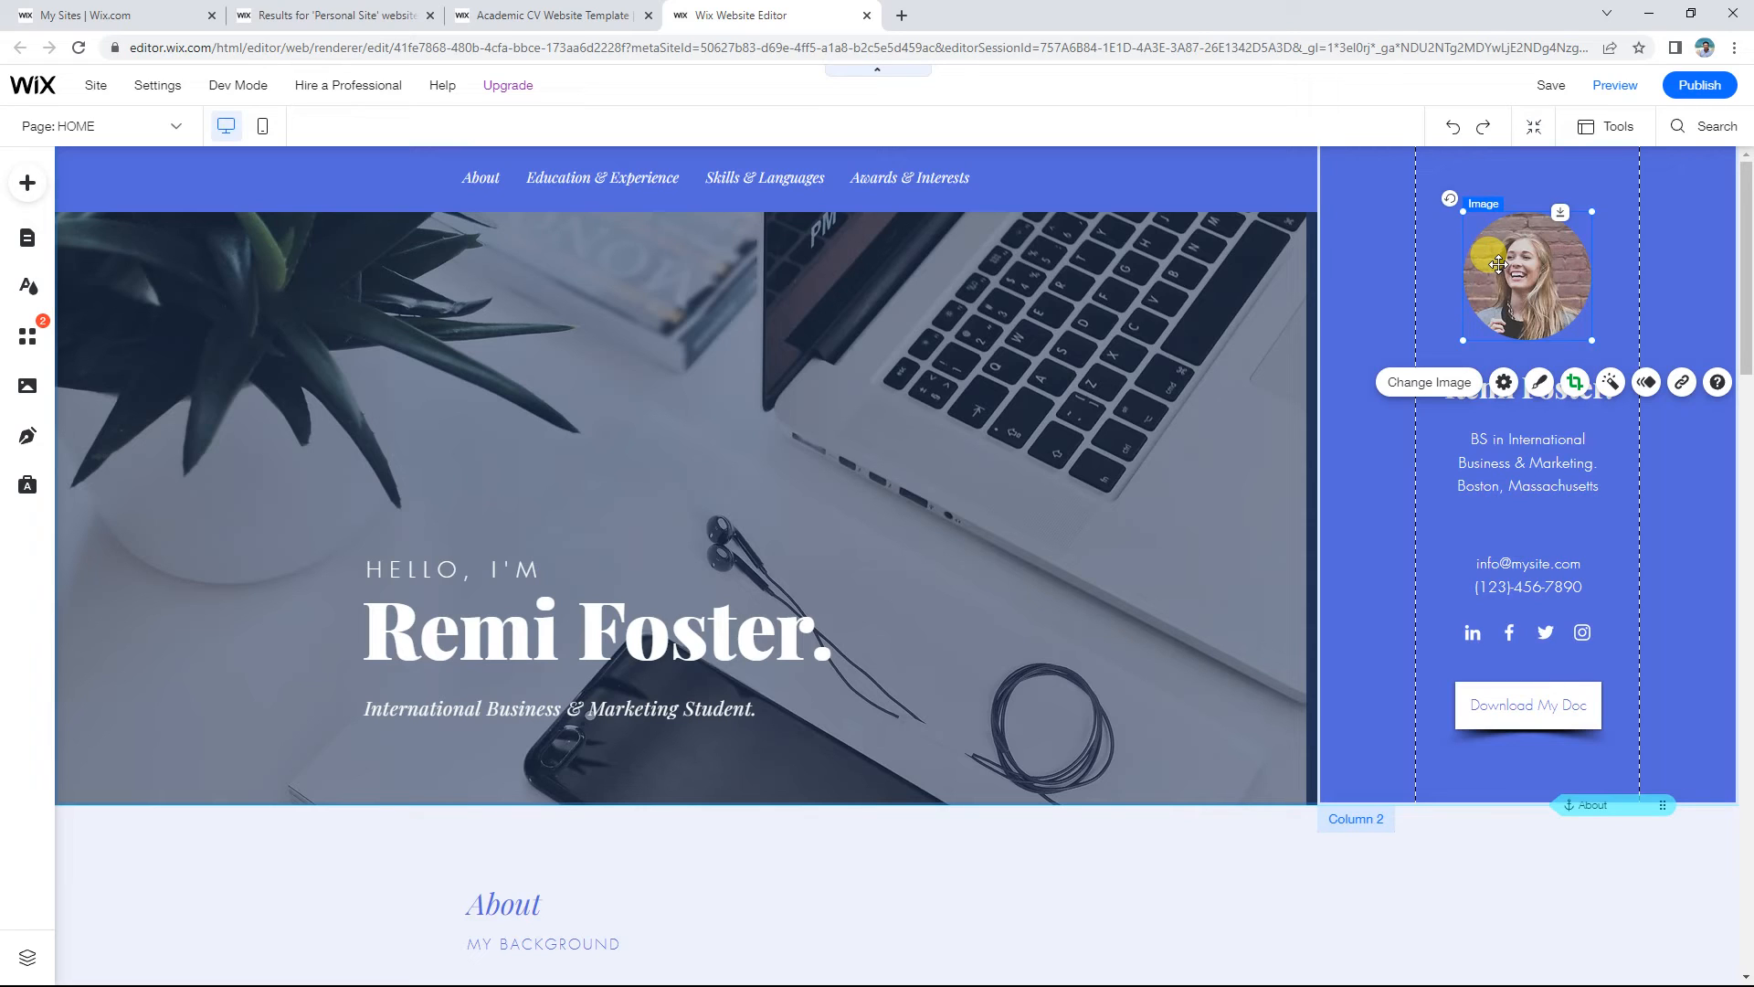
Step: Open the profile photo's image chooser and browse the Unsplash and Shutterstock libraries
click(1412, 393)
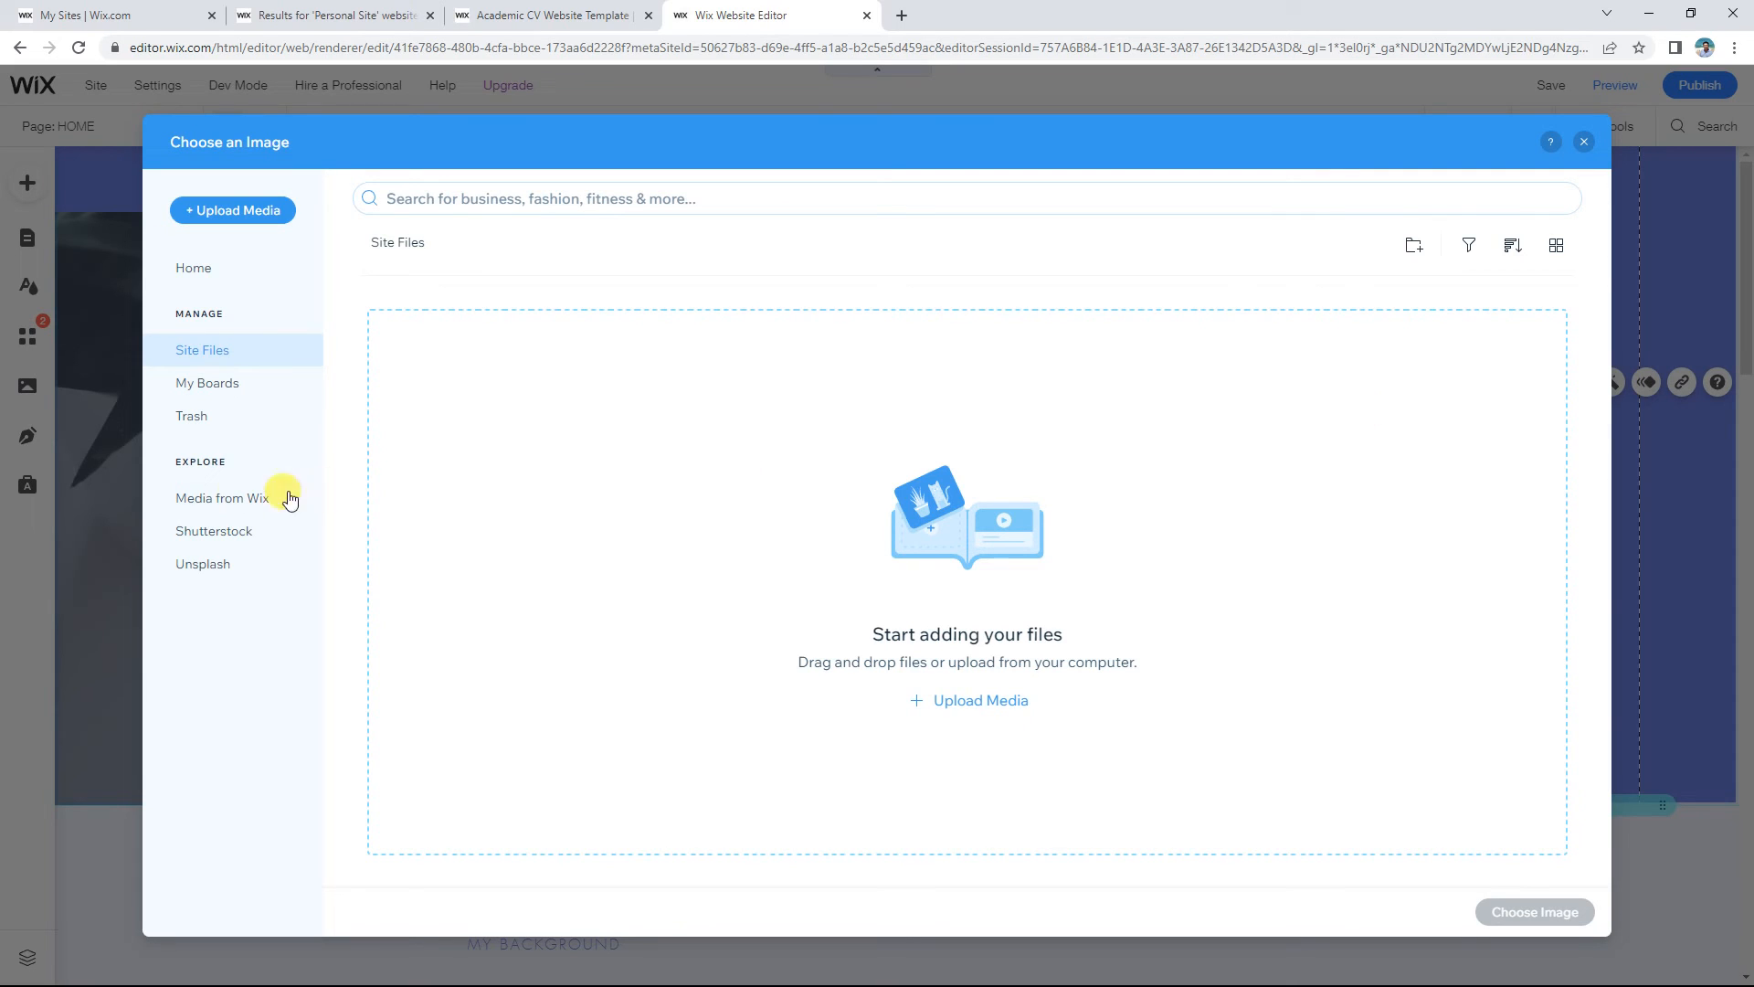
click(204, 574)
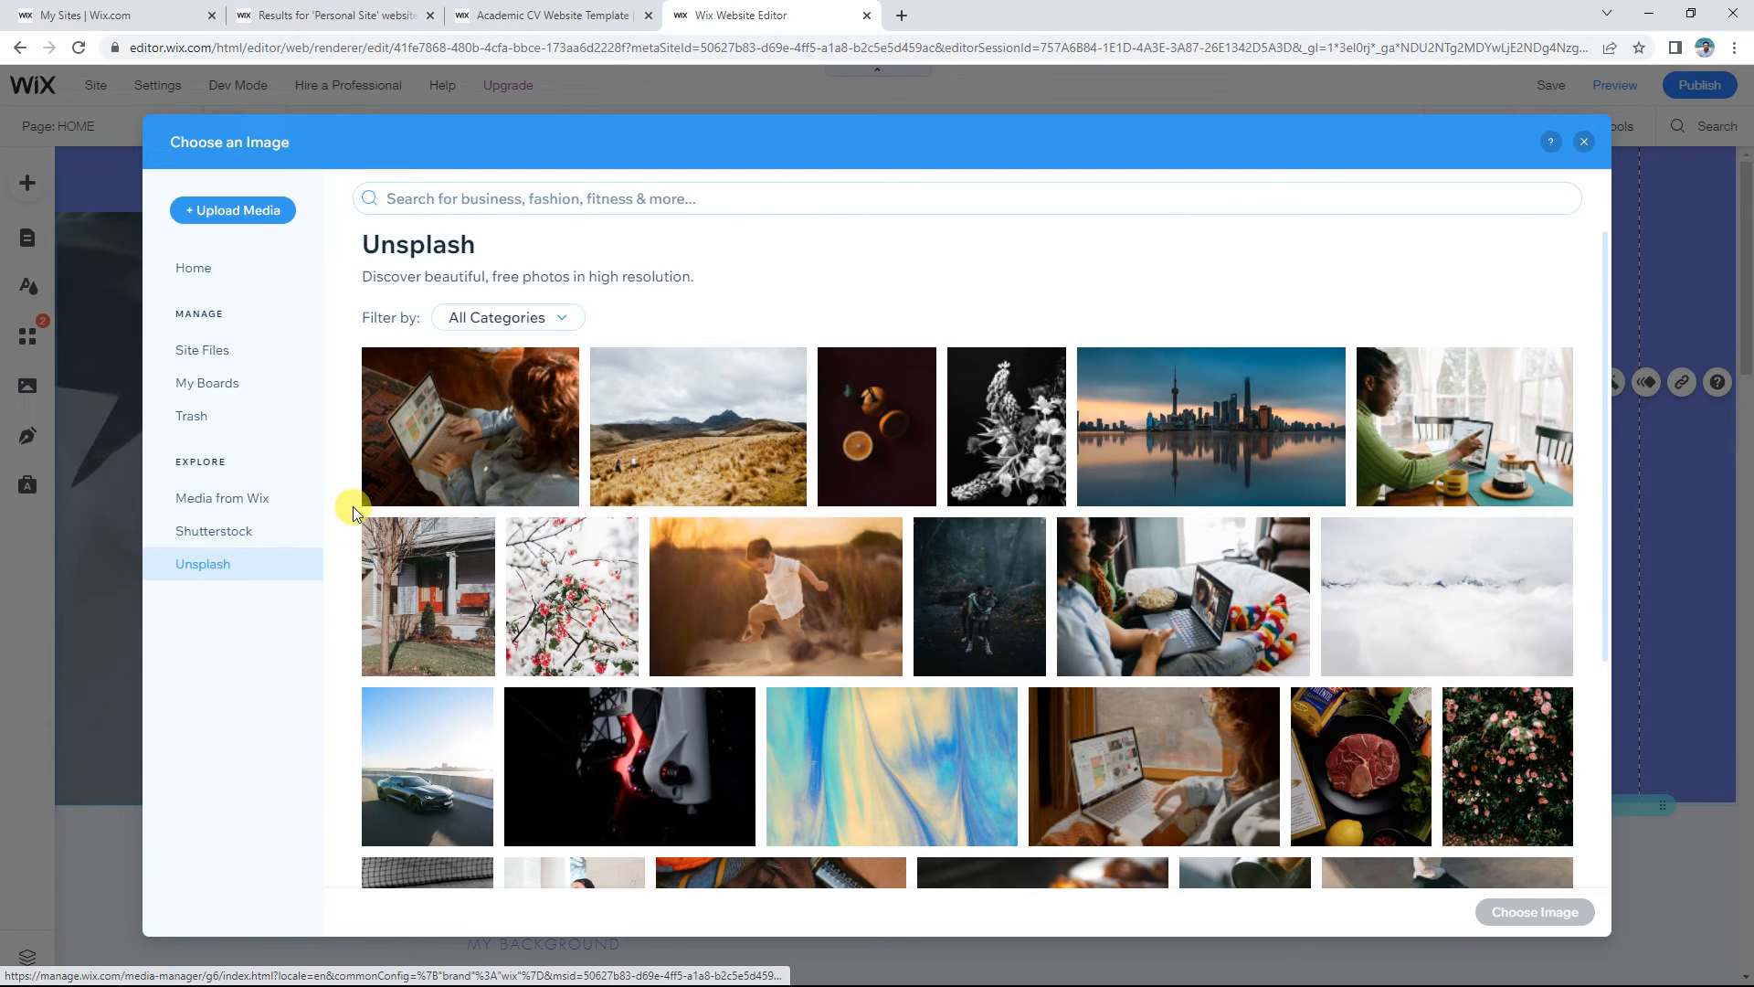
scroll(497, 512, down, 6)
scroll(502, 516, down, 1)
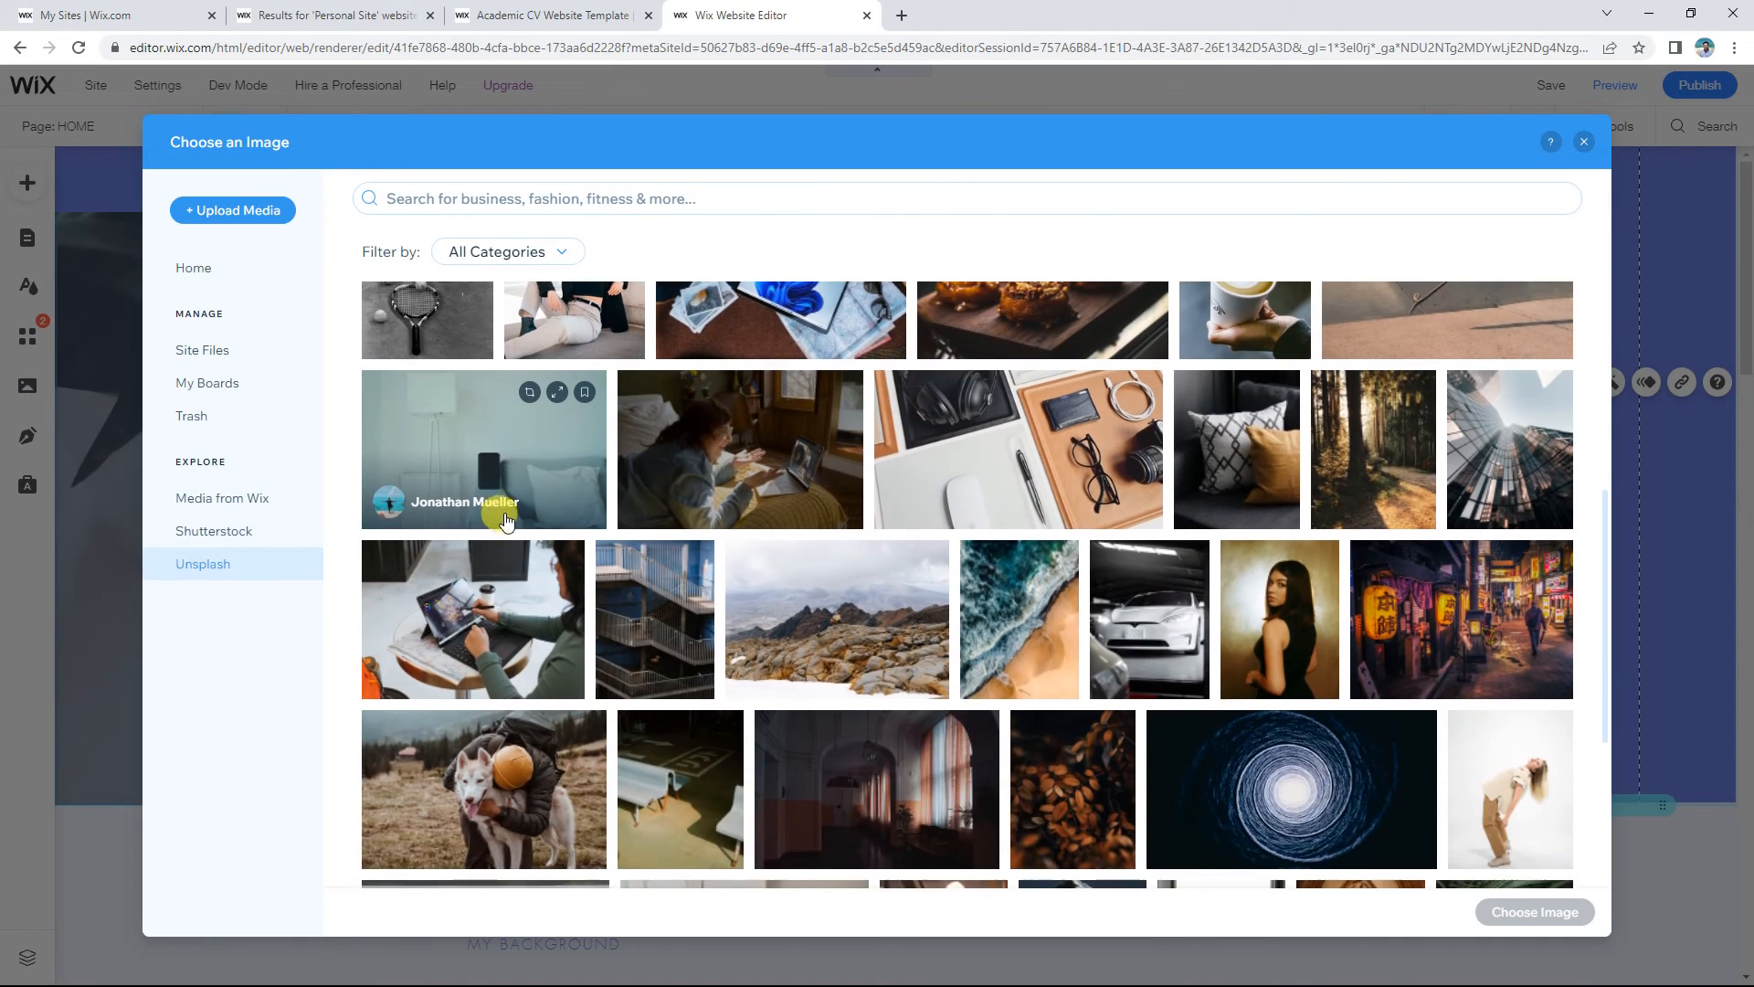
scroll(509, 509, up, 7)
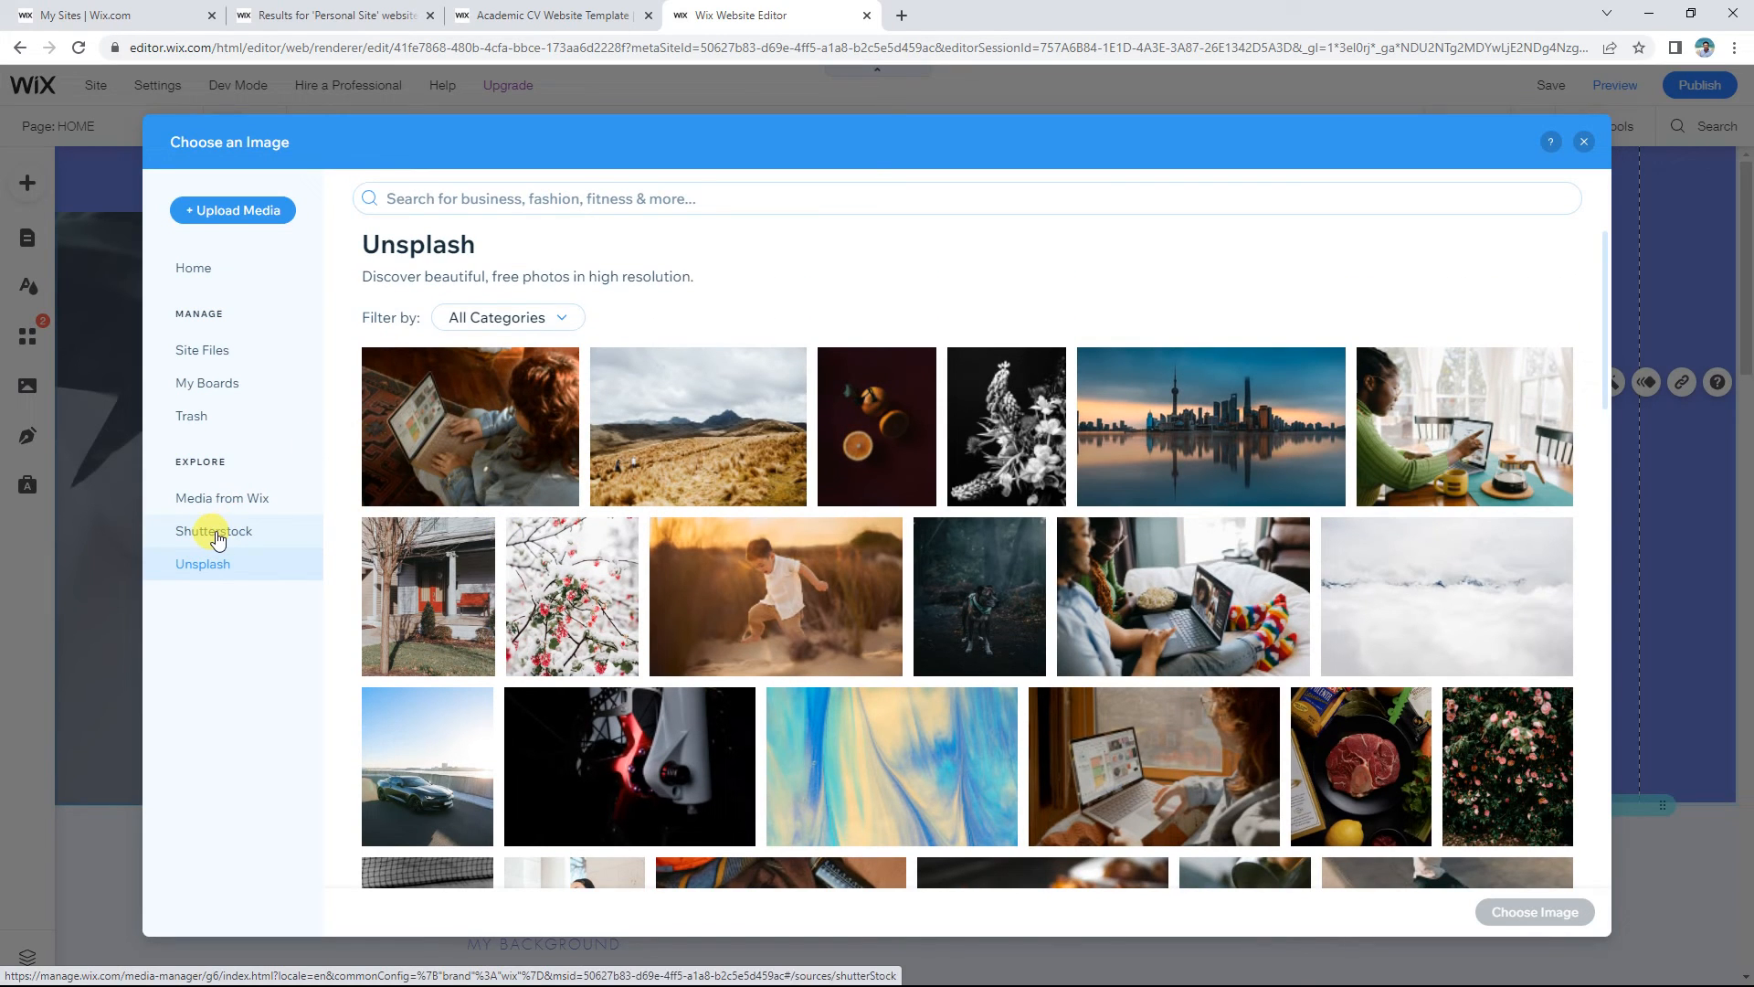
click(217, 539)
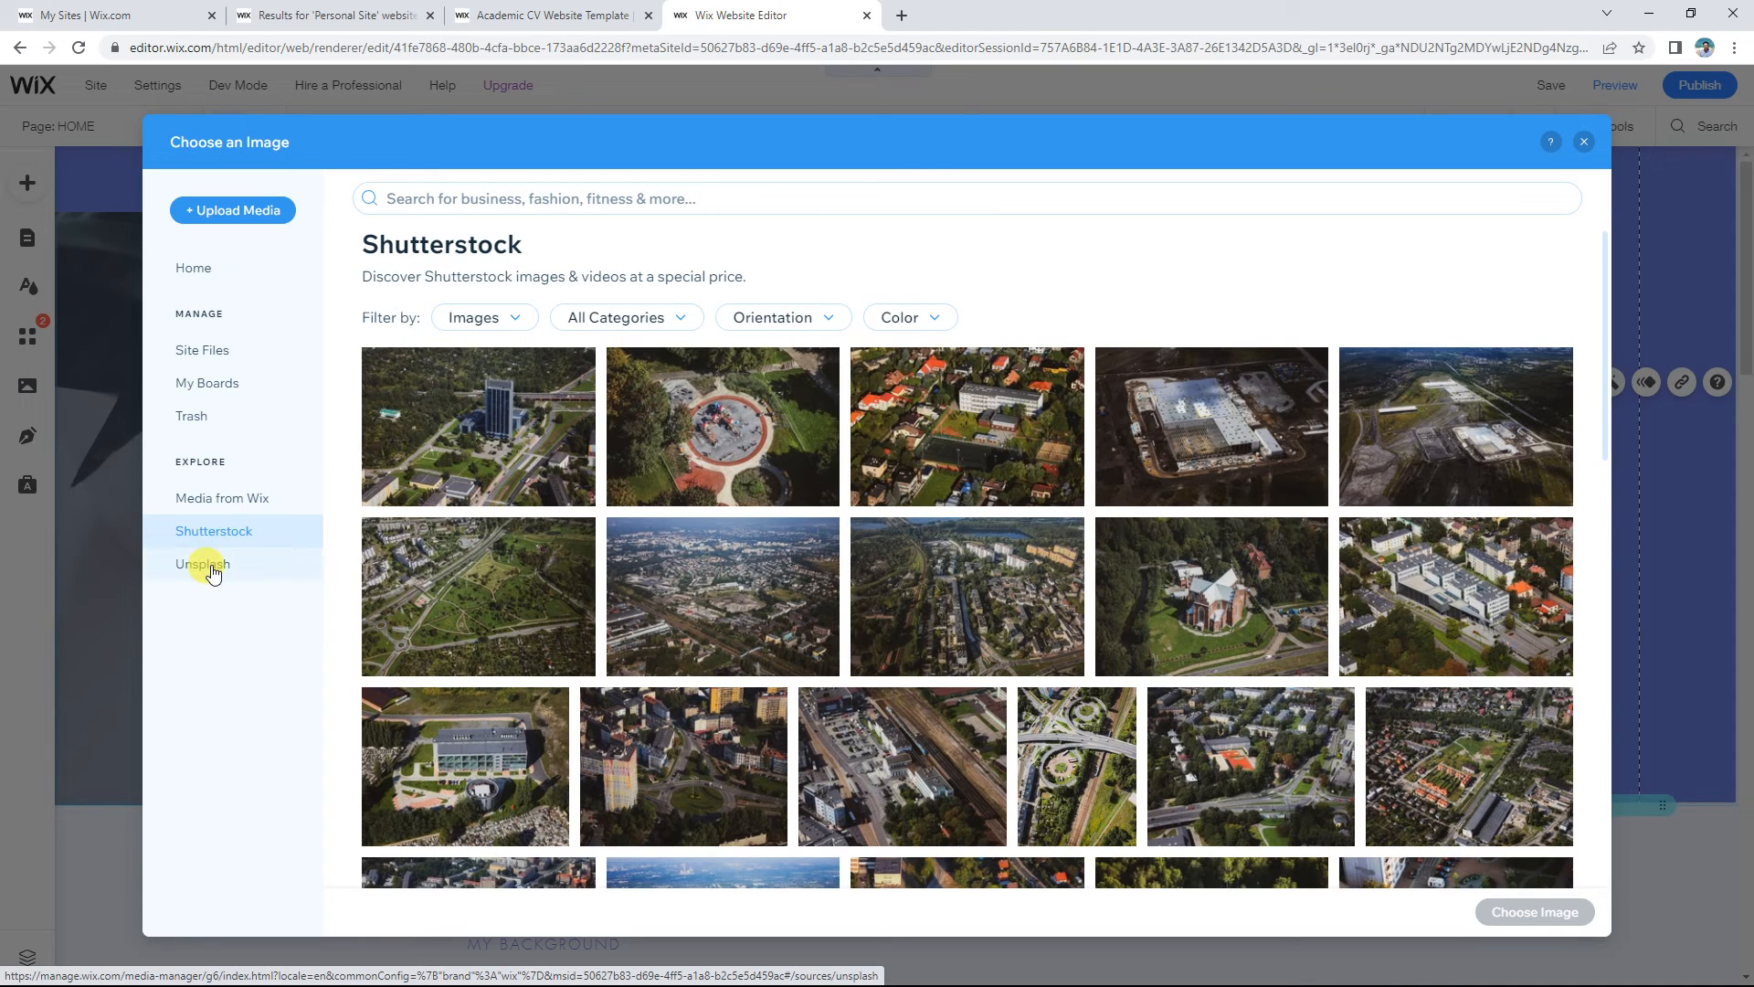
click(206, 566)
Step: Search Unsplash for a person's name and scroll through the results
click(604, 201)
text(s)
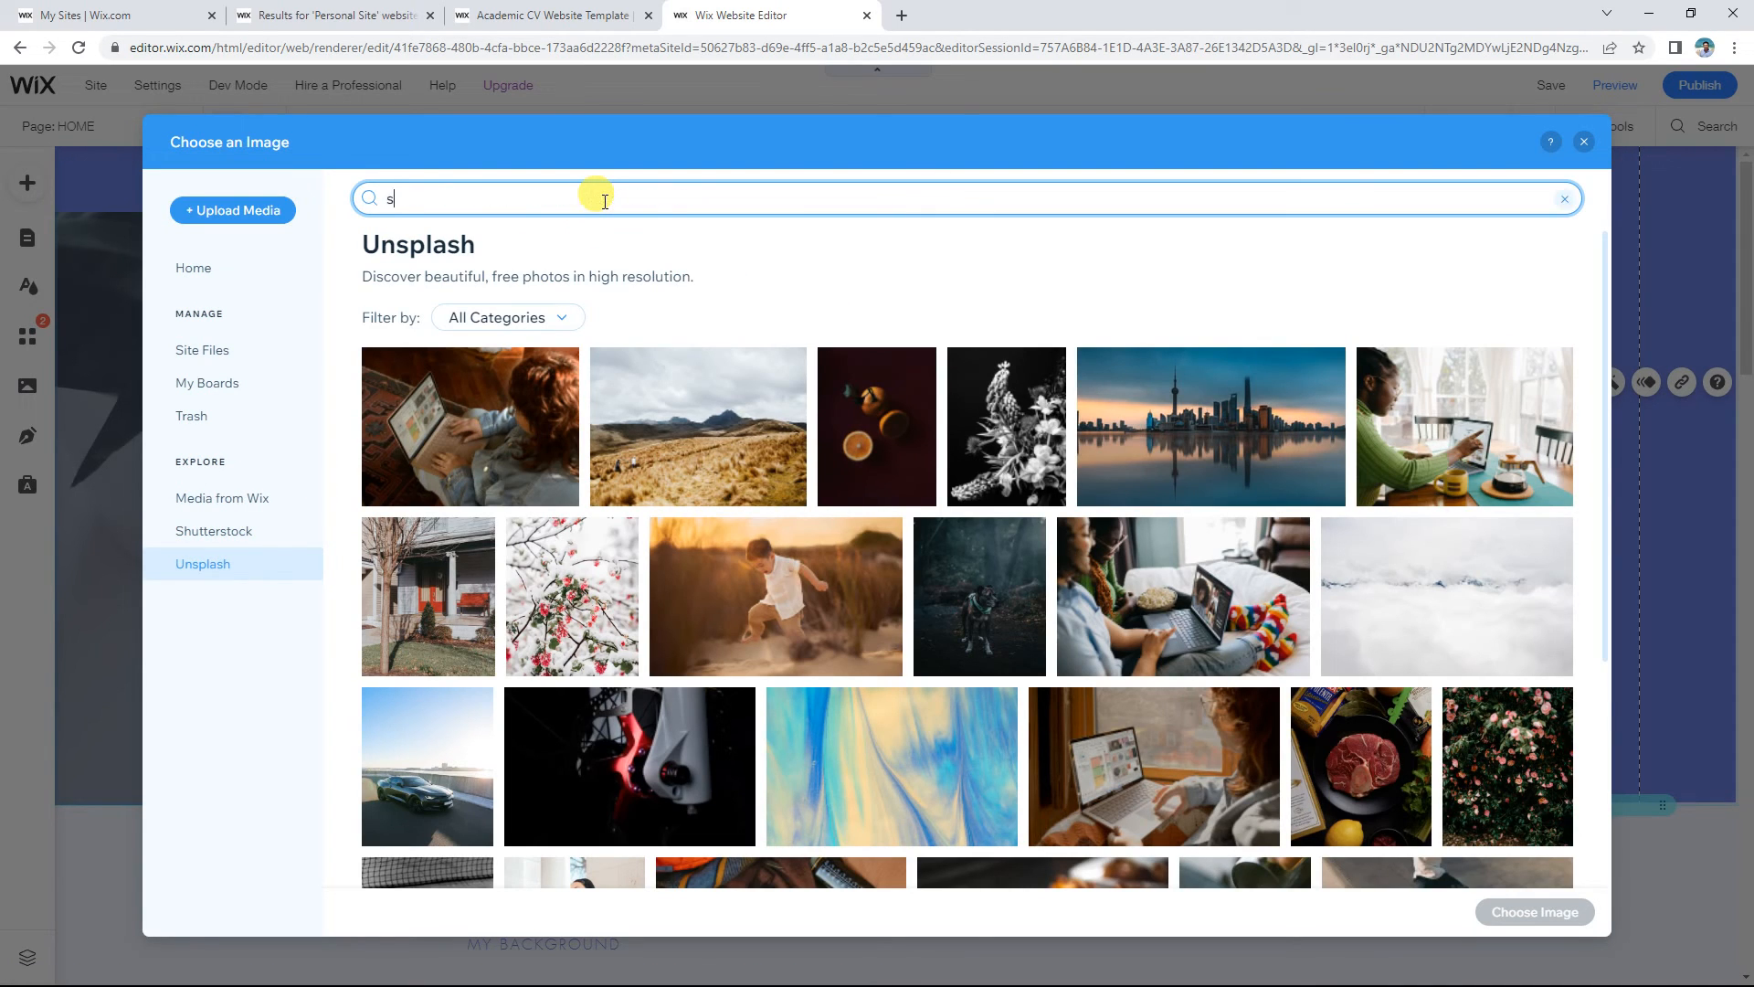
text(amuel jackson)
key(Return)
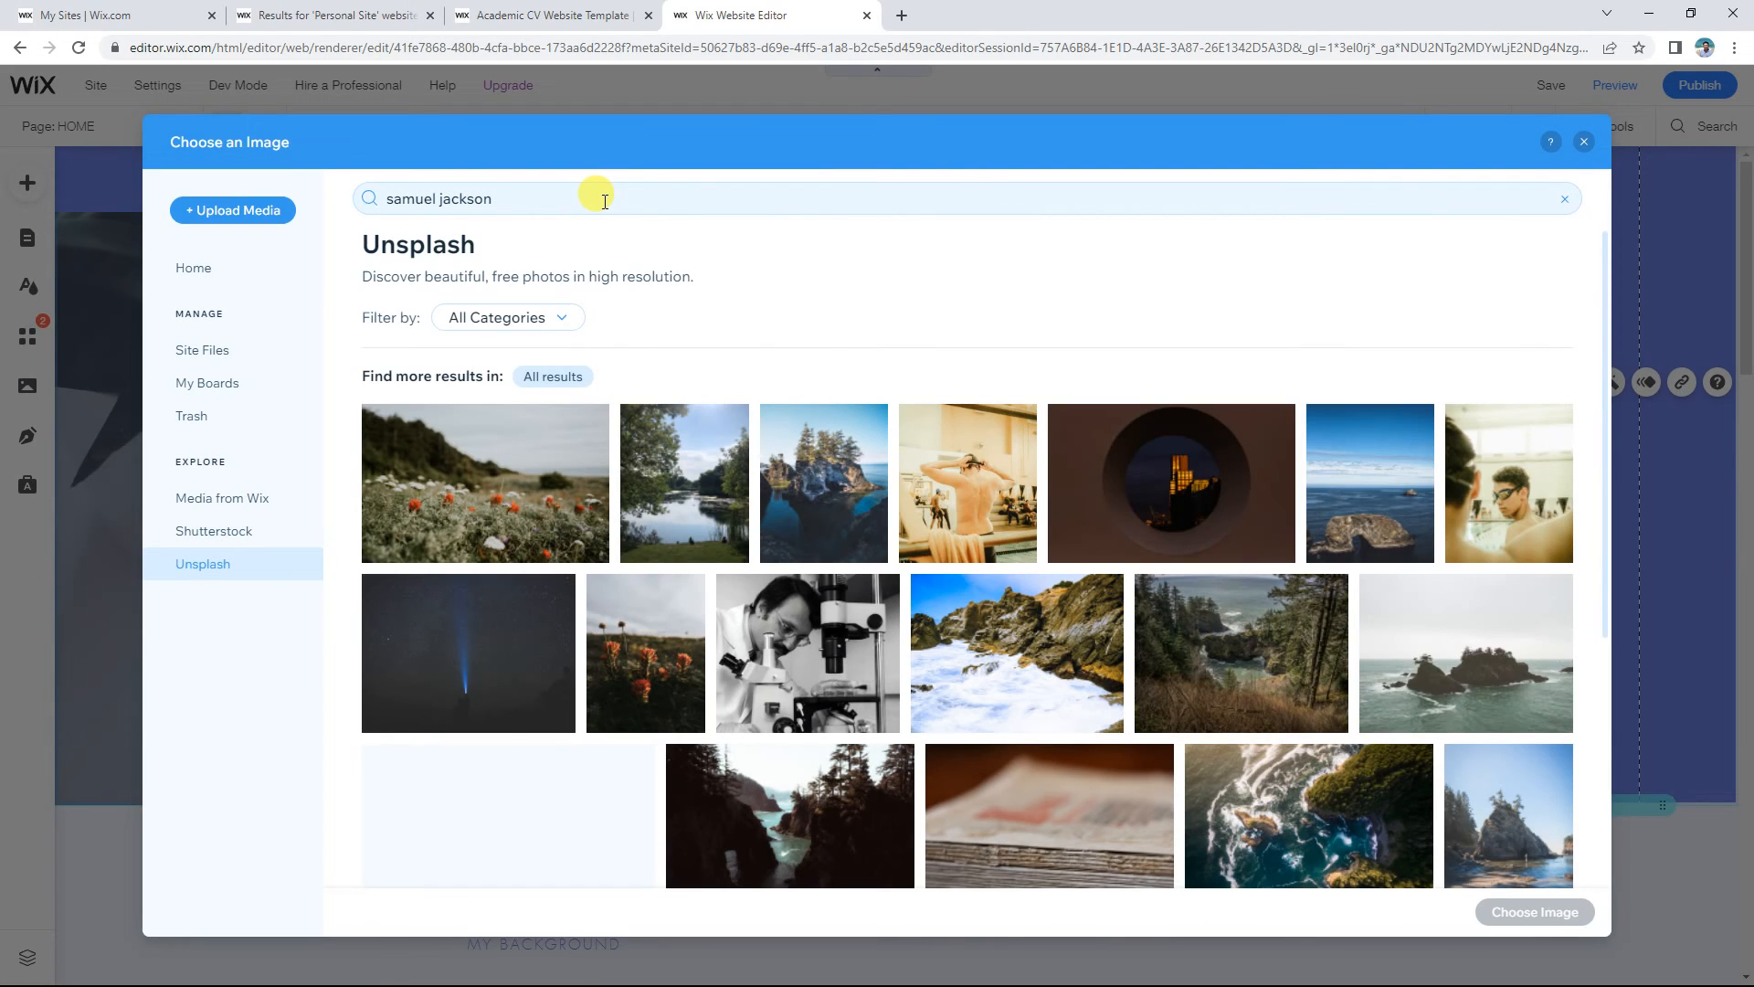
scroll(716, 345, down, 1)
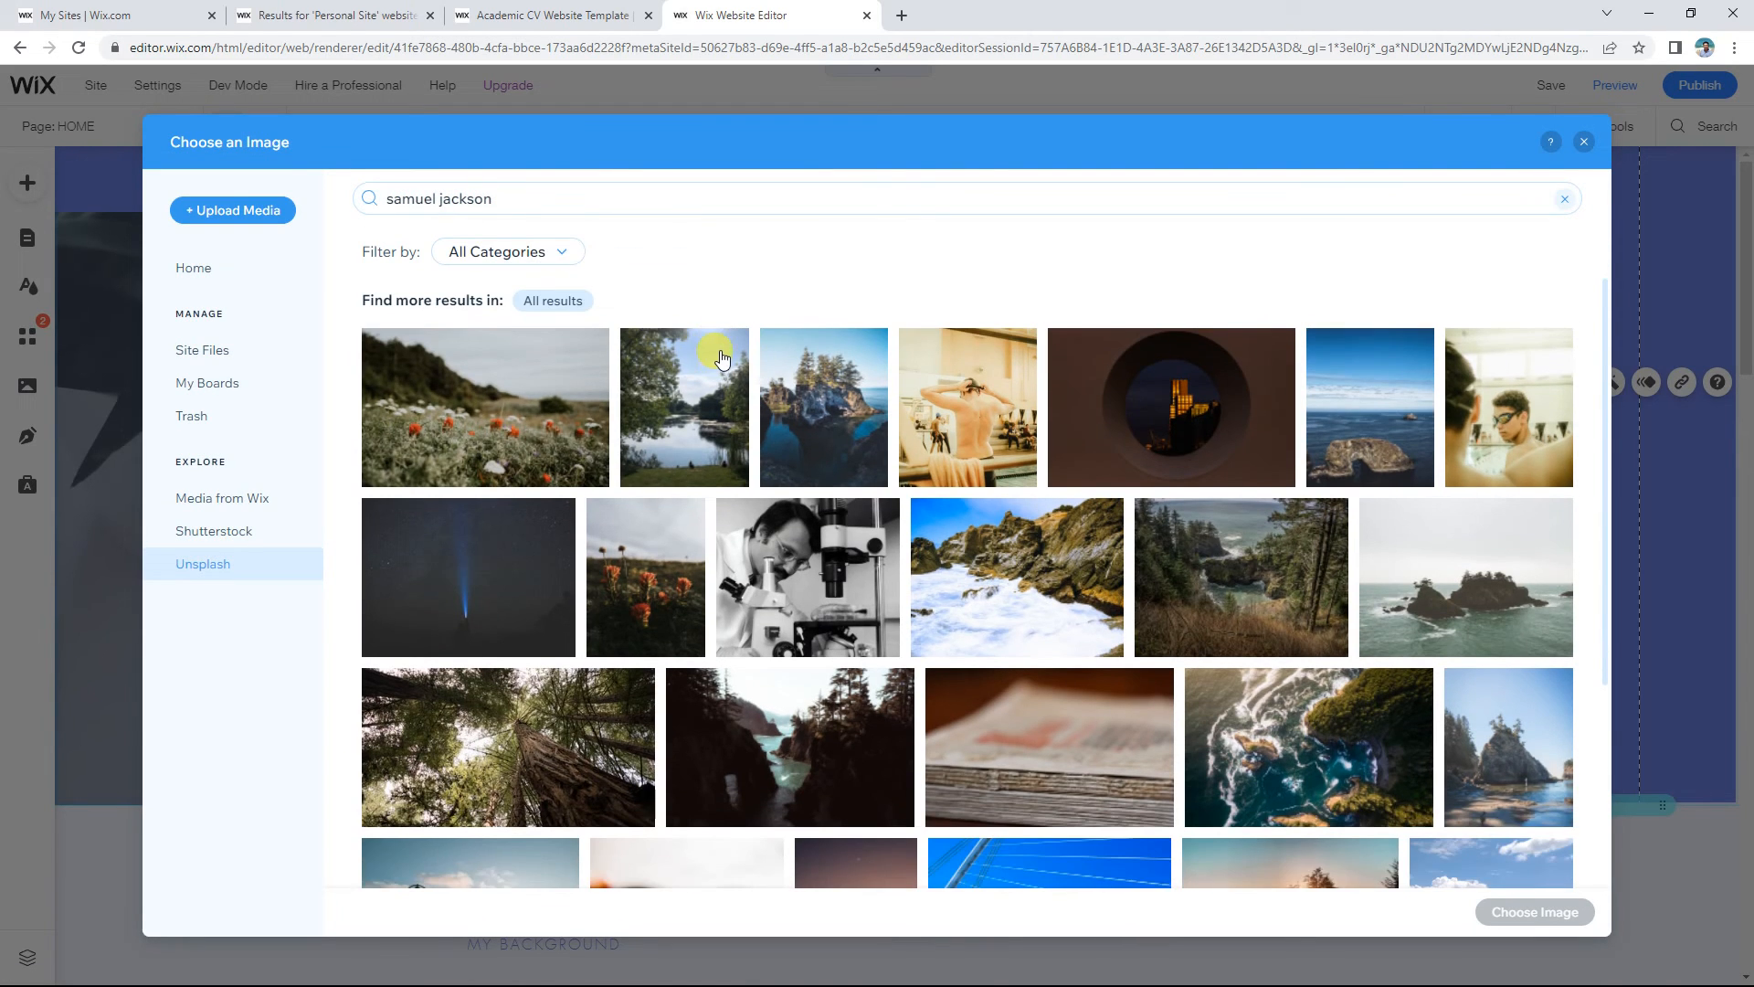
scroll(716, 344, down, 5)
scroll(740, 365, up, 6)
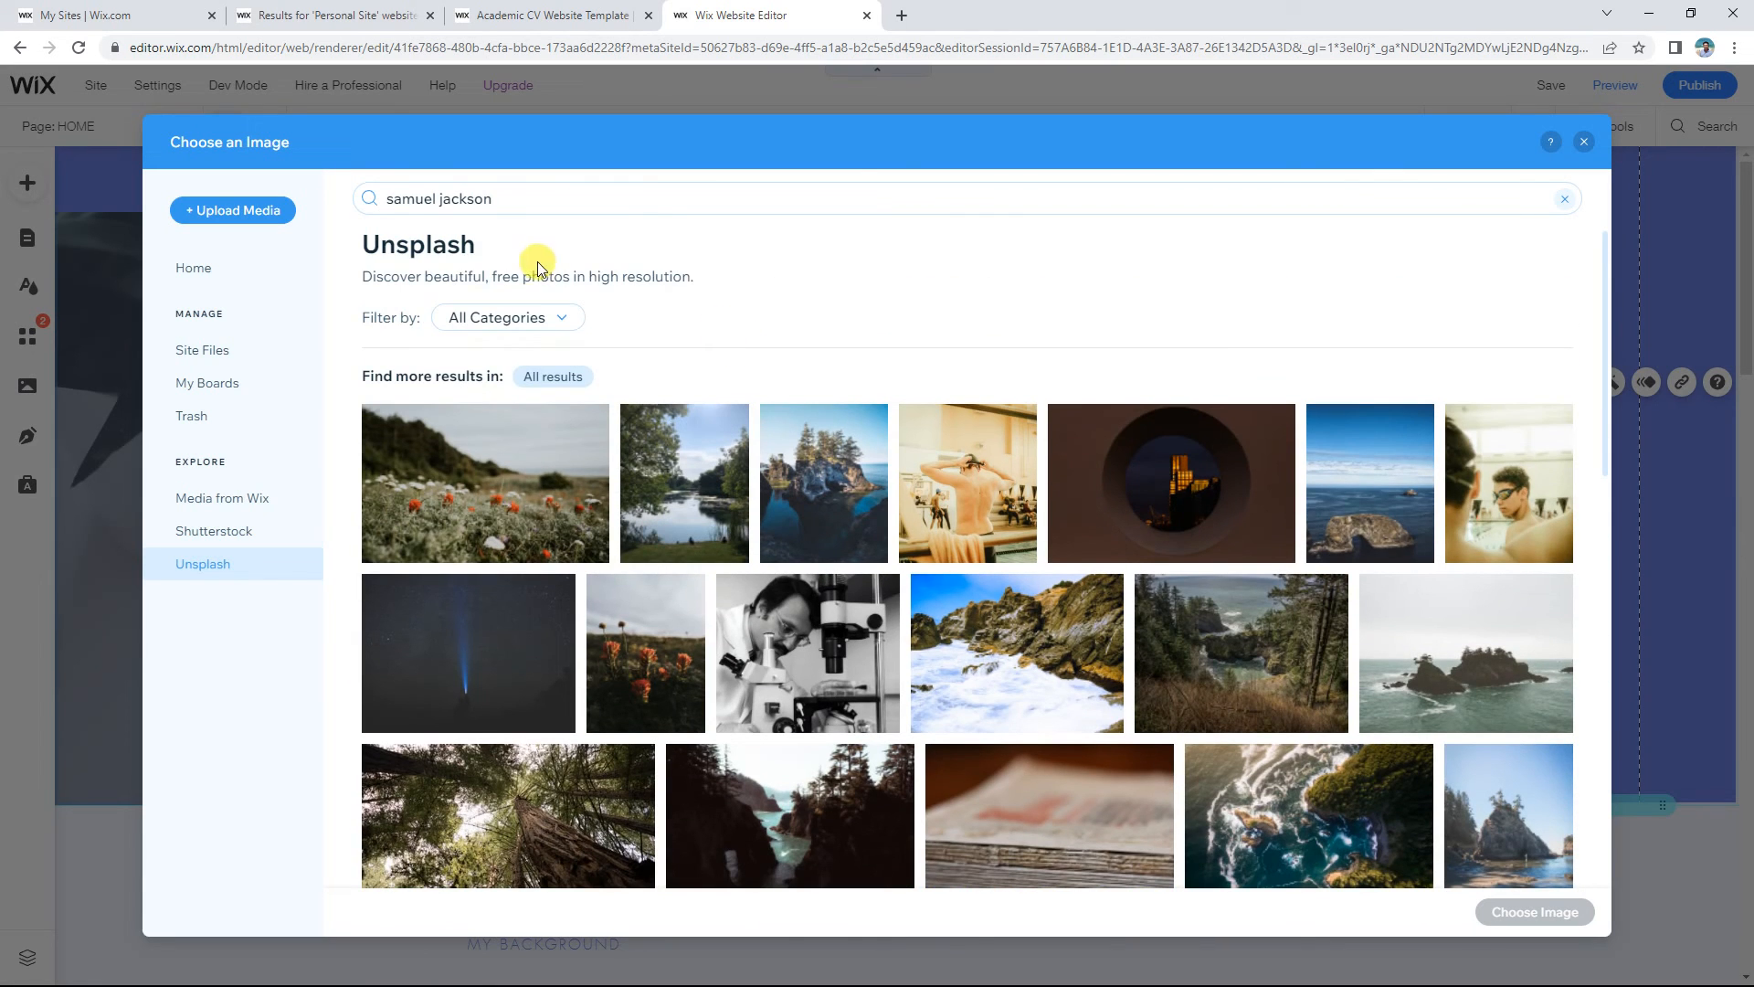
Step: Search Media from Wix for the person's name, then retry with only the surname
click(258, 508)
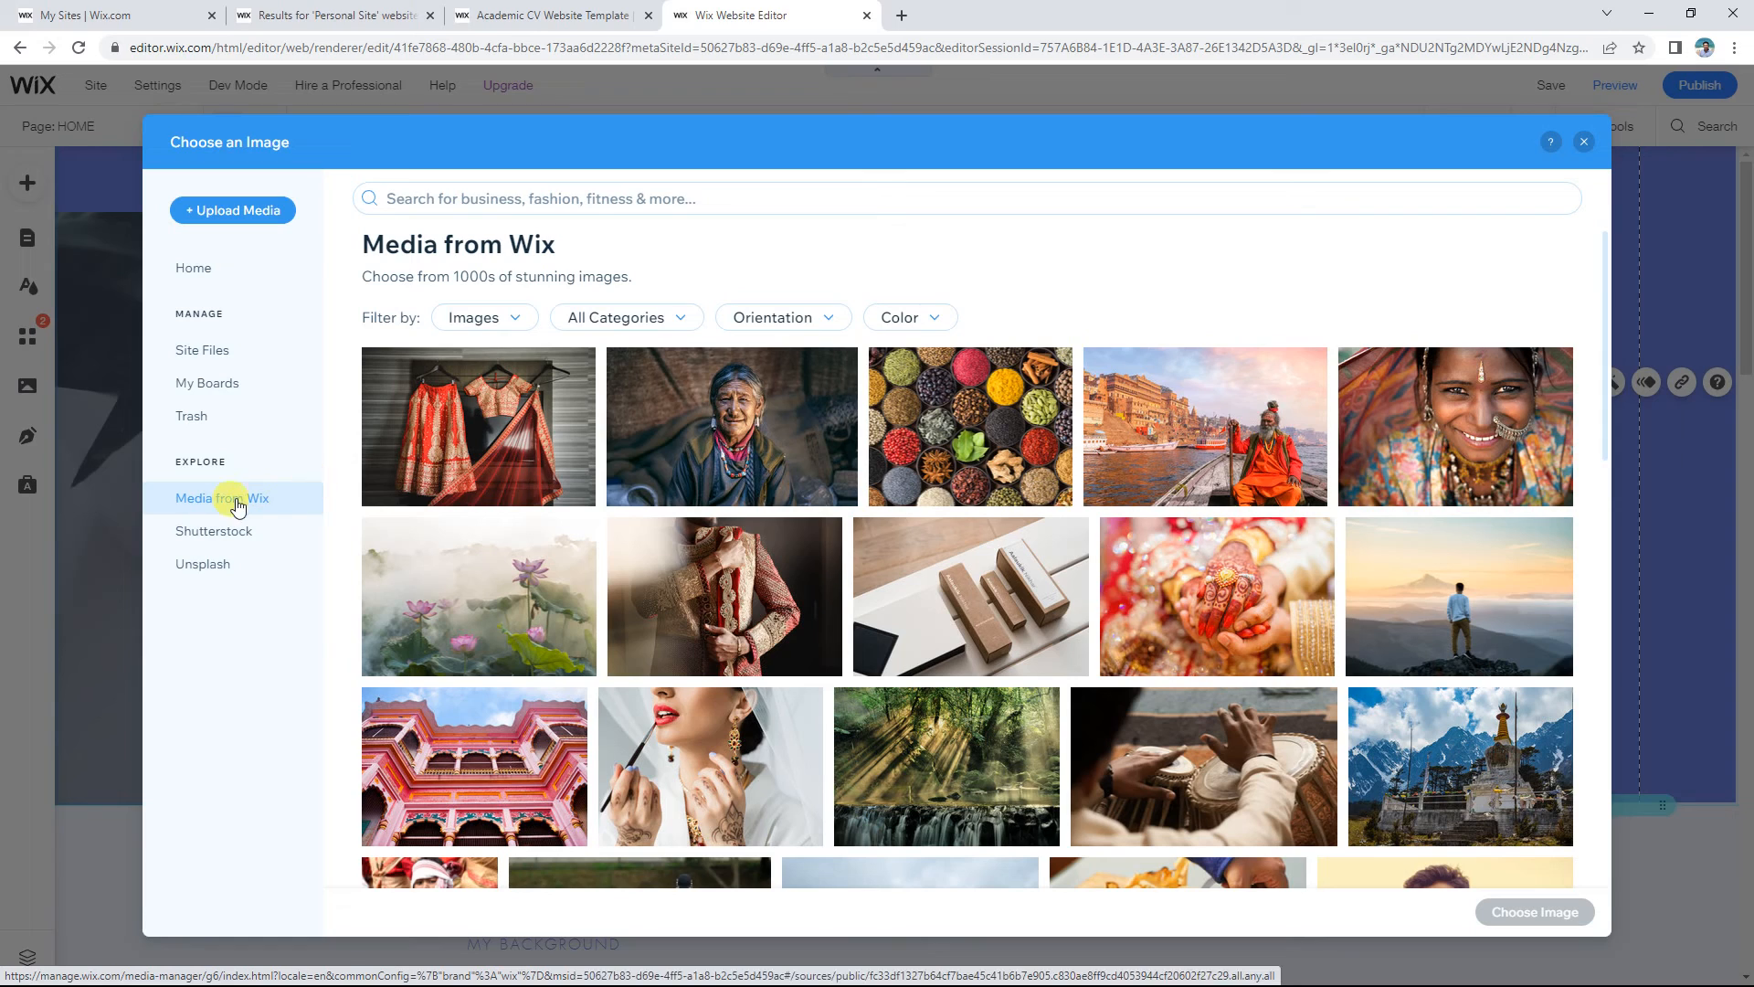
click(603, 188)
text(su)
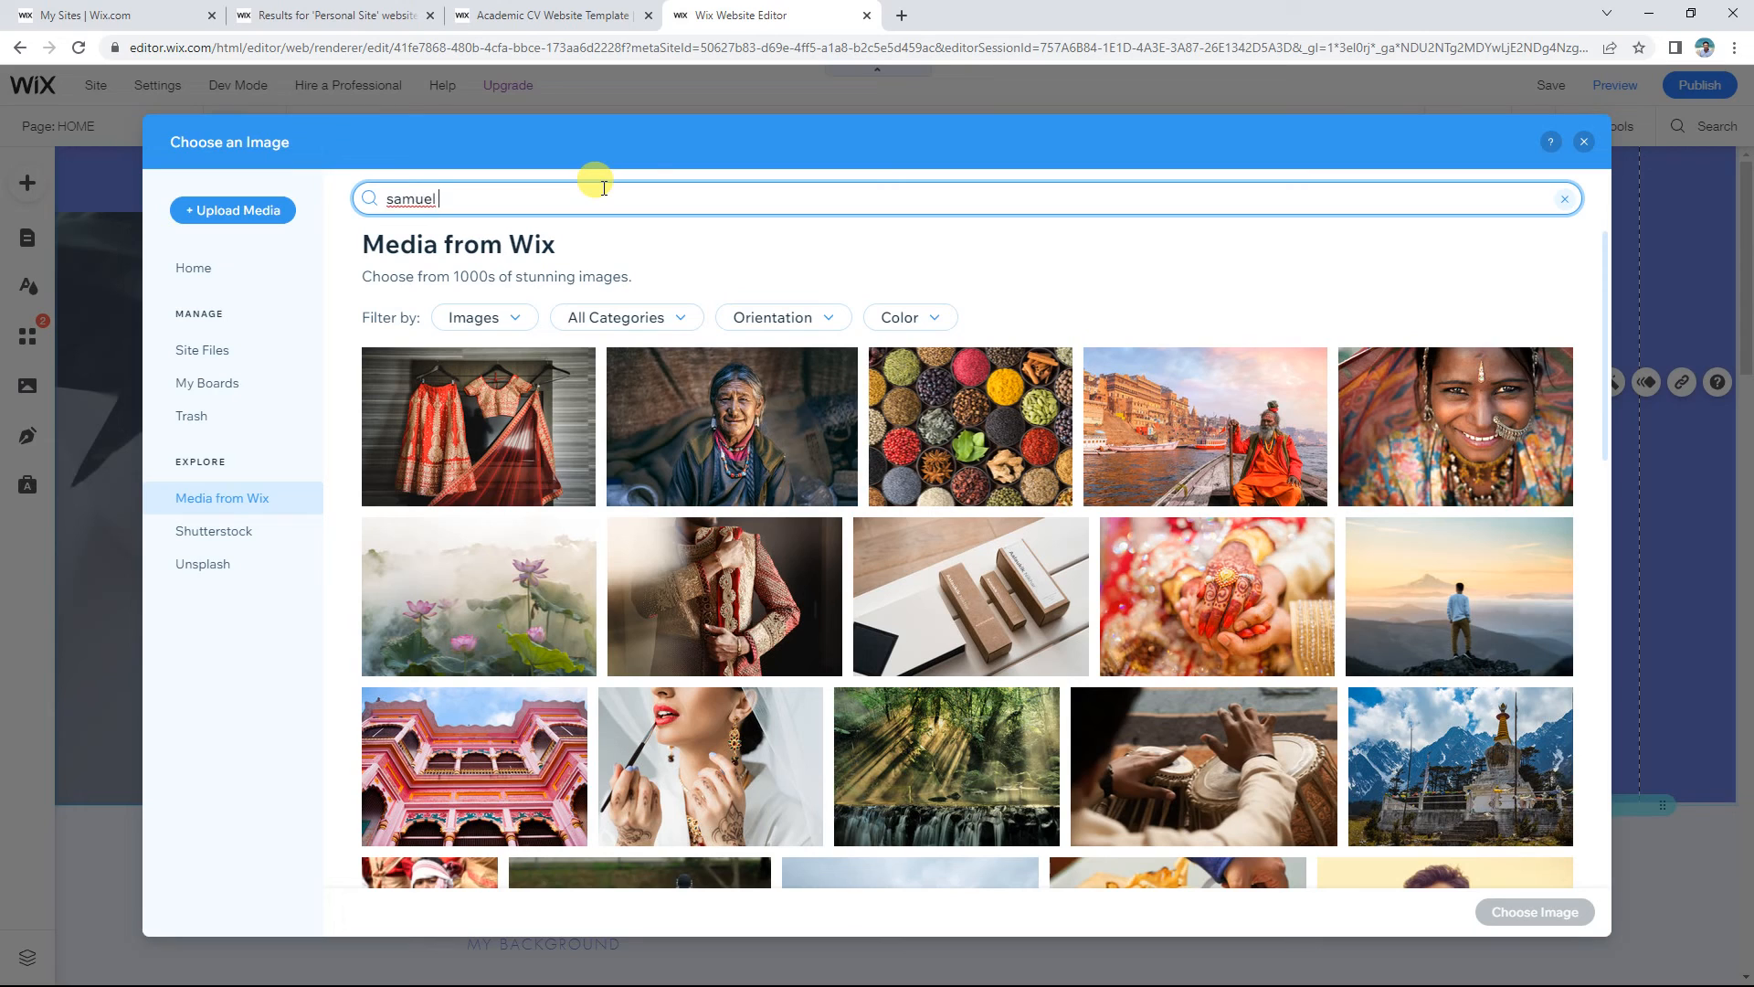
text(amuel jackson)
key(Return)
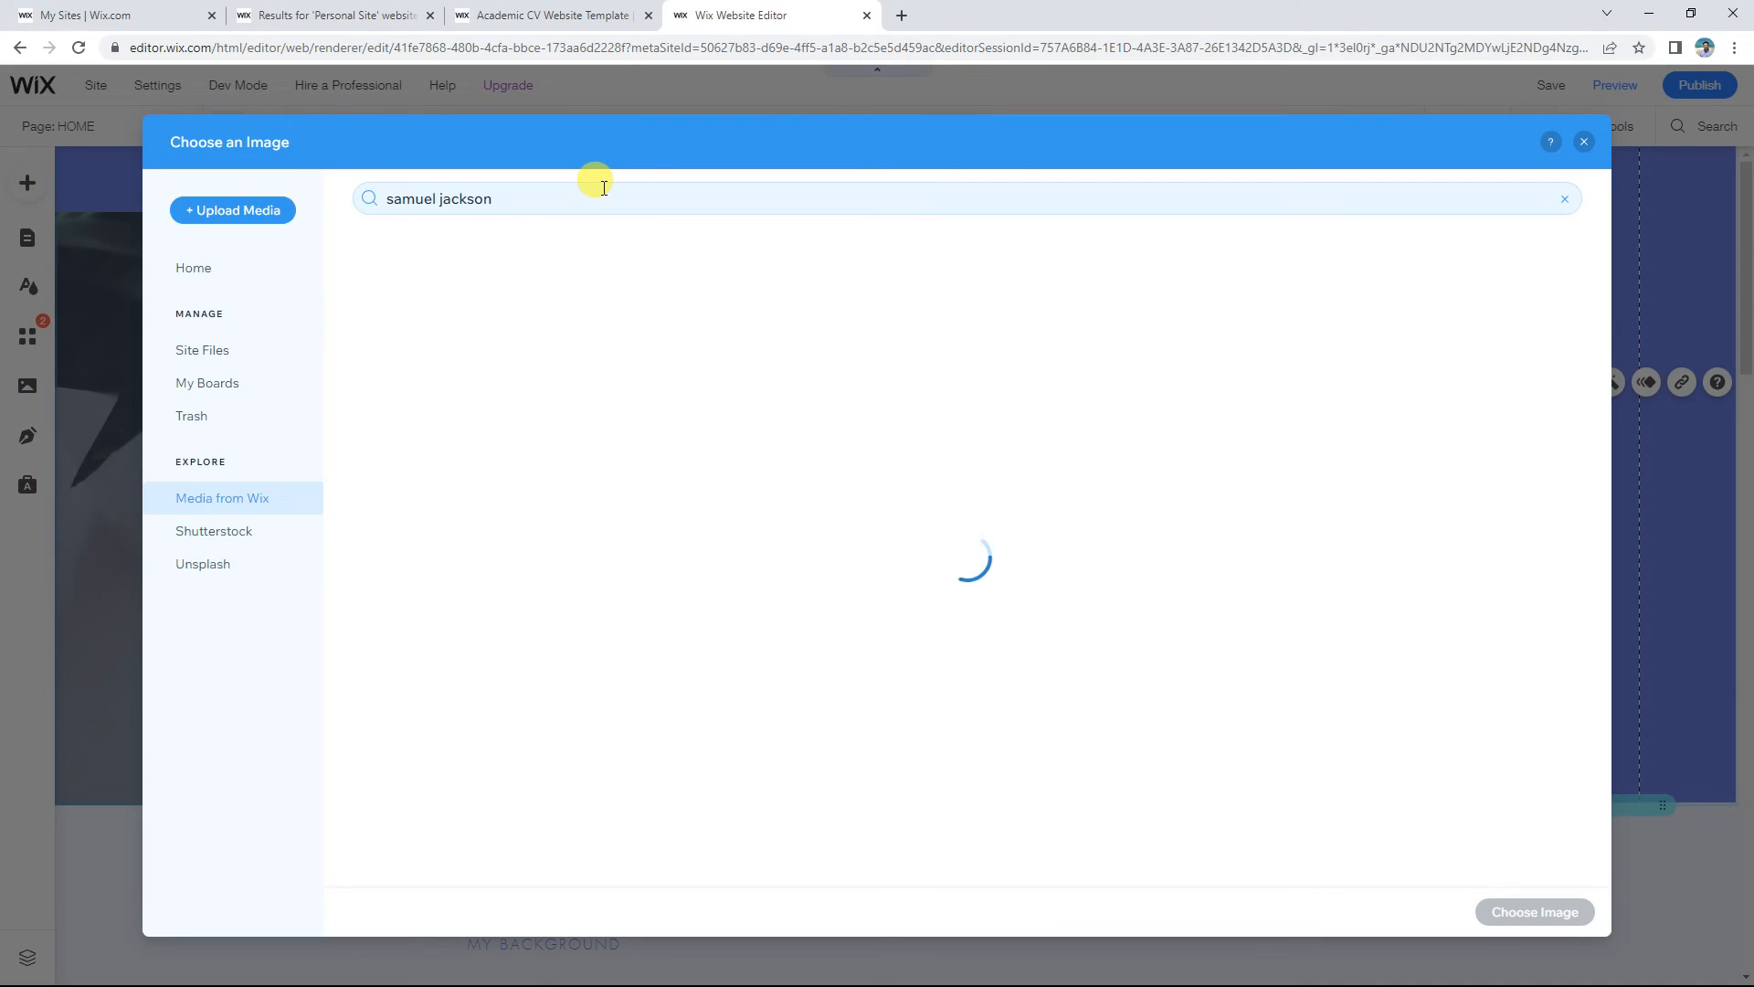
click(573, 199)
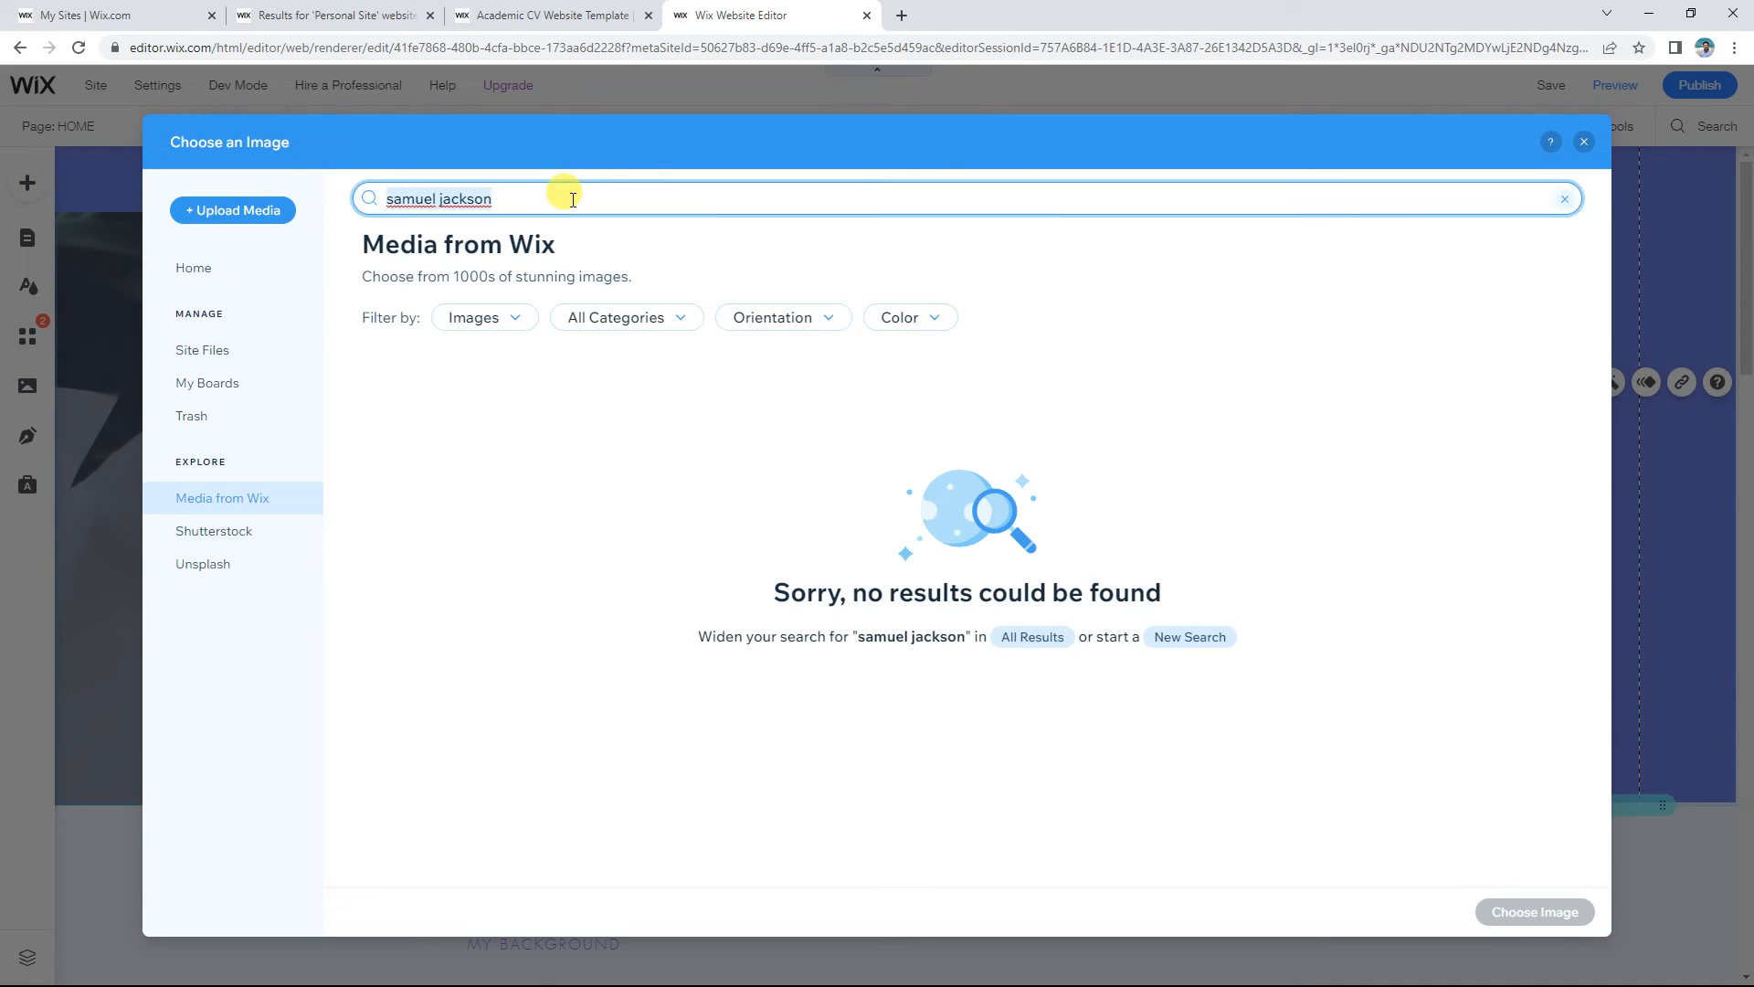
key(Home)
key(ctrl+shift+Right)
key(BackSpace)
key(Return)
Step: Run the name search in the Shutterstock library
click(219, 530)
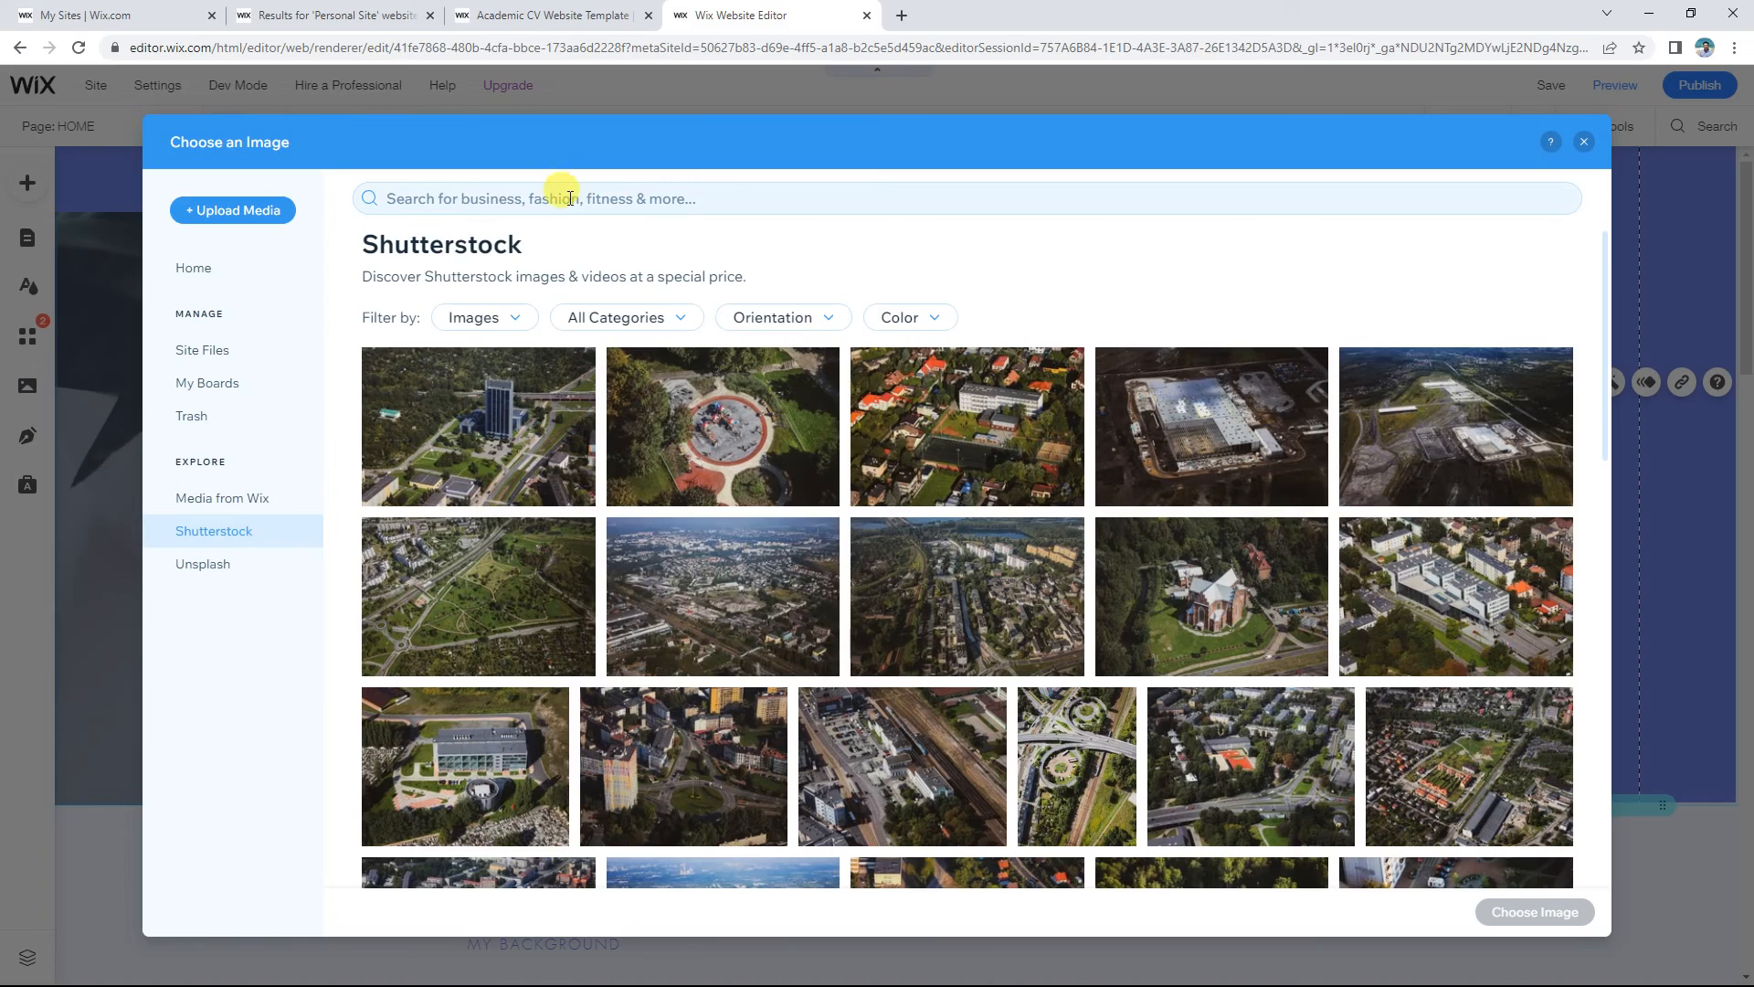
click(570, 198)
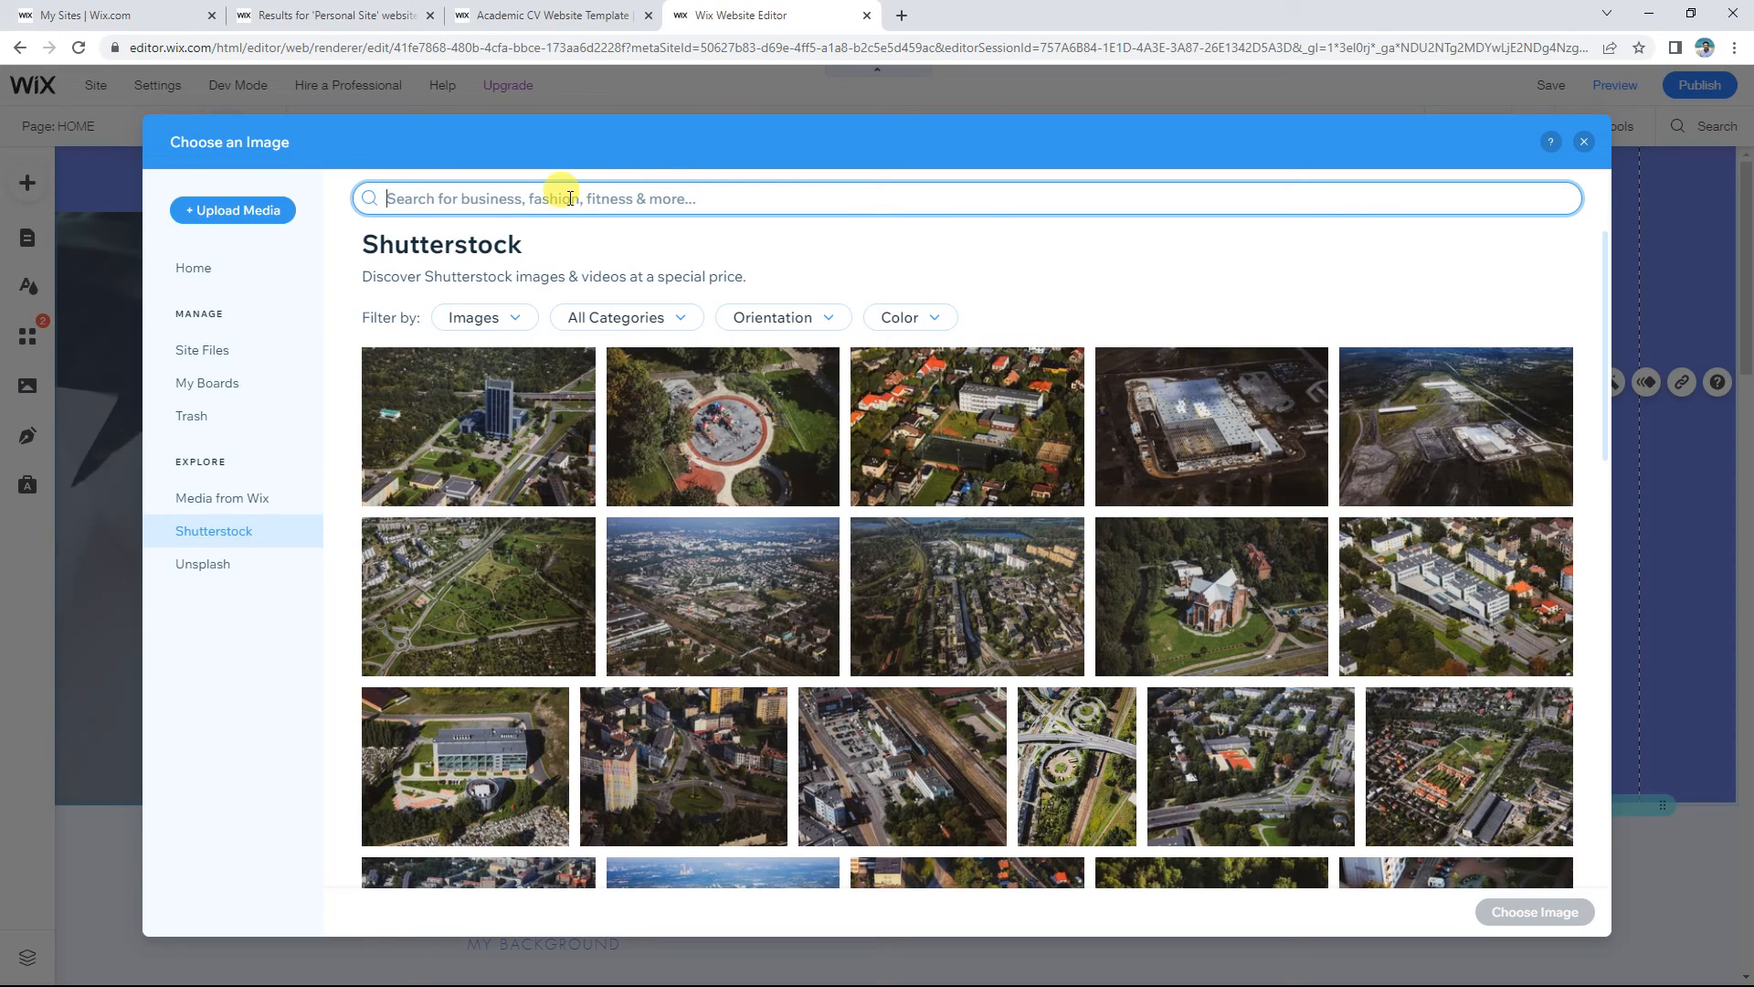
text(samuel jackson)
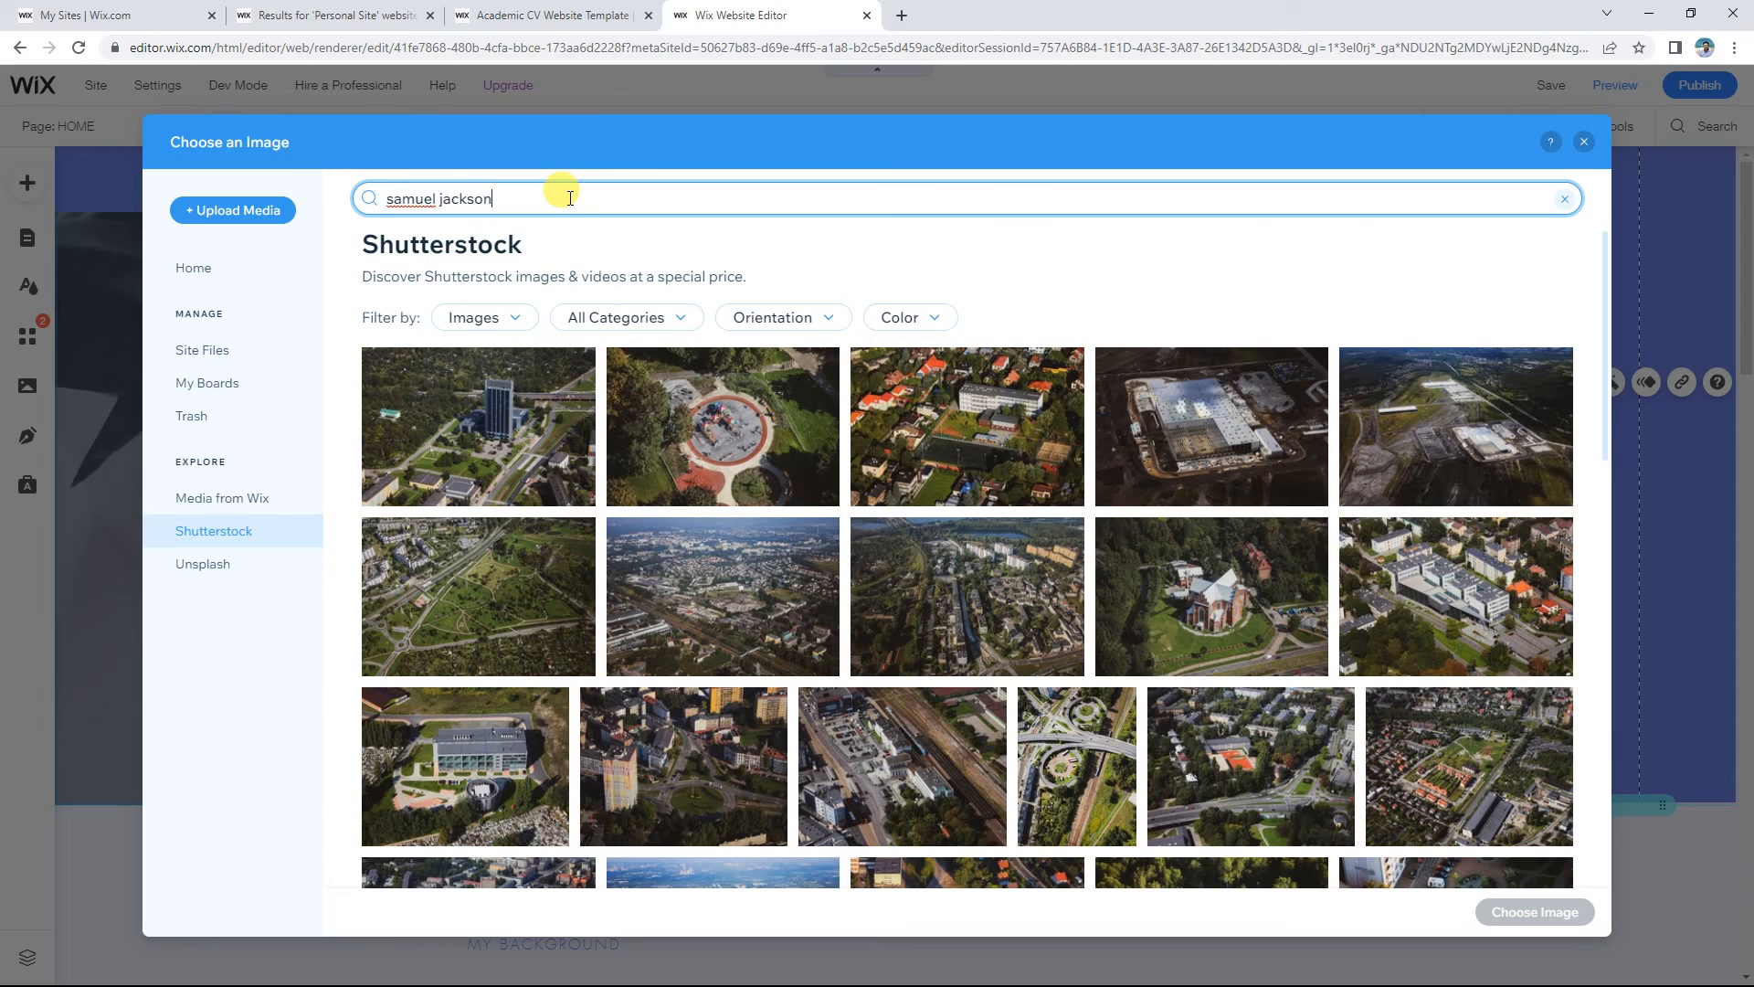
key(Return)
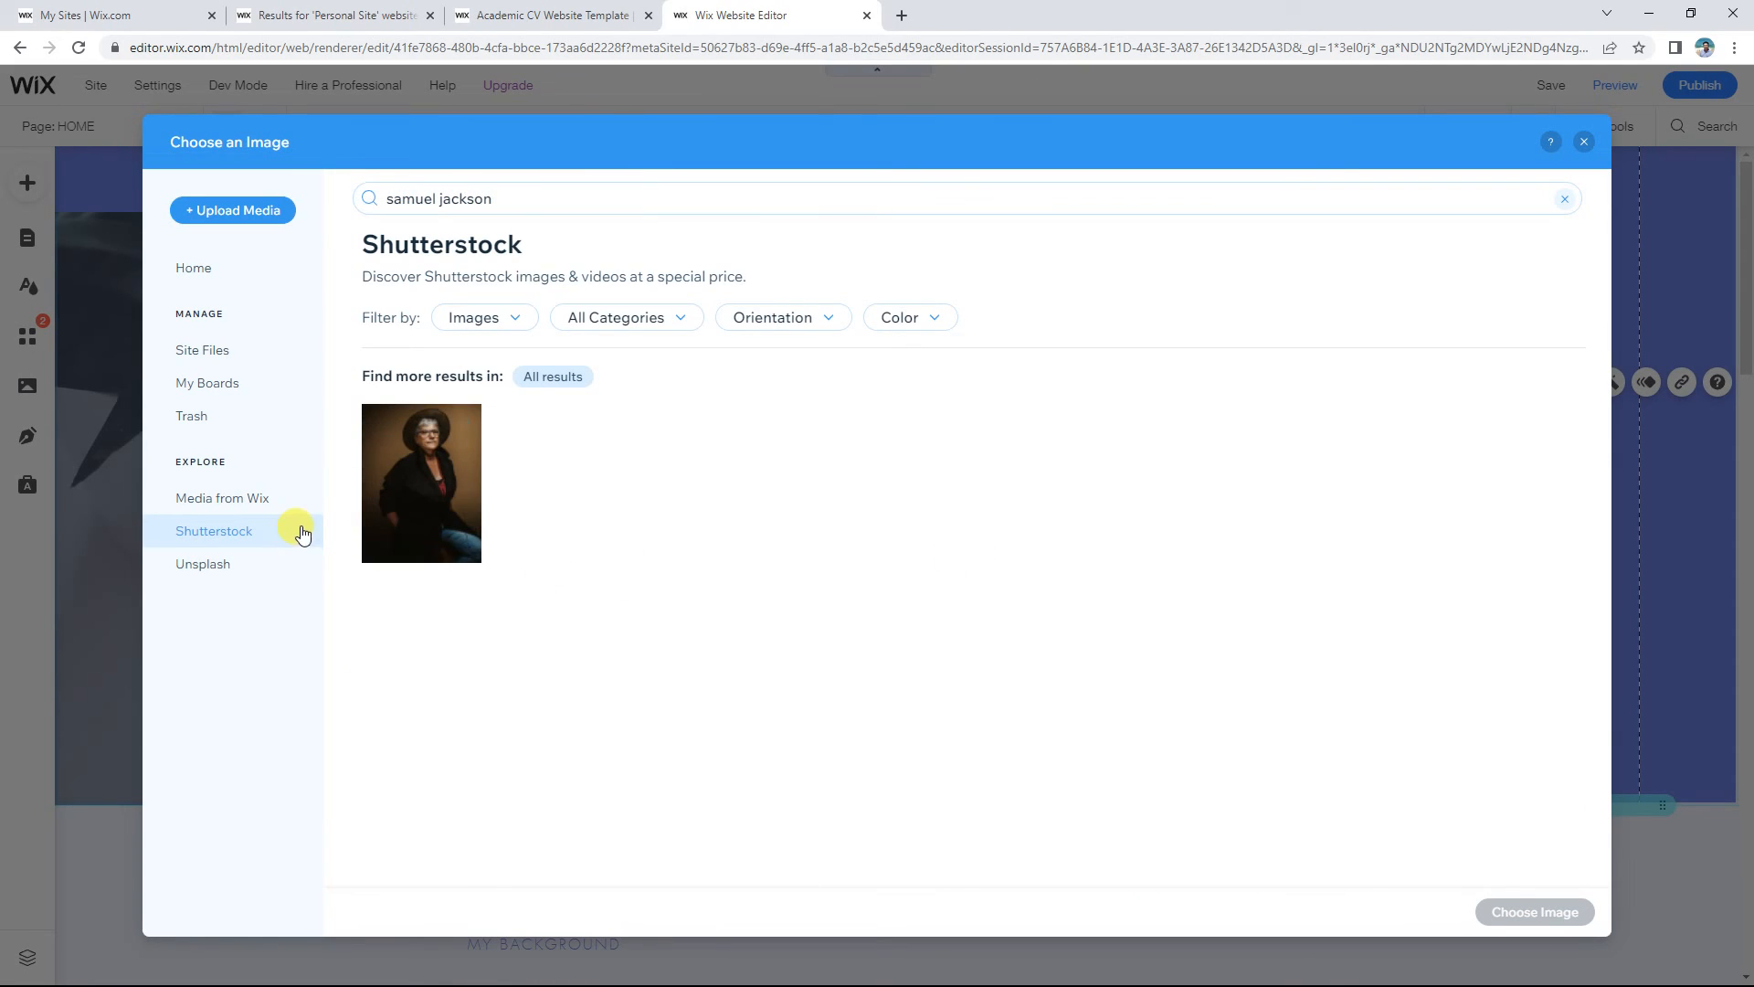
Step: Return to Unsplash and scroll through its free photo collection
click(214, 571)
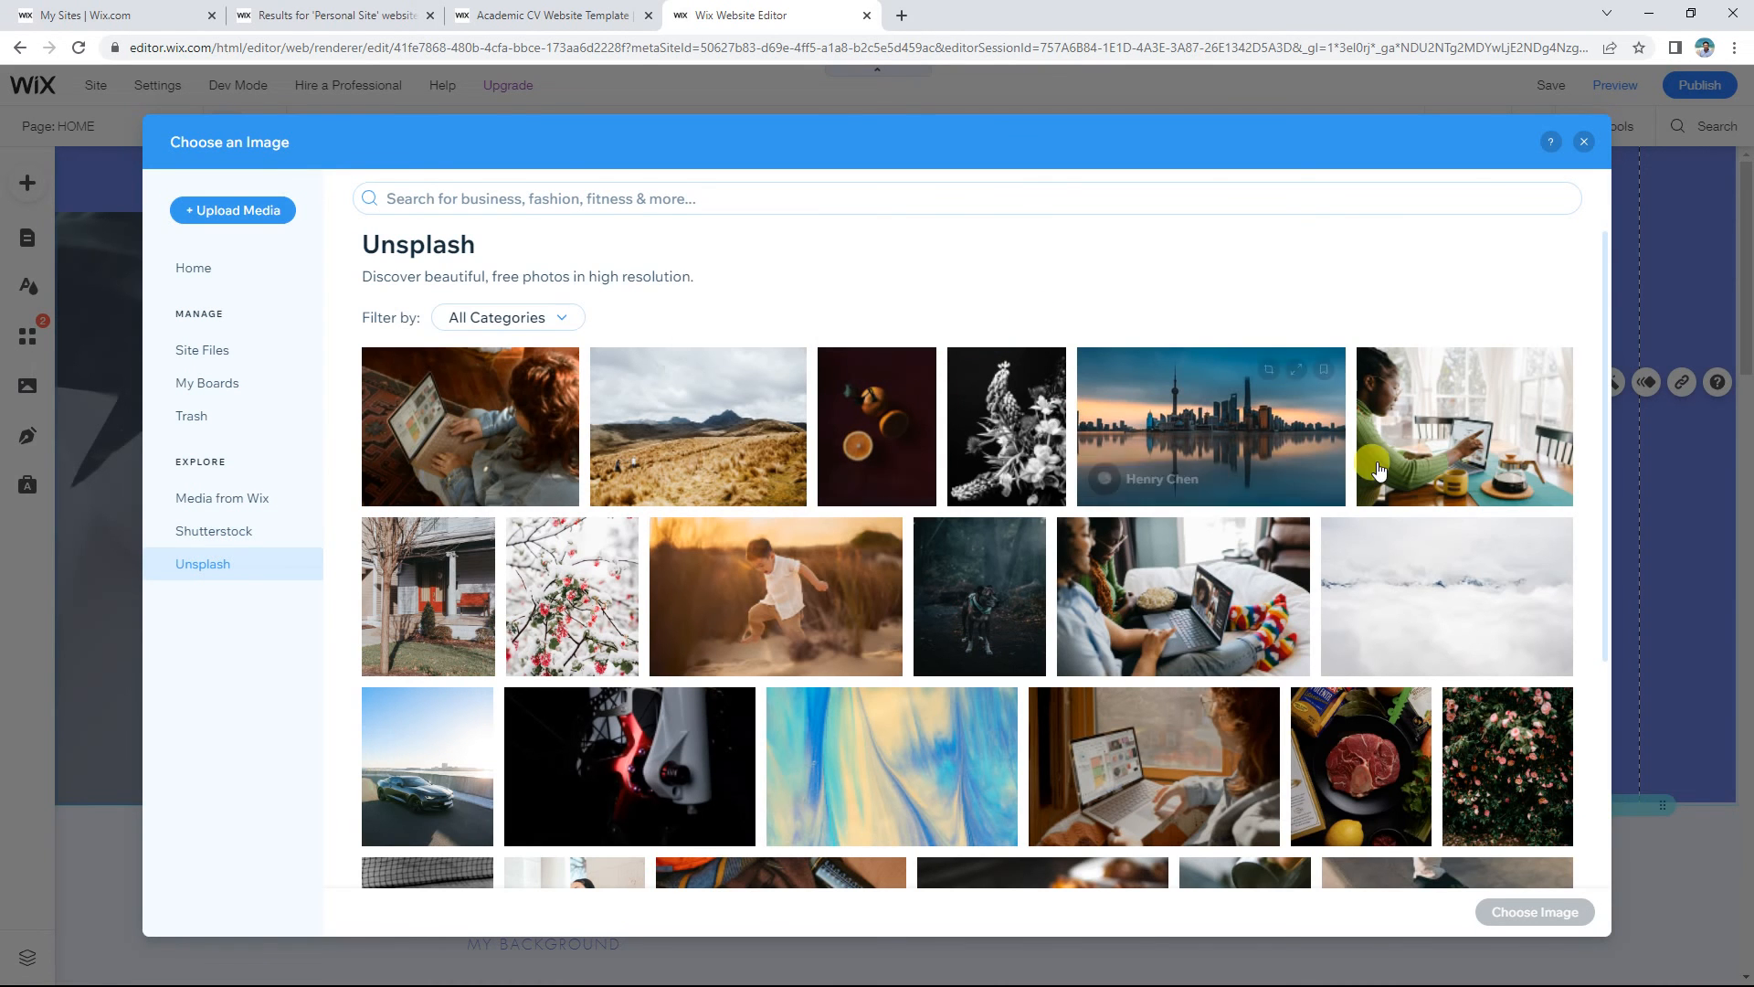
scroll(917, 553, down, 10)
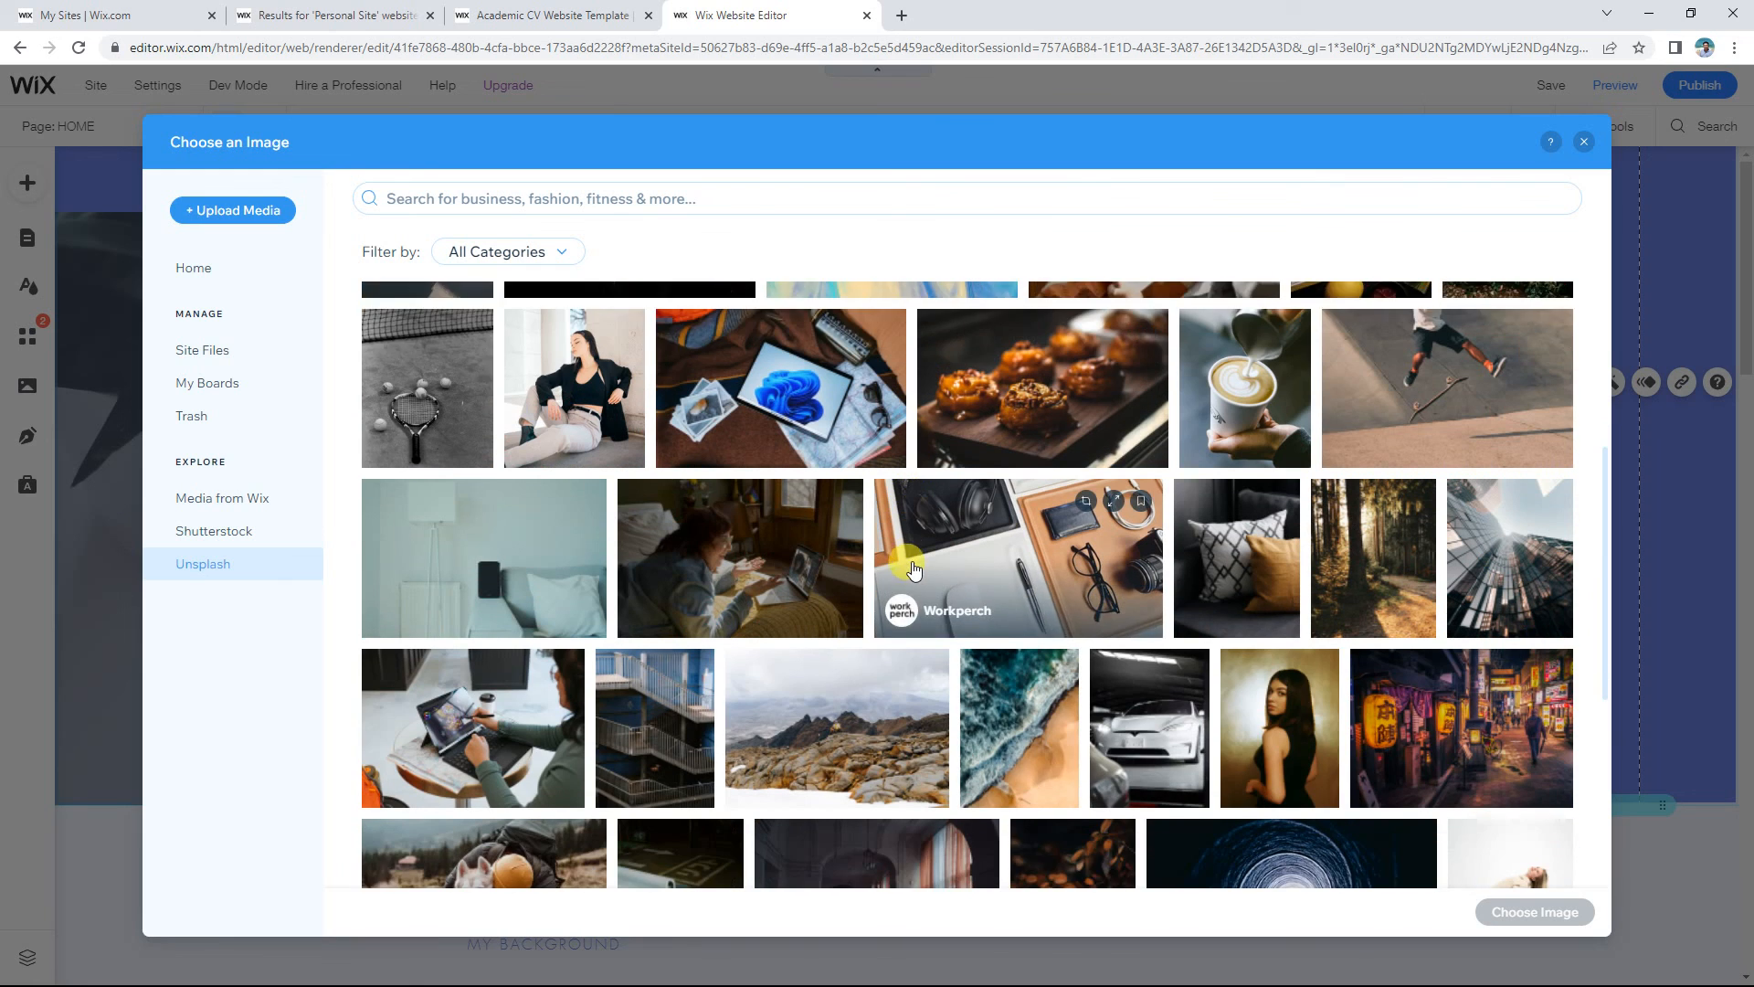
scroll(917, 553, down, 2)
scroll(919, 562, down, 5)
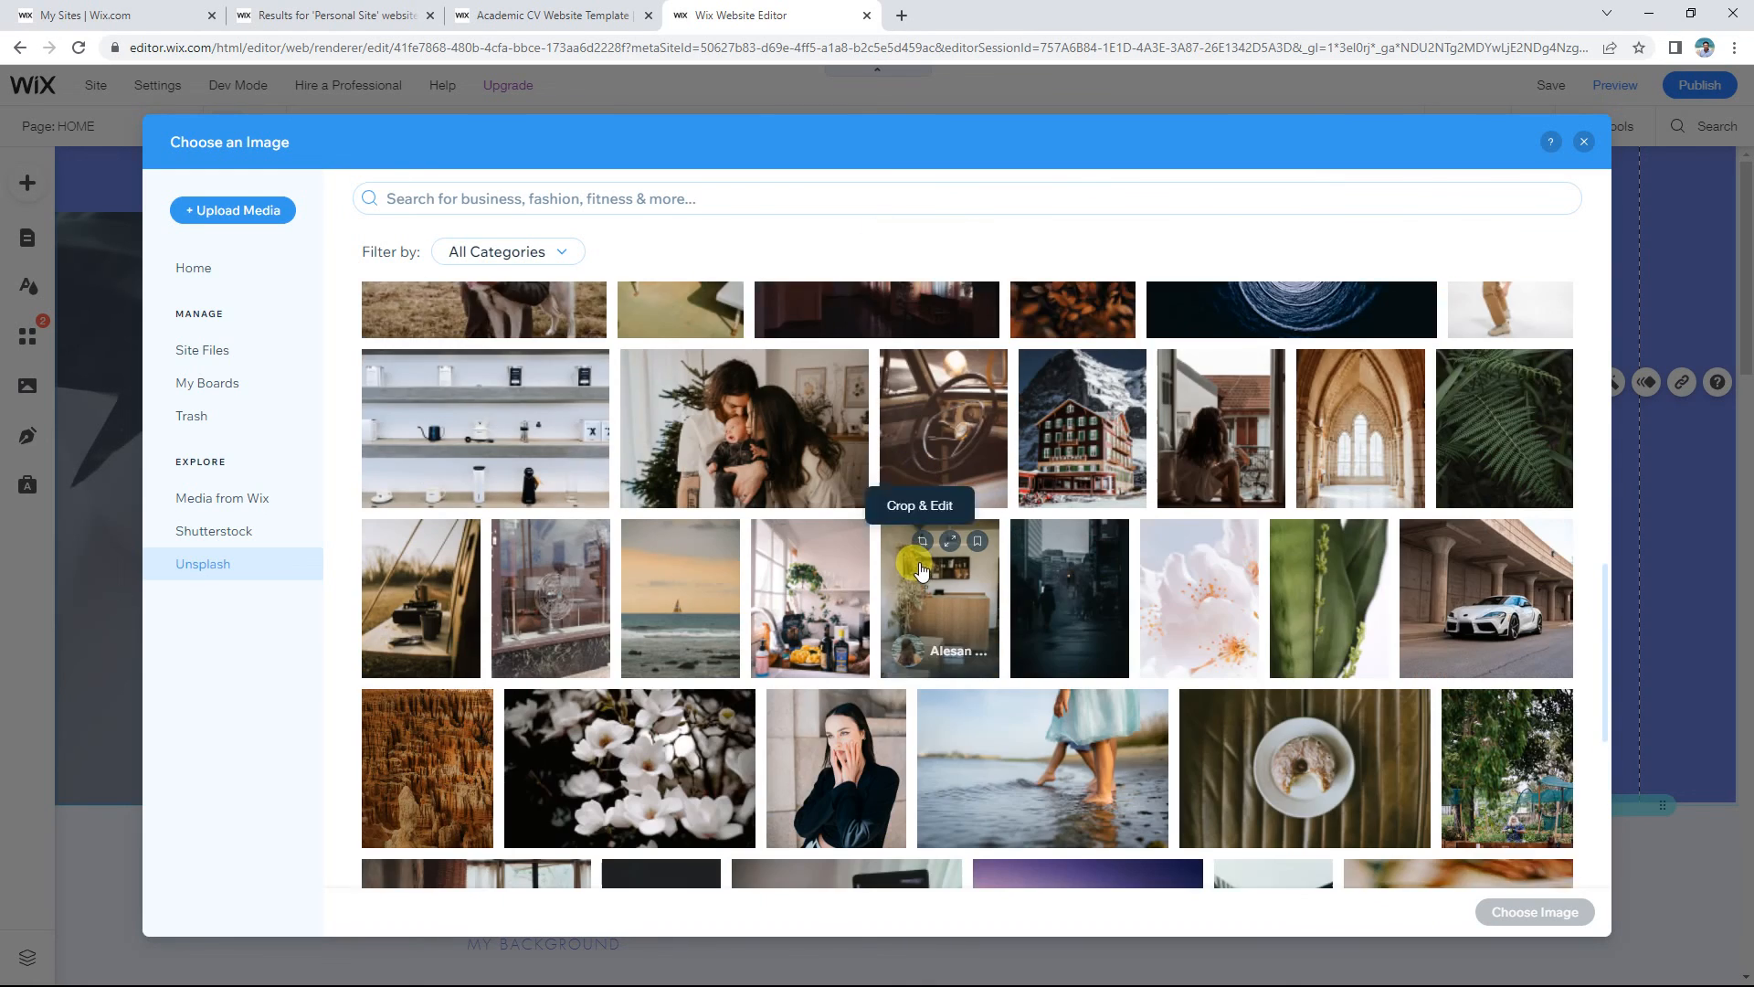
Step: Search Unsplash for 'actor', set the young man's portrait as the profile photo, and check the crop
click(439, 198)
text(actor)
key(Return)
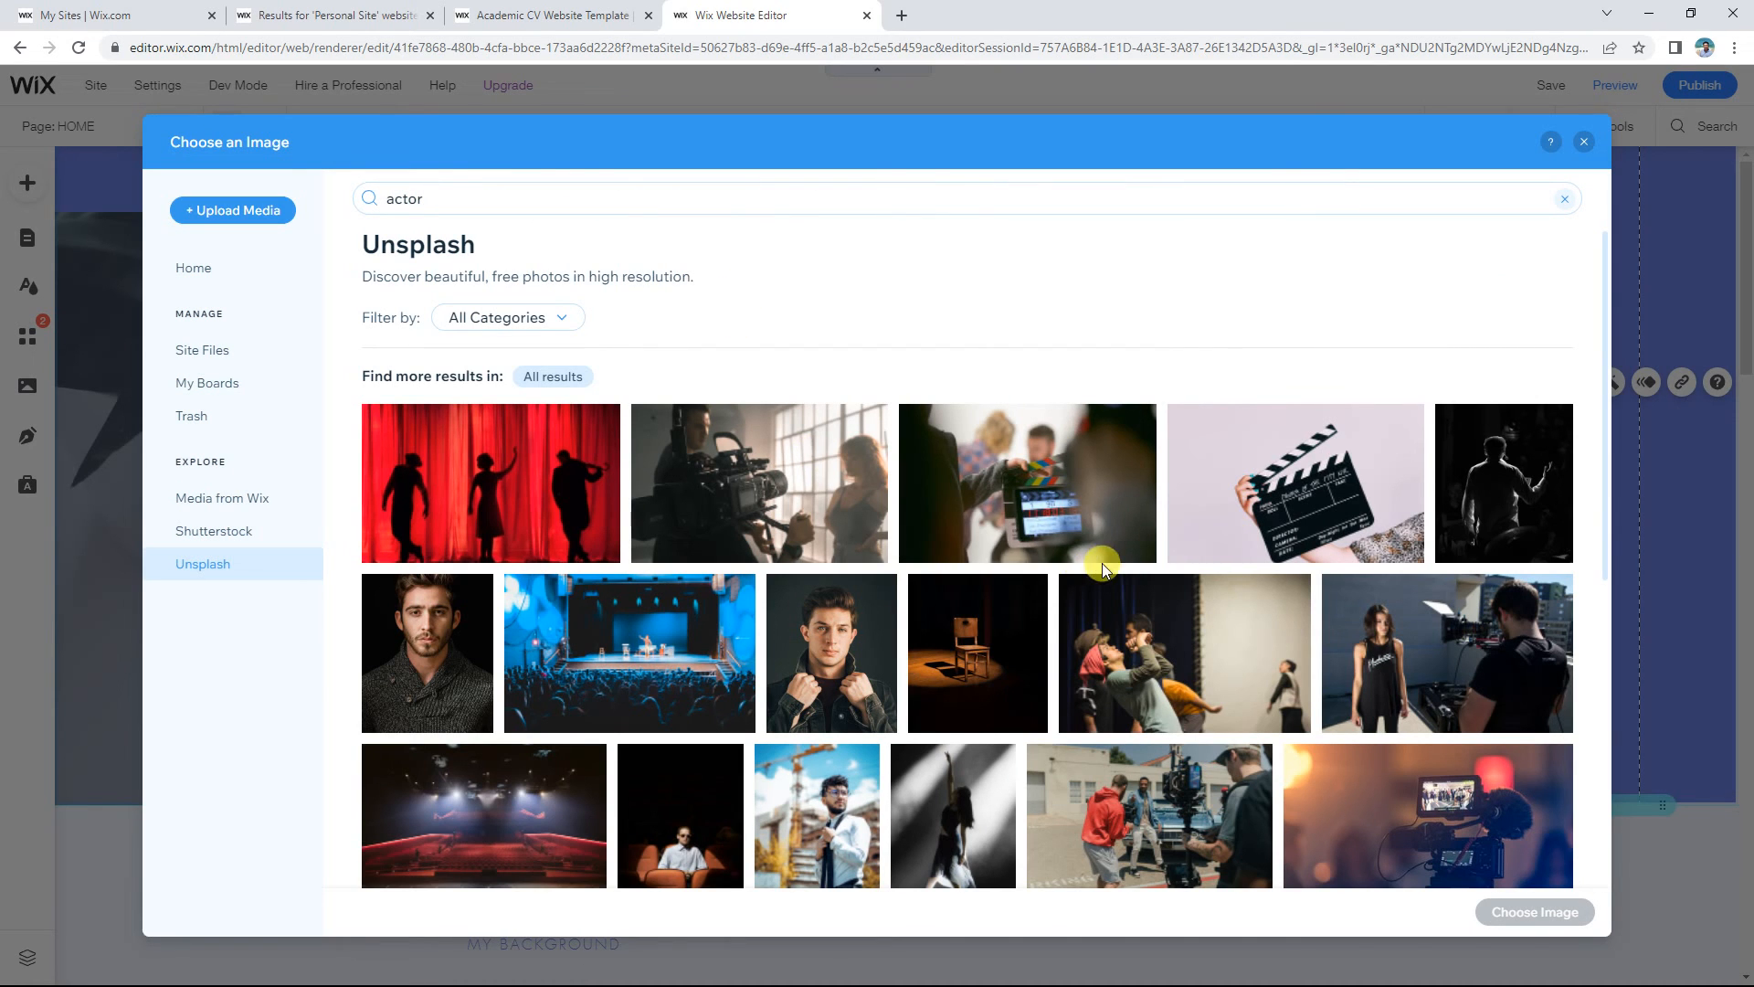
click(826, 656)
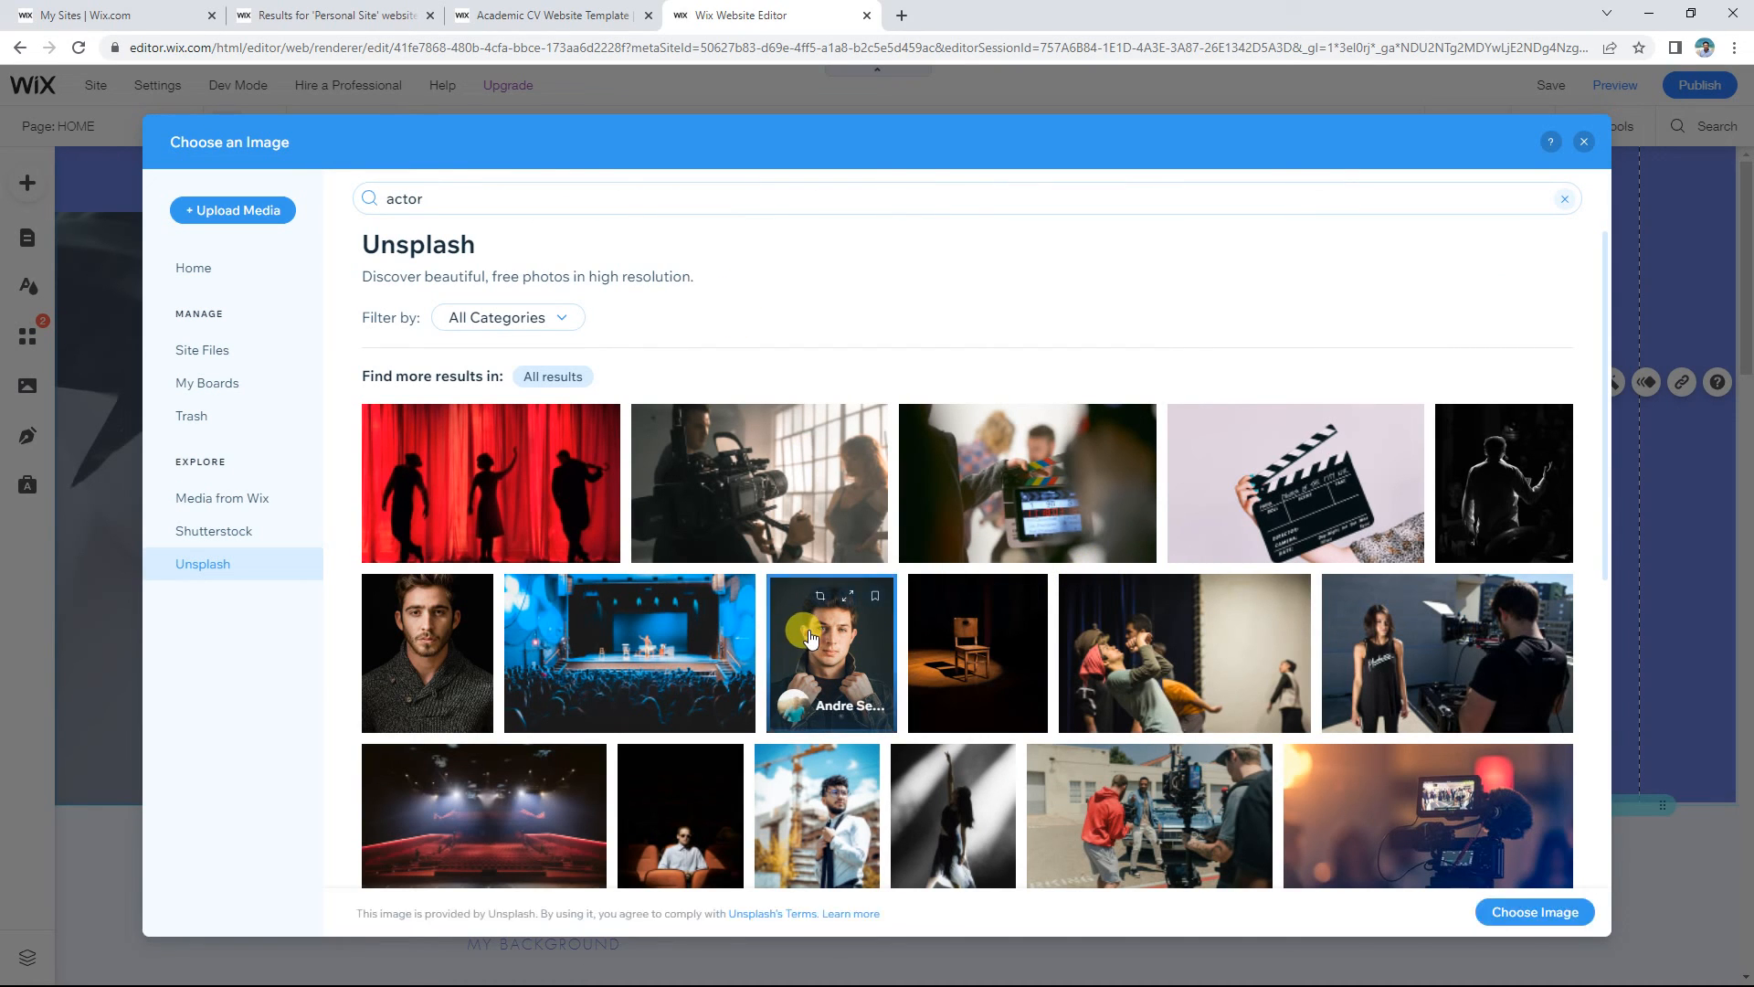
click(1551, 910)
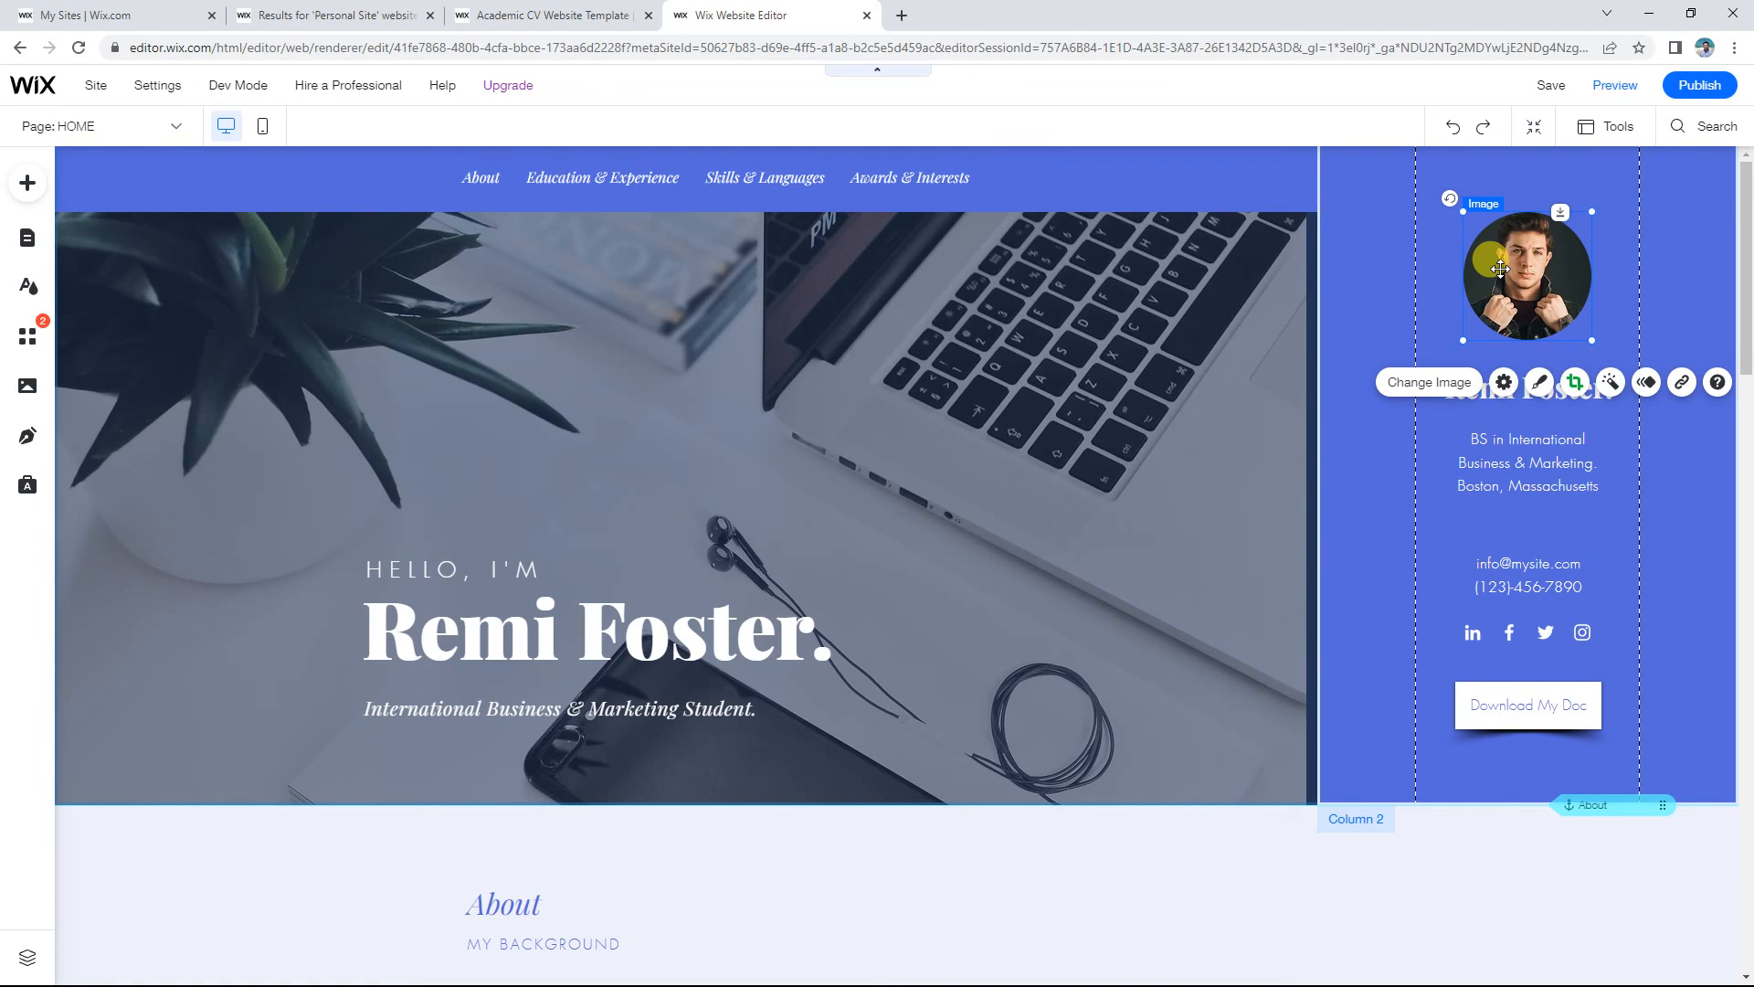
click(1573, 382)
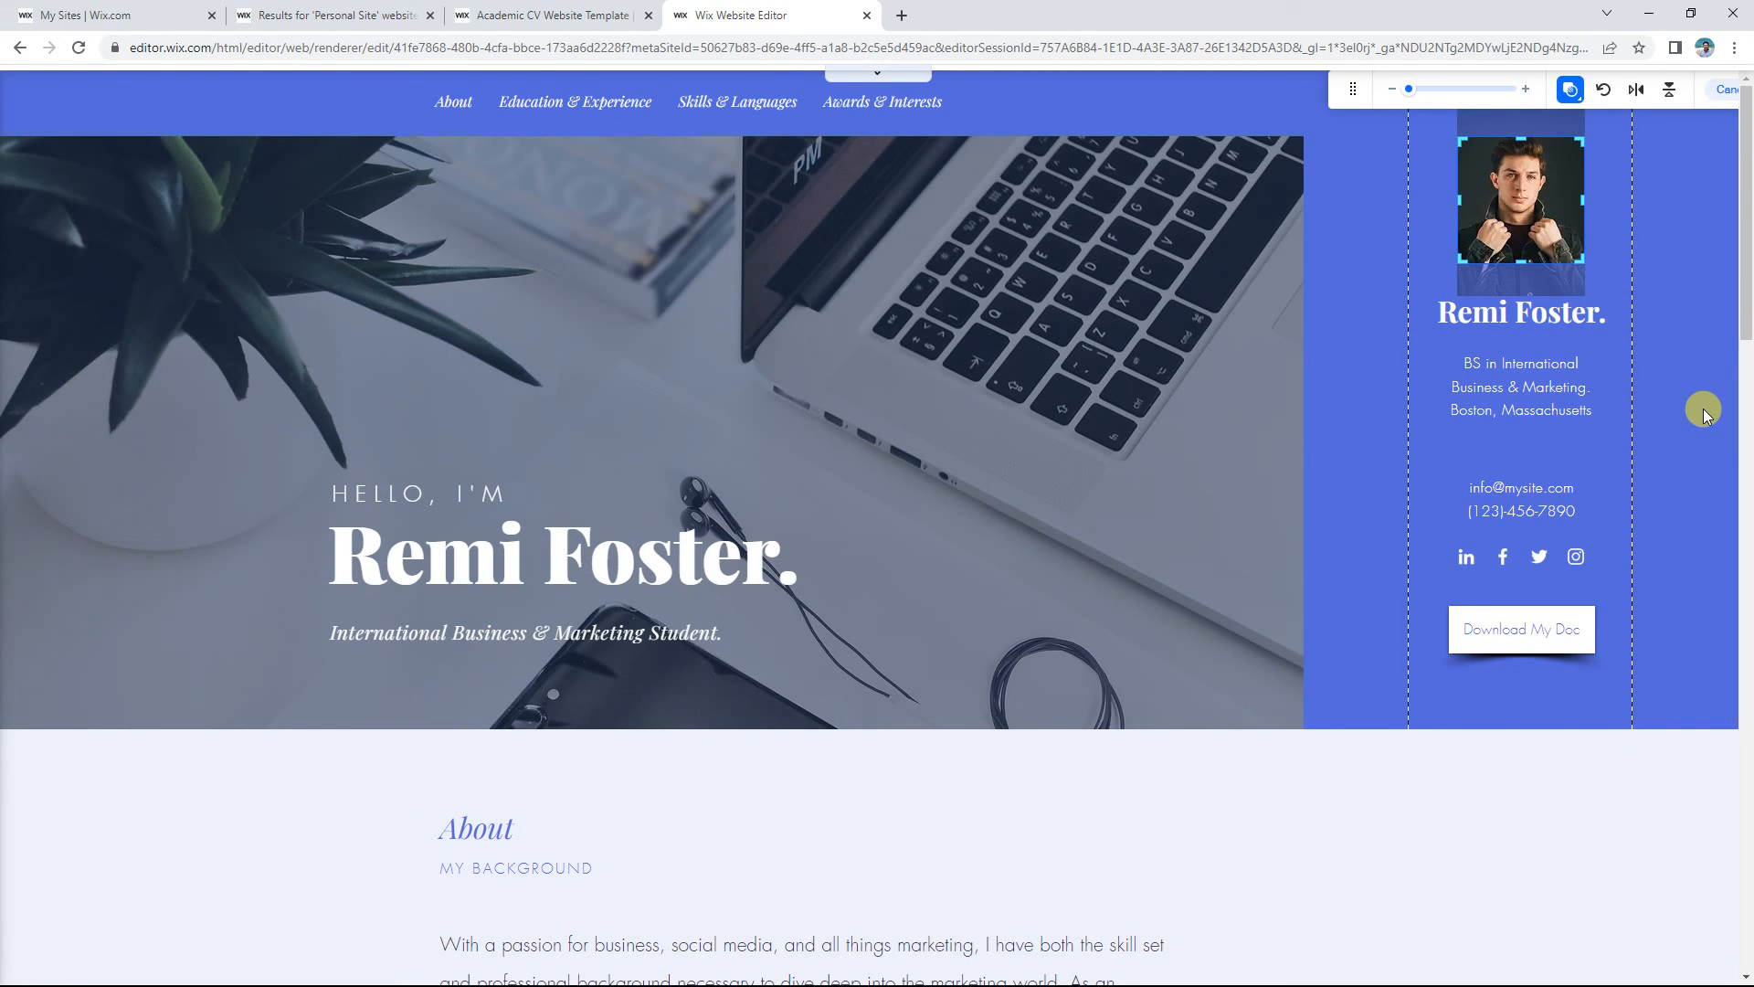
click(1114, 337)
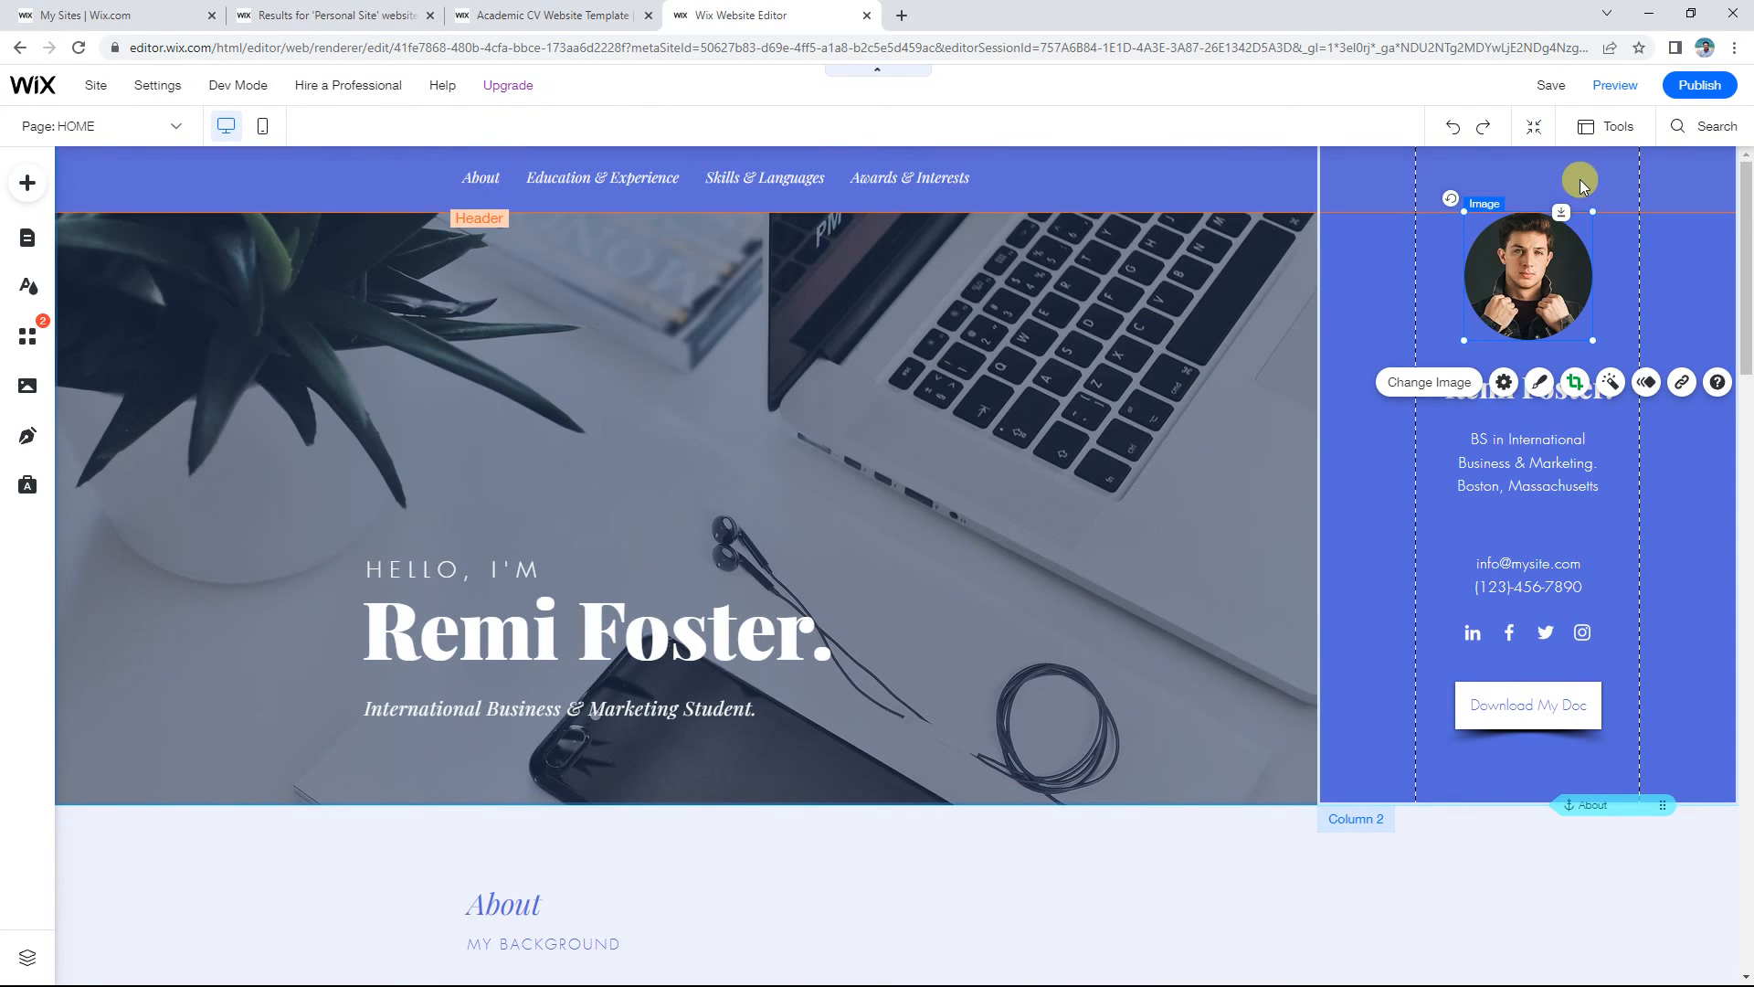
scroll(1544, 320, down, 1)
click(1533, 356)
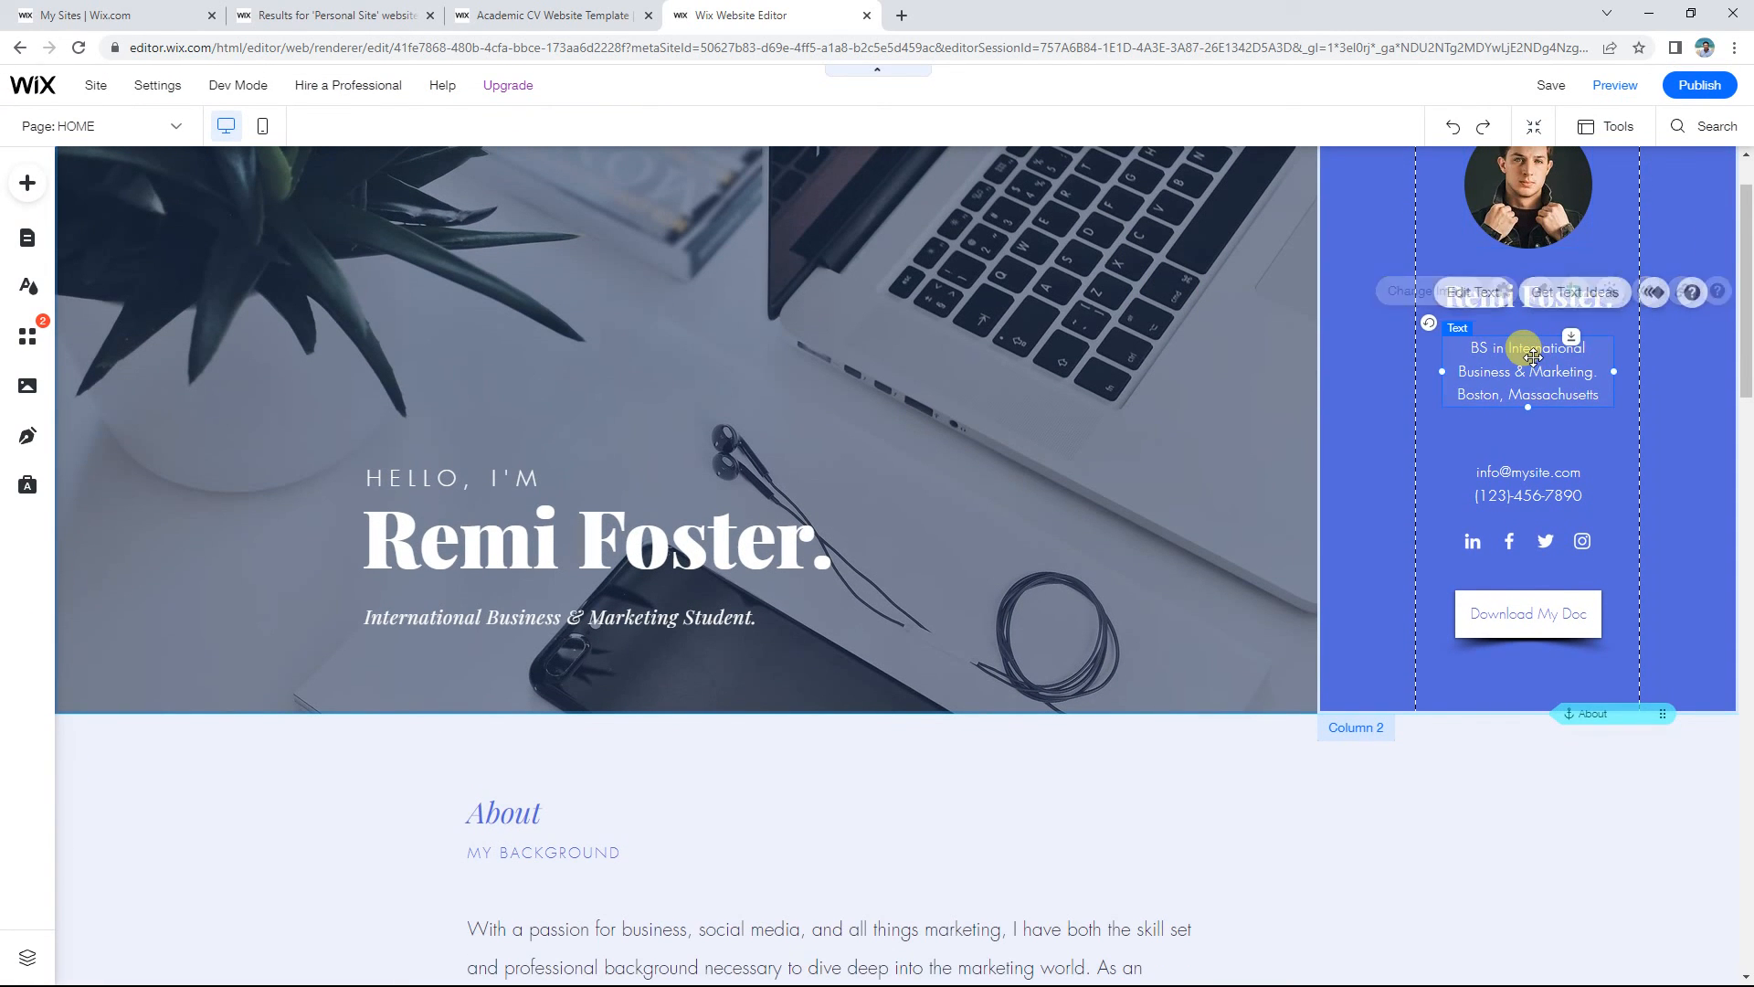
scroll(1531, 388, down, 1)
click(1510, 522)
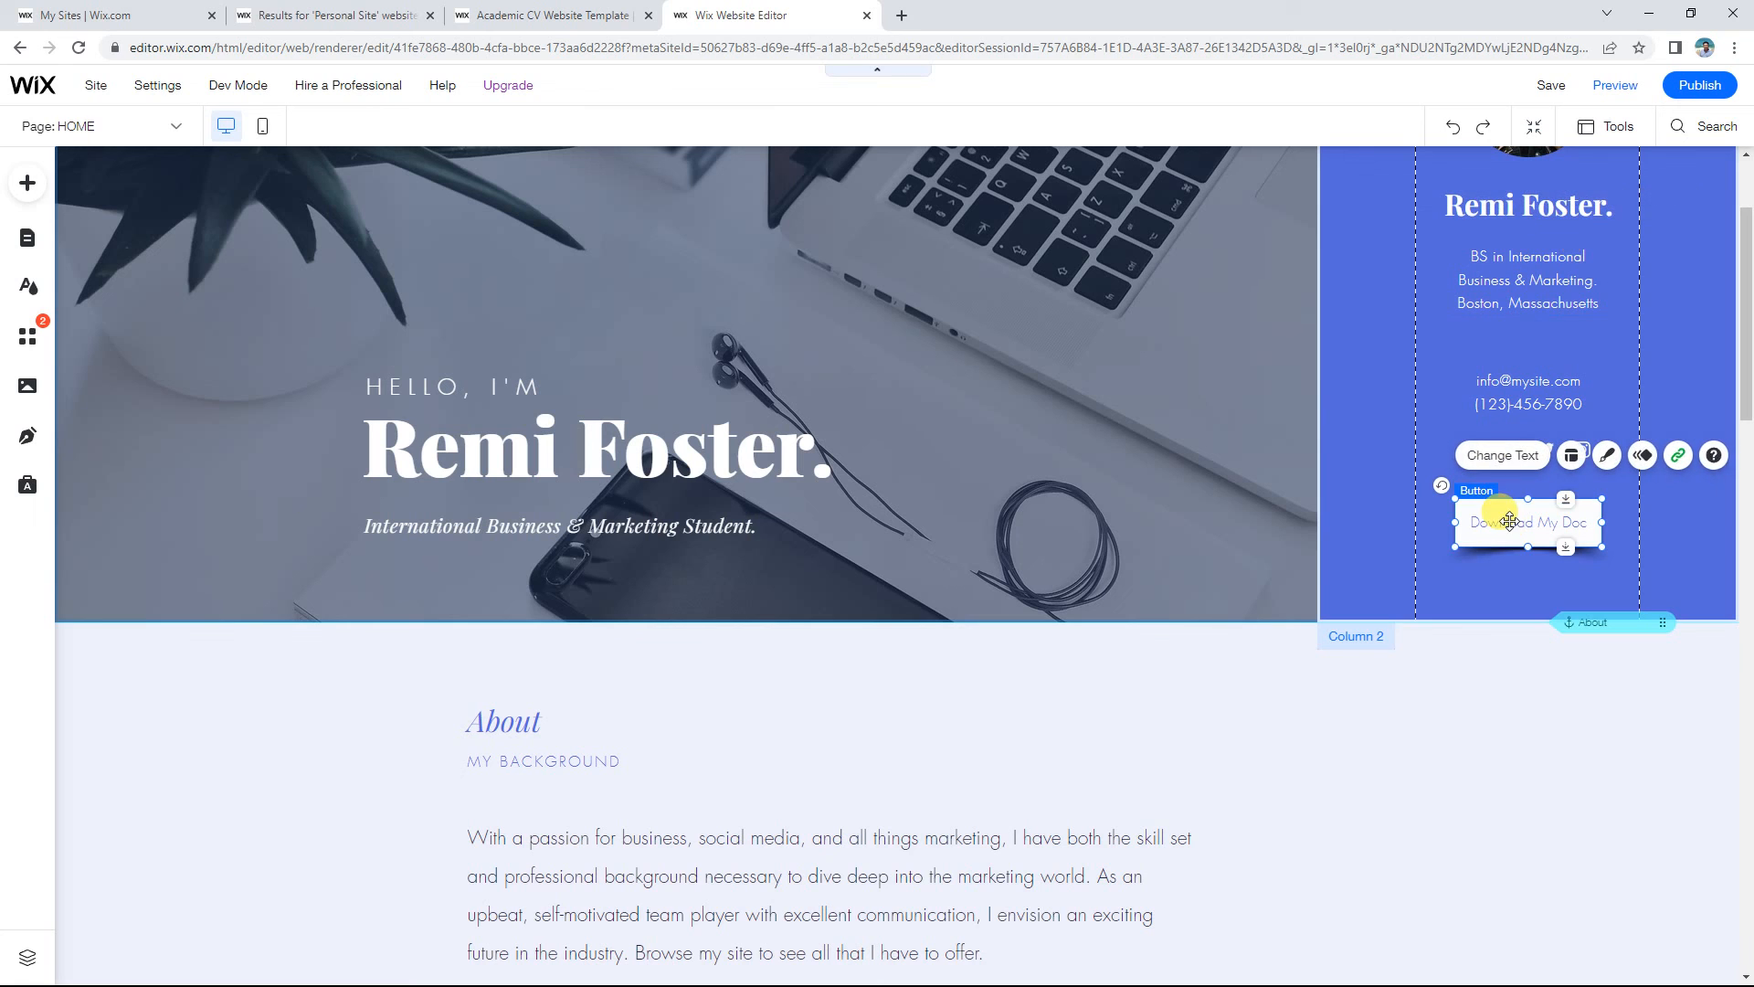
scroll(1098, 602, down, 3)
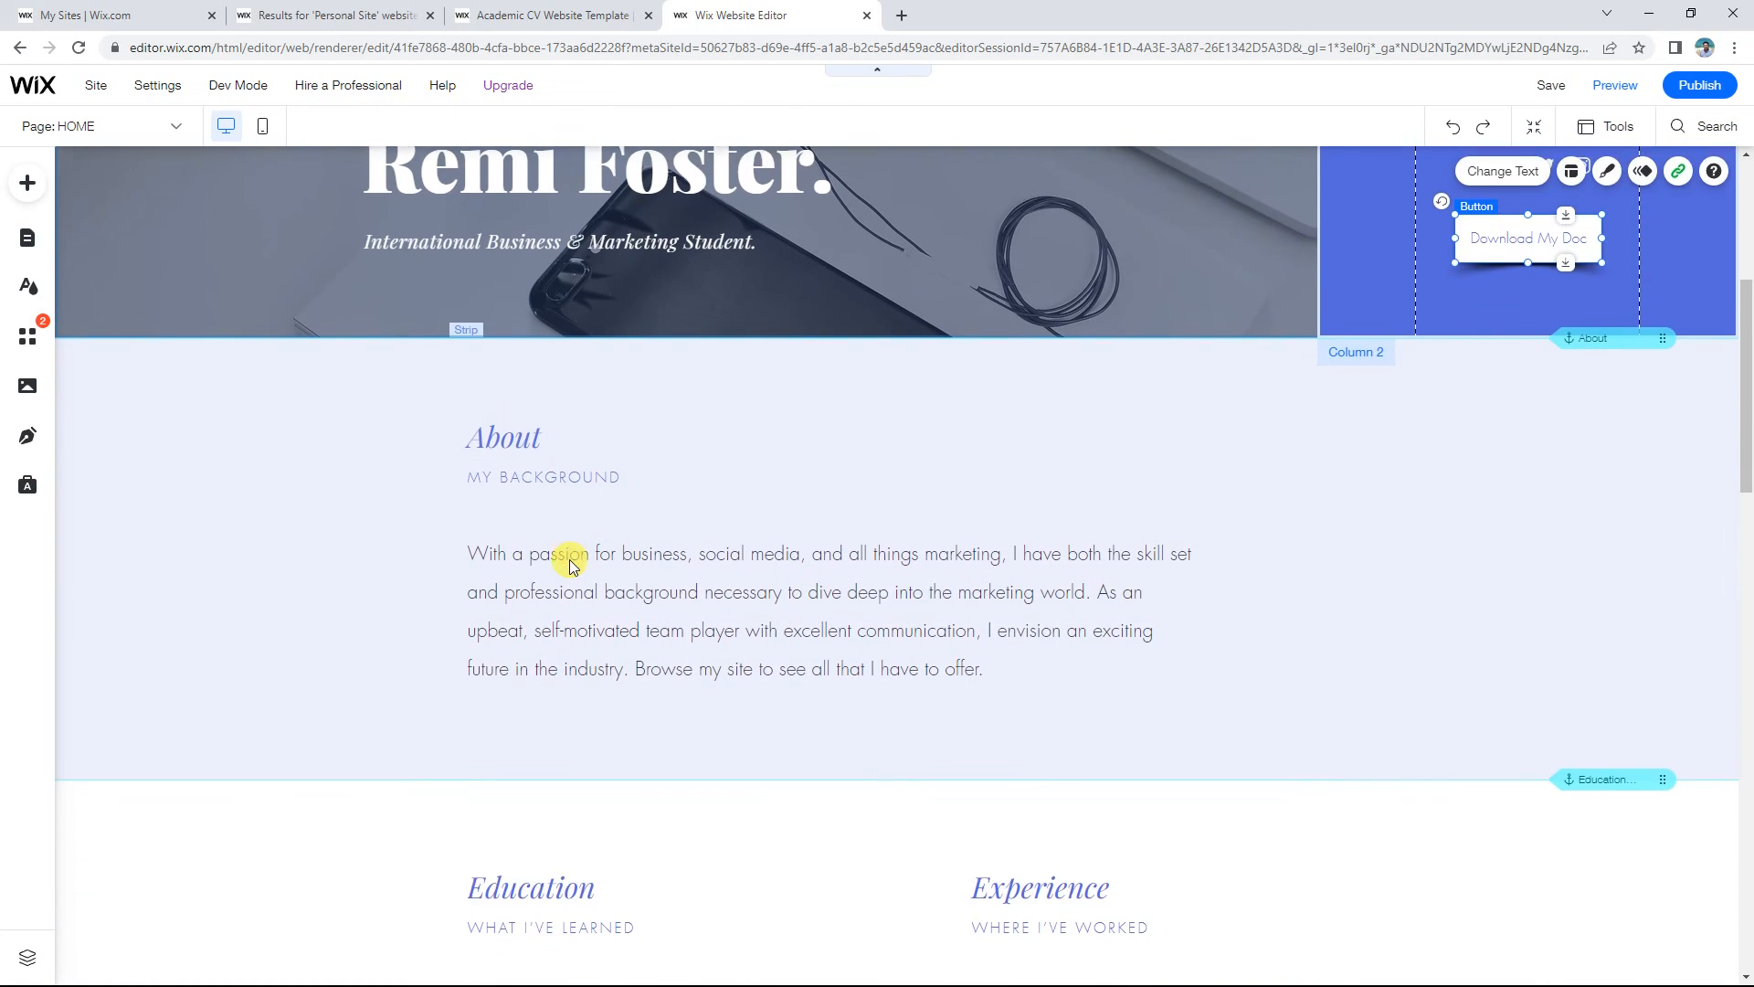
scroll(568, 560, down, 7)
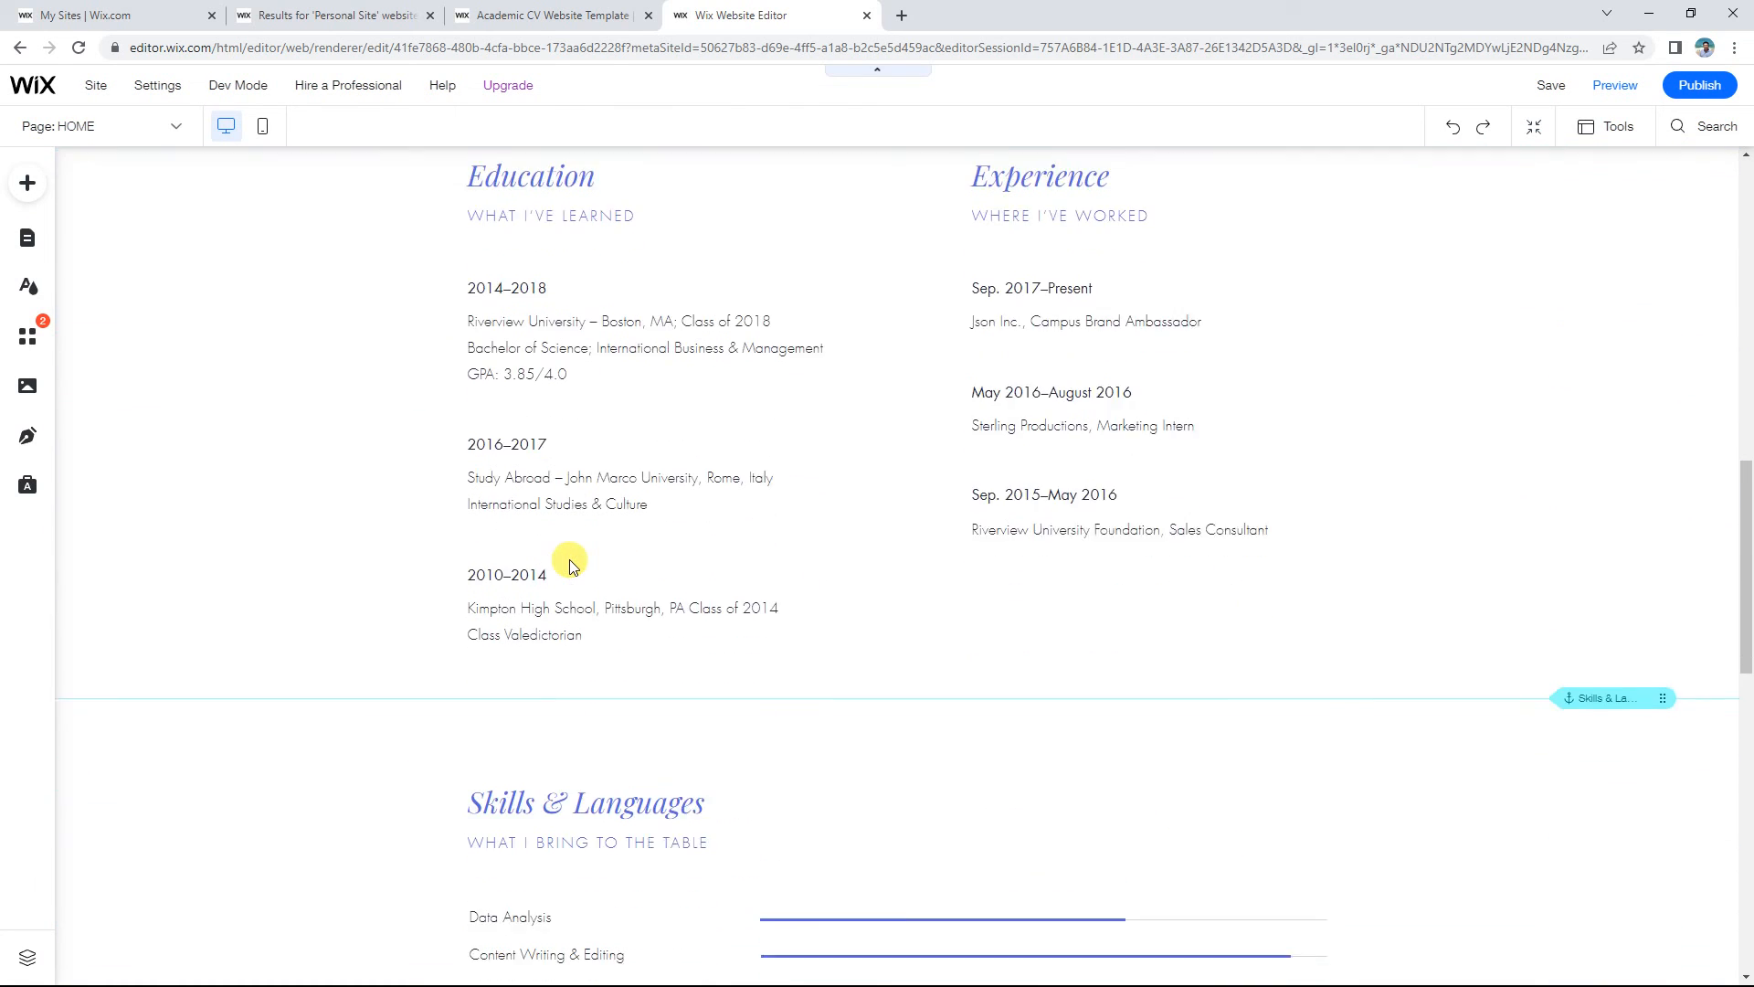
scroll(568, 559, down, 4)
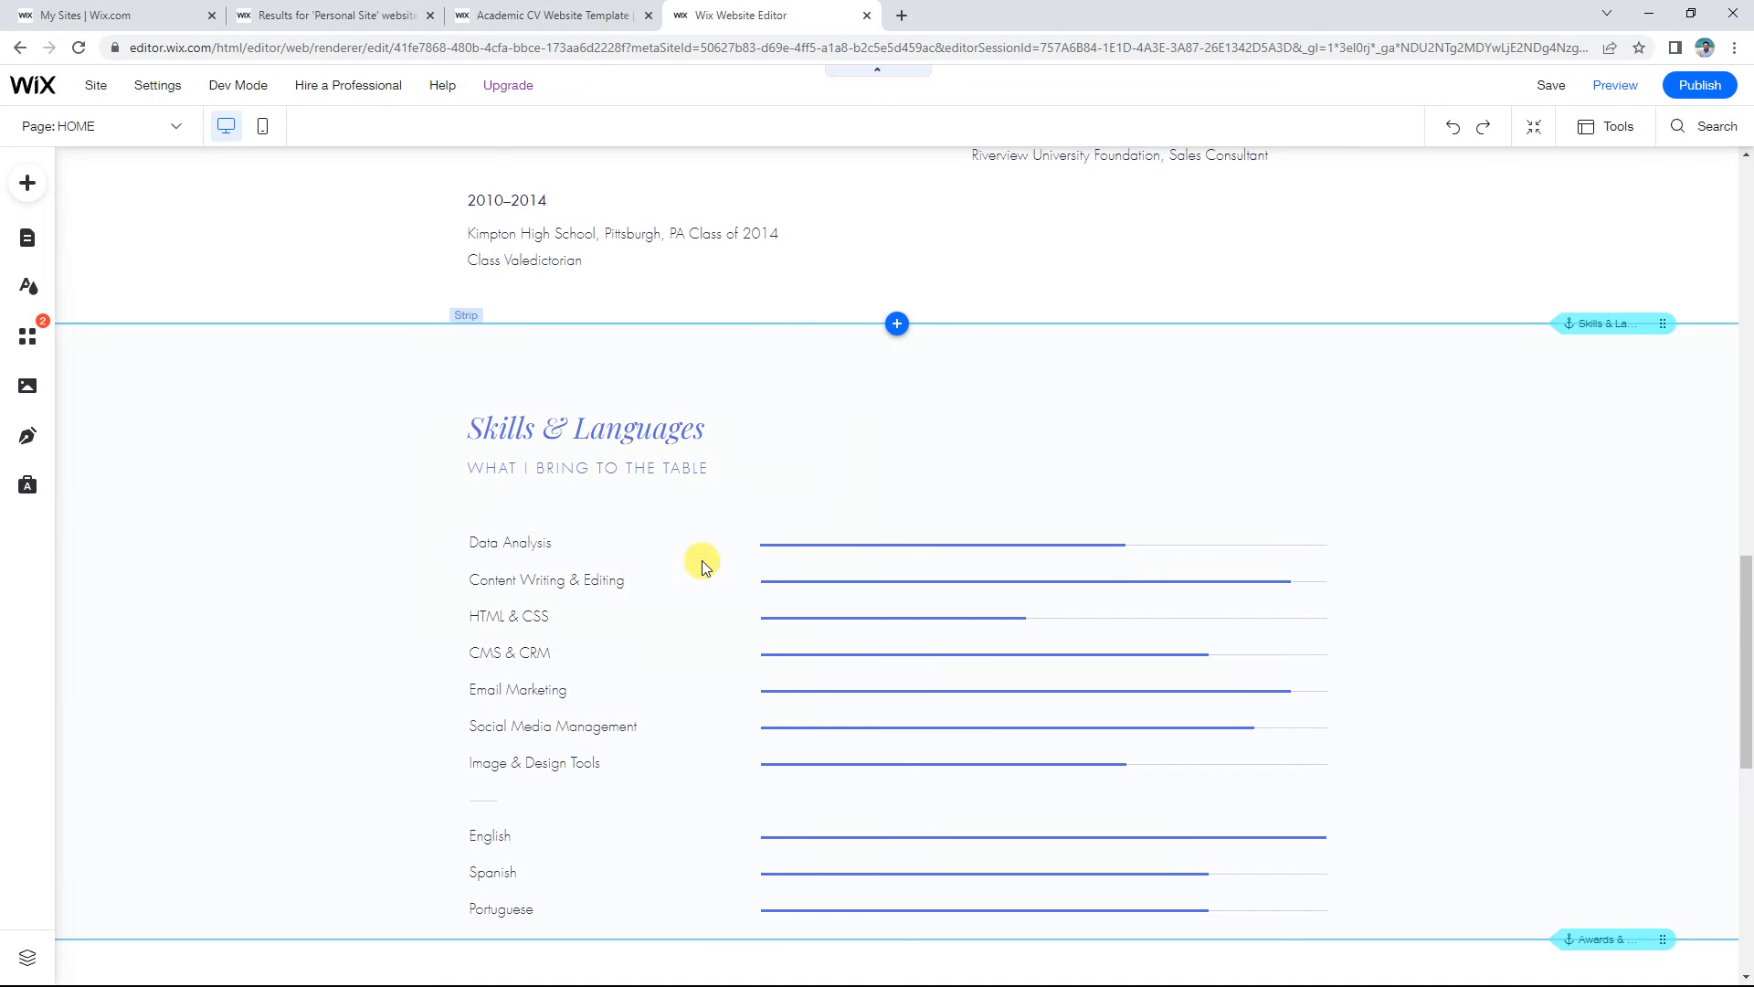
click(528, 544)
click(573, 582)
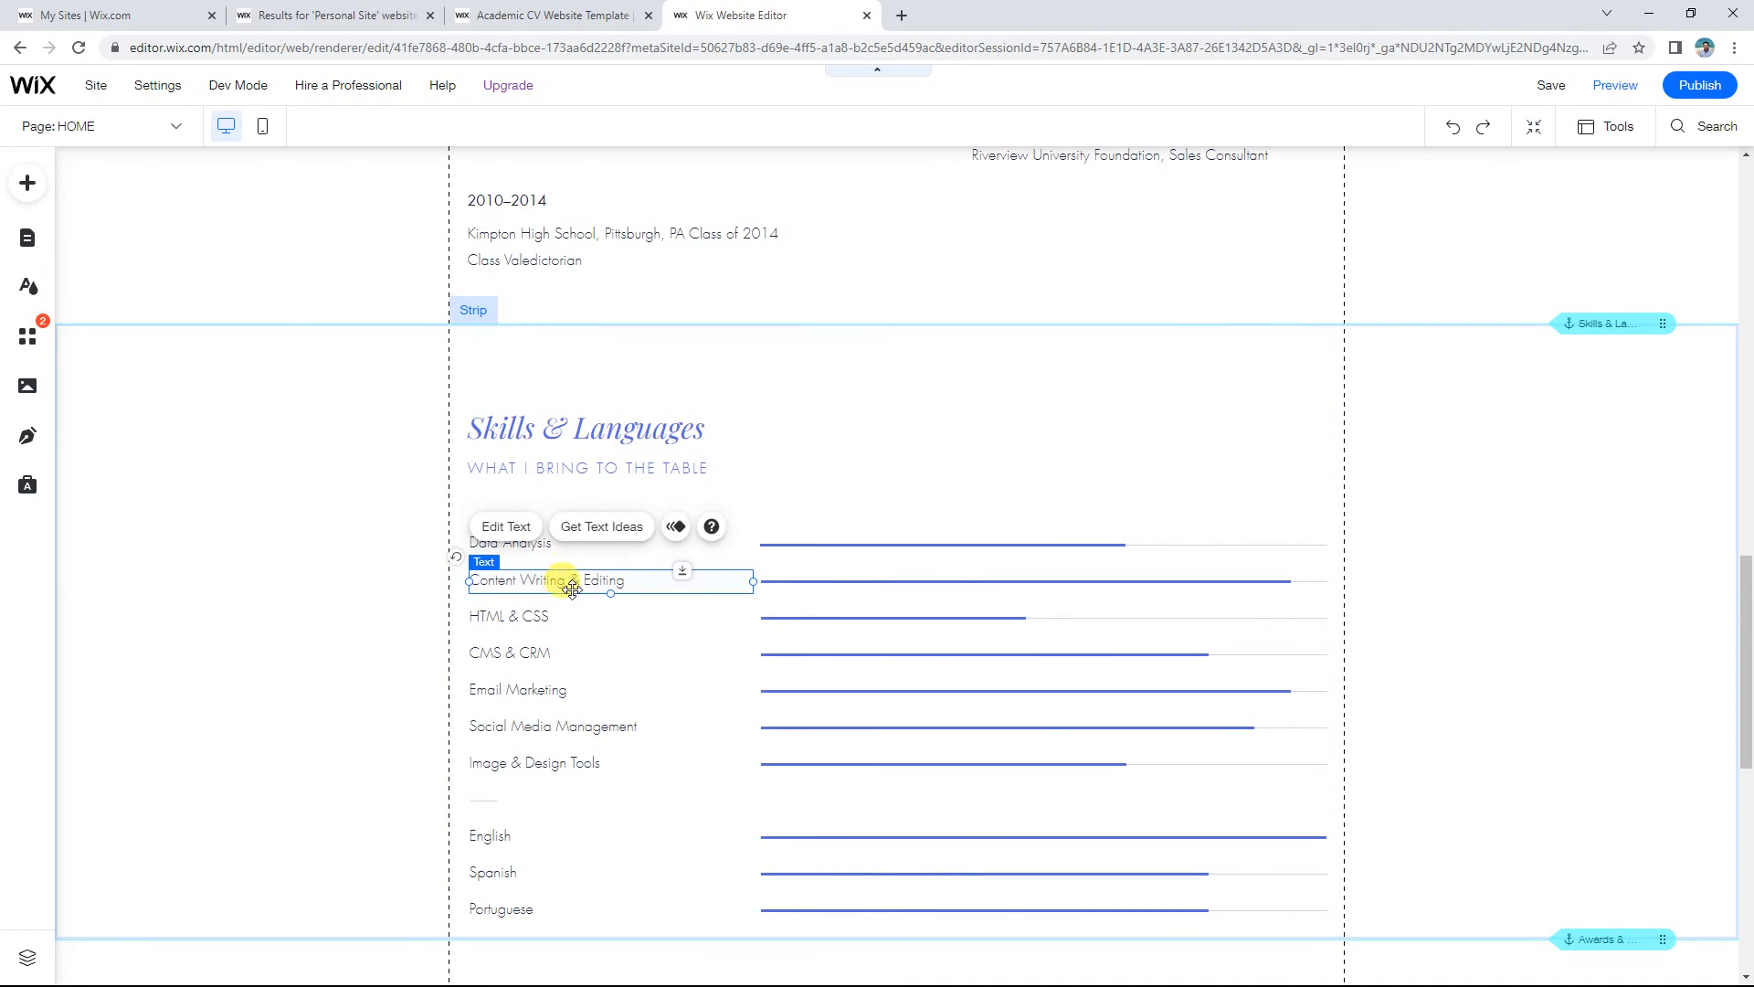
click(565, 616)
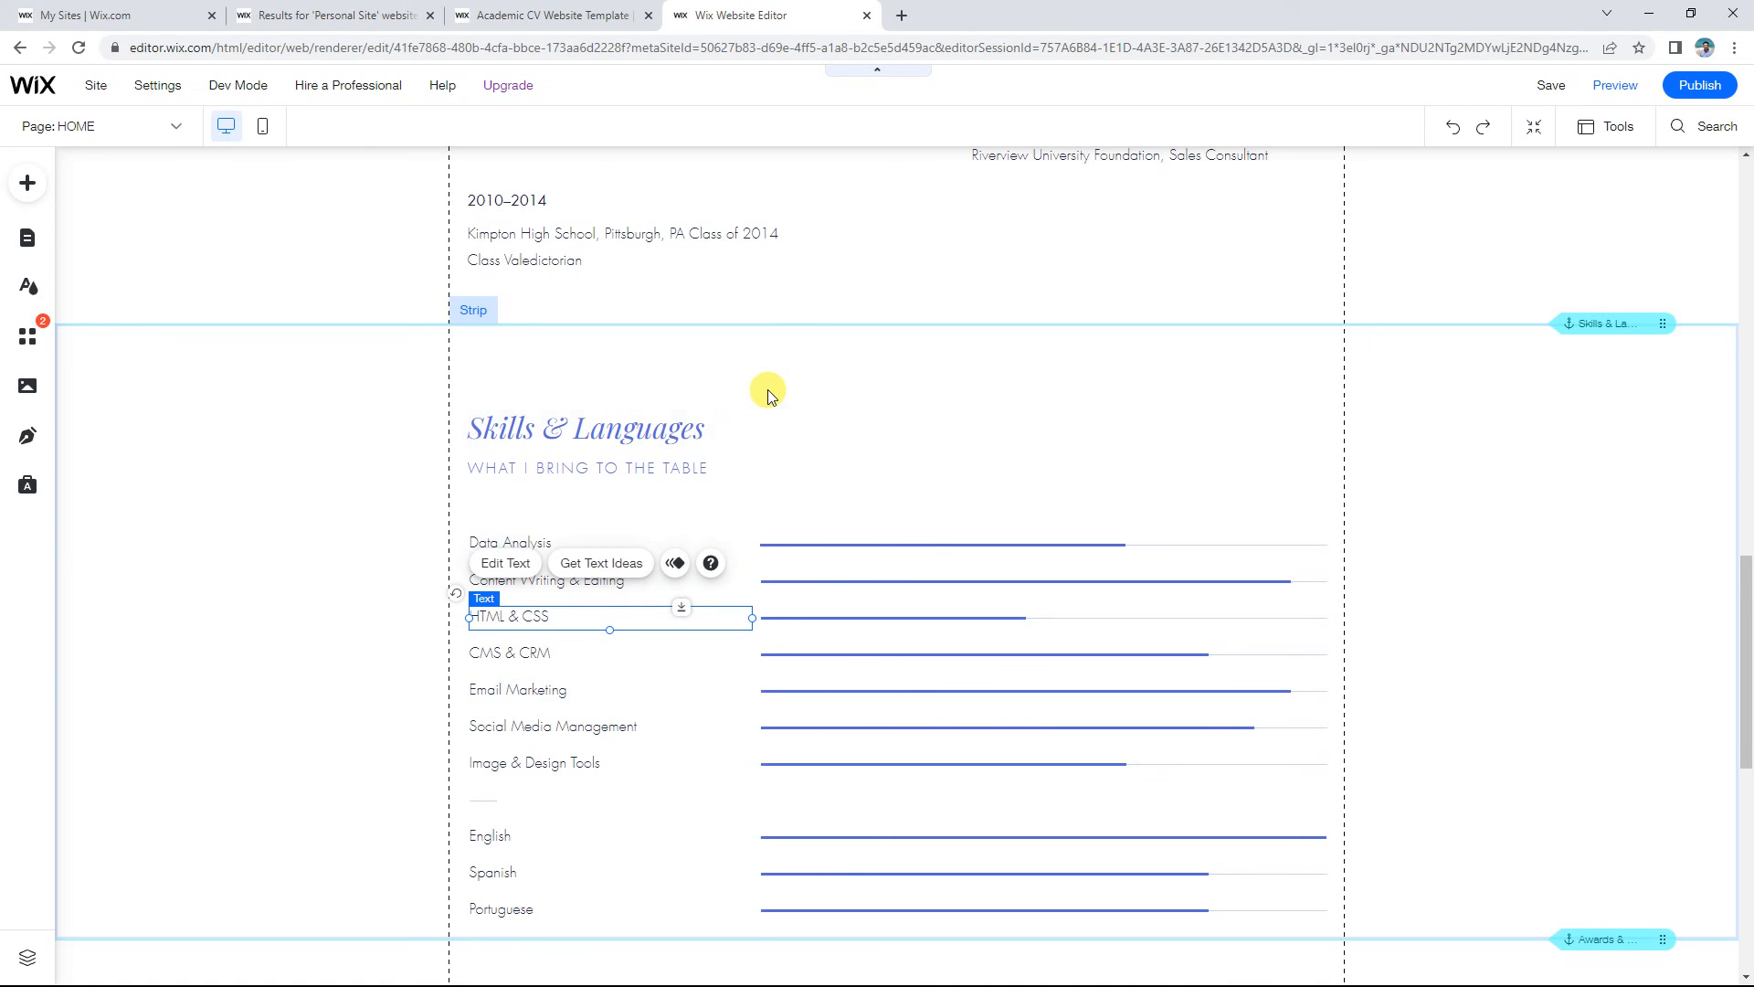
scroll(768, 389, up, 12)
scroll(768, 389, up, 5)
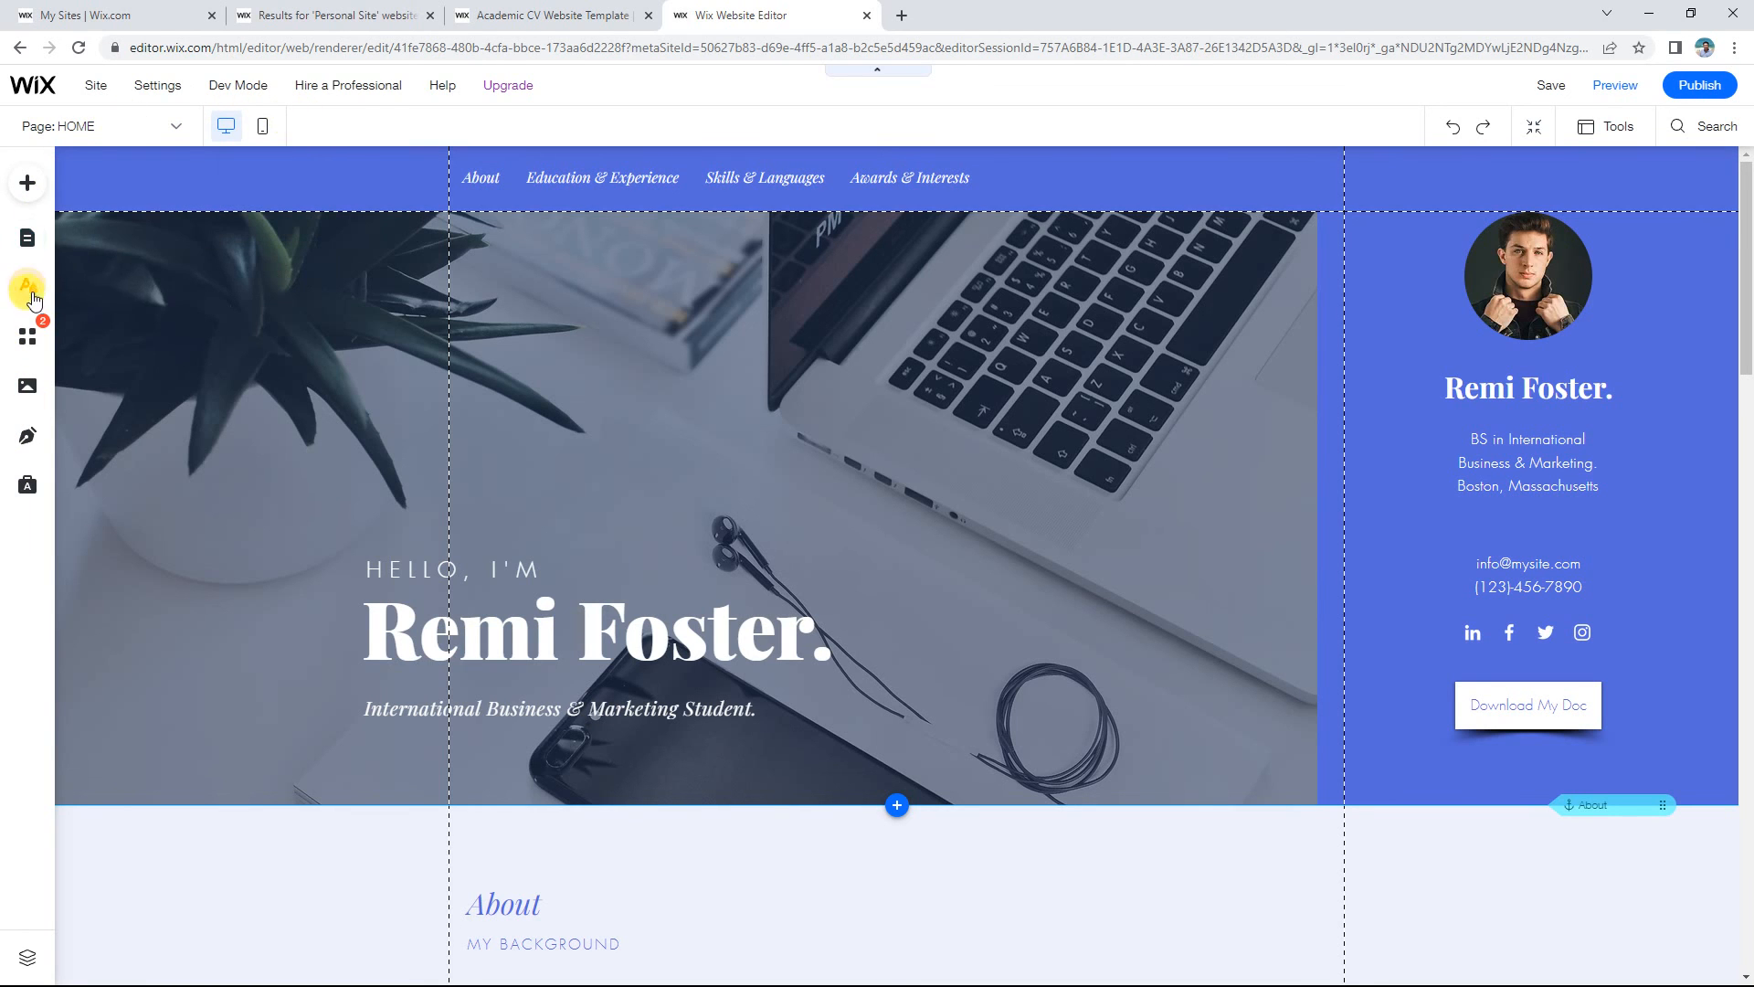
scroll(924, 501, down, 19)
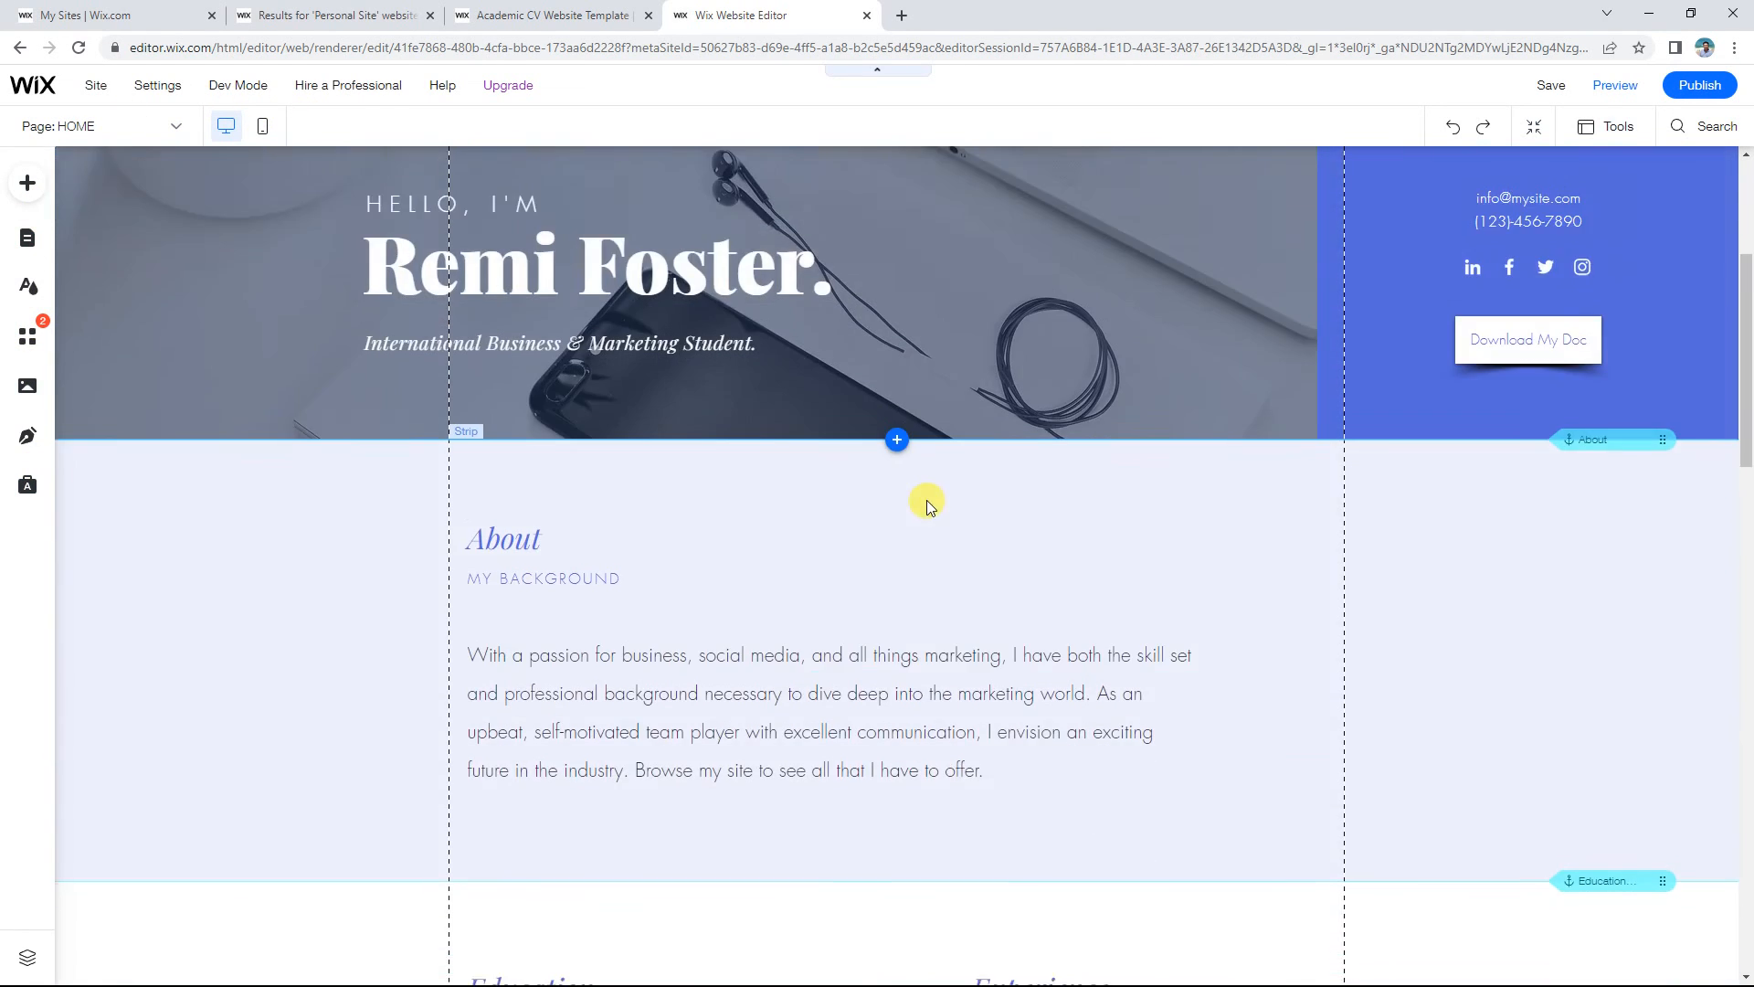
scroll(928, 516, down, 7)
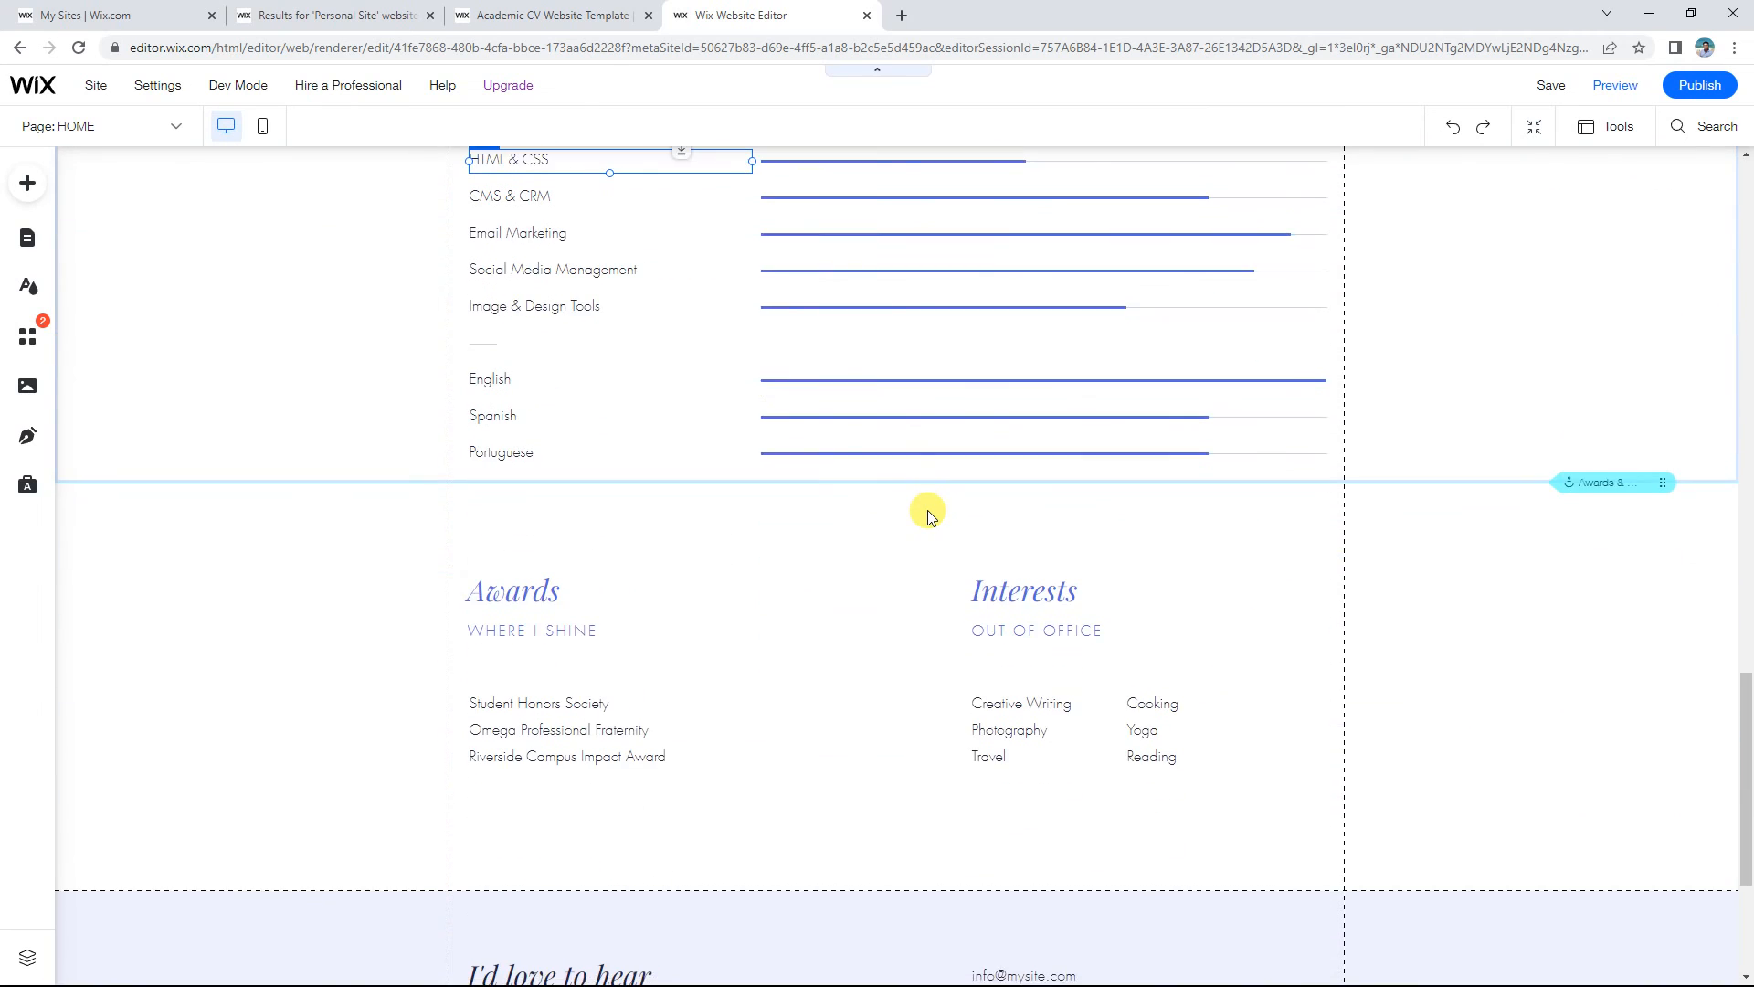
scroll(928, 516, up, 20)
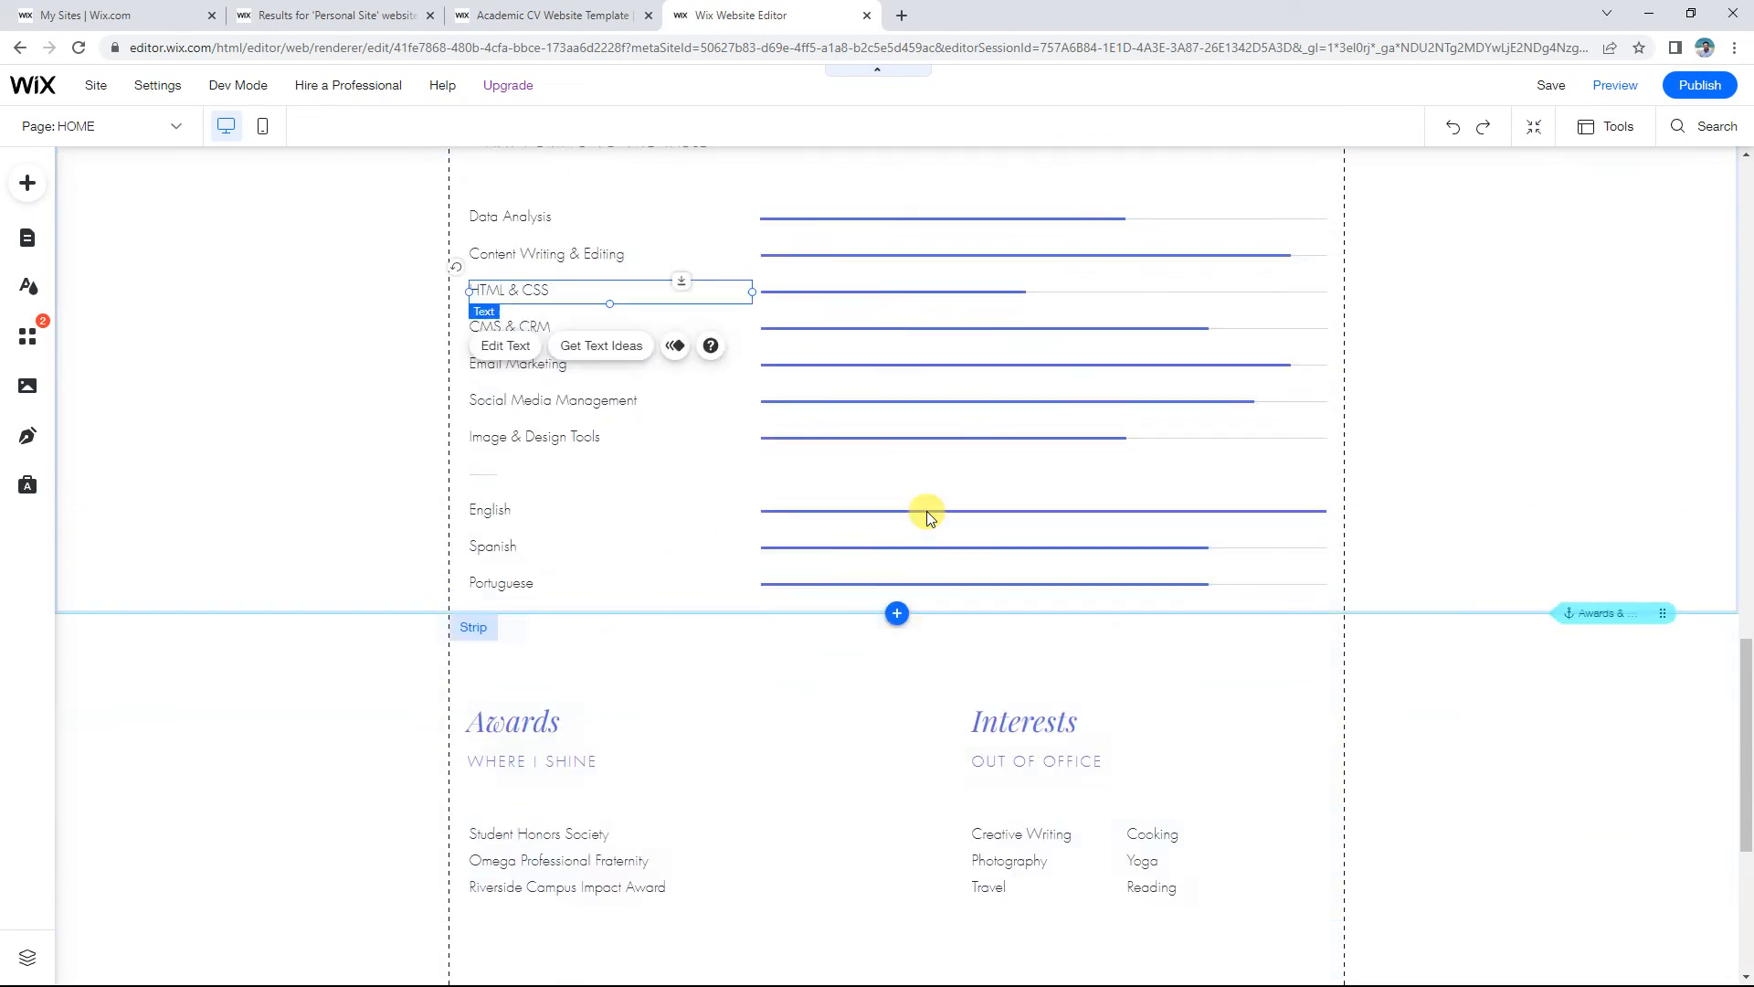